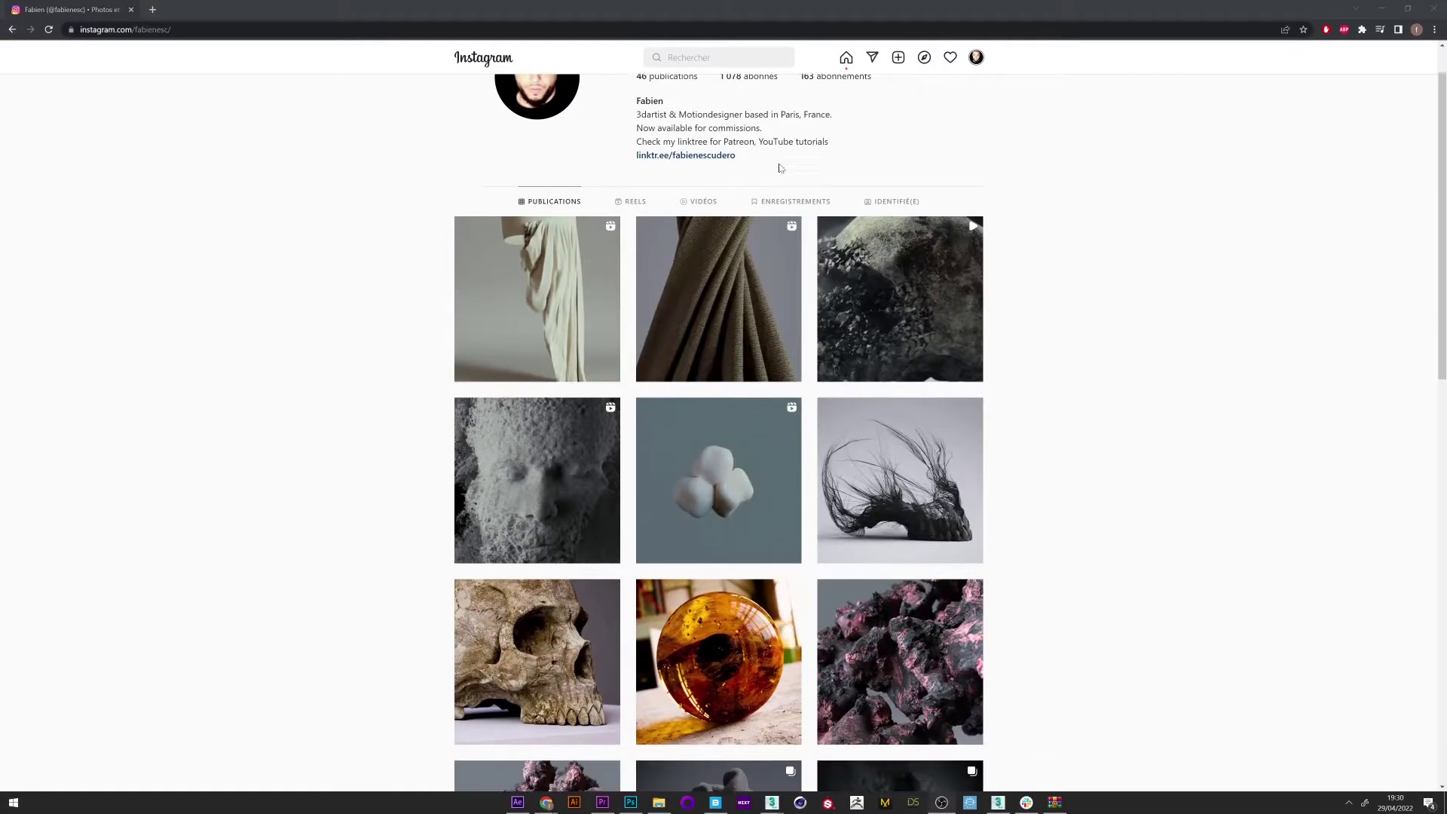
scroll(845, 211, up, 2)
scroll(911, 255, down, 5)
scroll(911, 255, down, 1)
scroll(1340, 424, up, 6)
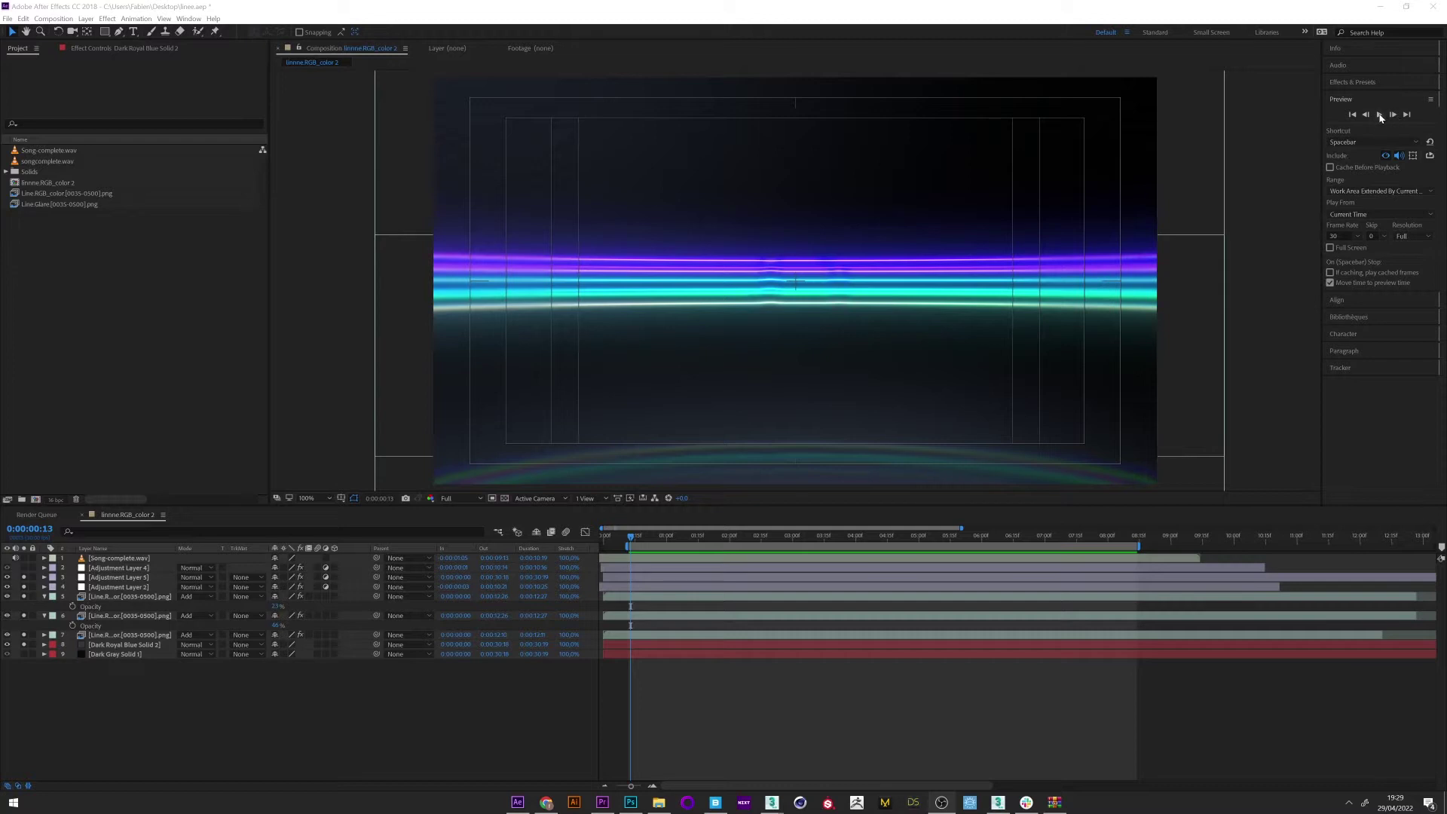
- Switch to After Effects and play the finished glowing-line composition with its soundtrack, then stop the preview
click(1380, 116)
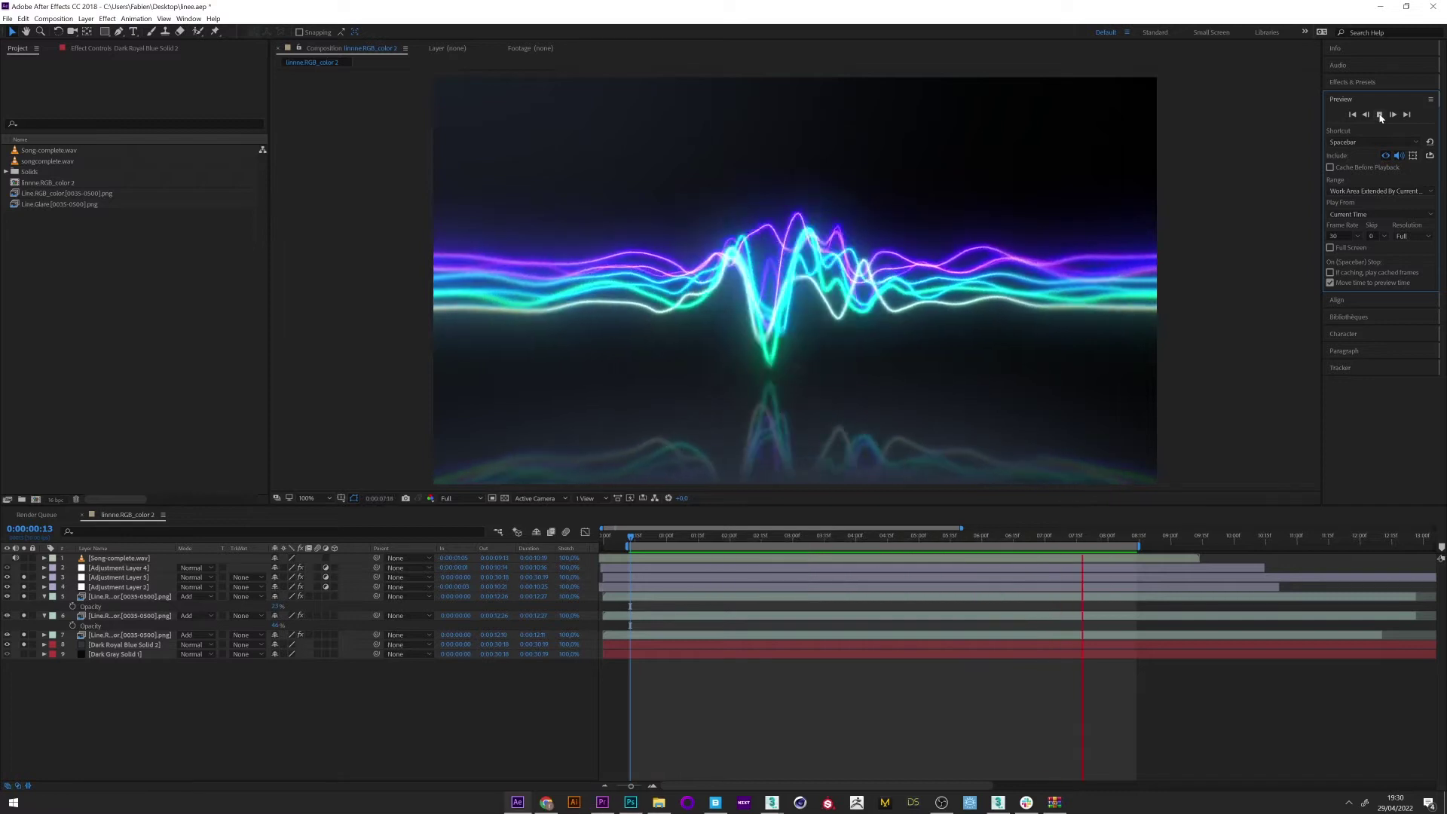
click(1379, 115)
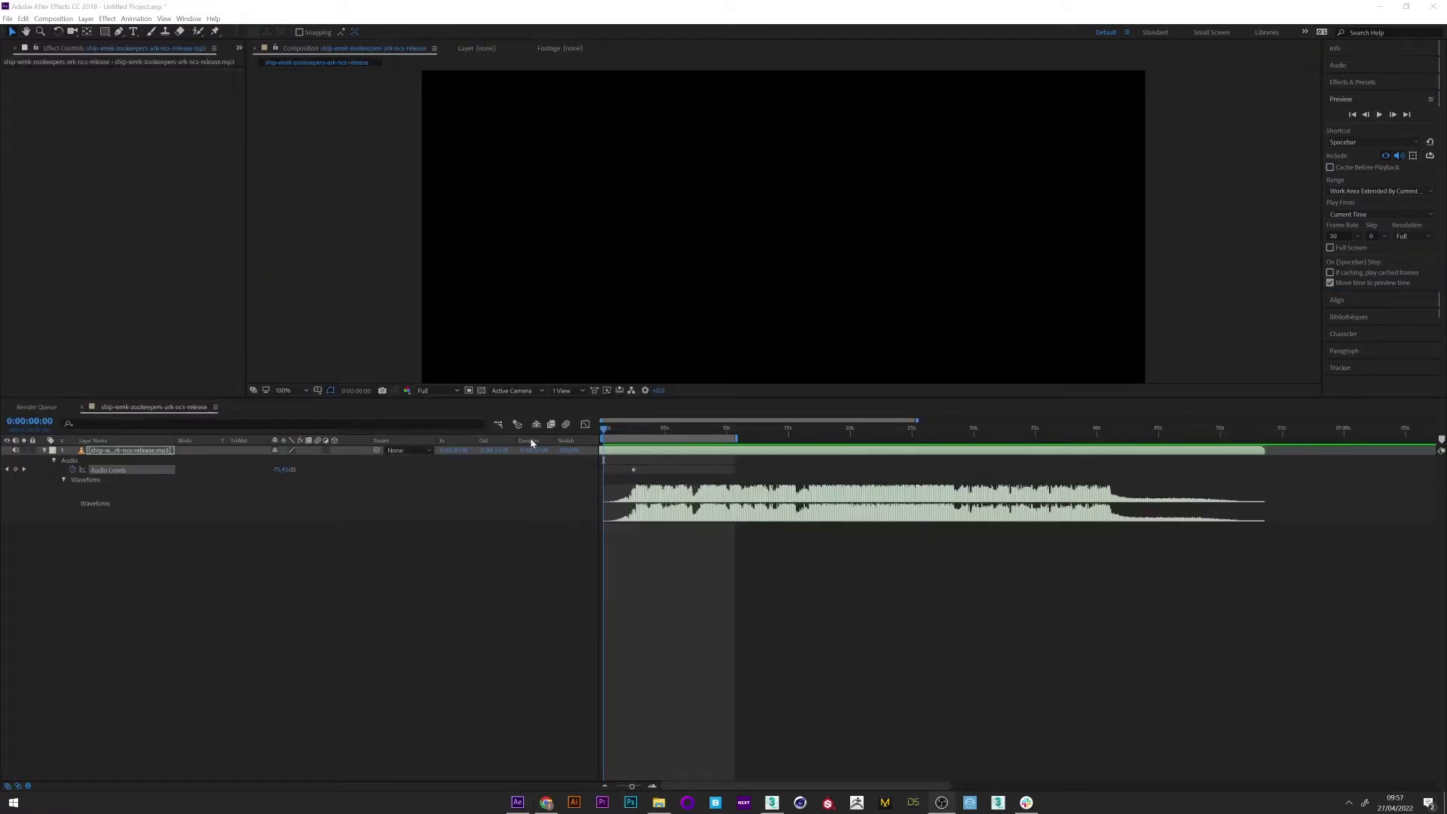
- Preview the song from about 3 seconds in and scrub through its waveform within the work area
drag(615, 437, 647, 431)
key(space)
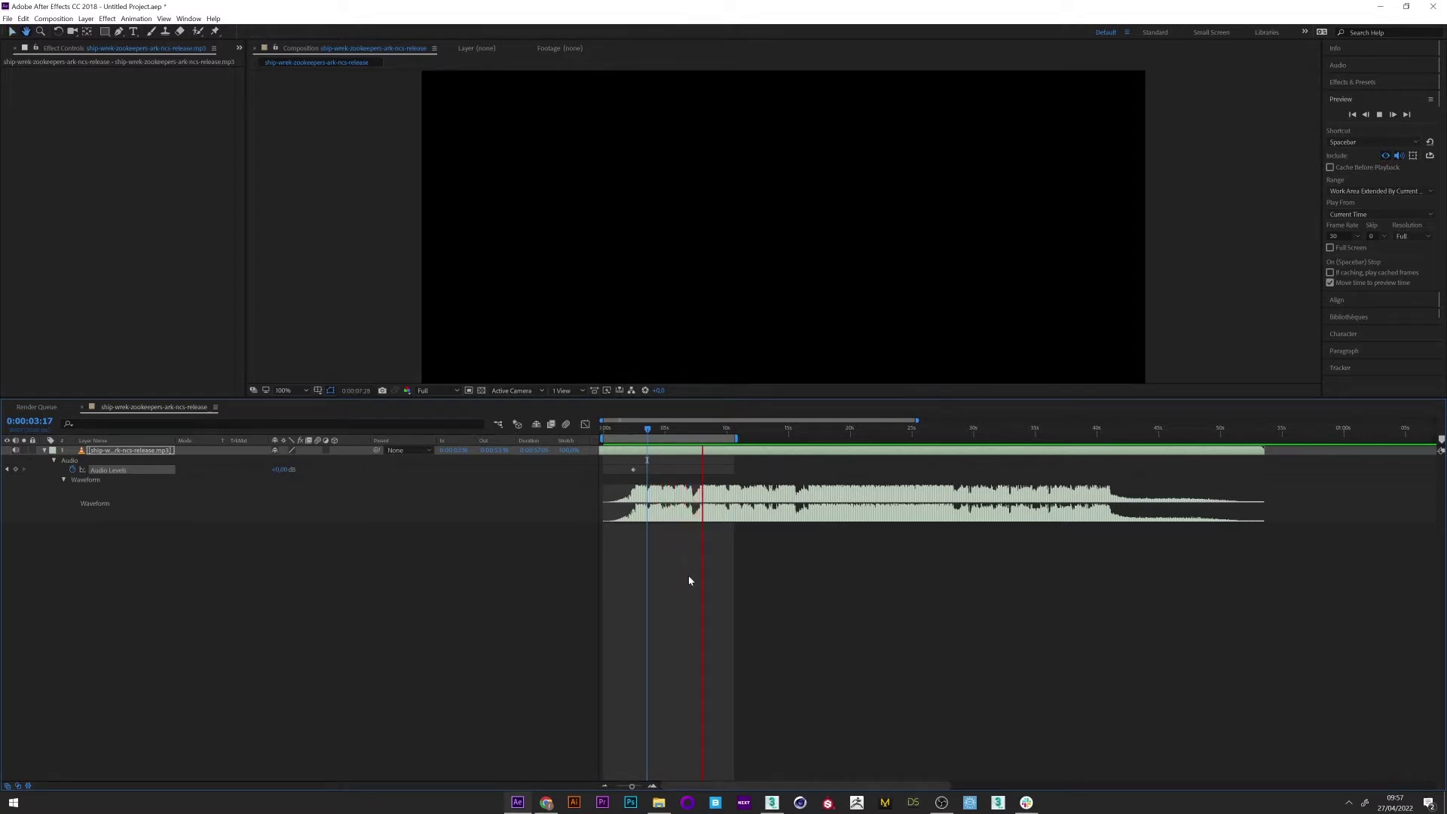
key(space)
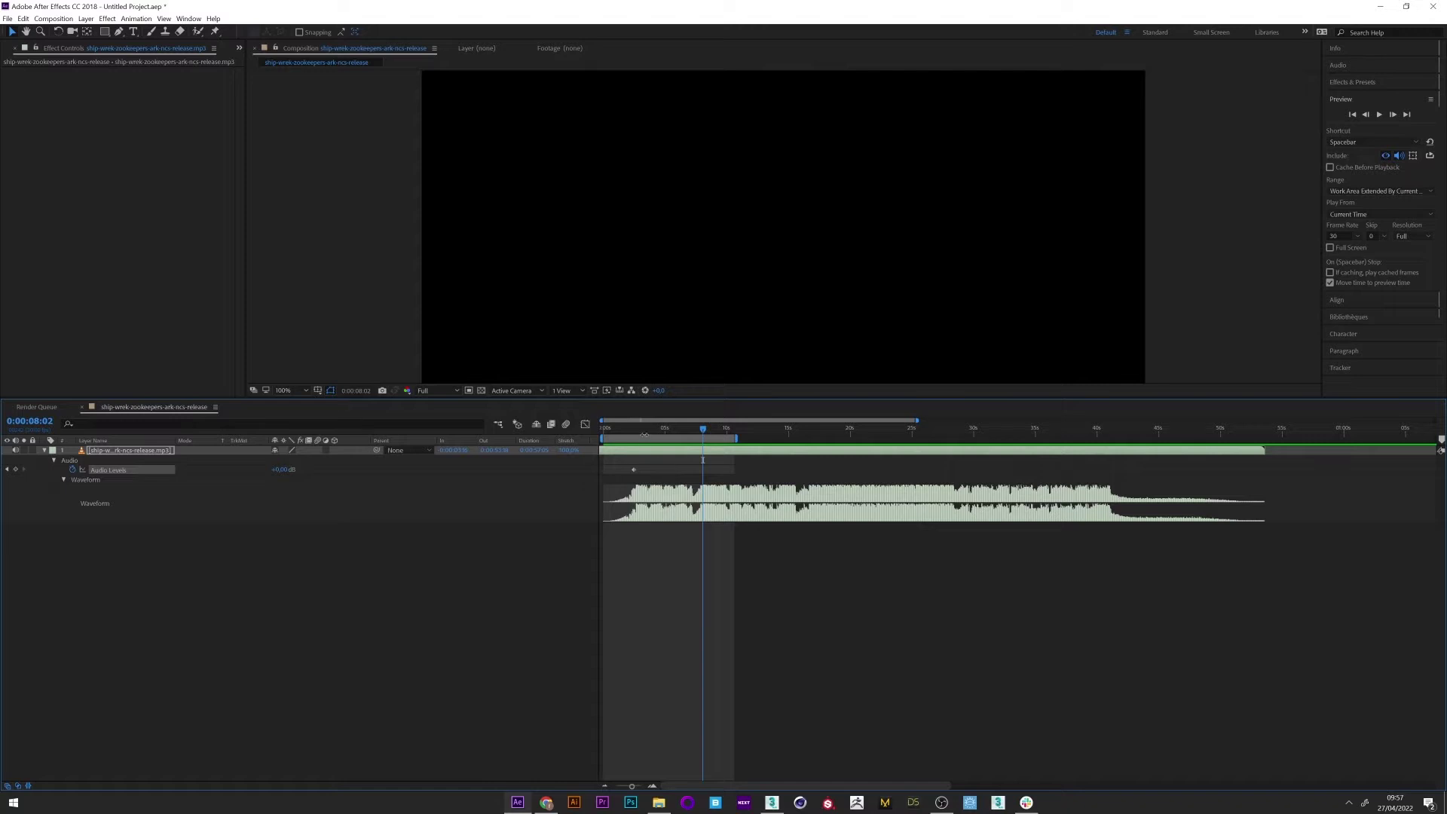
drag(622, 439, 675, 439)
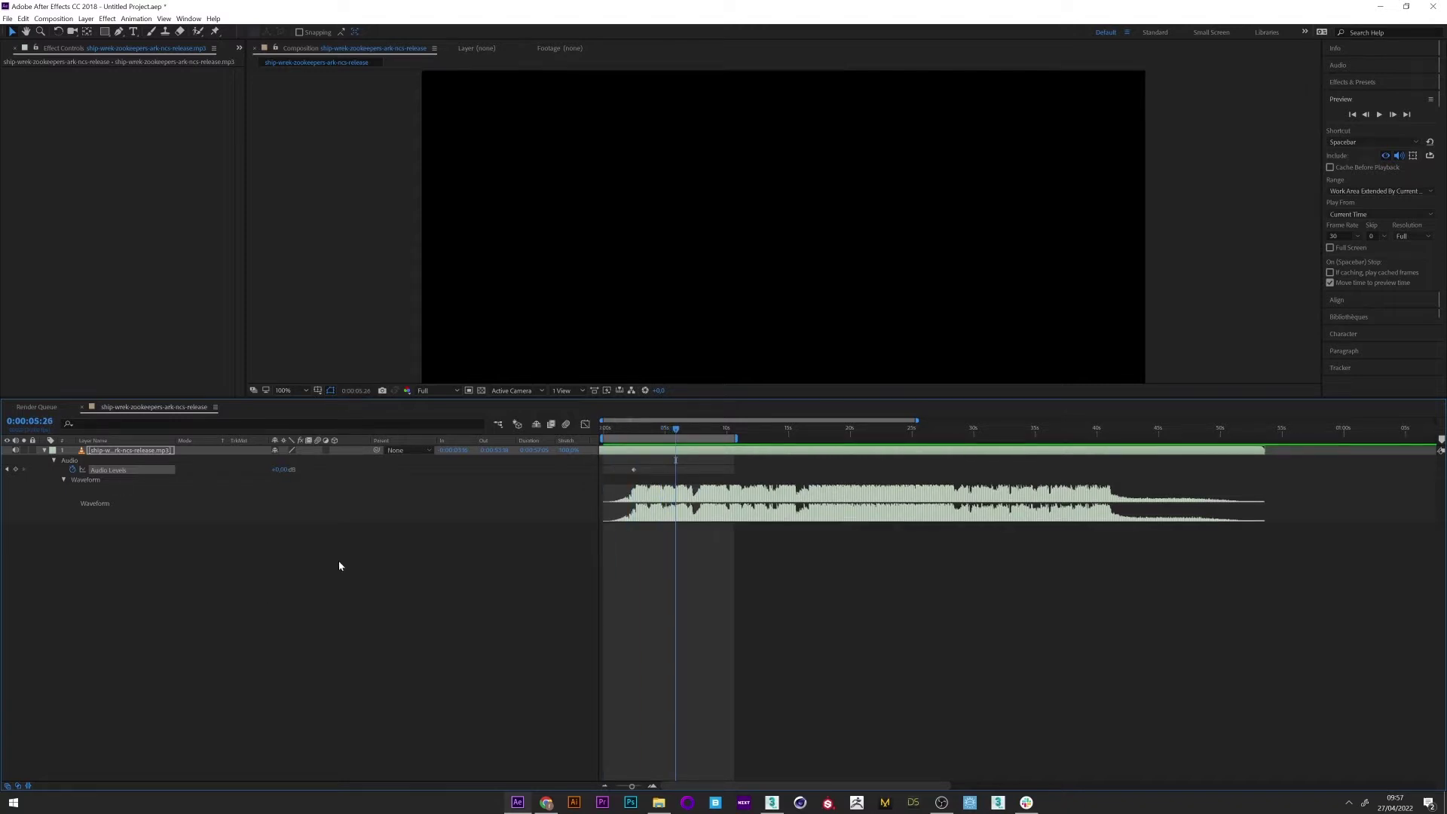
- Queue the song composition as a pre-render and delete the older duplicate item from the render queue
click(148, 453)
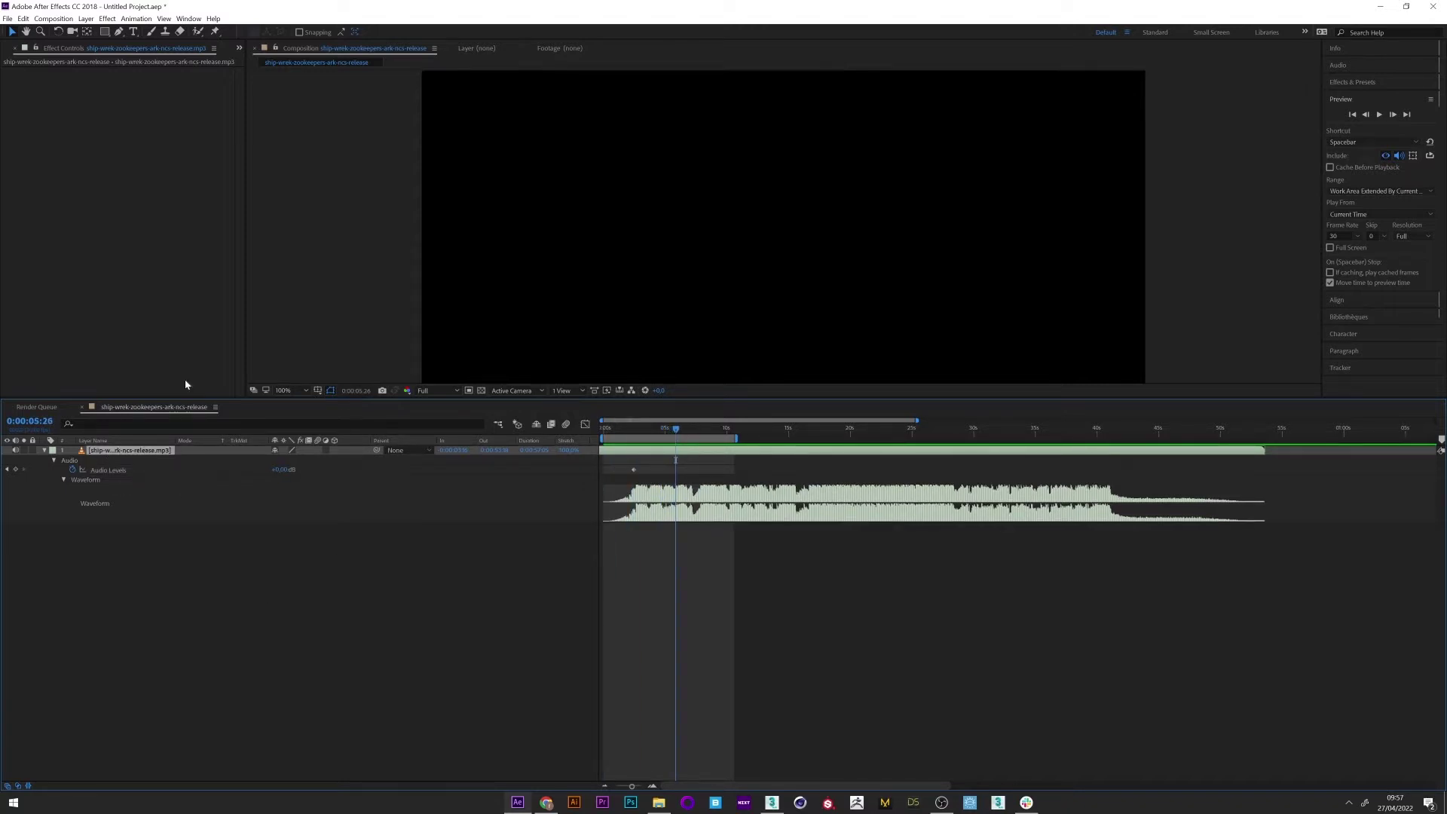
click(53, 18)
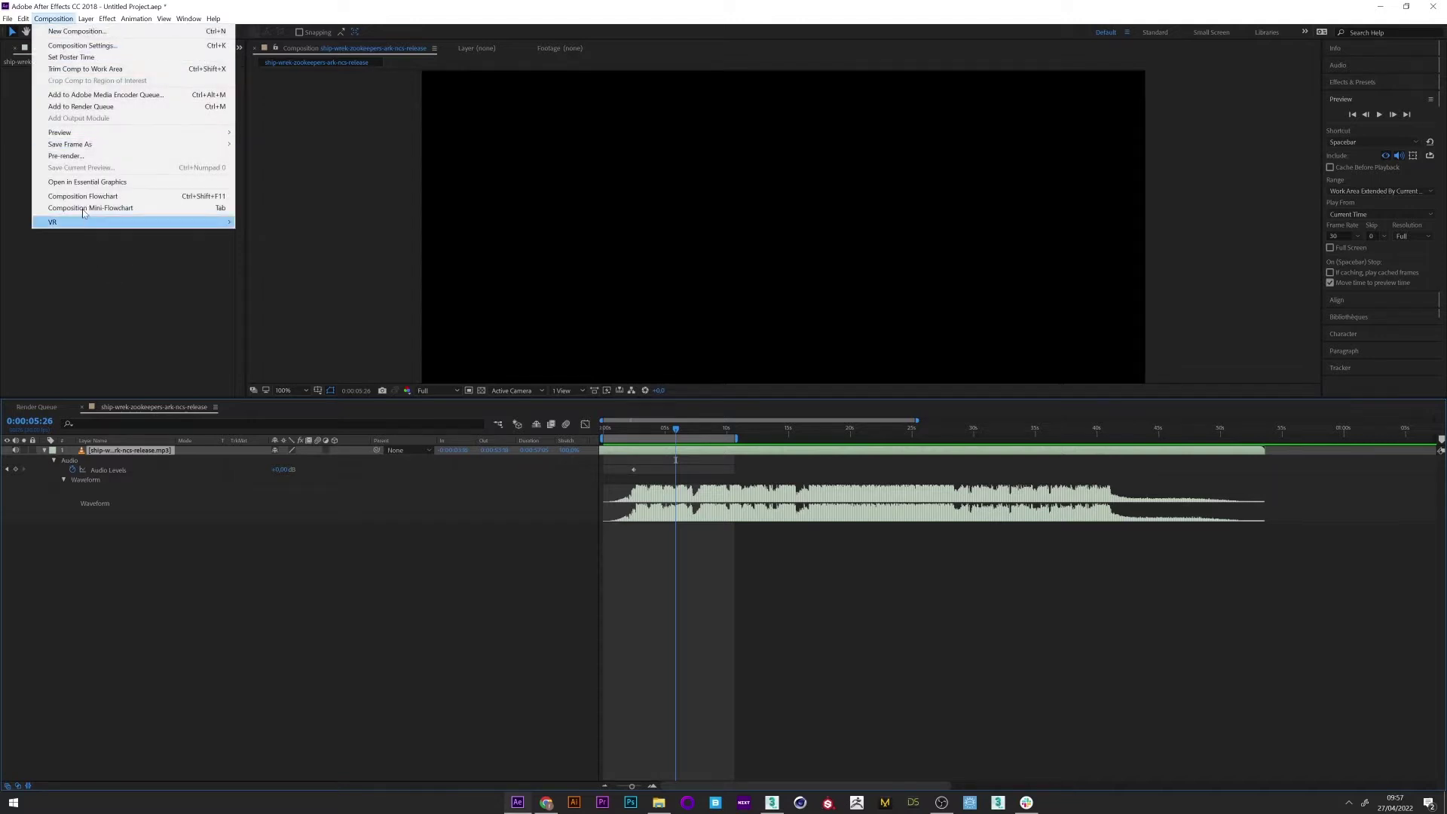
click(73, 156)
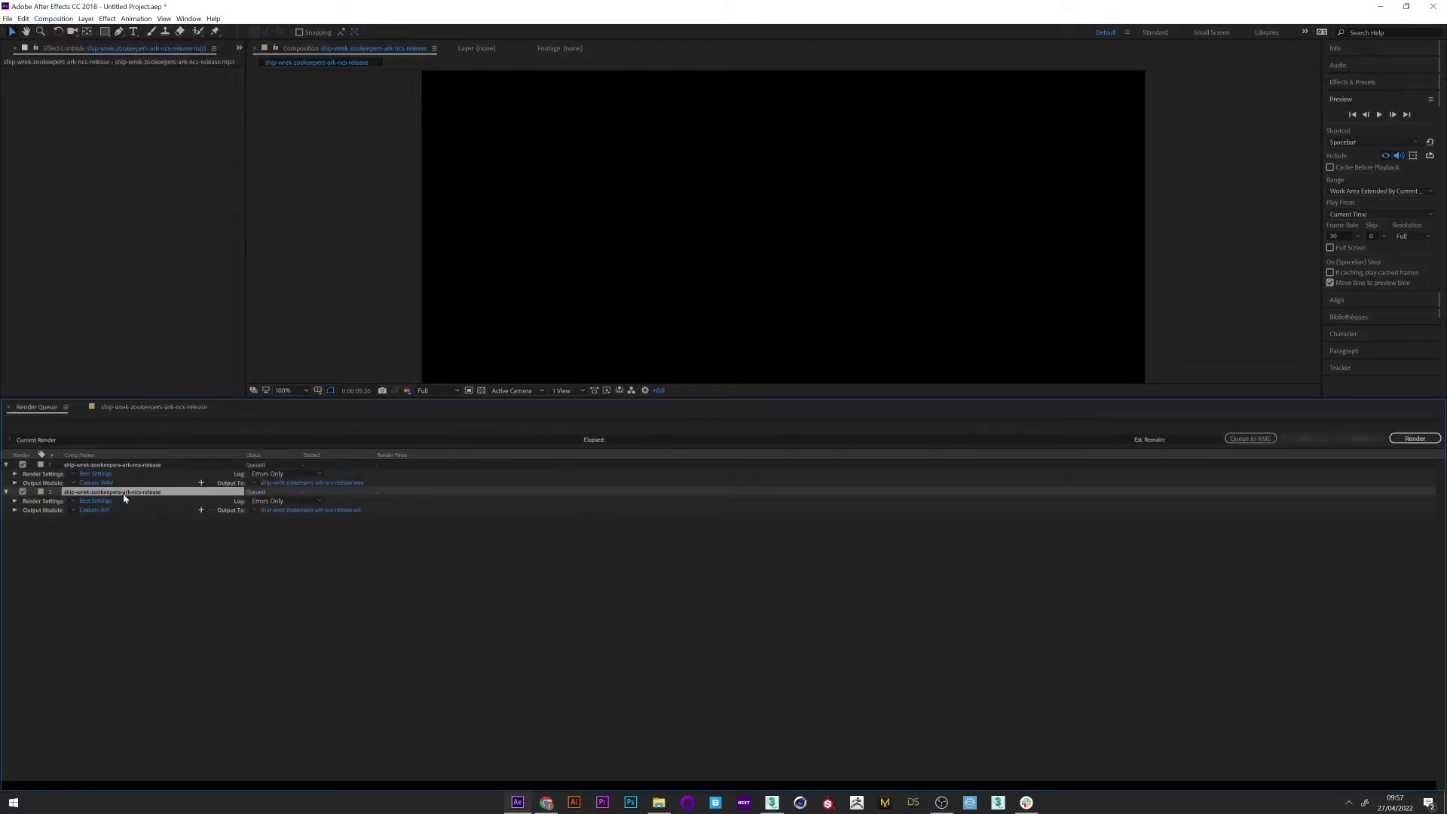
click(107, 465)
key(Delete)
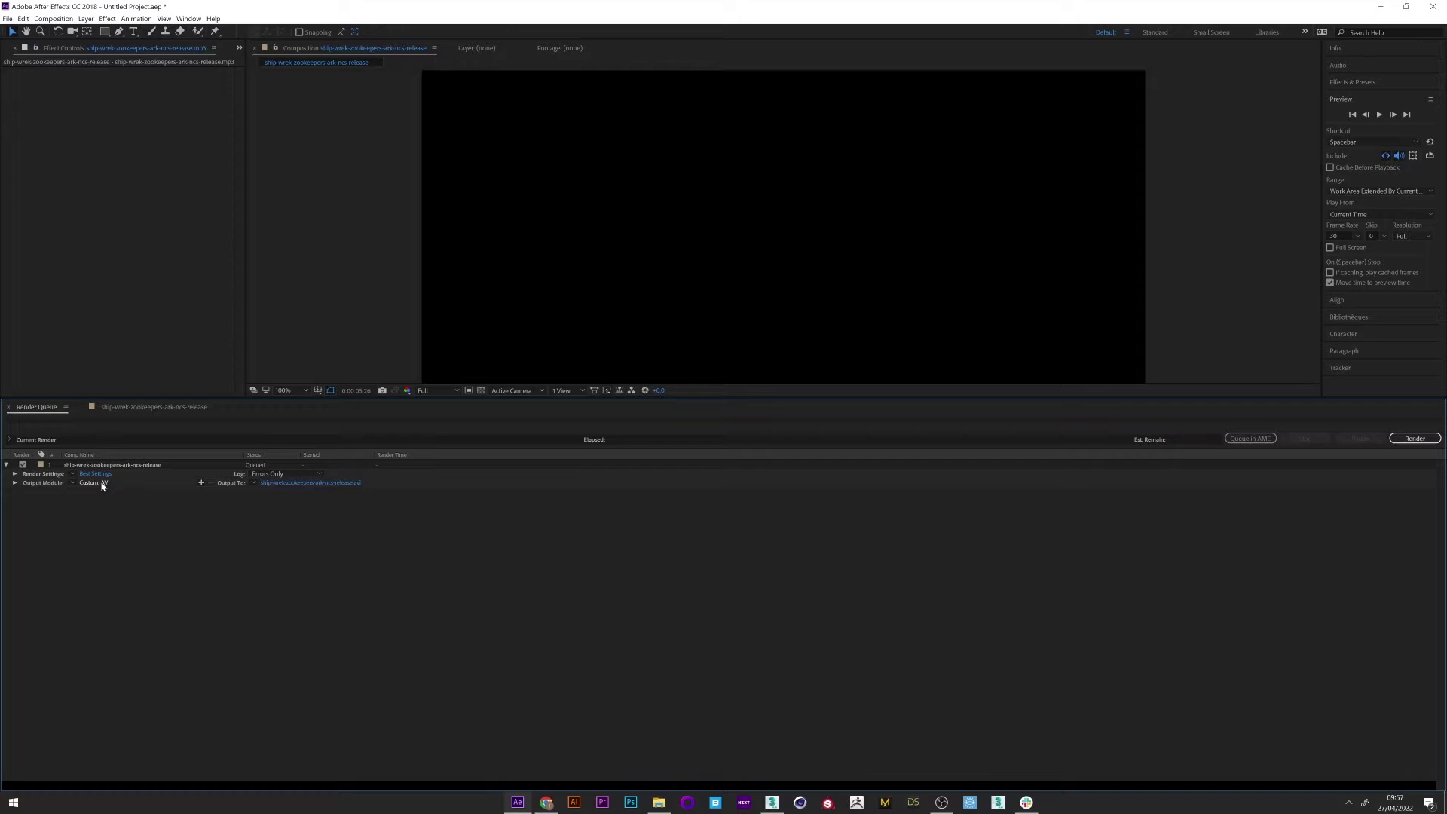
- Set the queued item's output module format to WAV
click(96, 483)
click(109, 64)
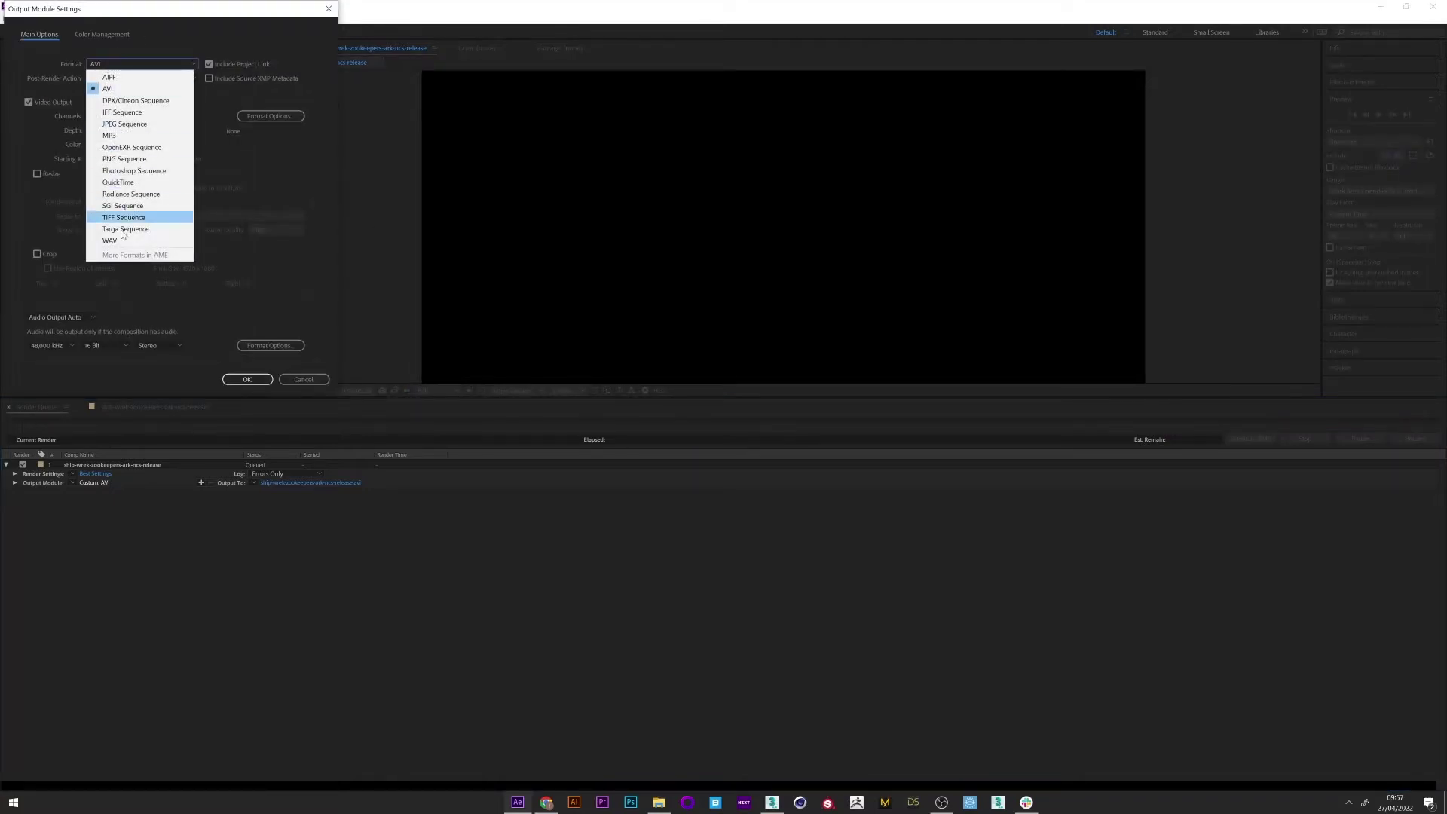
click(109, 241)
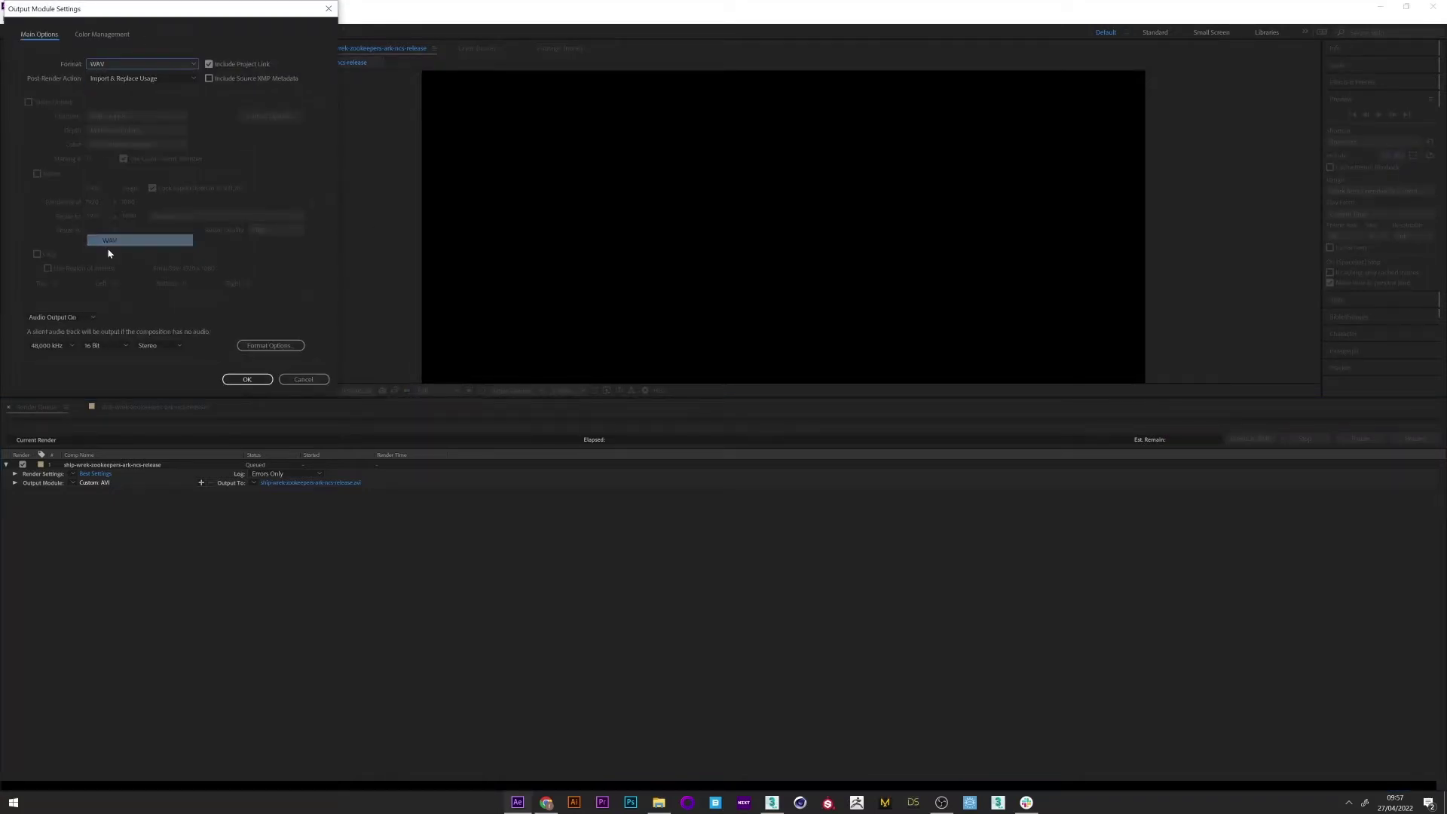
click(247, 379)
- Name the output Song-complete in the Tutorial Visualizer folder and render it
click(315, 484)
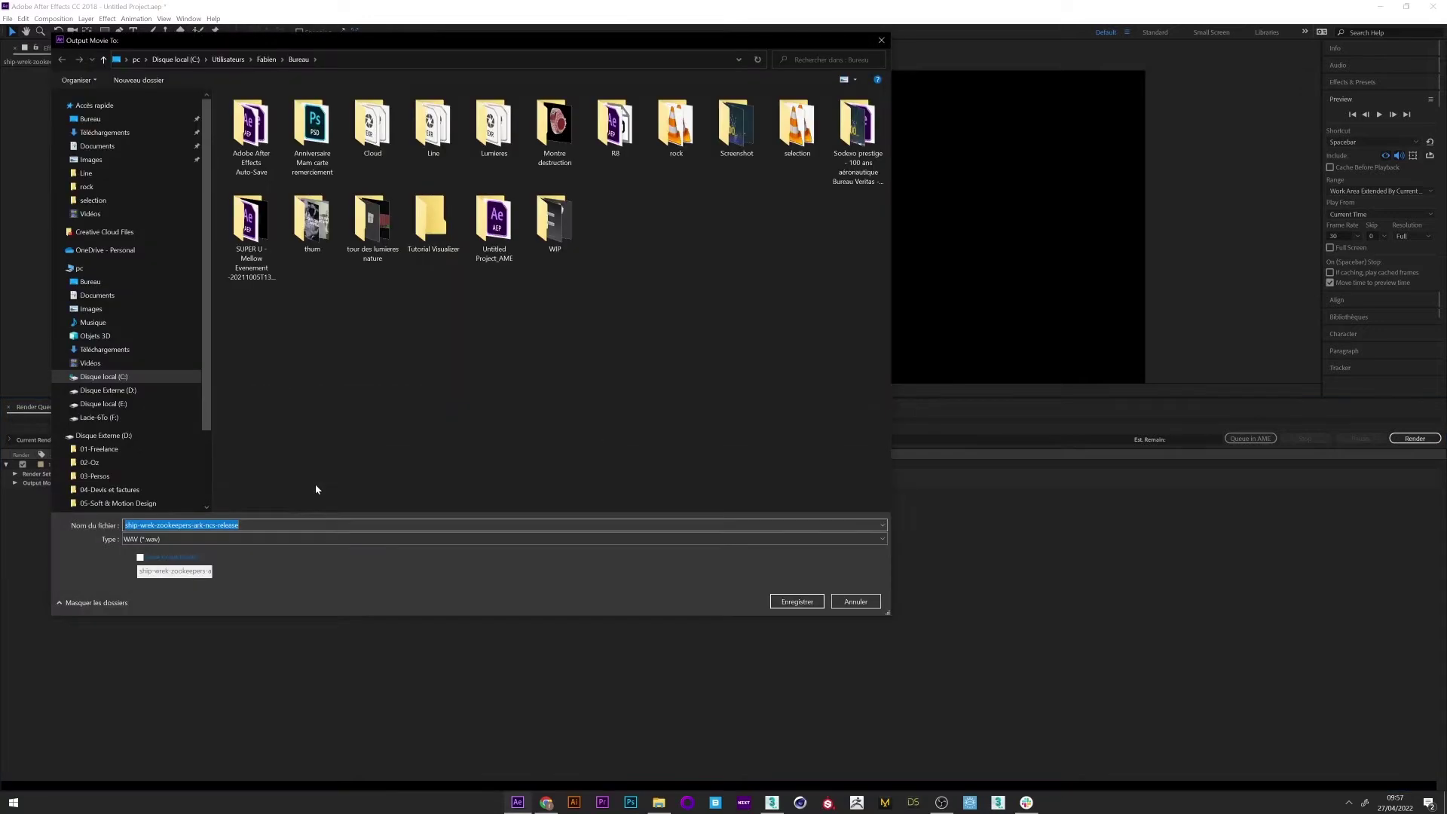
double_click(432, 221)
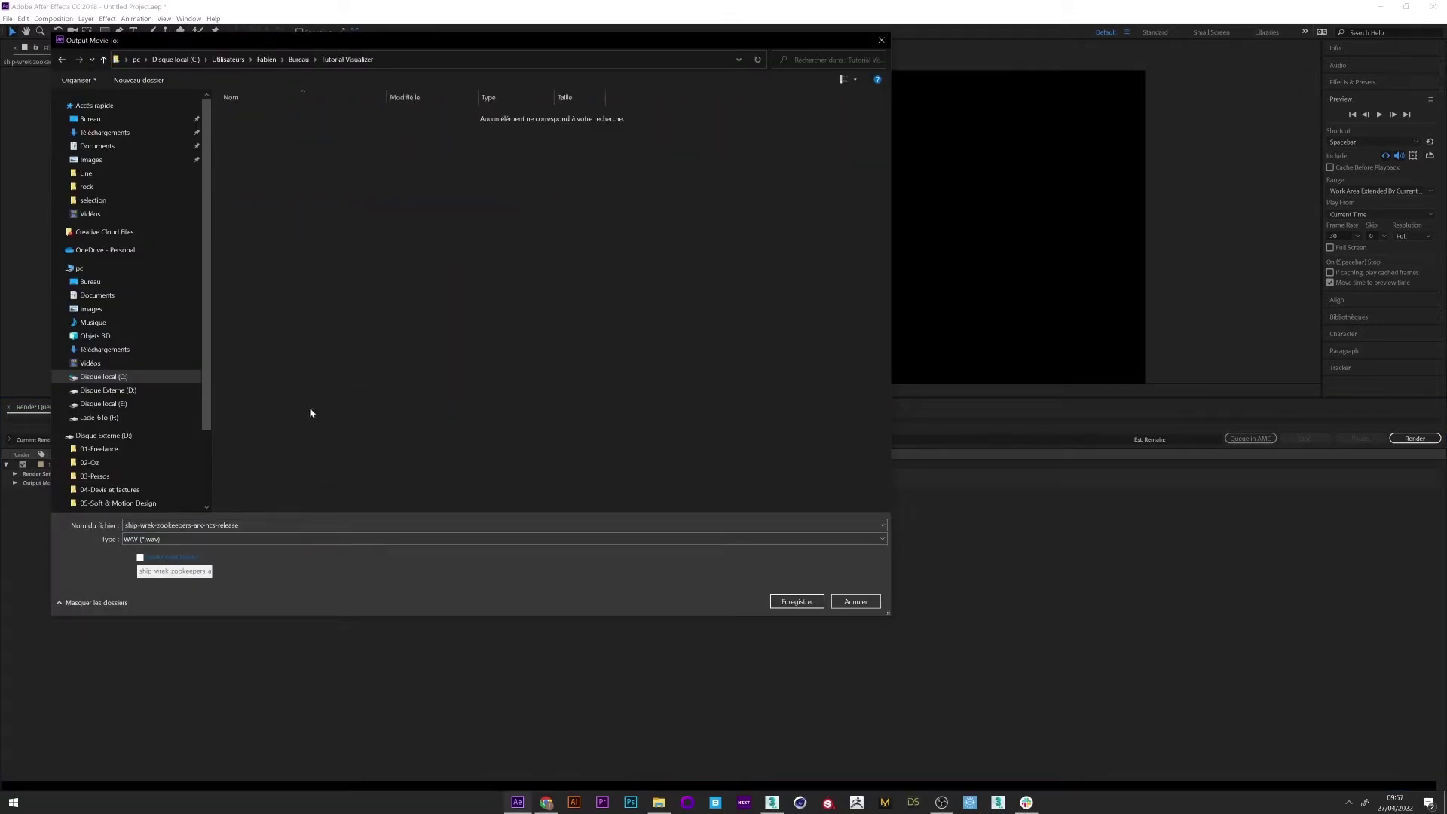
click(260, 527)
key(Caps_Lock)
text(Song)
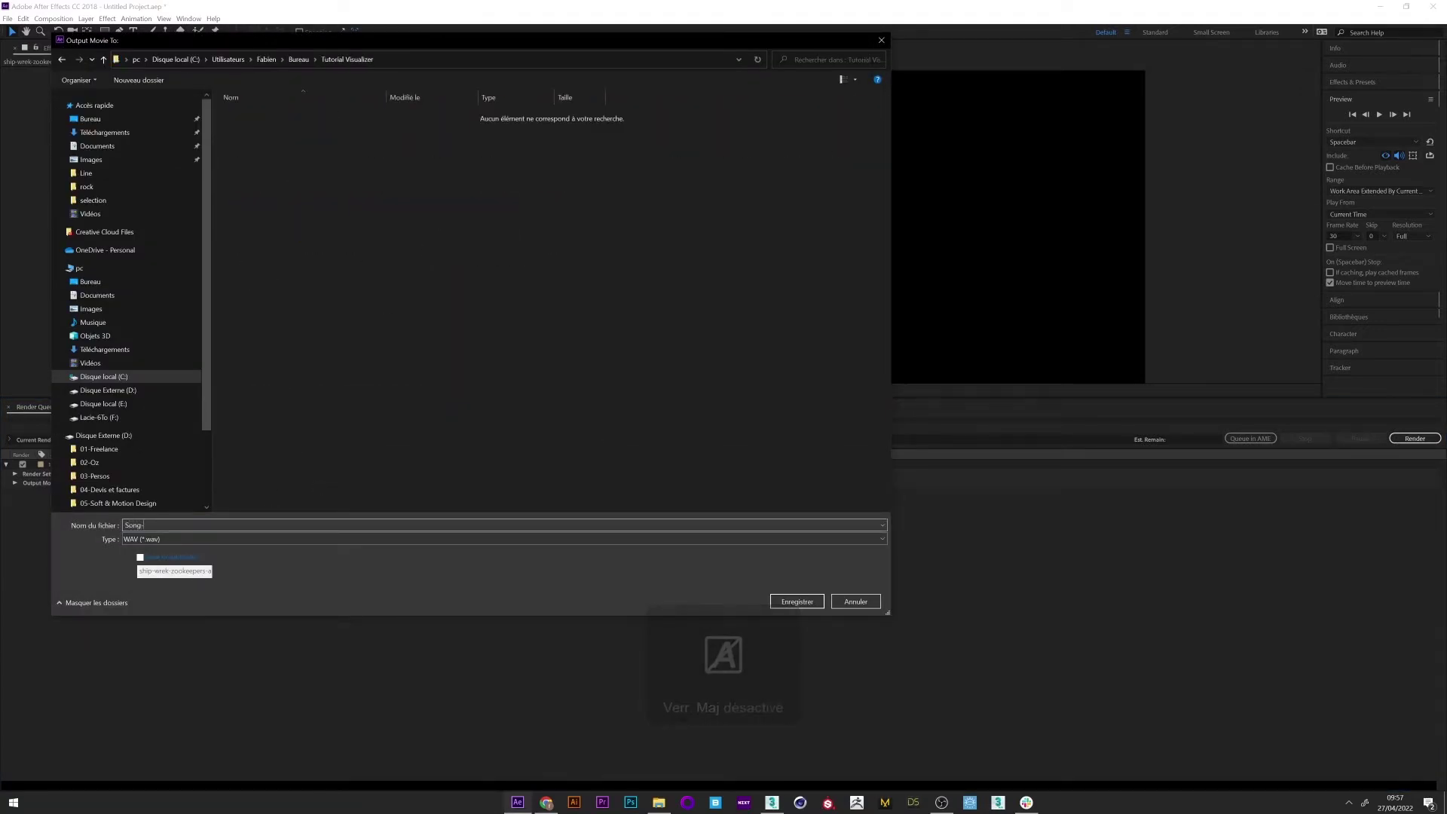
text(-complete)
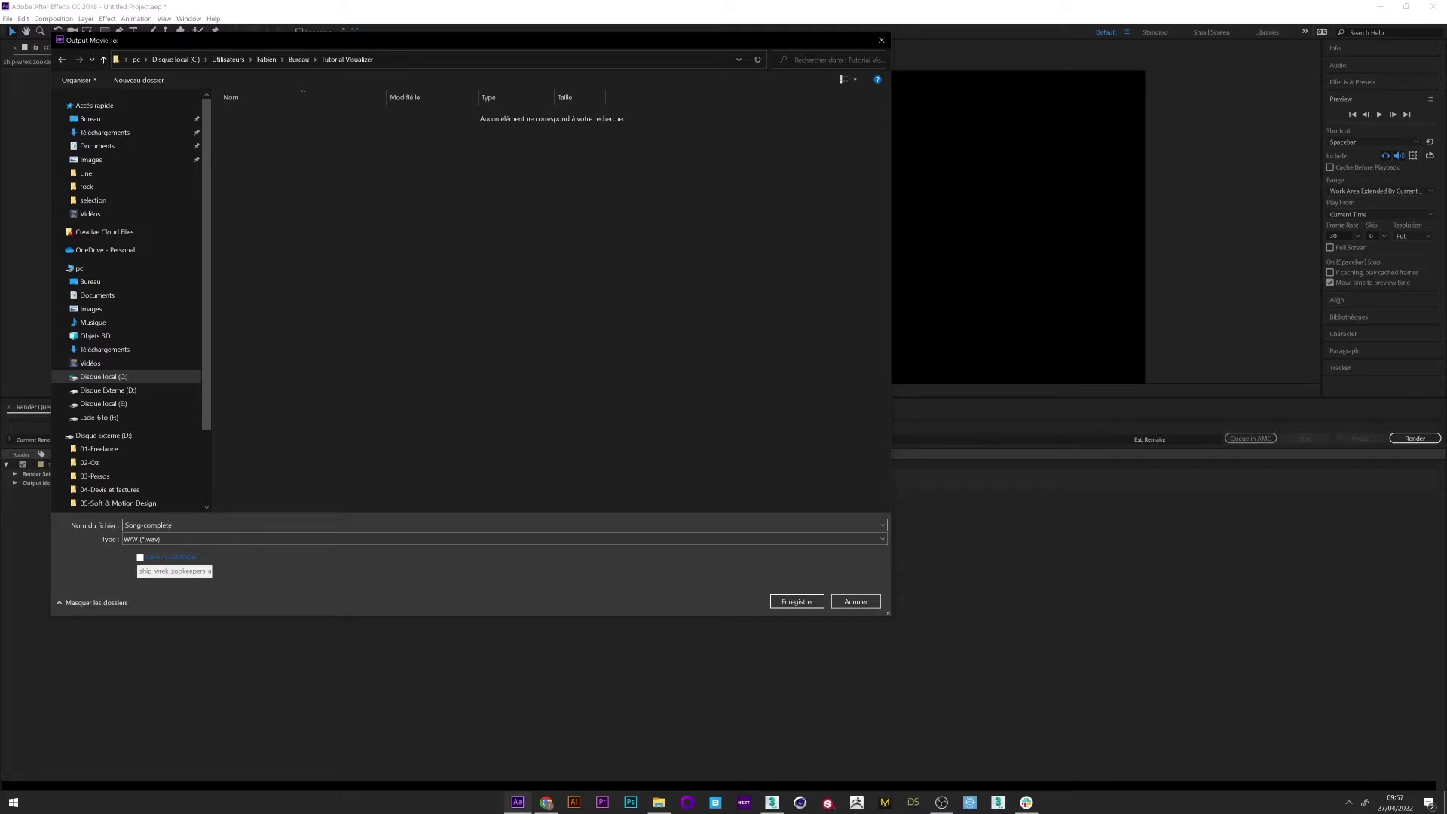
key(Return)
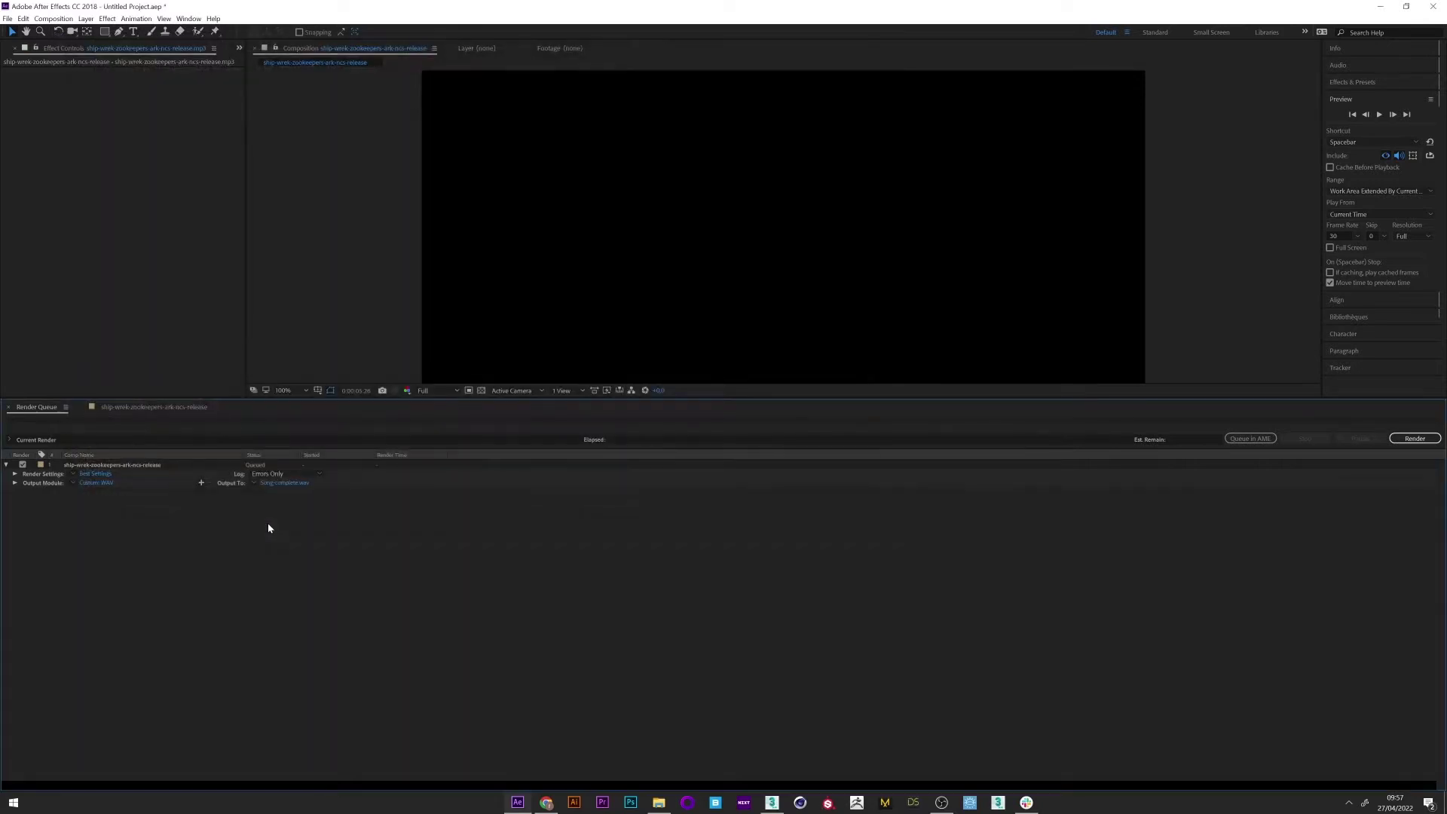
click(1413, 437)
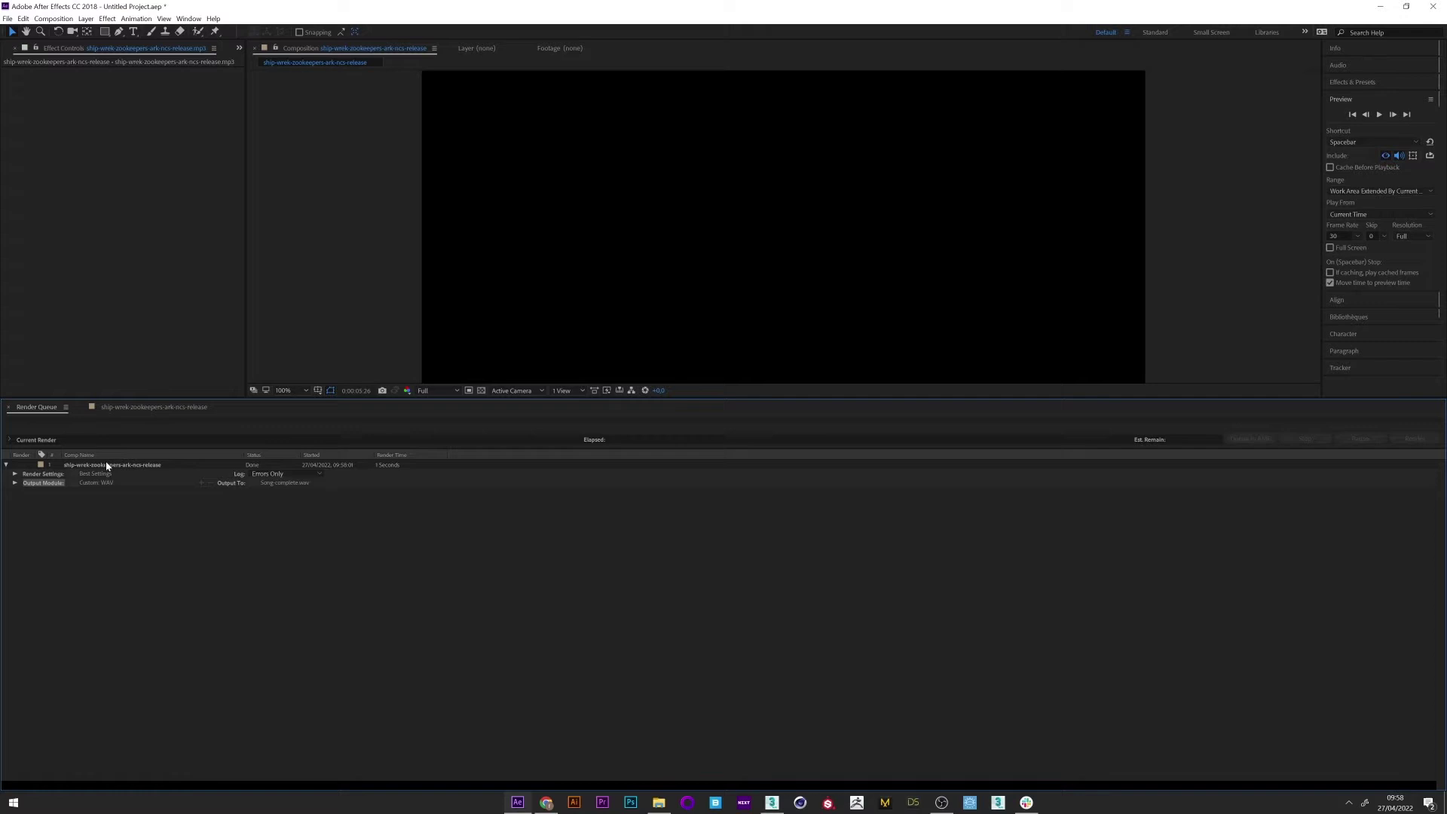
- Return to the song composition and apply the Stereo Mixer audio effect to the song layer
click(129, 409)
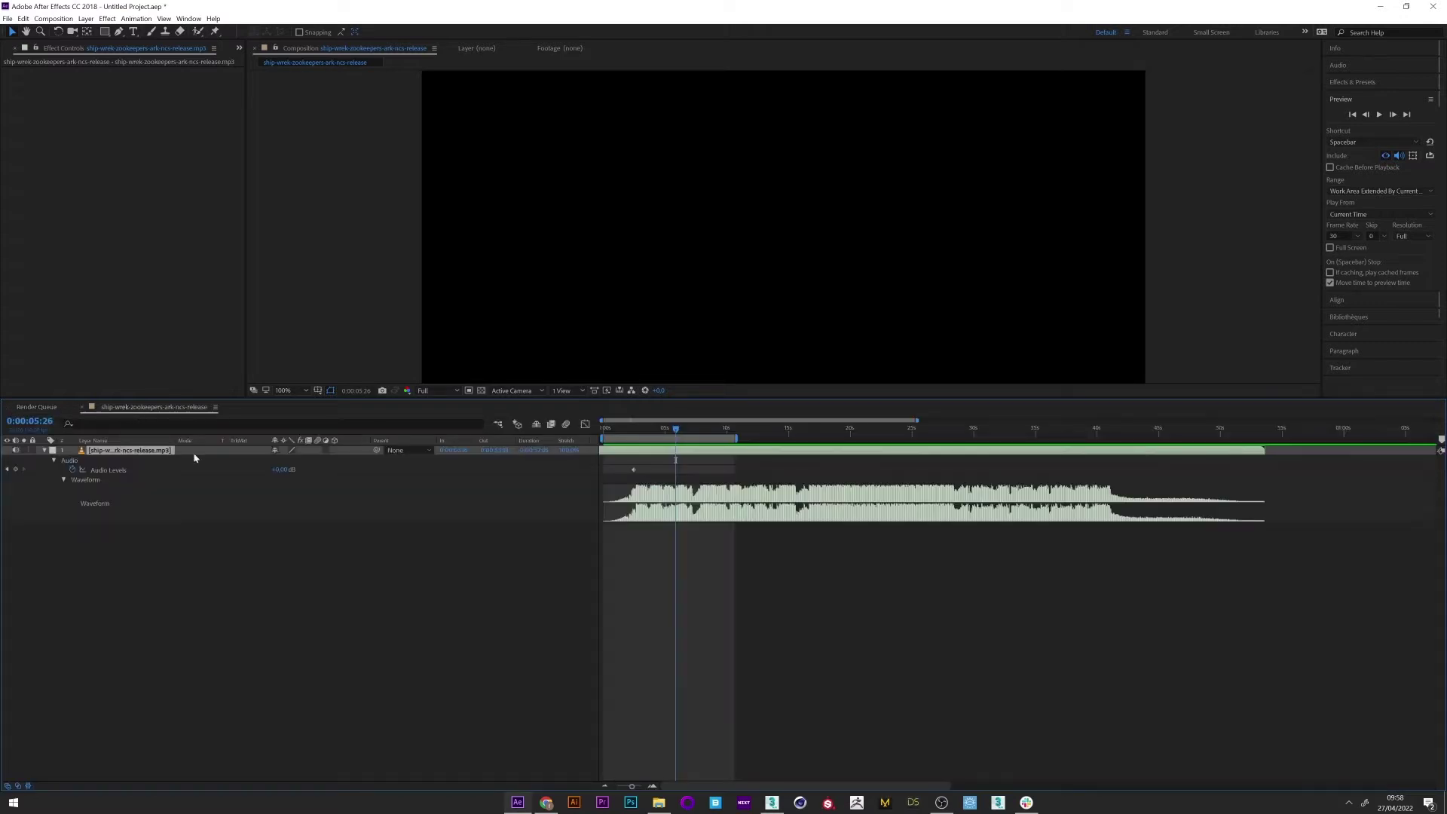
drag(629, 436, 665, 436)
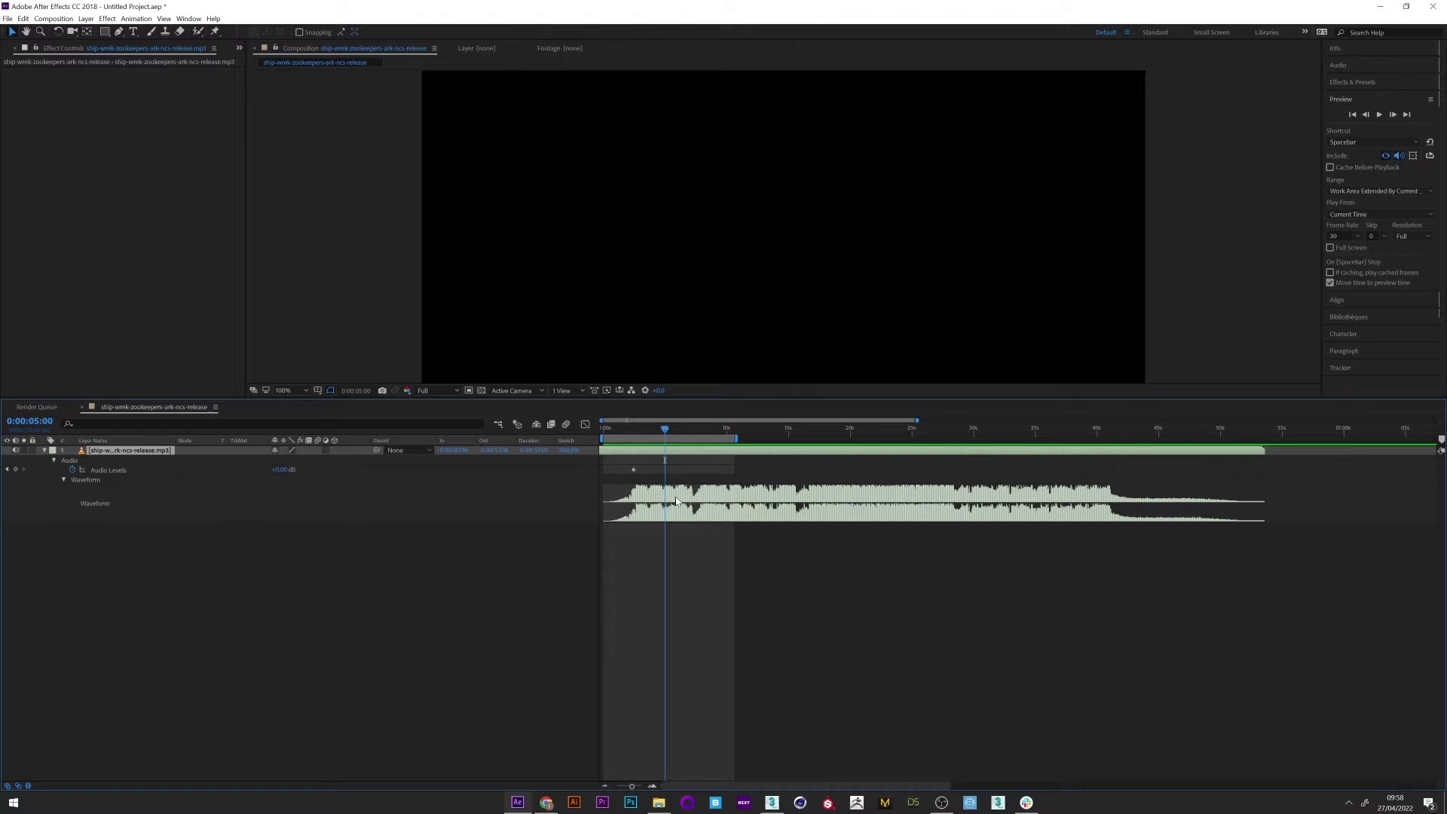
click(107, 18)
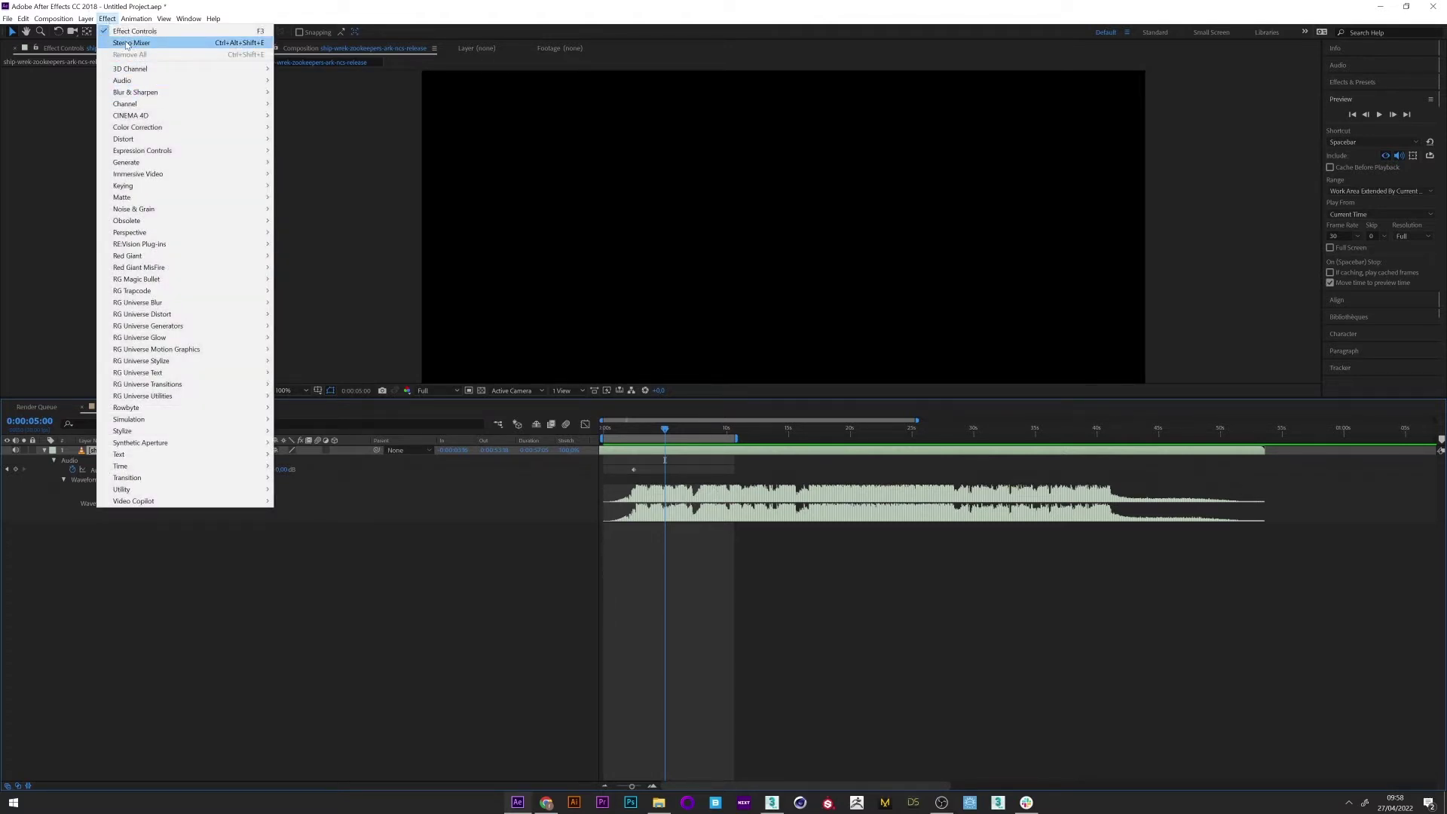
mouse_move(233, 80)
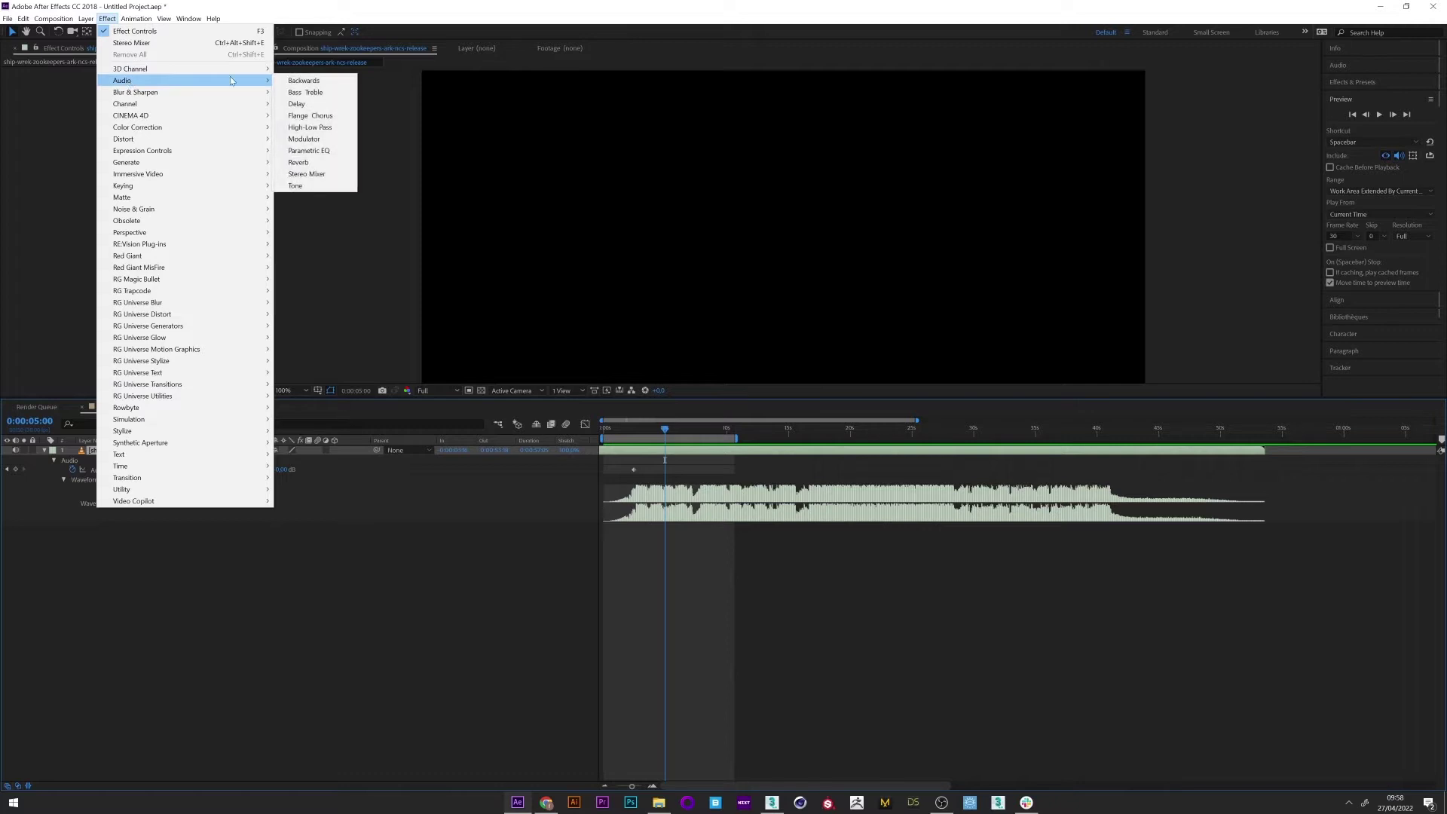
click(299, 176)
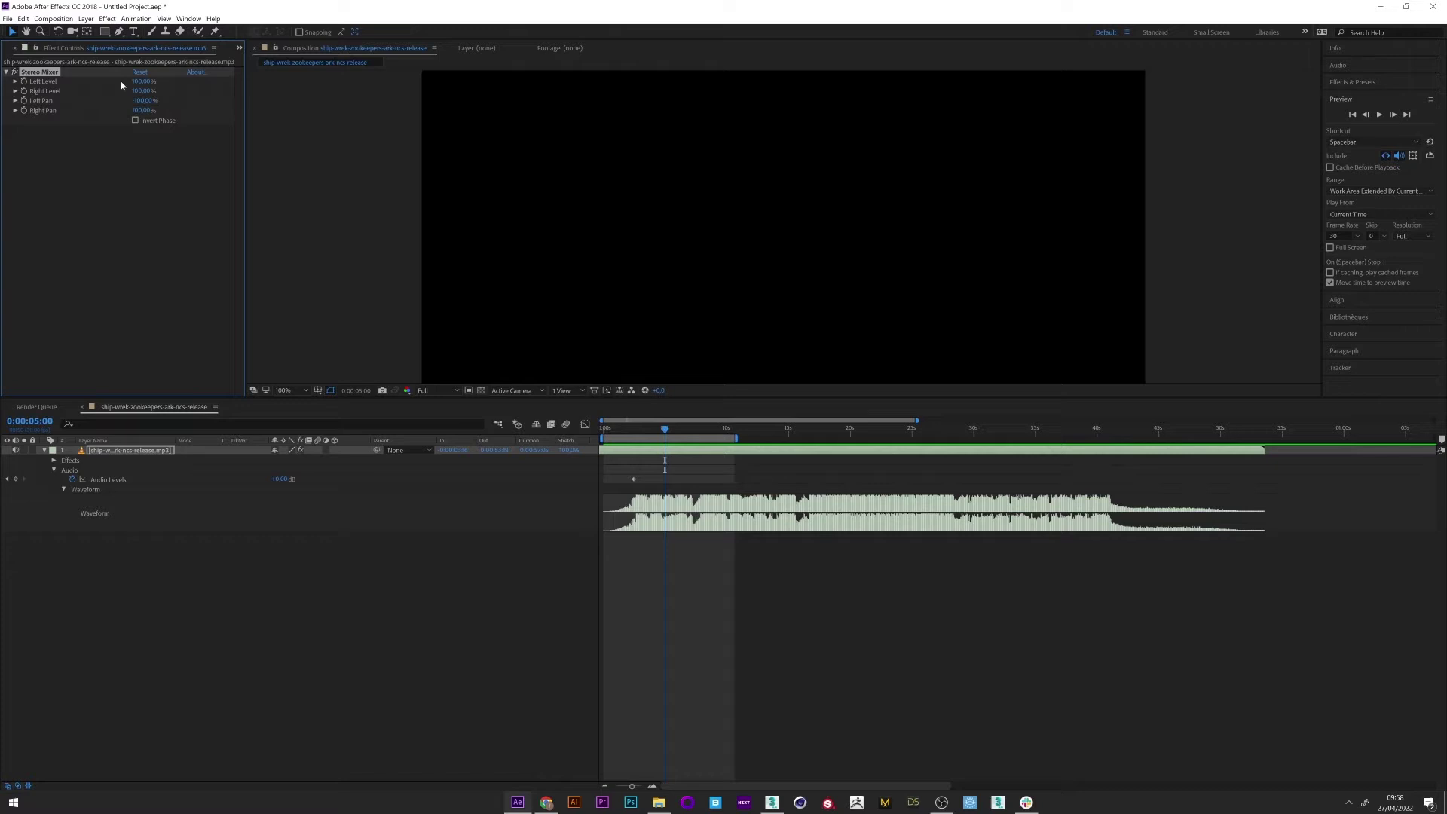
- Set the Stereo Mixer's Right Level and Right Pan to 0% to isolate the left channel
click(151, 92)
text(0)
key(Return)
click(143, 111)
text(0)
key(Return)
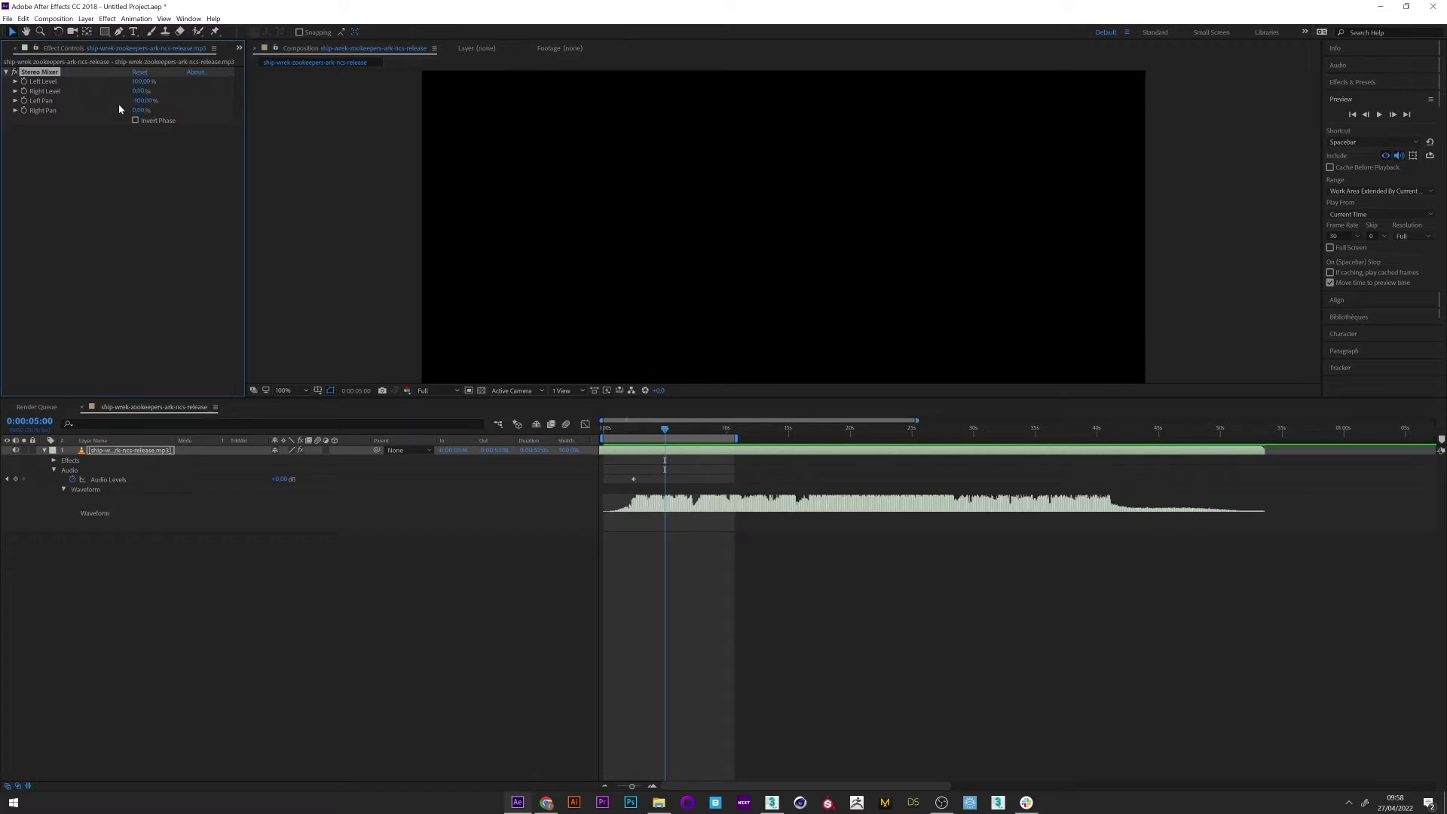
drag(633, 434, 694, 438)
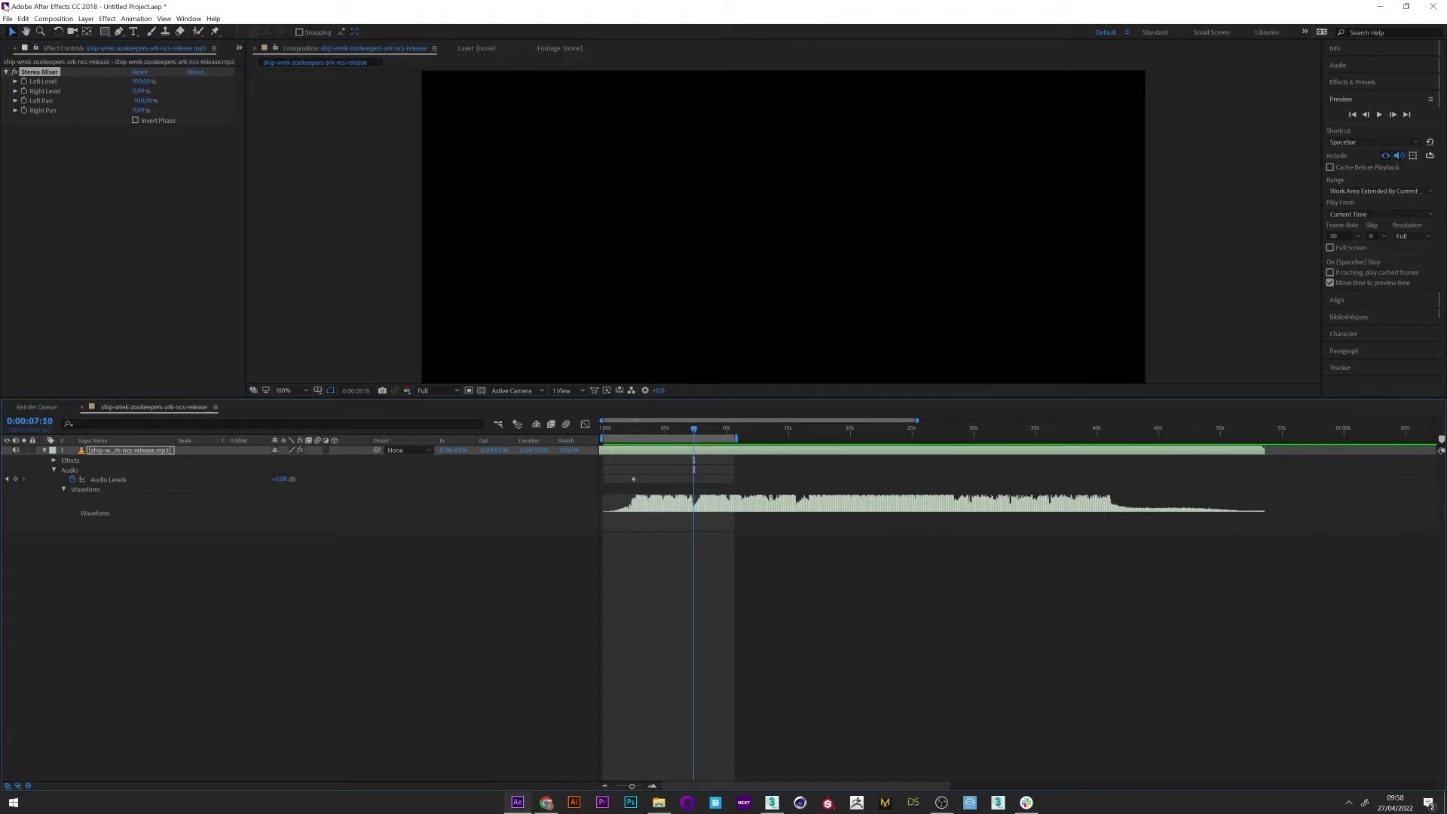
- Queue the left-channel version of the composition as a pre-render with WAV as the output format
click(53, 18)
click(78, 156)
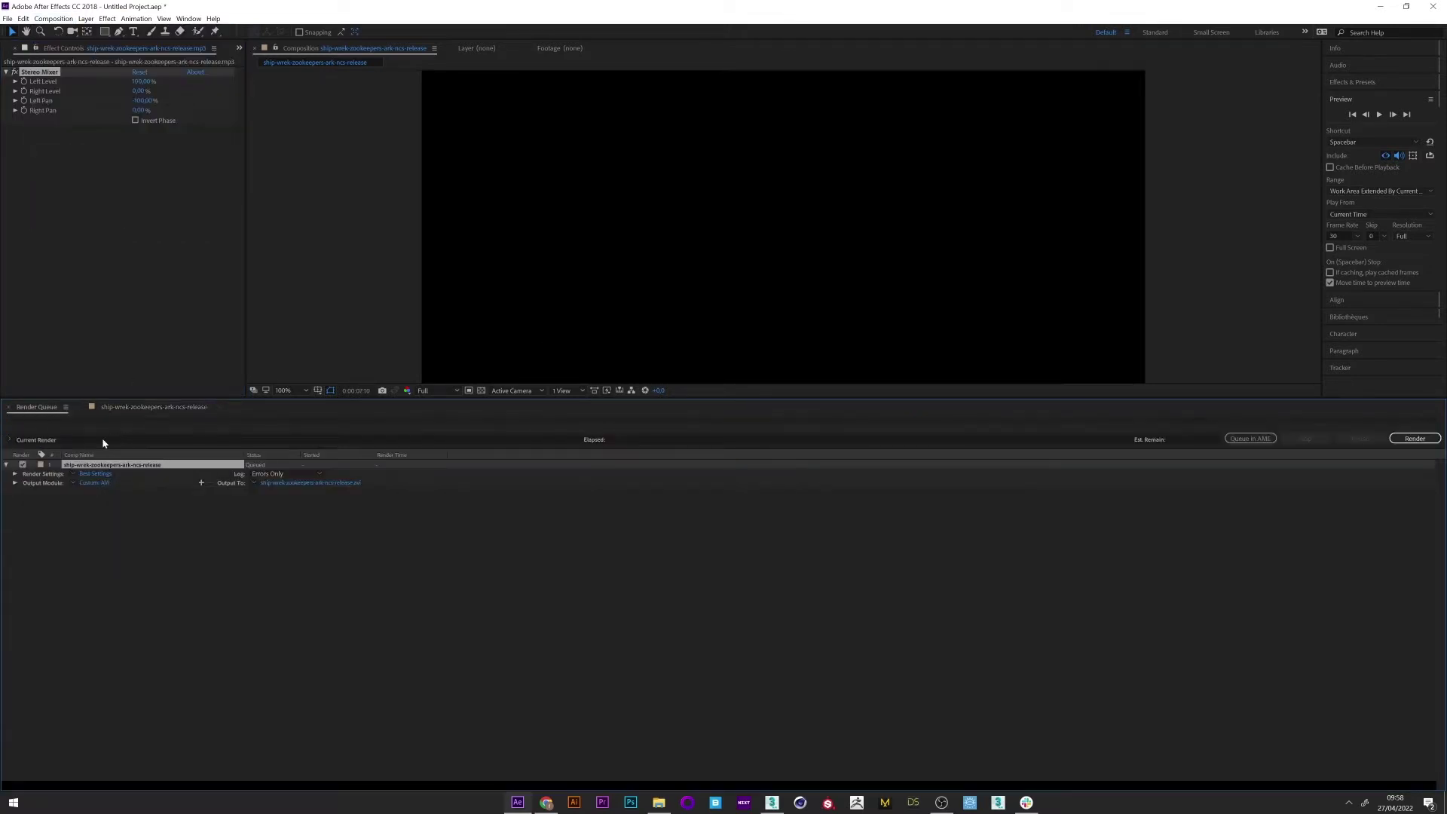
click(94, 482)
click(142, 64)
click(111, 241)
click(246, 379)
- Name the output Song-complete-Left in the Tutorial Visualizer folder and render it
click(291, 483)
click(284, 114)
click(198, 524)
click(197, 524)
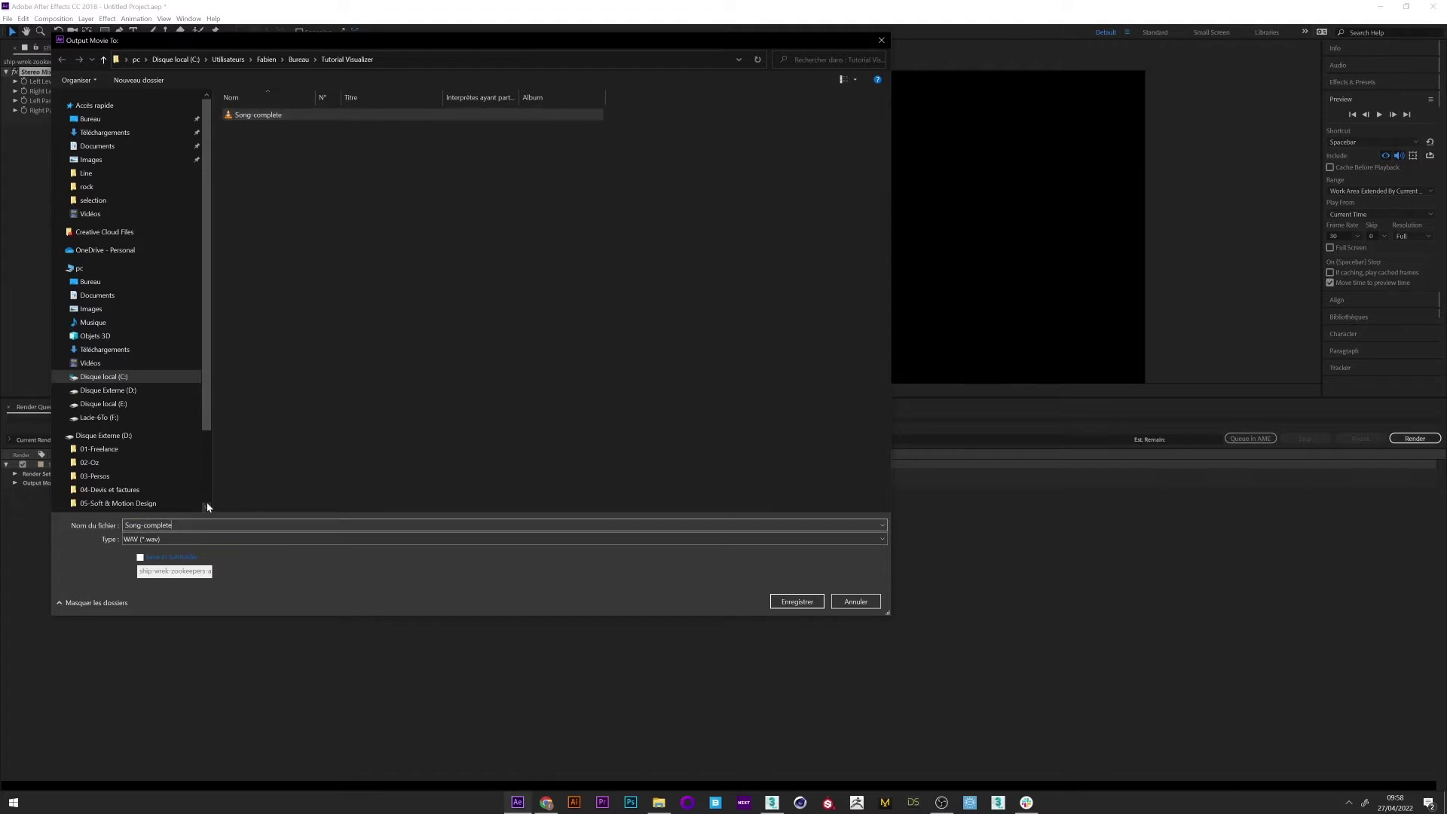
text(-Left)
key(Return)
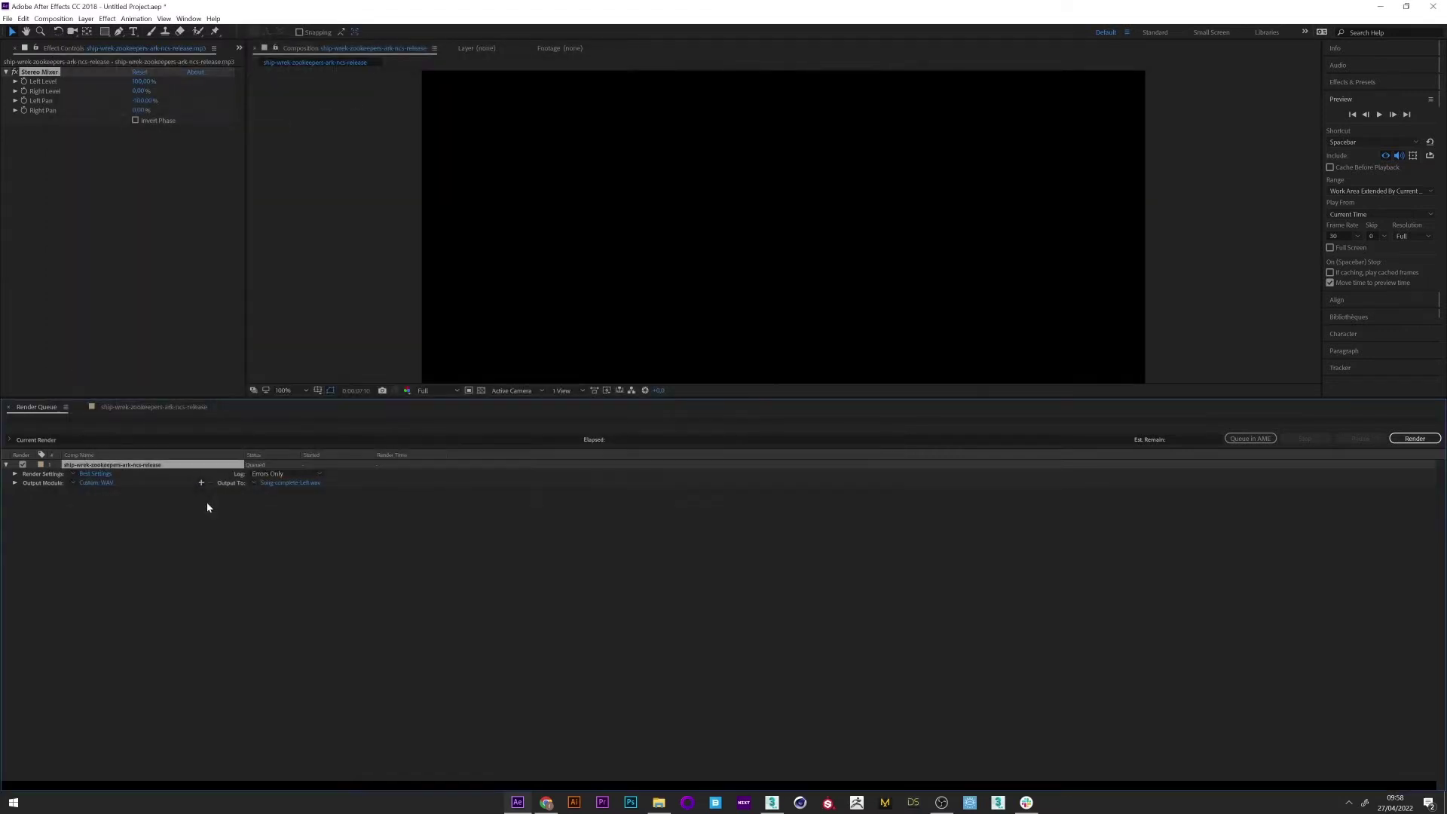
click(1414, 437)
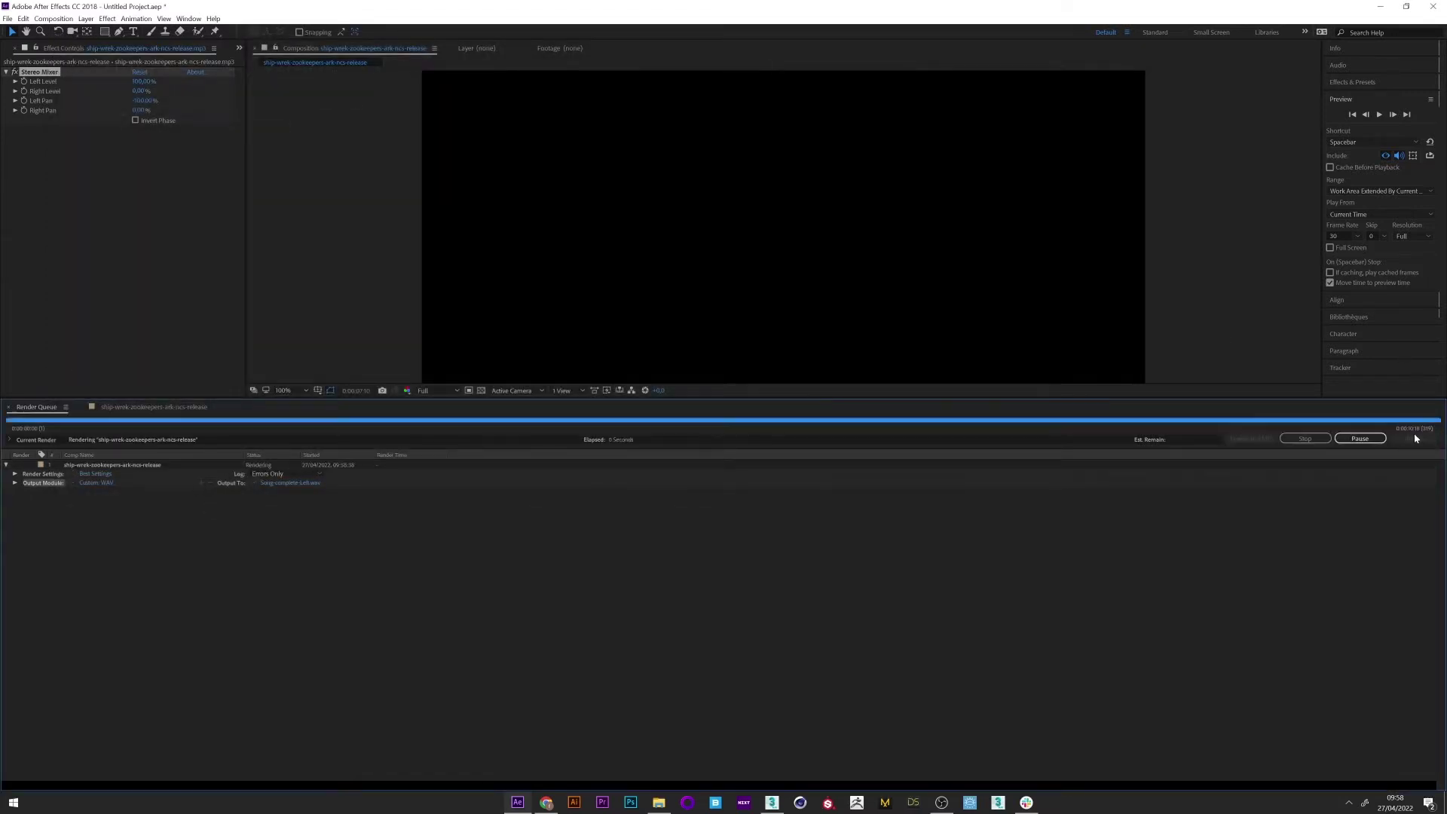
- Set the Stereo Mixer's Right Level and Right Pan to 100%, and its Left Level and Left Pan to 0%
click(136, 408)
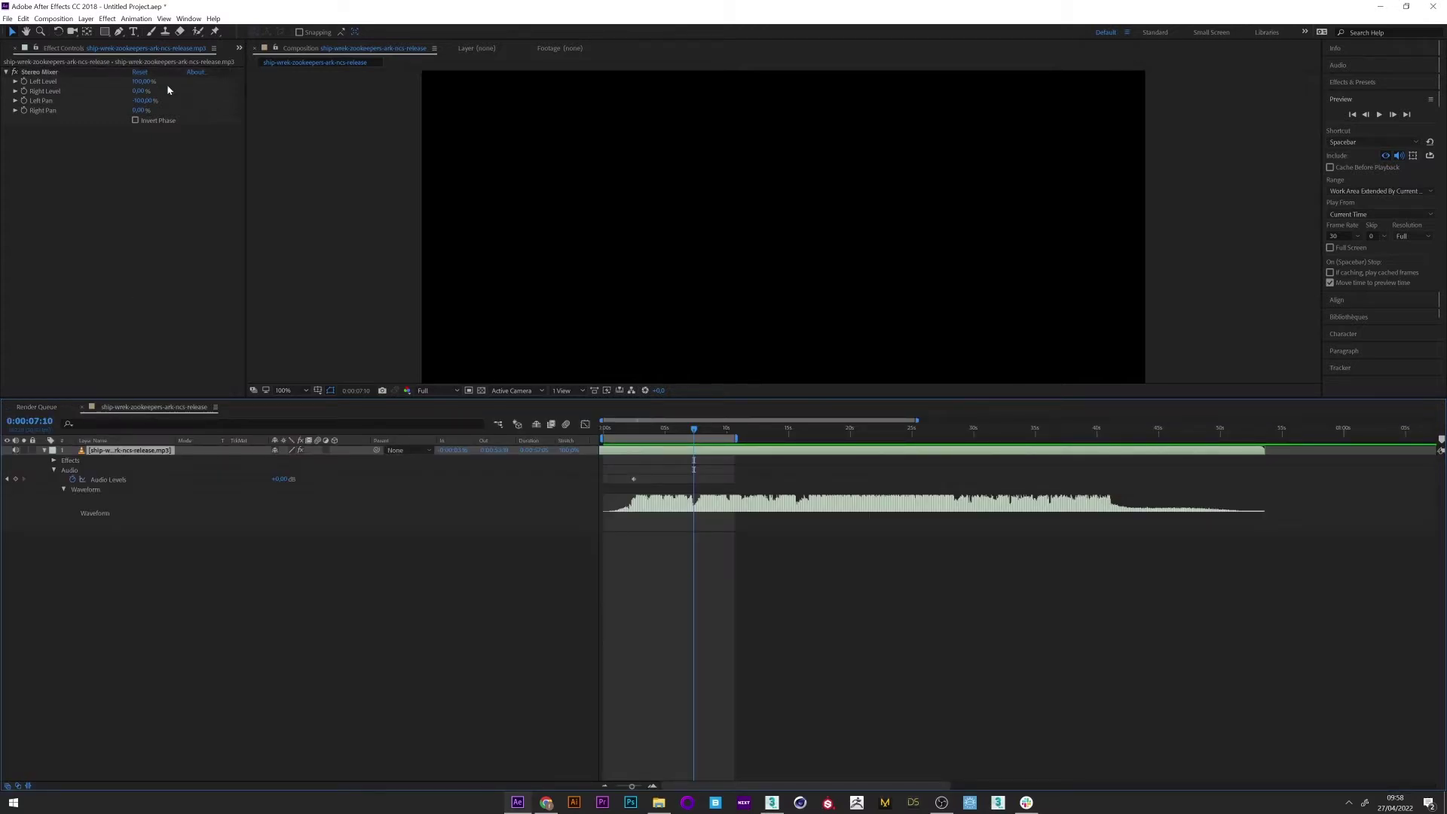
click(34, 73)
click(139, 110)
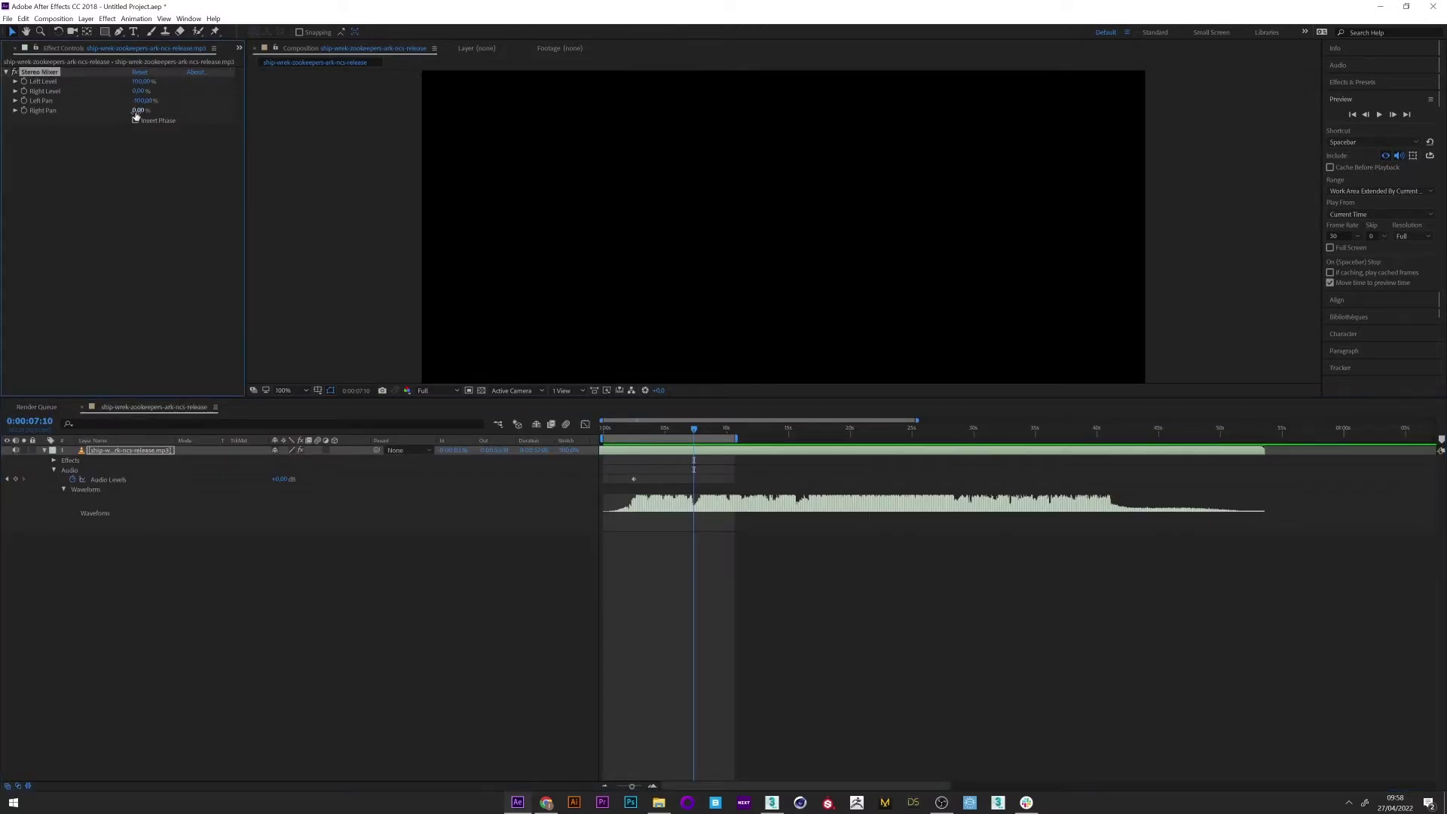
text(10)
key(Return)
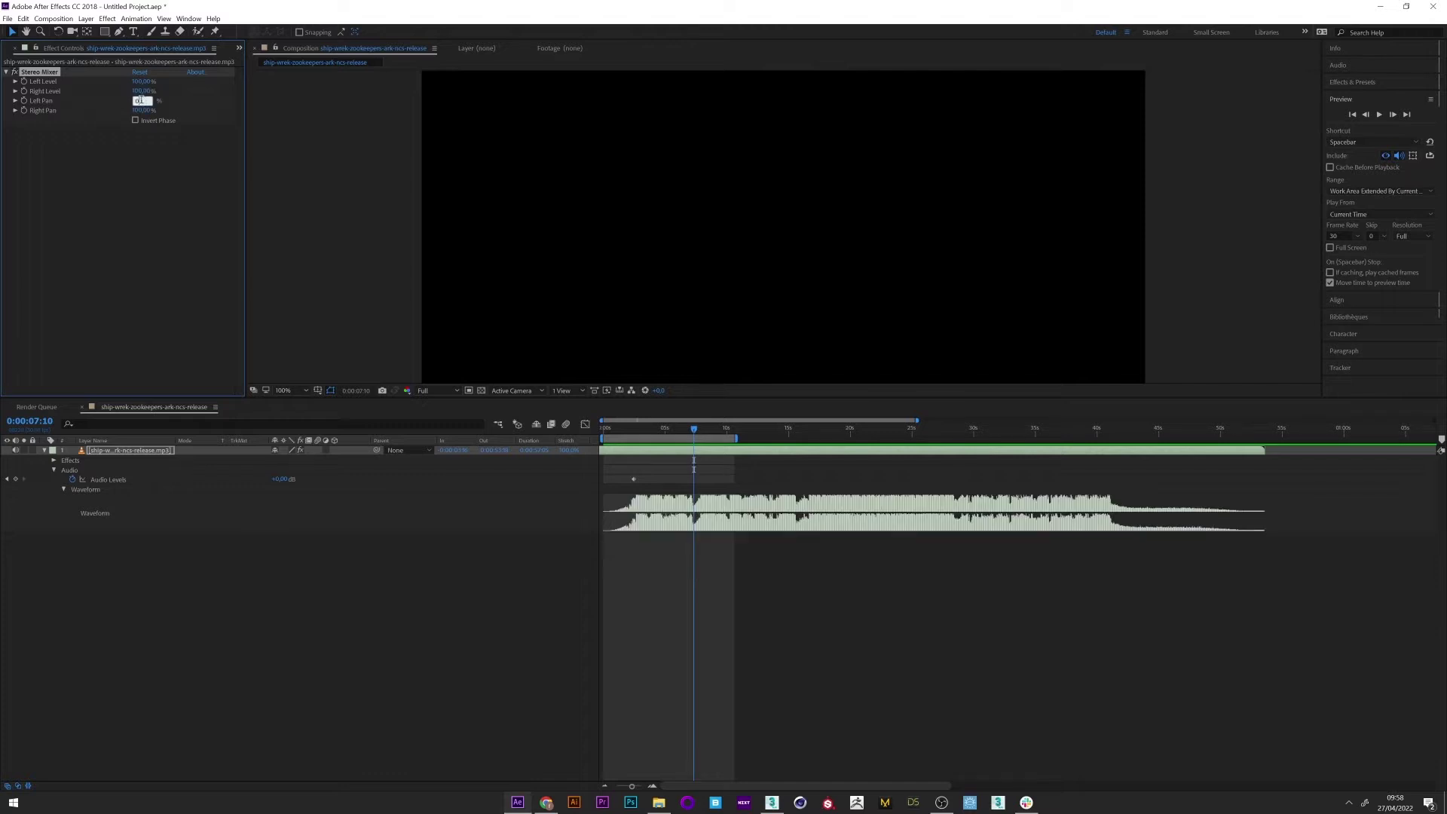
- Pre-render the right-channel version of the composition as a WAV file named Song-complete-Right
click(54, 18)
click(98, 156)
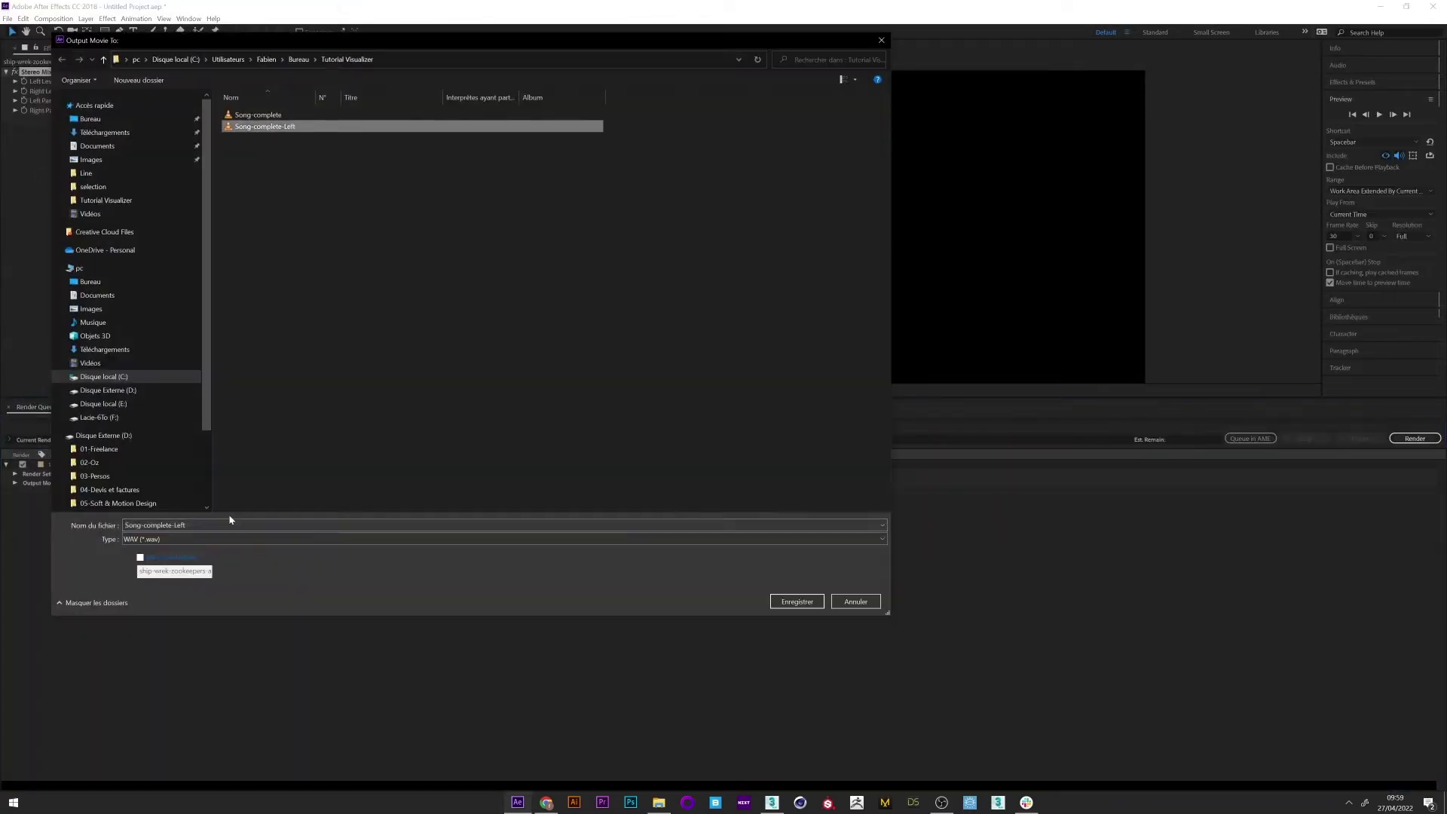
text(Song-complete-Right)
key(Return)
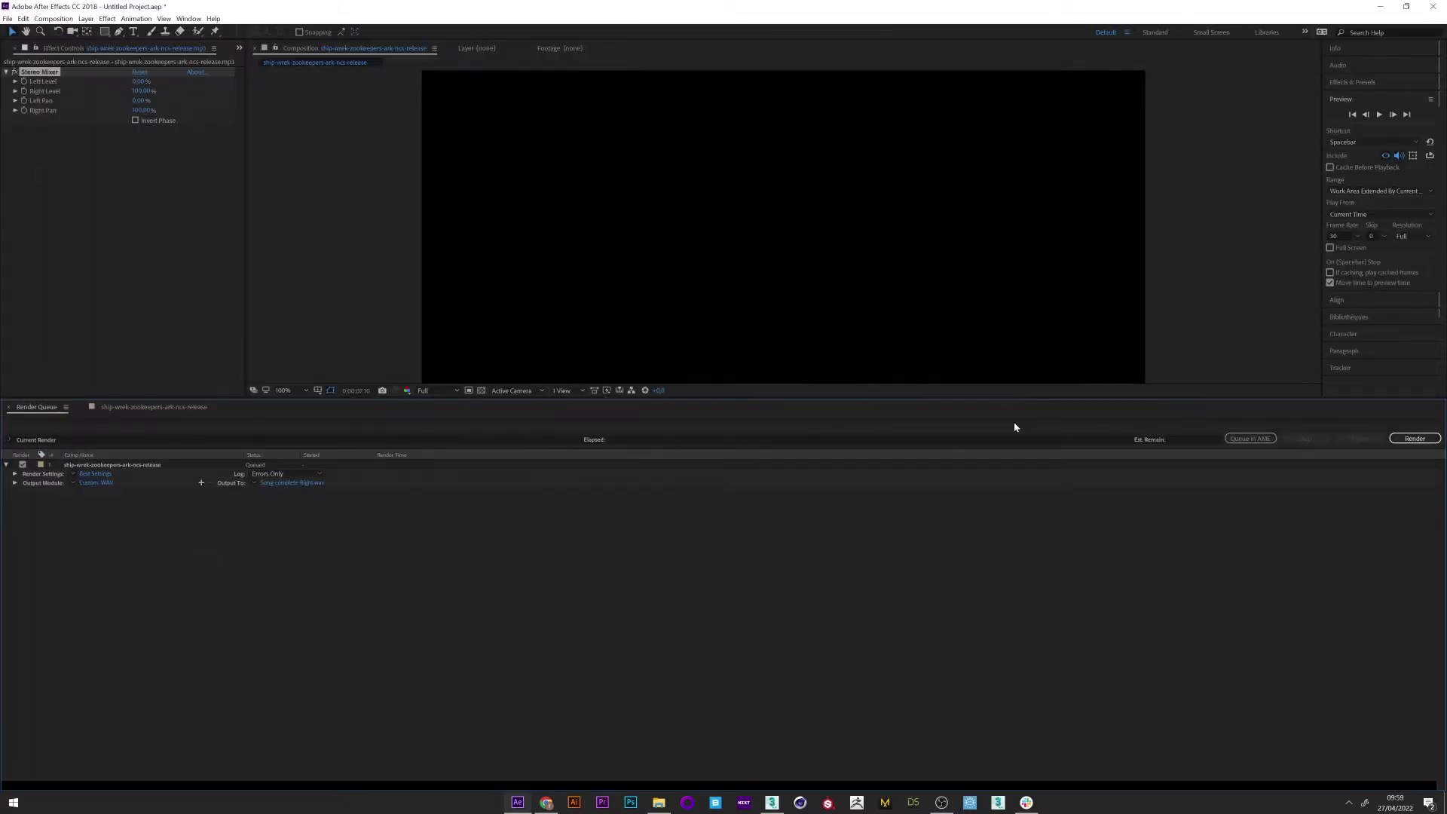
click(1403, 438)
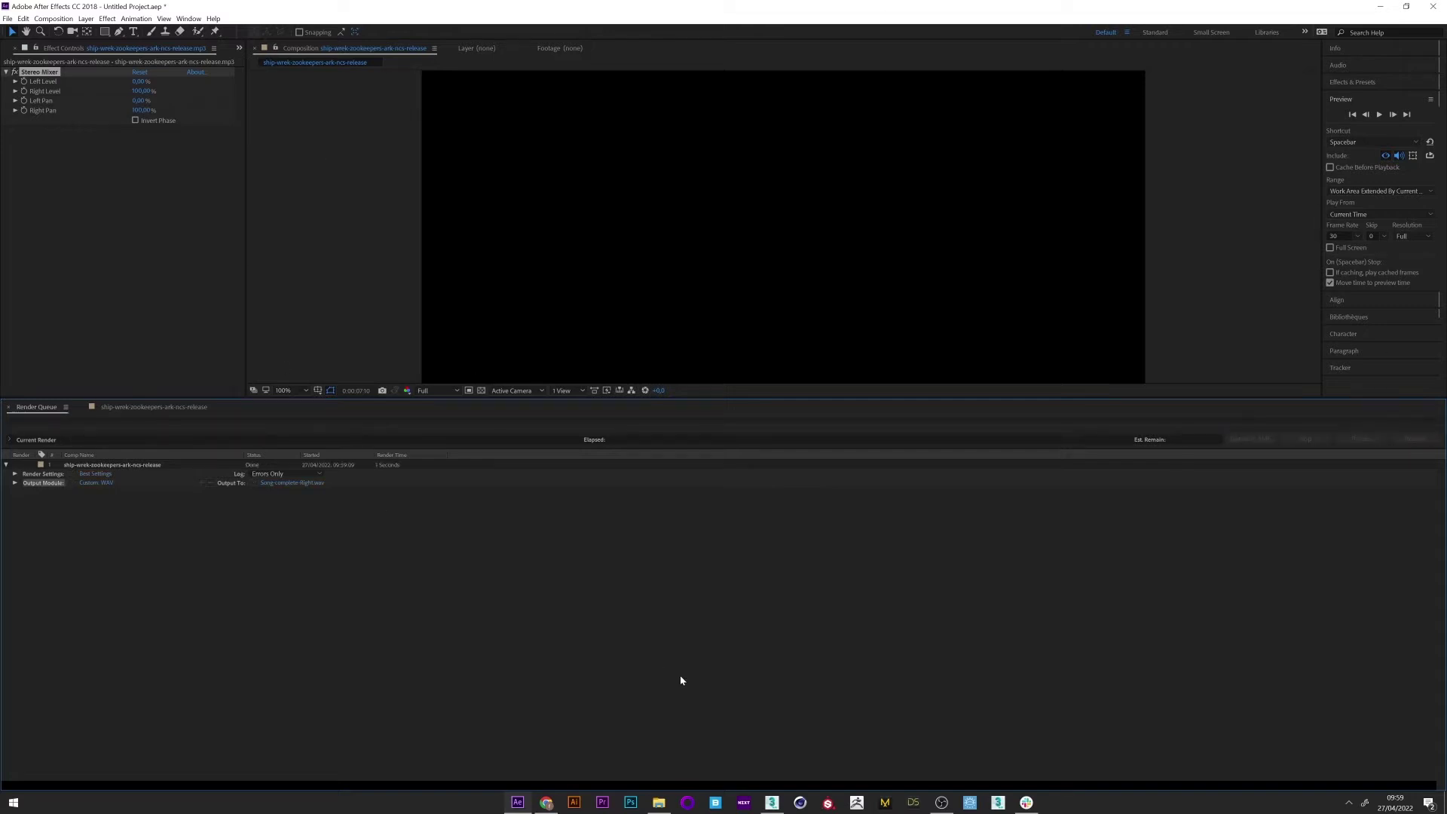
- Open the Tutorial Visualizer folder in File Explorer and check the exported full, left and right song files
click(658, 802)
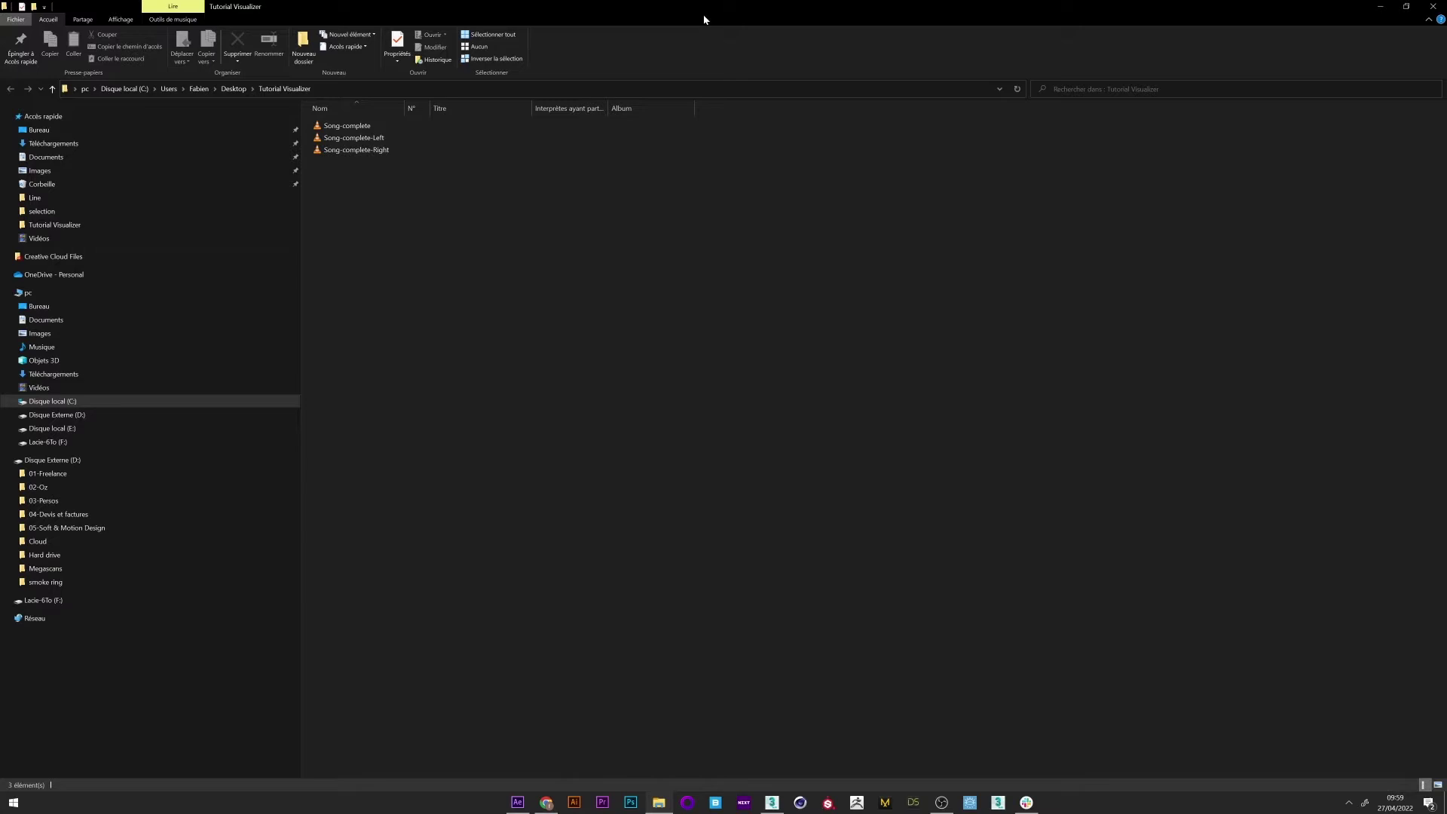
click(333, 127)
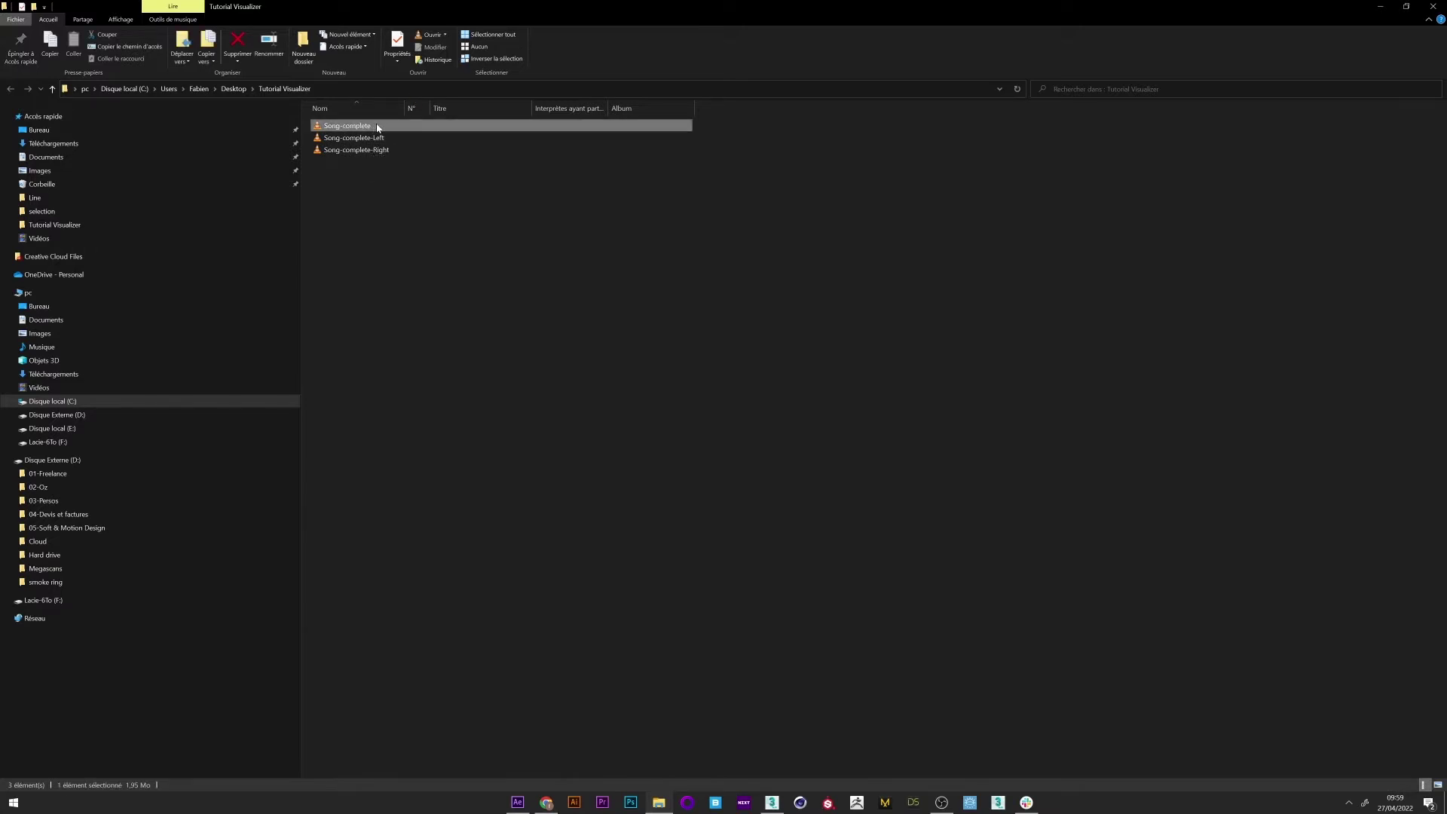
click(354, 139)
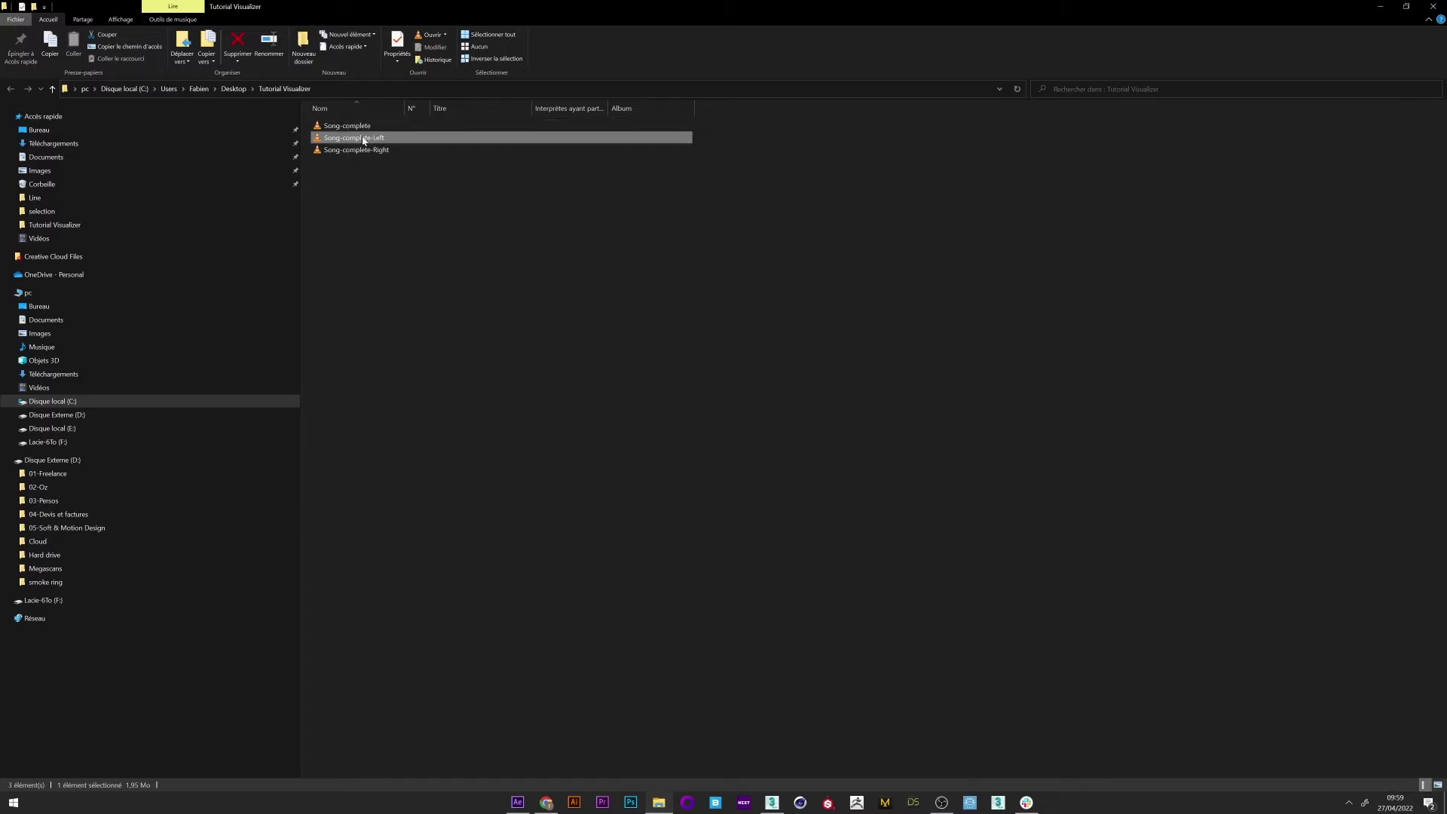
click(378, 150)
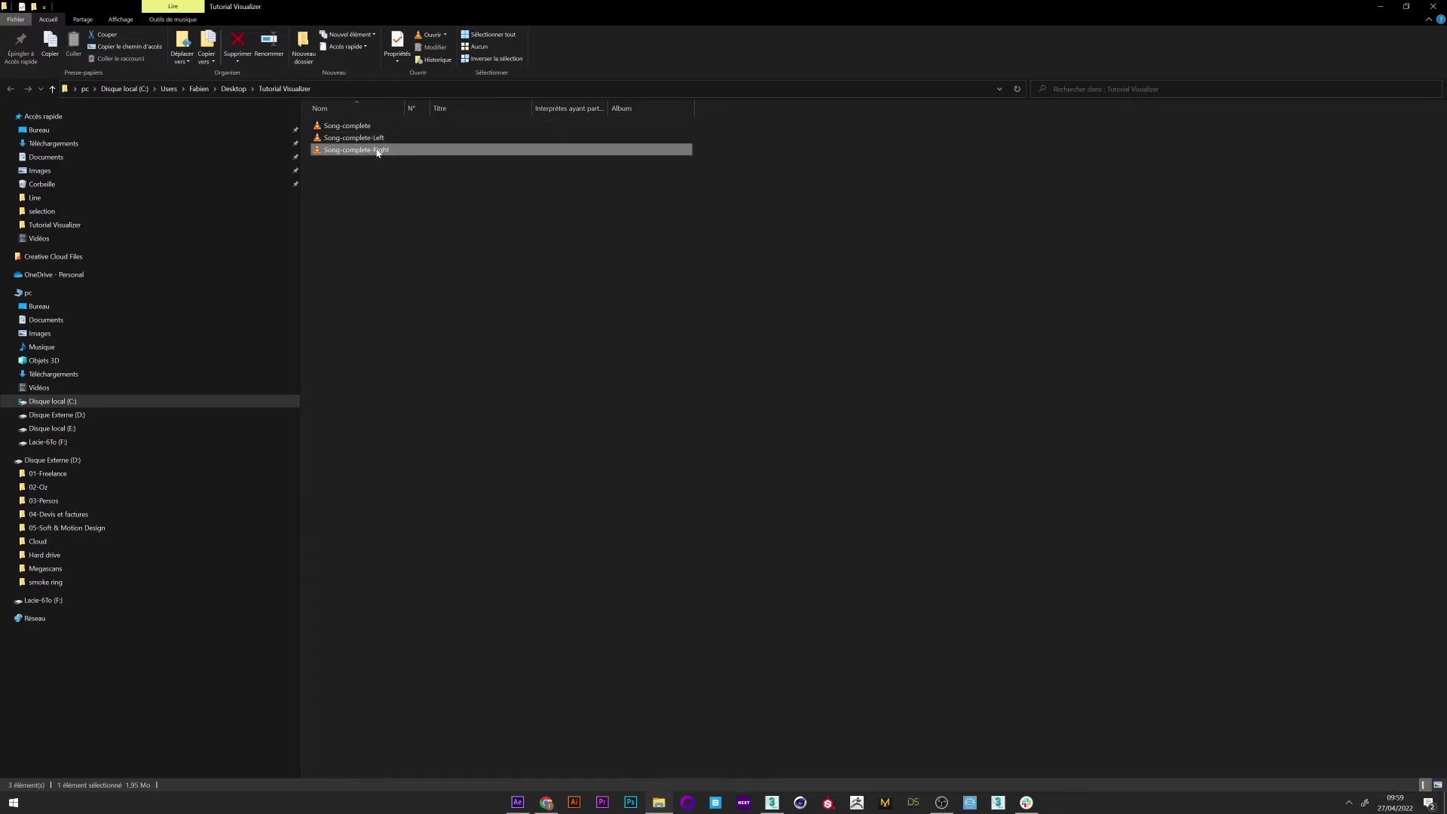
click(370, 198)
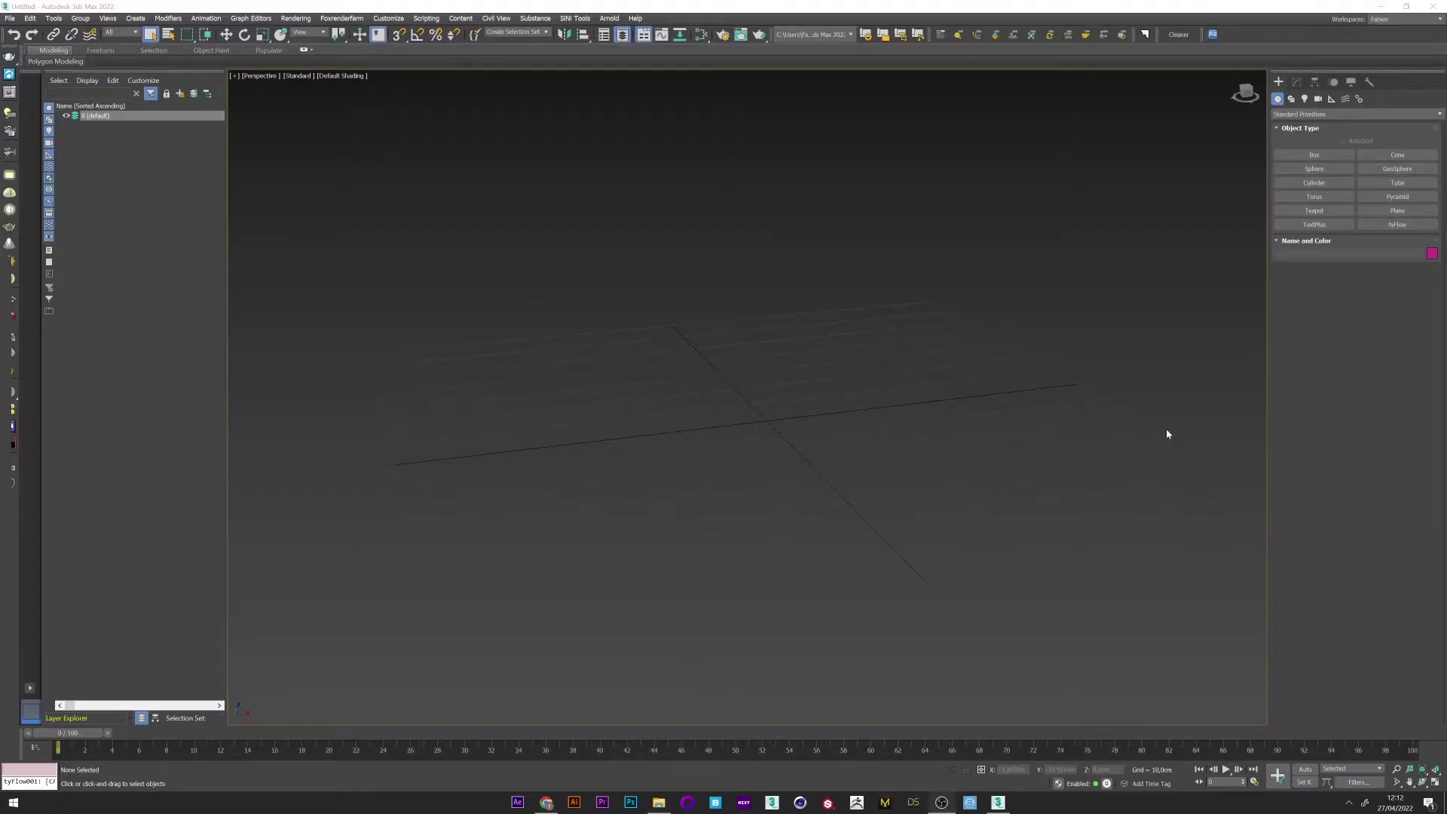
- In 3ds Max, add the Song-complete file as the scene's sound track through ProSound
middle_drag(805, 461, 778, 439)
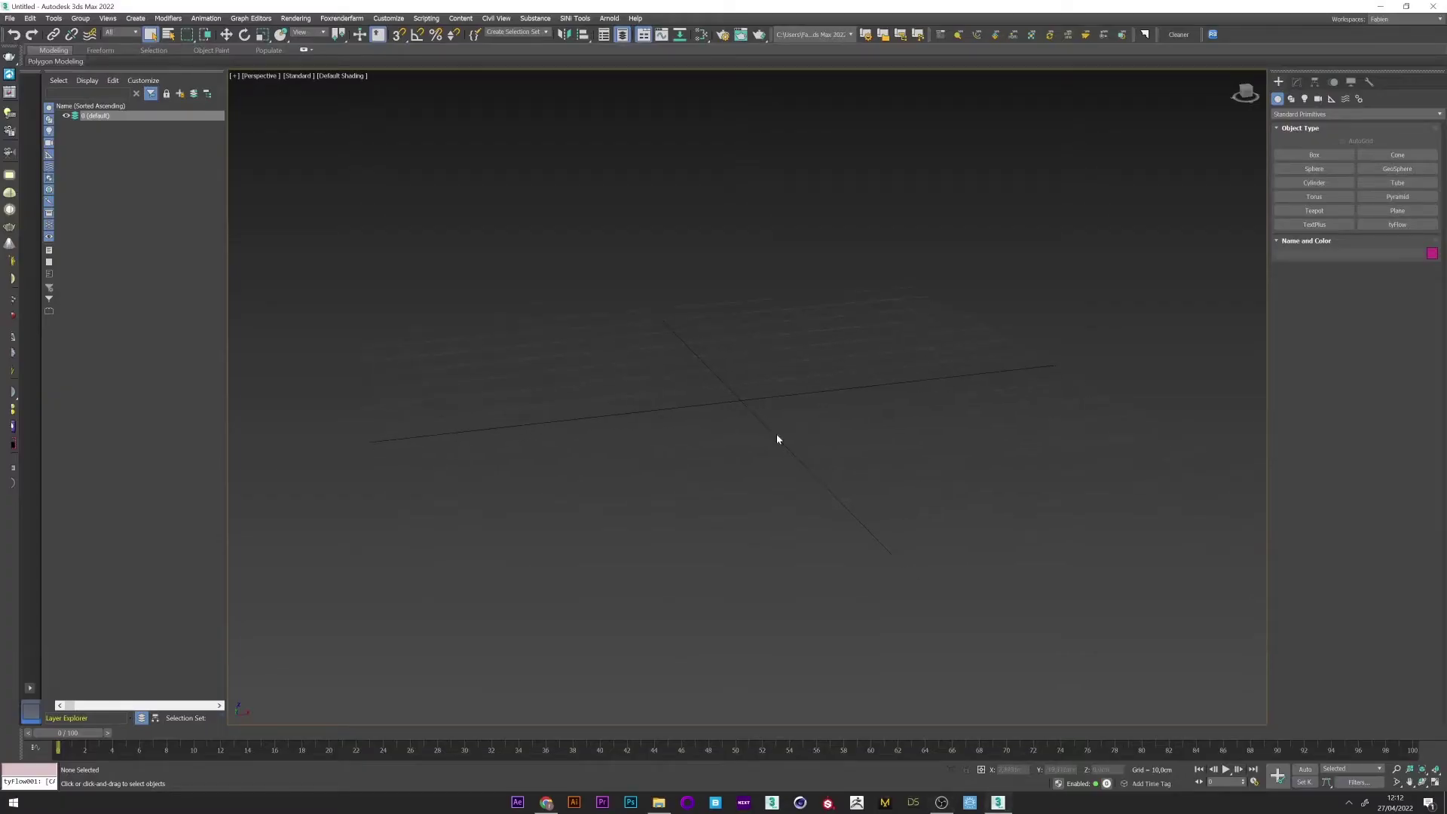
click(34, 749)
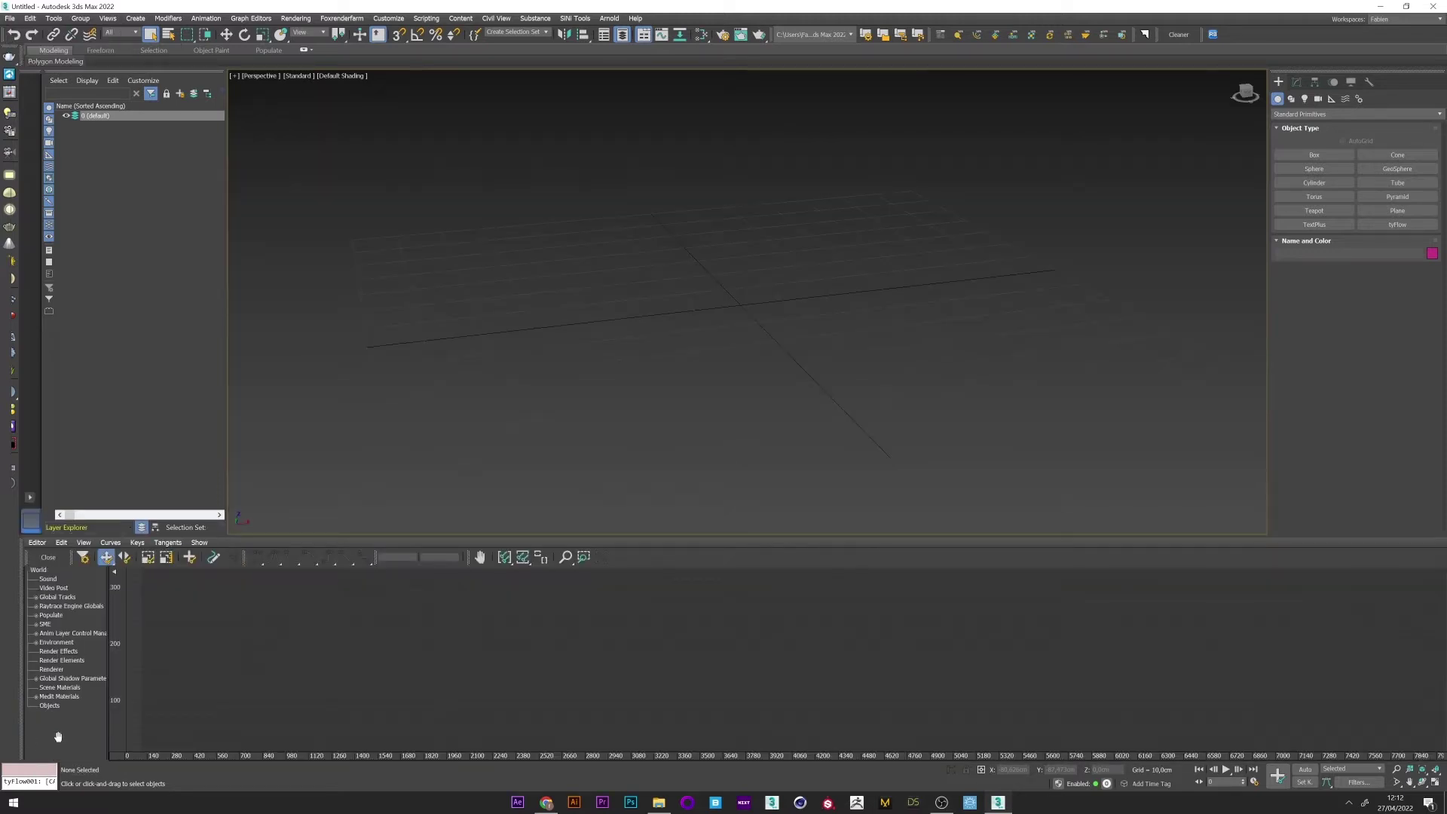
double_click(49, 580)
click(305, 51)
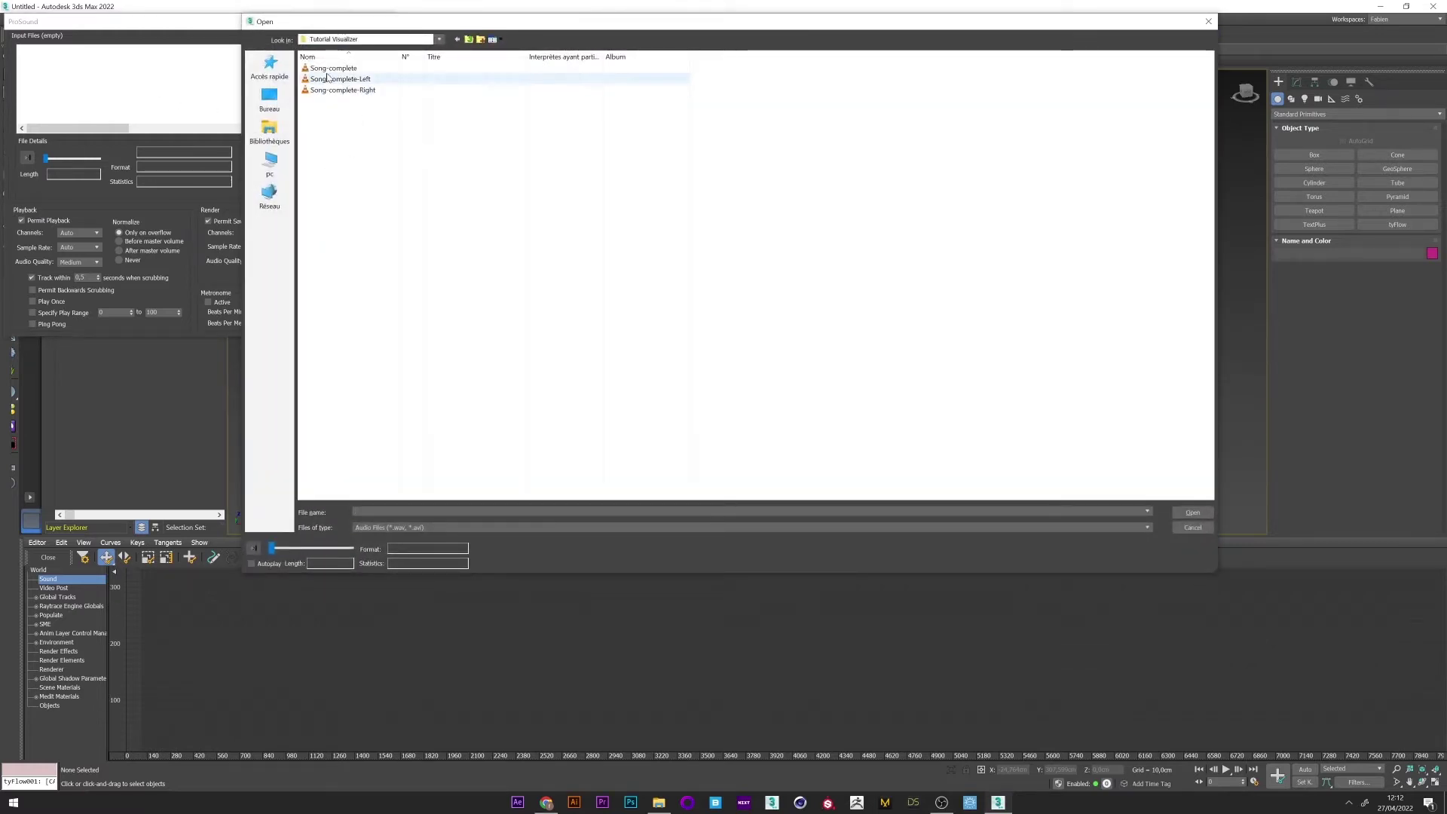
double_click(330, 67)
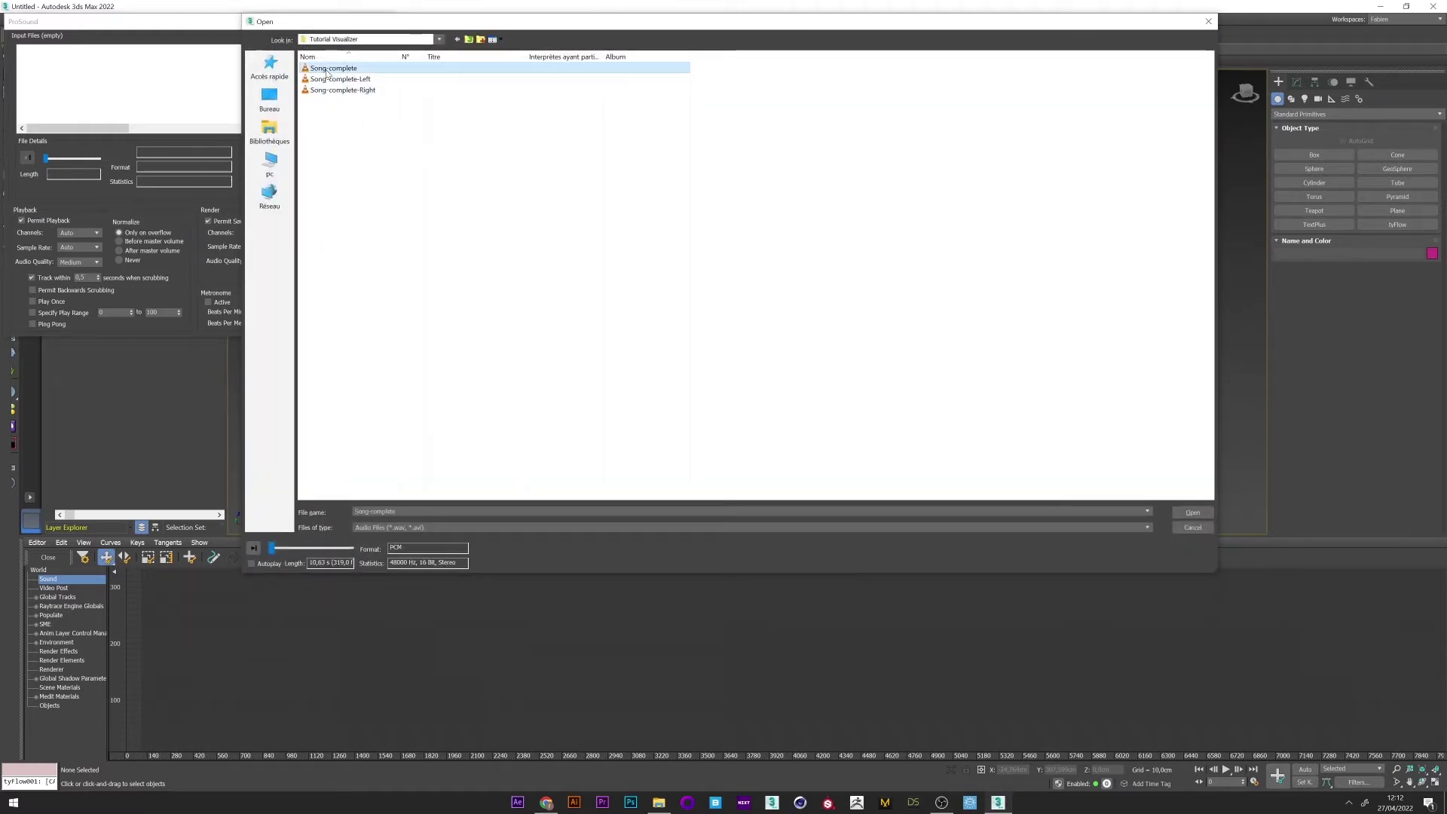
click(376, 311)
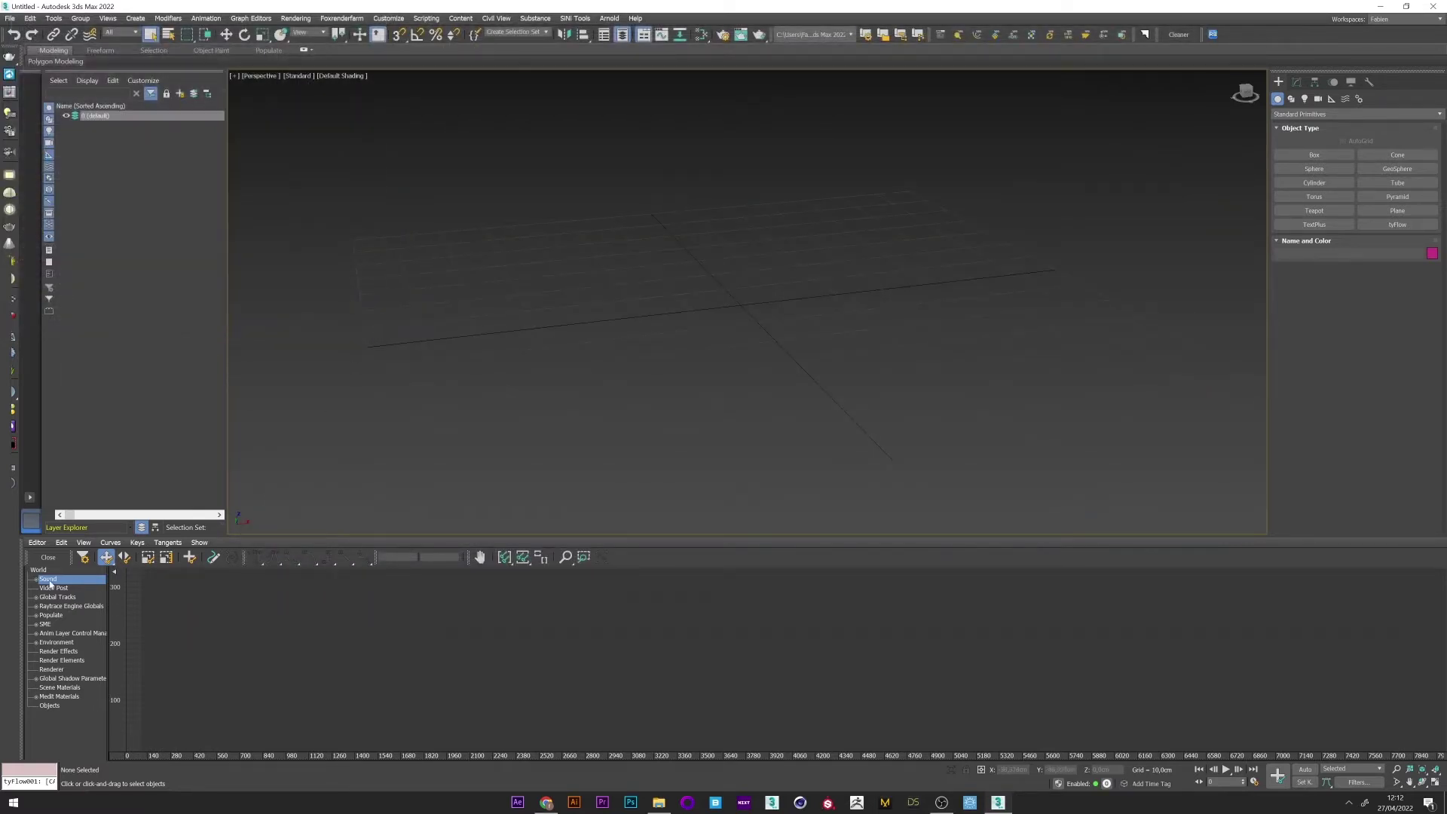
click(47, 557)
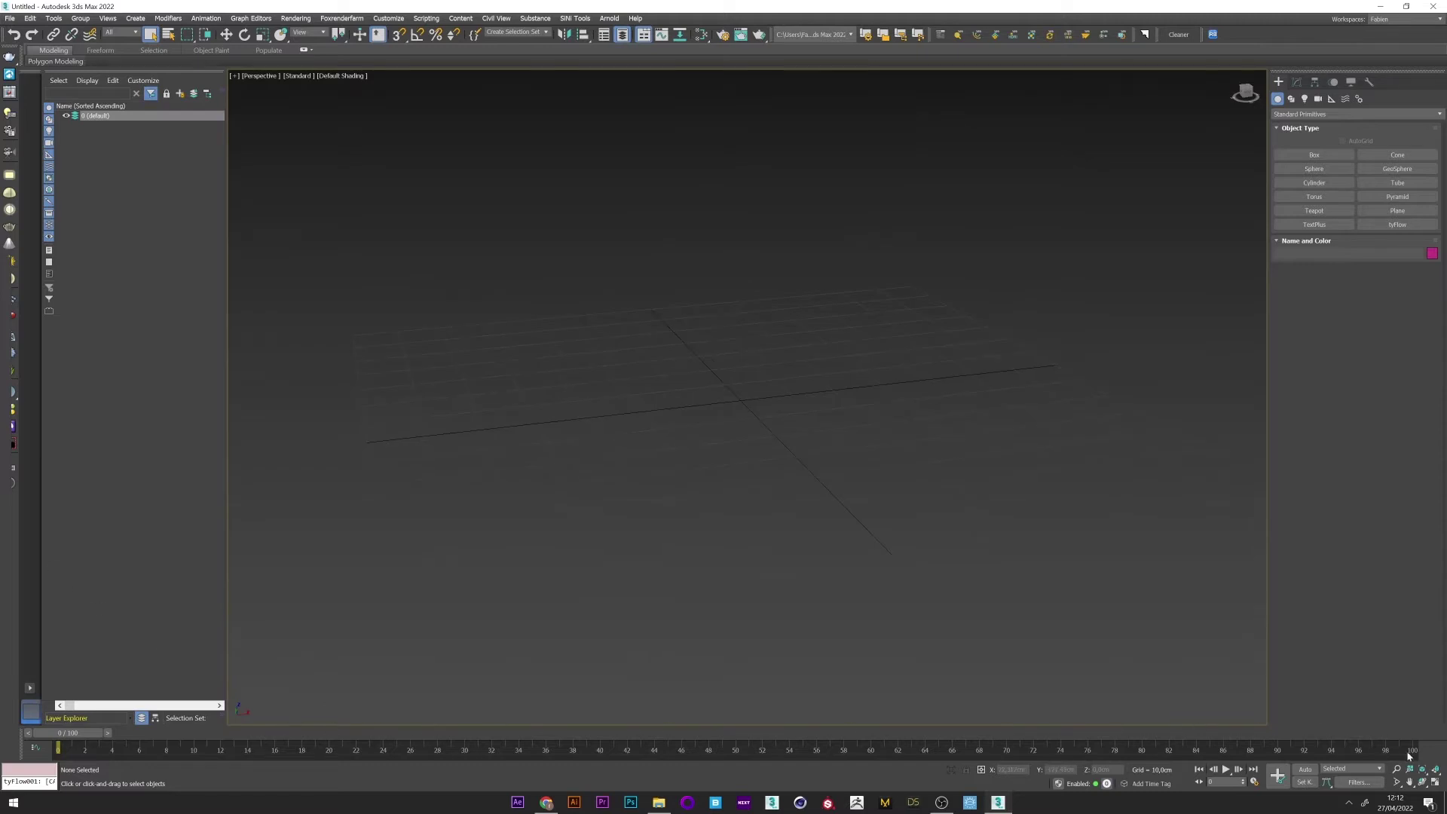
- Set the animation's end time to frame 500 and play part of the timeline to preview the sound
click(1253, 783)
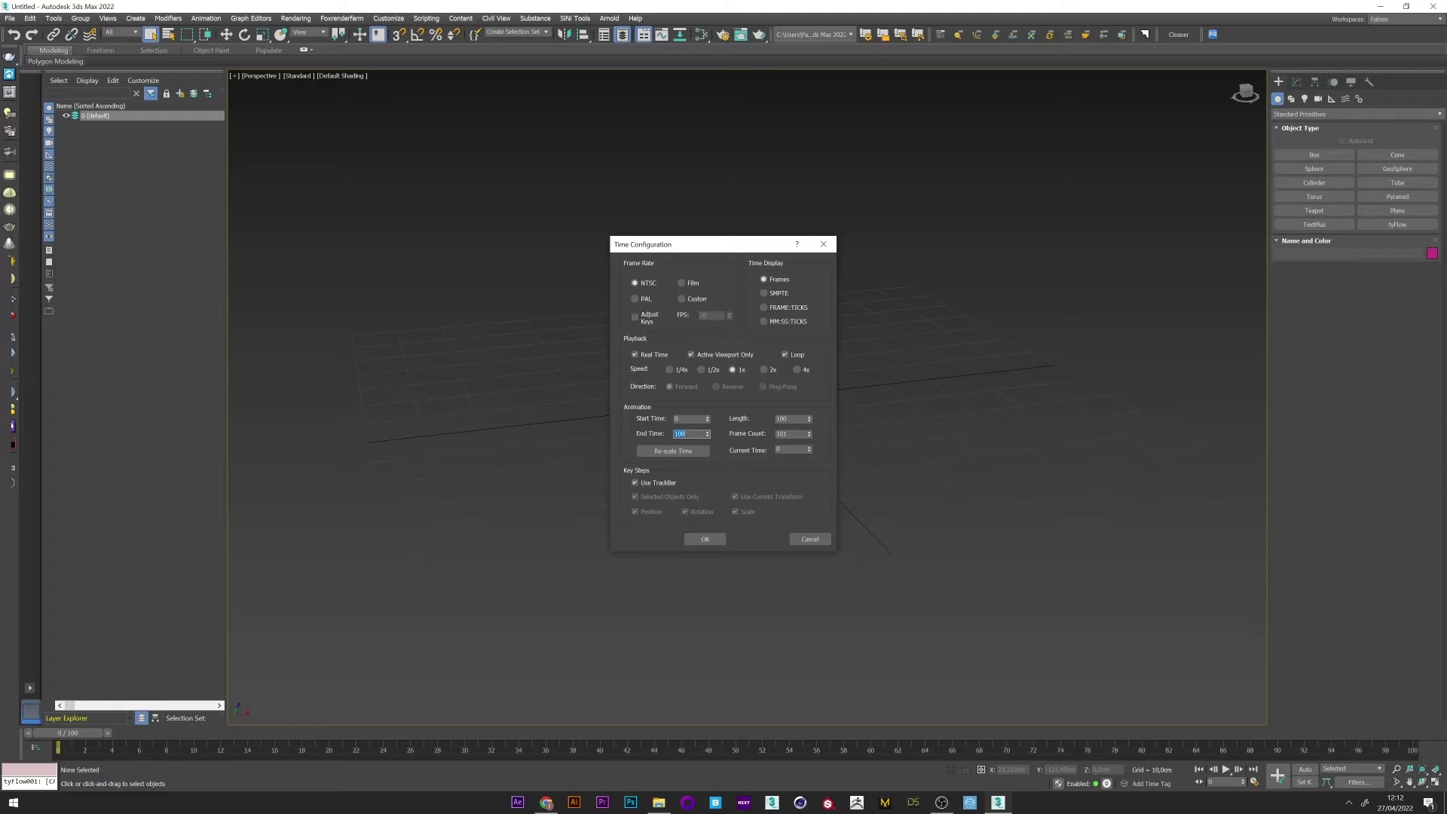
click(712, 541)
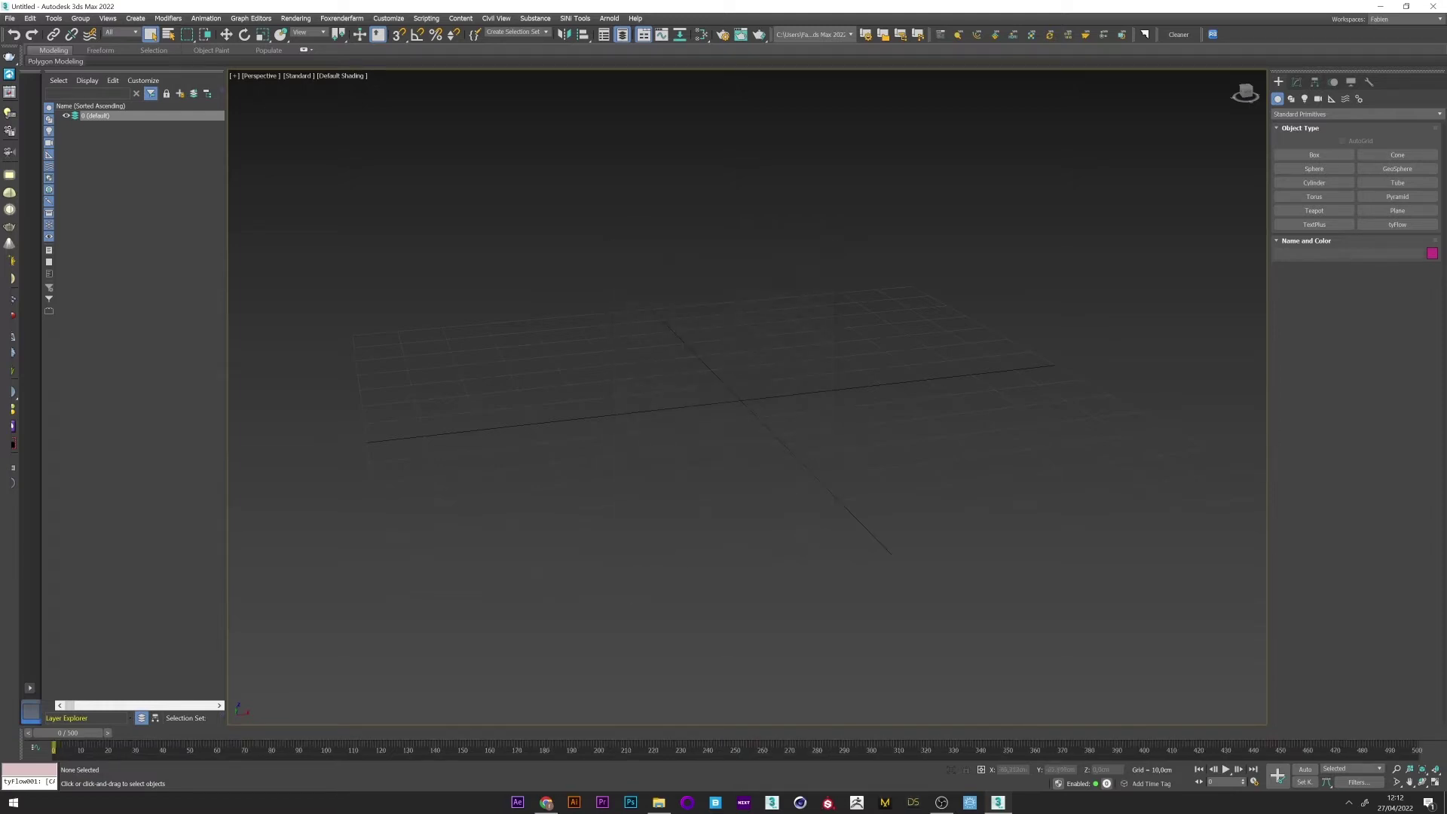
click(1226, 770)
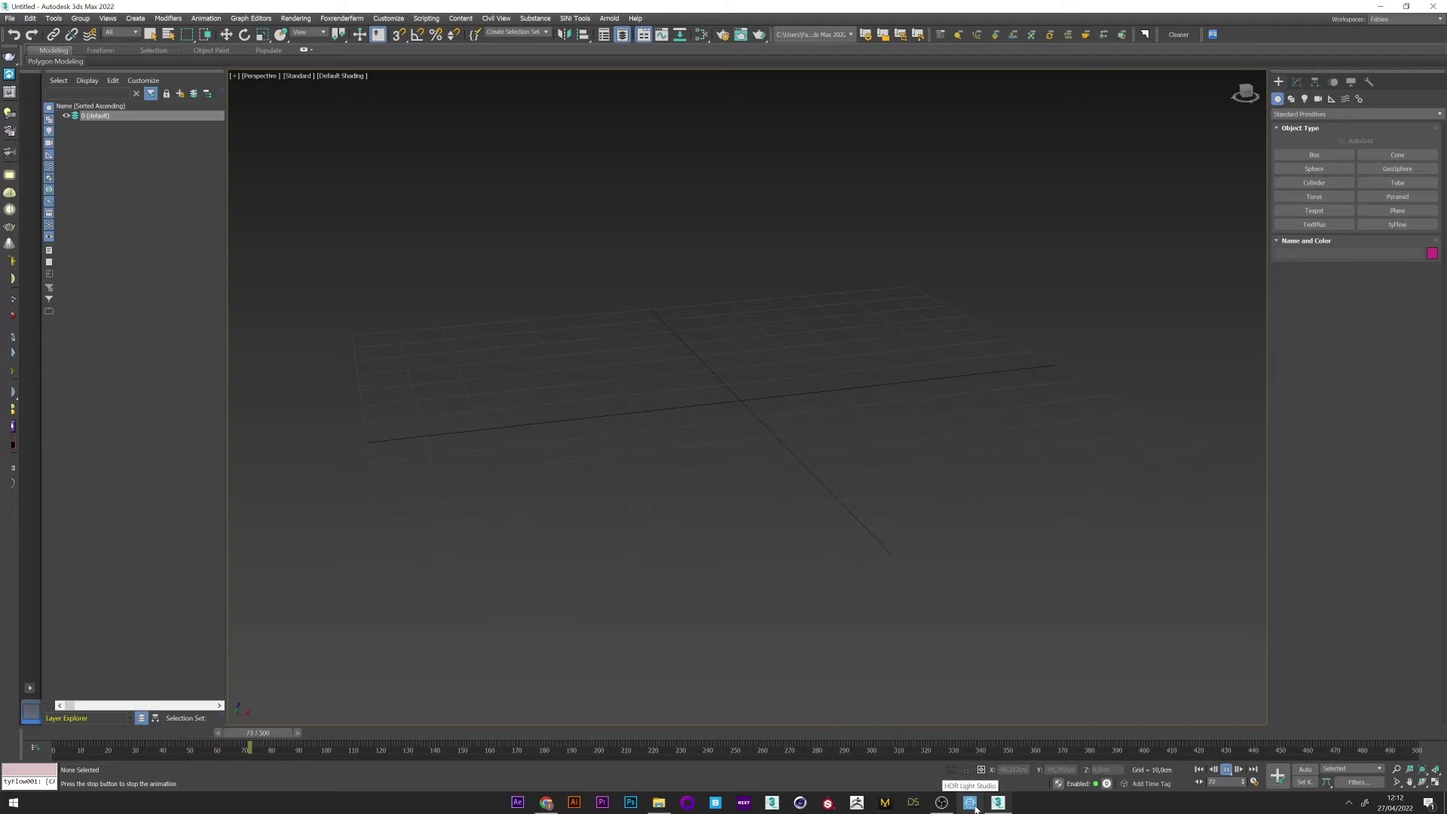
click(1227, 770)
- Draw a straight two-point line spline along the X axis, spanning slightly beyond the grid on both sides
middle_drag(718, 341, 678, 284)
click(1293, 99)
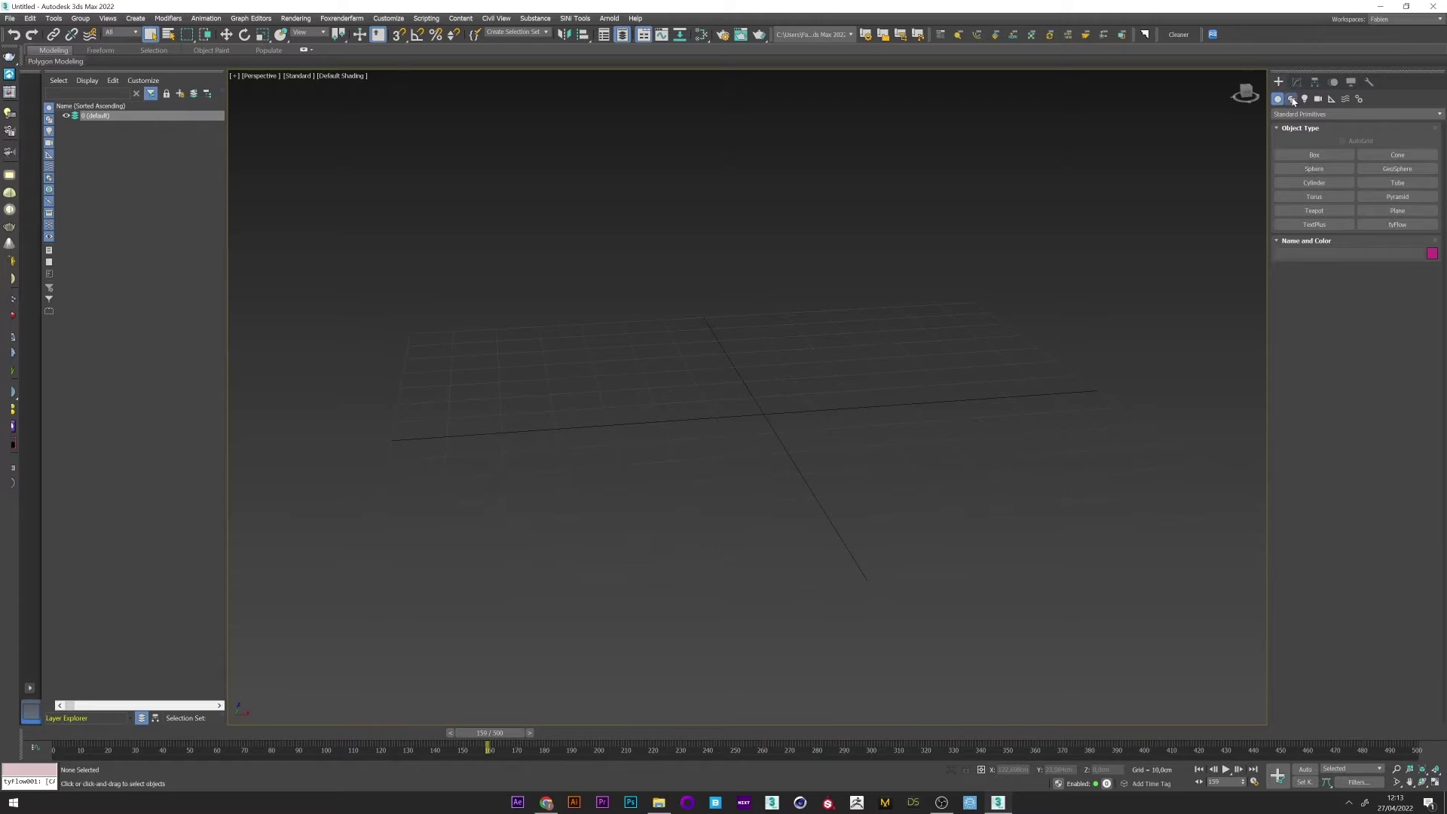
click(1313, 169)
click(295, 446)
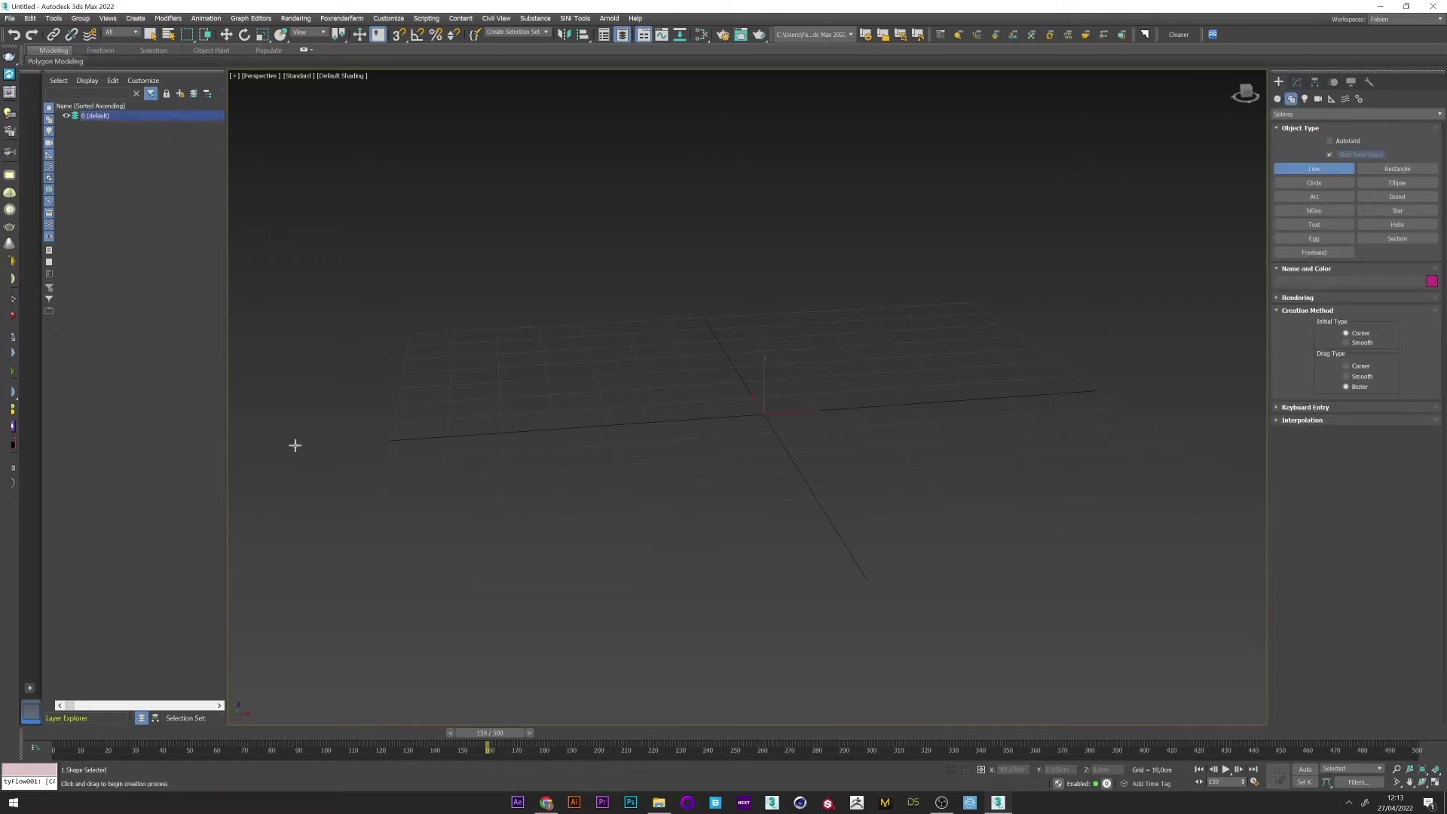
drag(1166, 385, 1163, 442)
right_click(1162, 442)
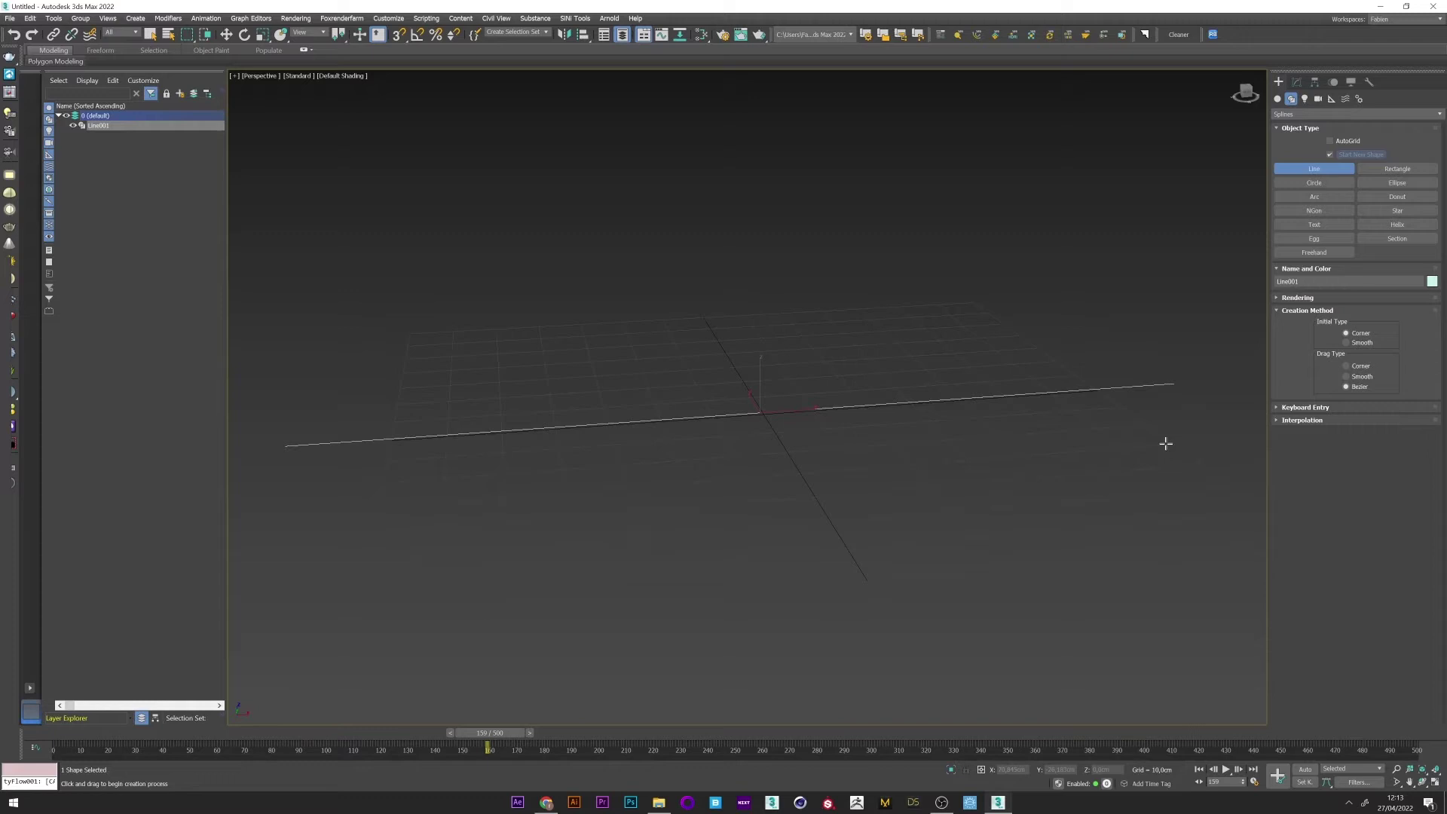
- Create a small sphere at one end of the line and place one copy of it at the other end
click(1277, 99)
click(1314, 168)
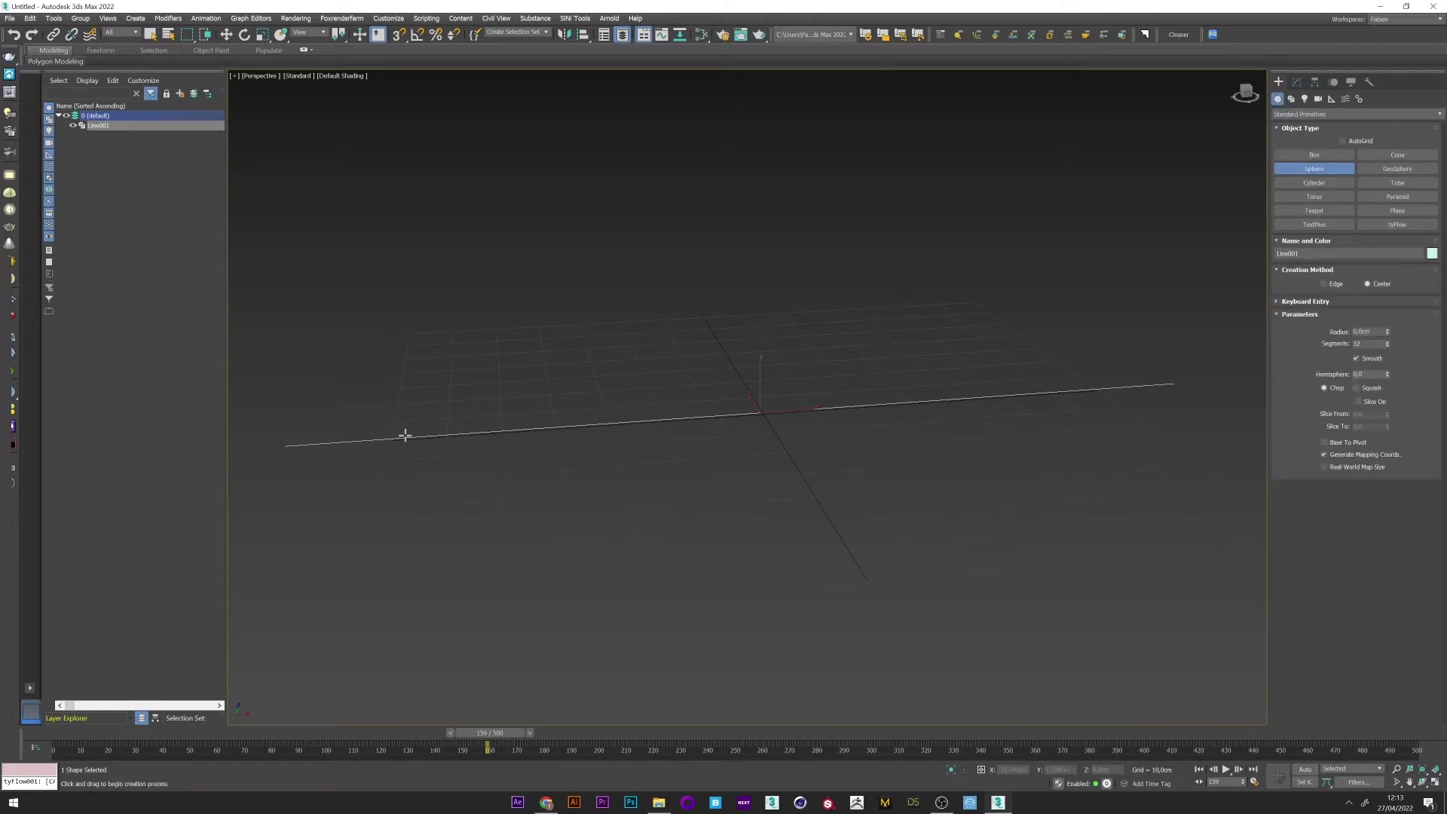
drag(283, 445, 1186, 432)
right_click(288, 449)
right_click(287, 446)
click(304, 455)
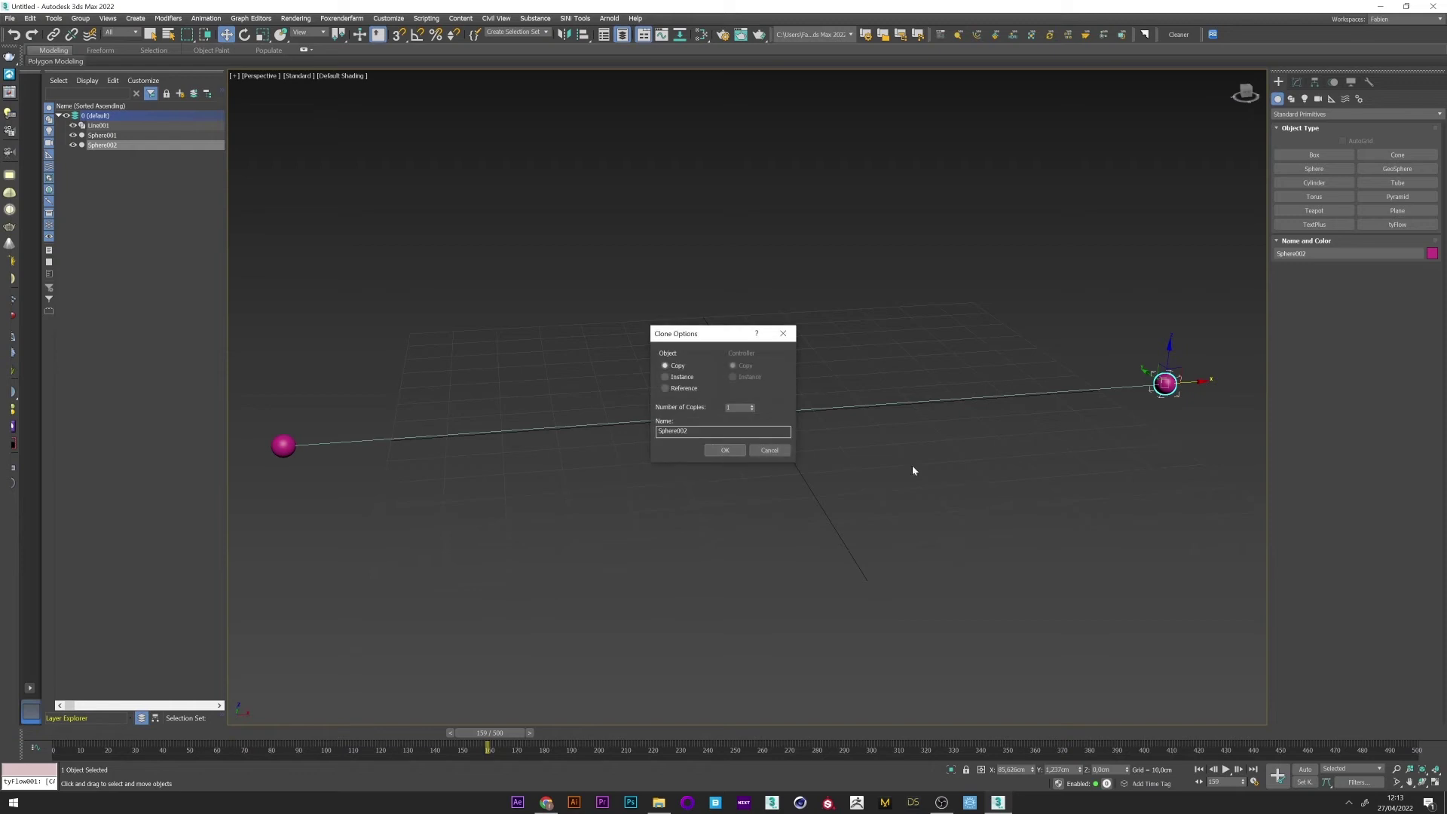
click(724, 452)
- Create a tyFlow object beside the line and open its editor, placed so the line stays visible
click(1397, 225)
click(1119, 581)
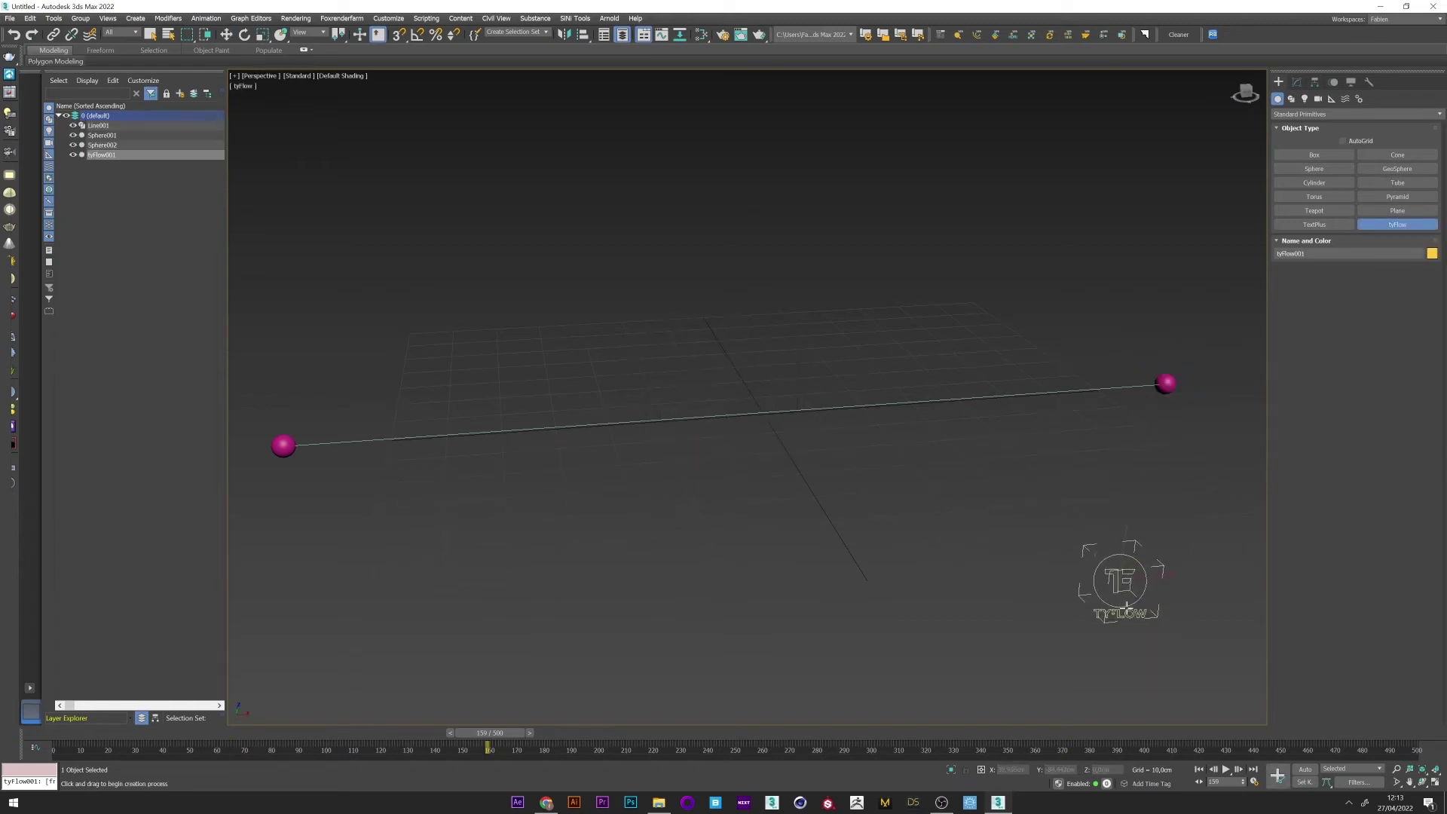
click(1296, 80)
click(1332, 253)
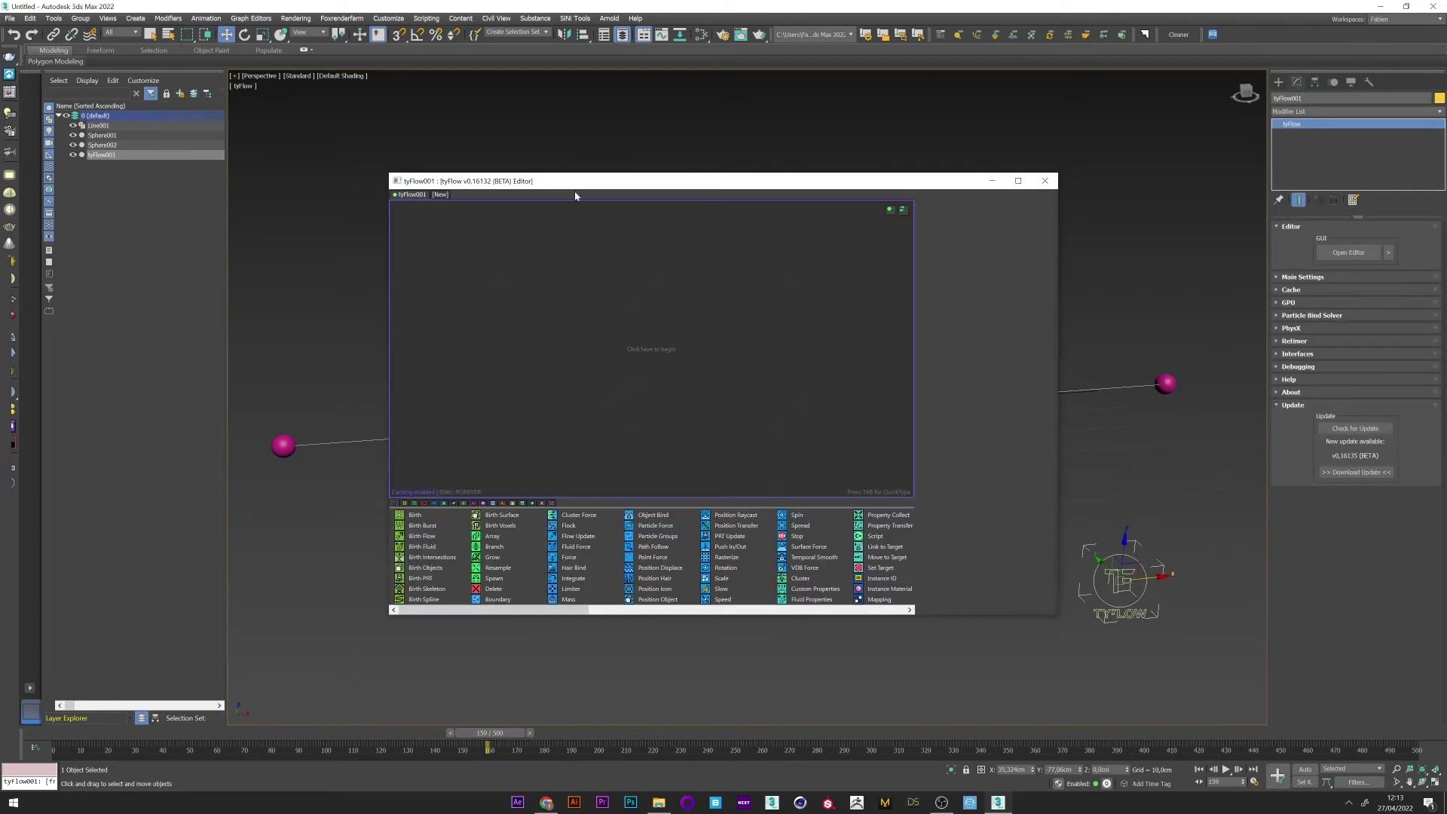
drag(570, 183, 569, 213)
middle_drag(642, 157, 670, 37)
drag(693, 211, 693, 290)
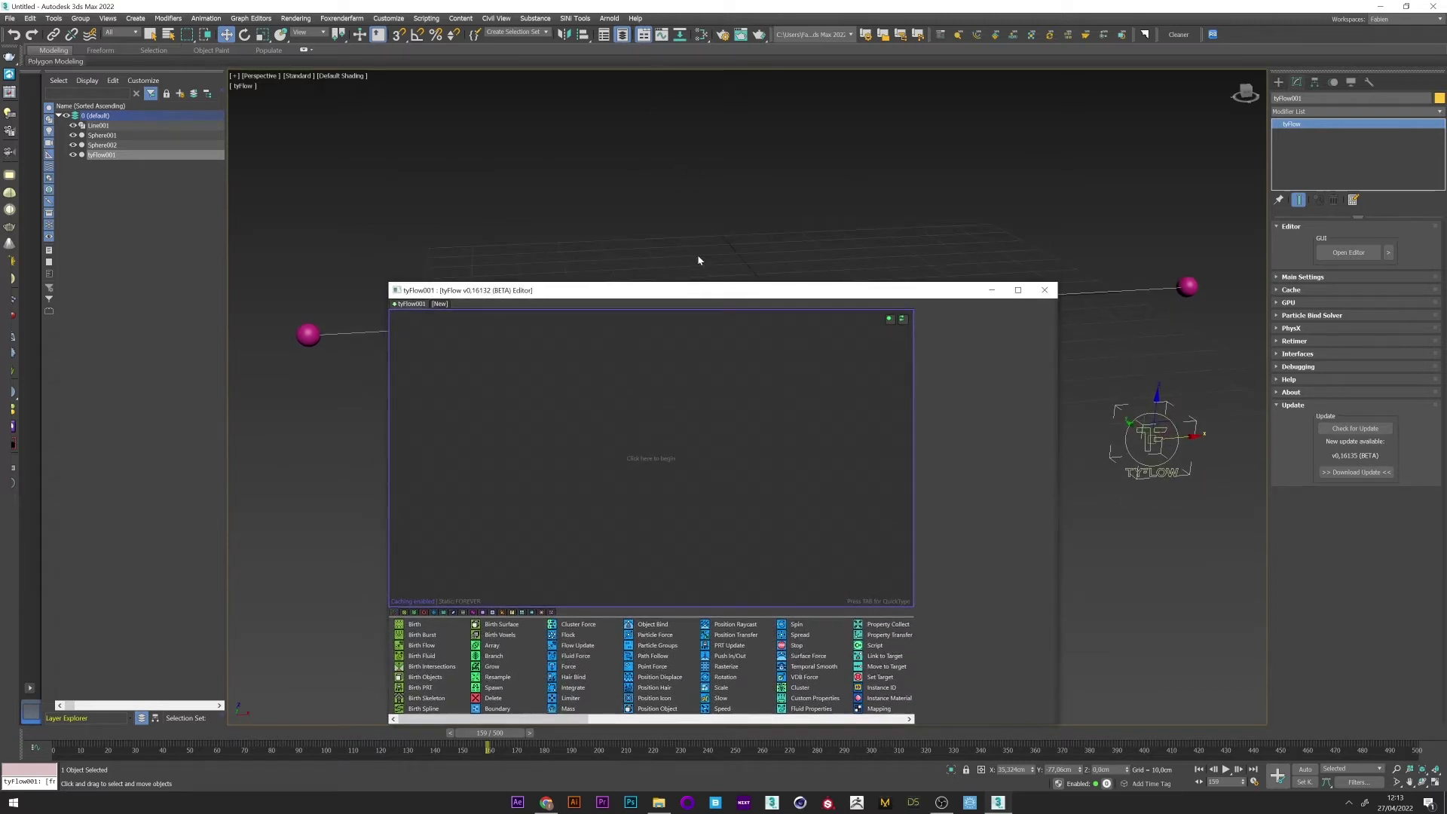
middle_drag(697, 248, 691, 130)
- Add a Birth Spline operator in a new event and pick the line as its spline
drag(429, 711, 501, 388)
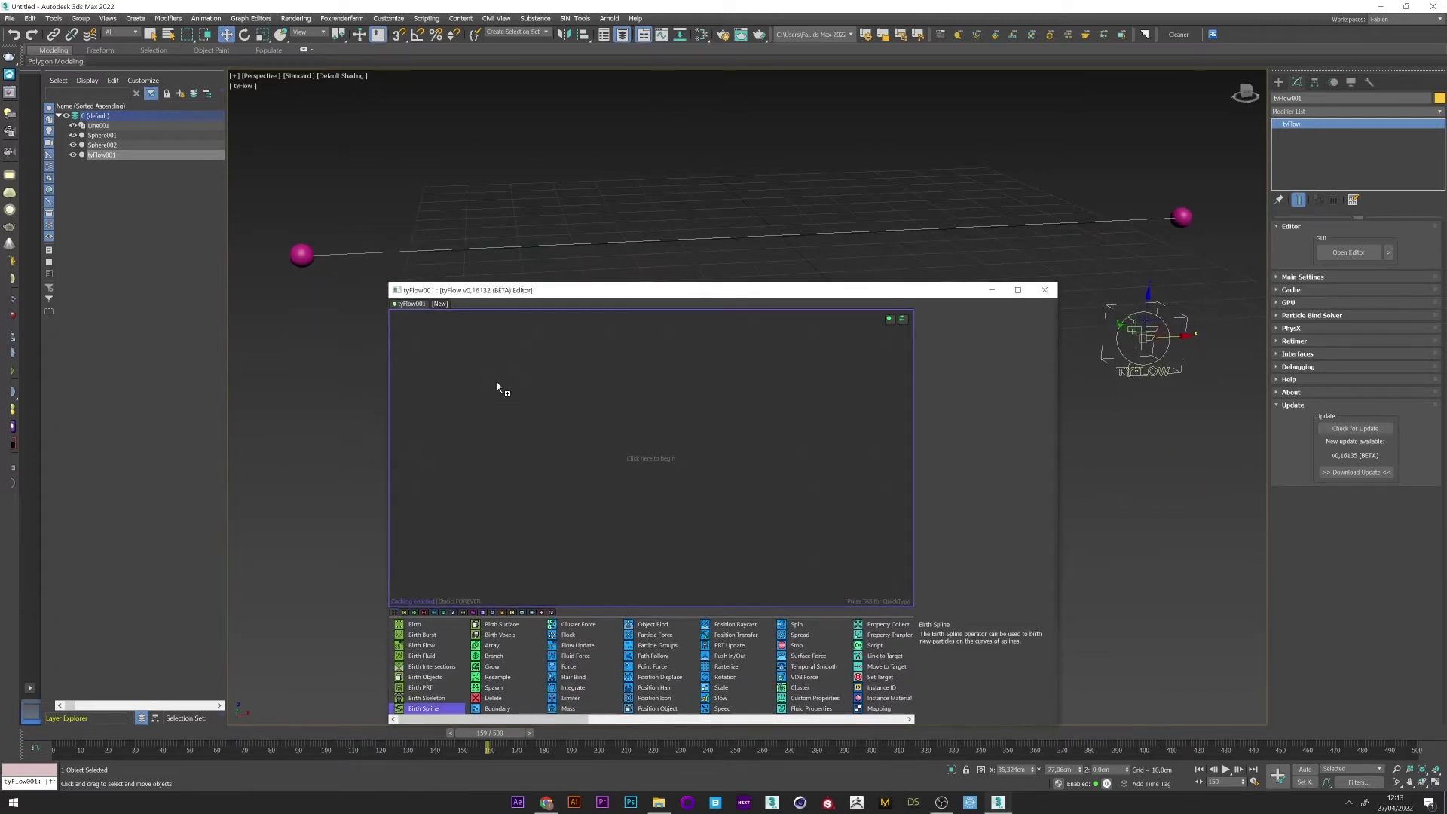
click(962, 463)
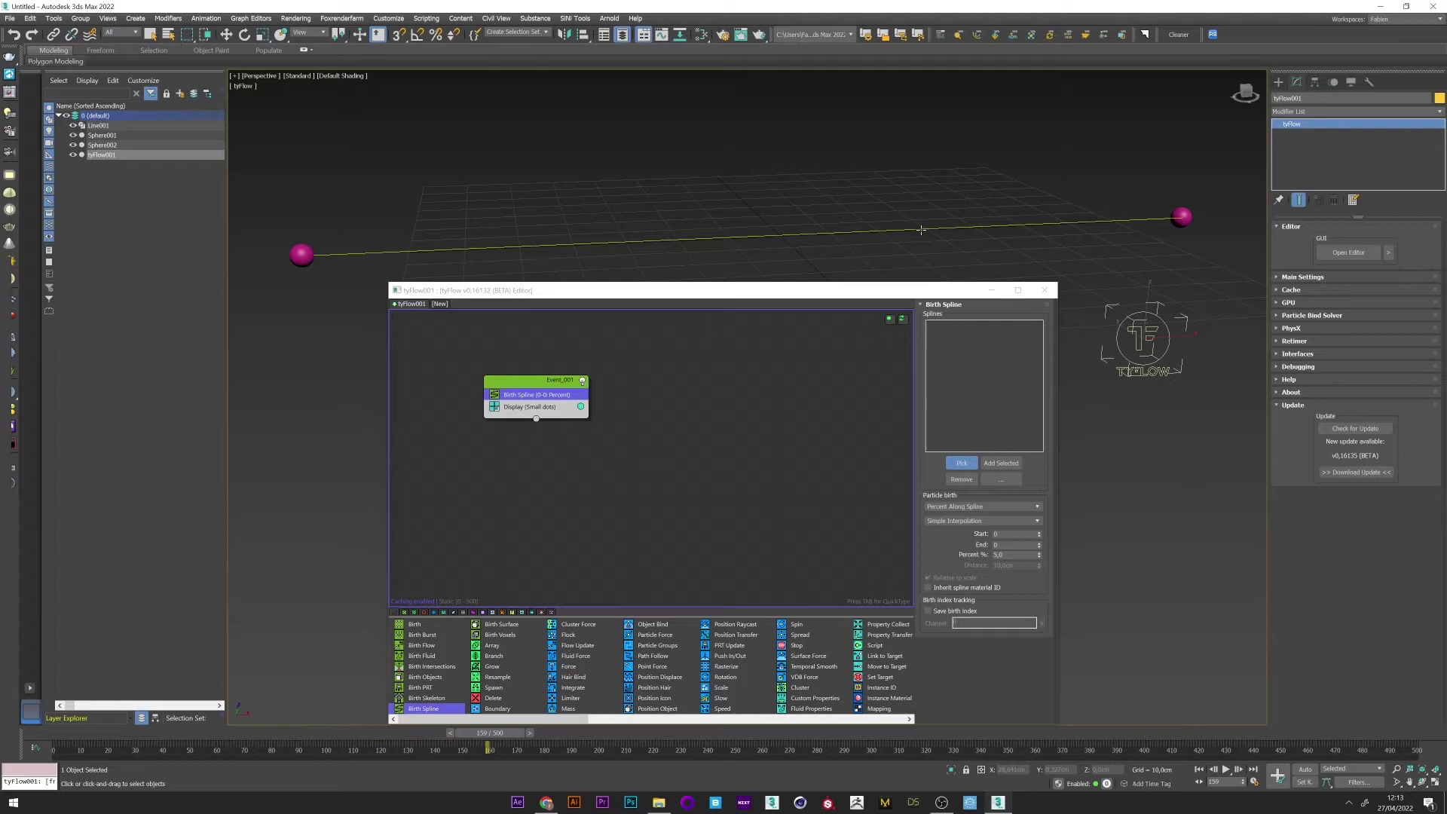
click(931, 230)
- Set the event's Display operator type to Sprites and its display color to white
click(542, 408)
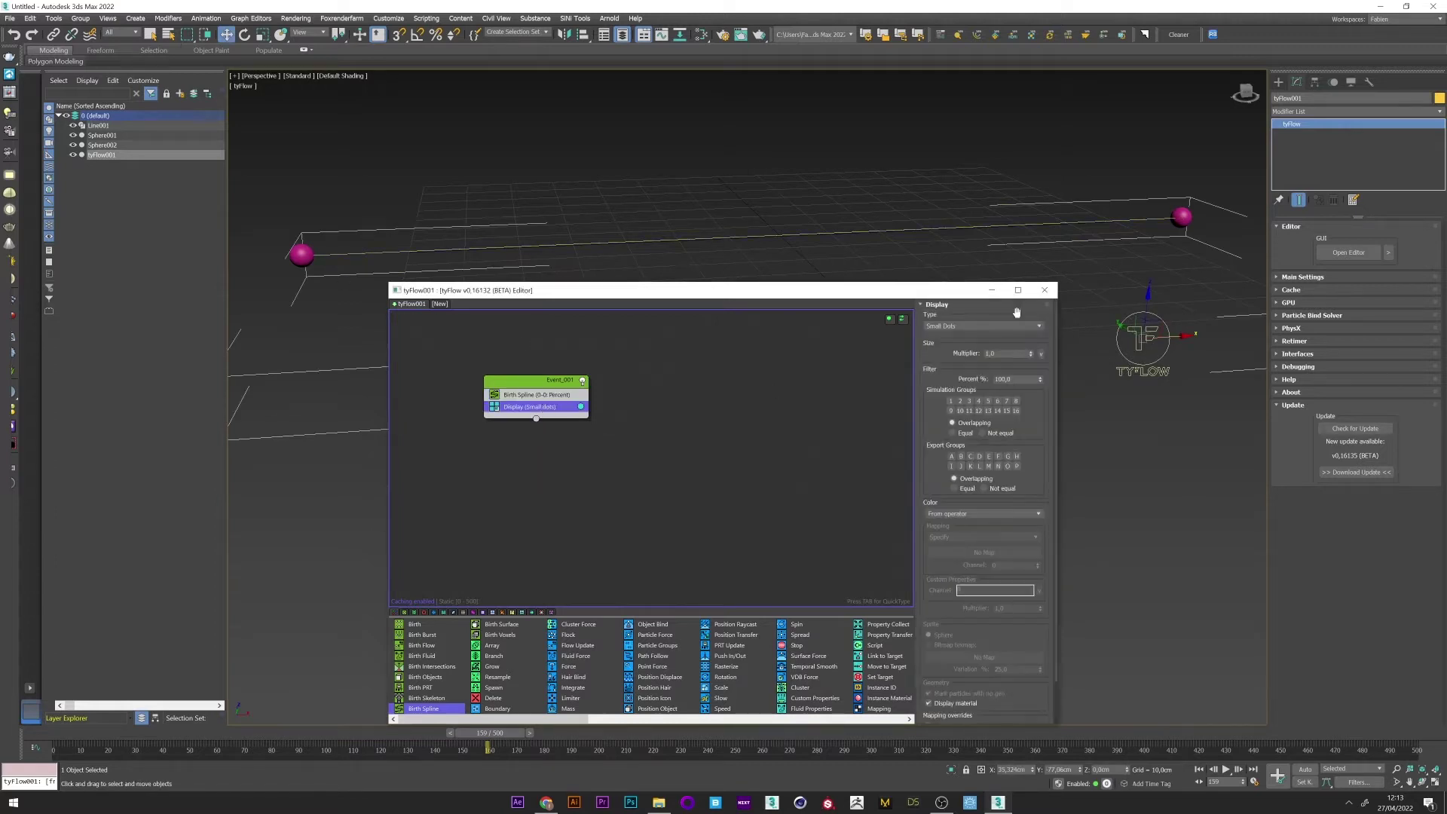
click(980, 326)
click(933, 368)
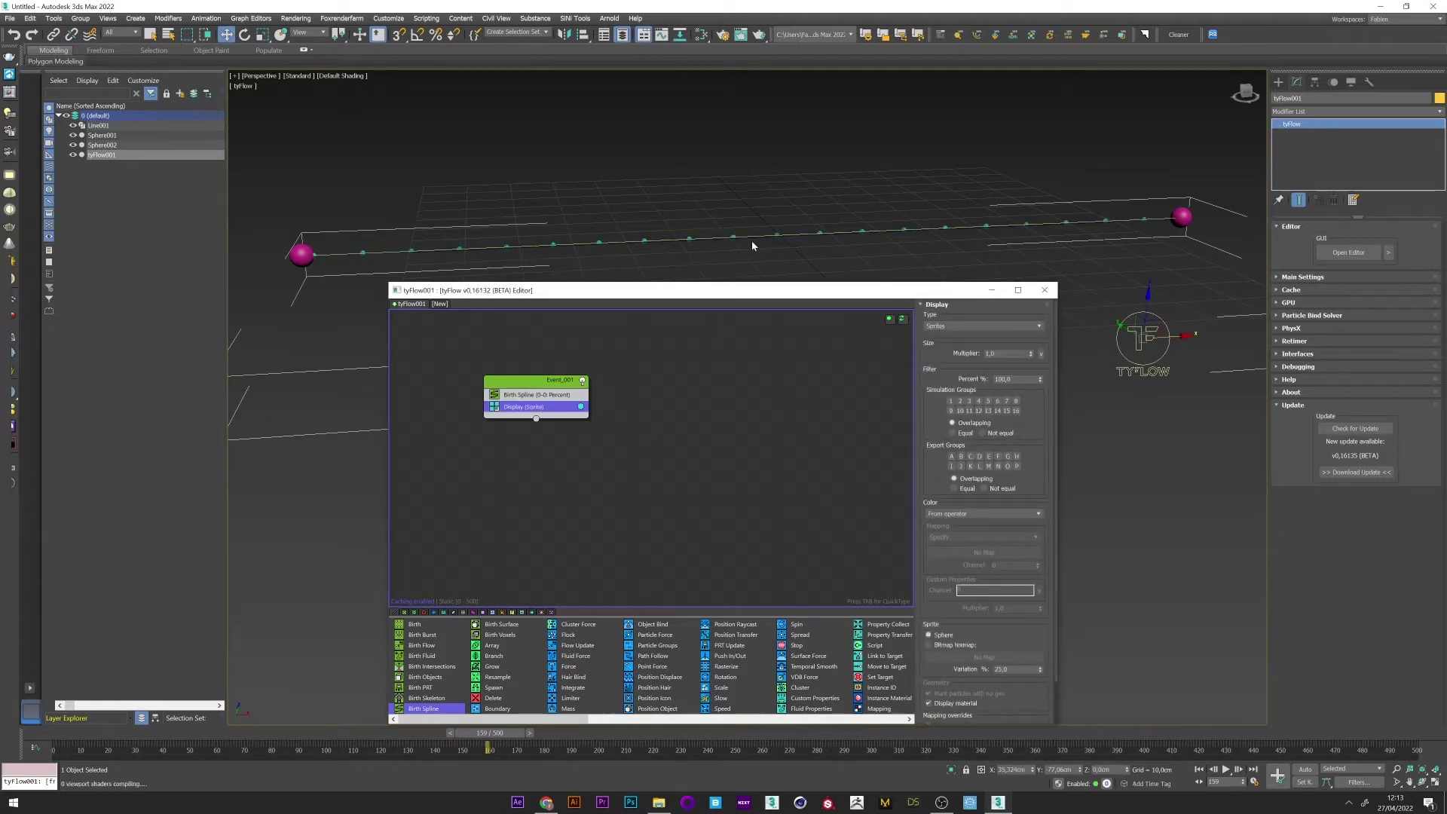
click(580, 407)
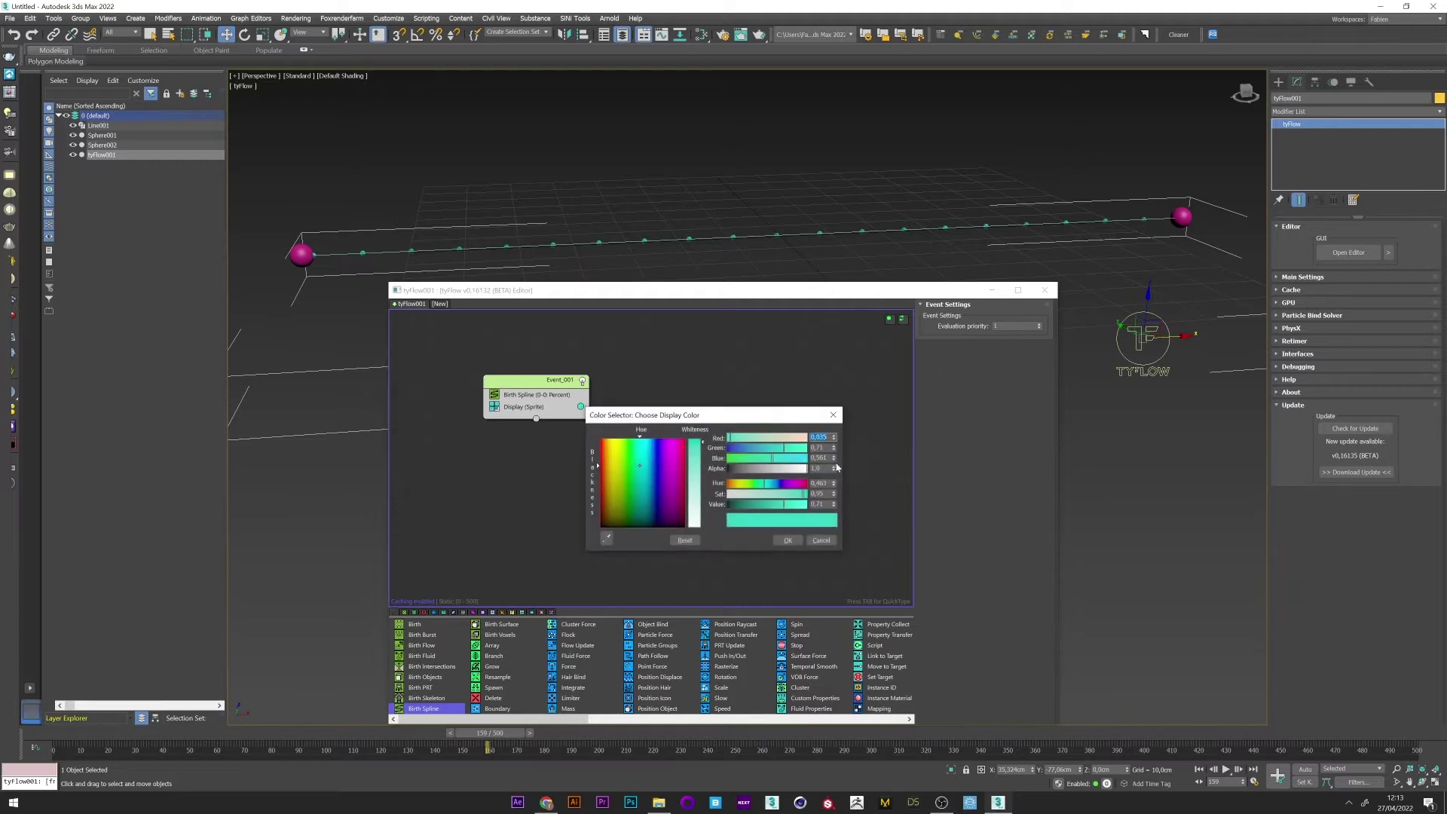
click(693, 512)
click(787, 539)
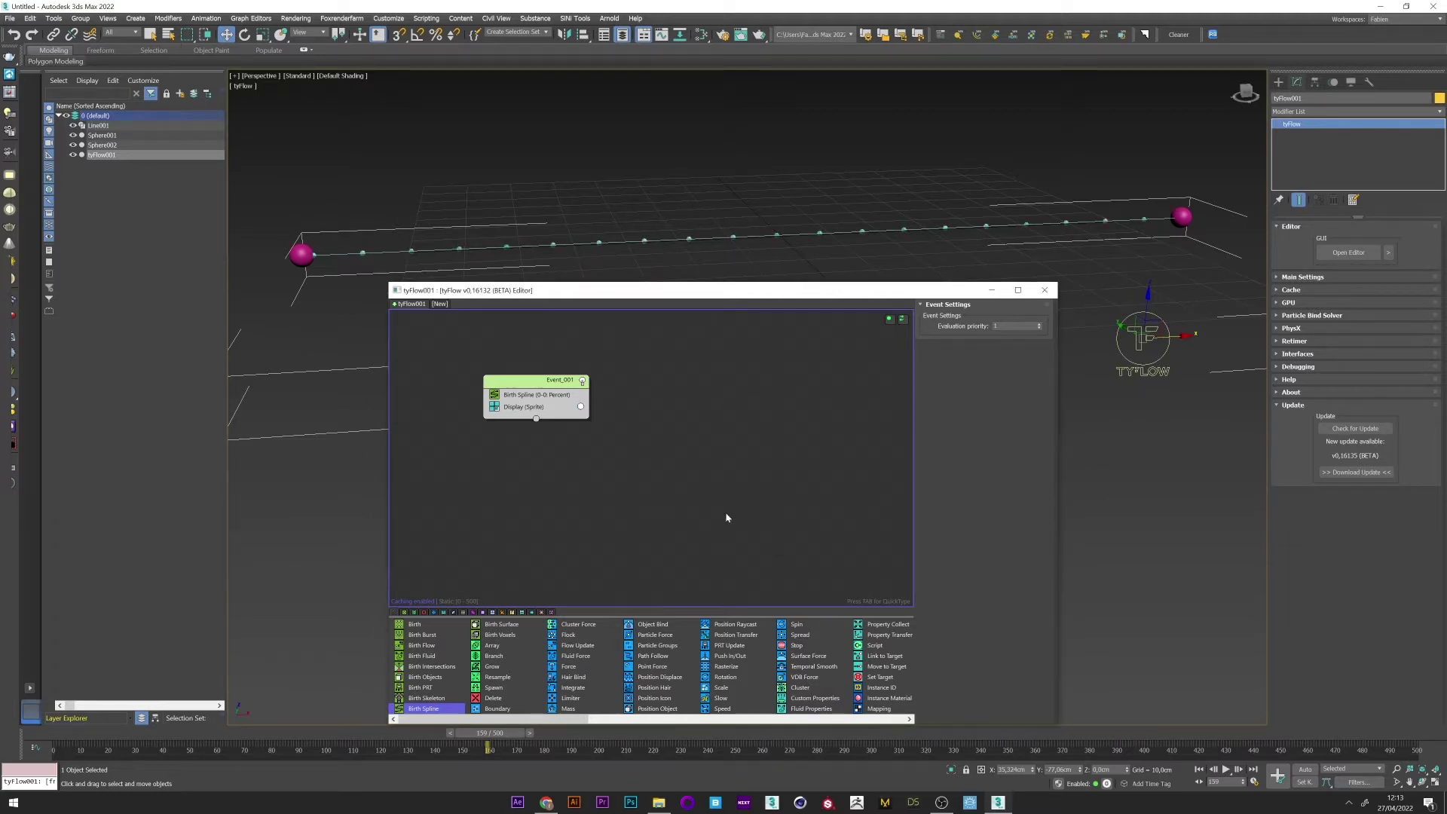
- Hide the line and both spheres, and set the Birth Spline operator's Percent to 1
drag(73, 145, 73, 126)
click(535, 394)
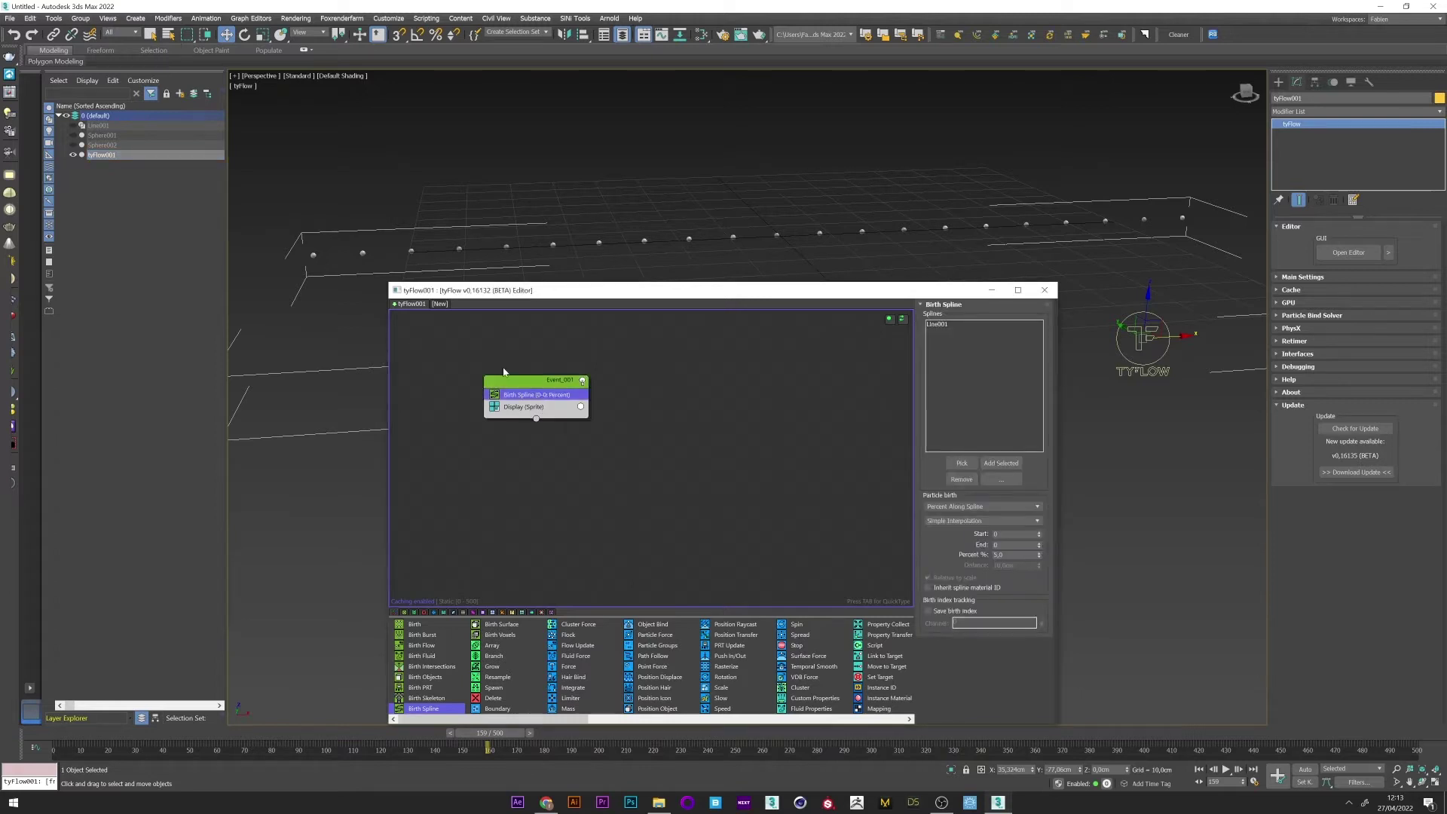
double_click(1009, 554)
text(1)
key(Return)
- Add a Surface Test operator to the first event and assign the two spheres as its test objects
key(Tab)
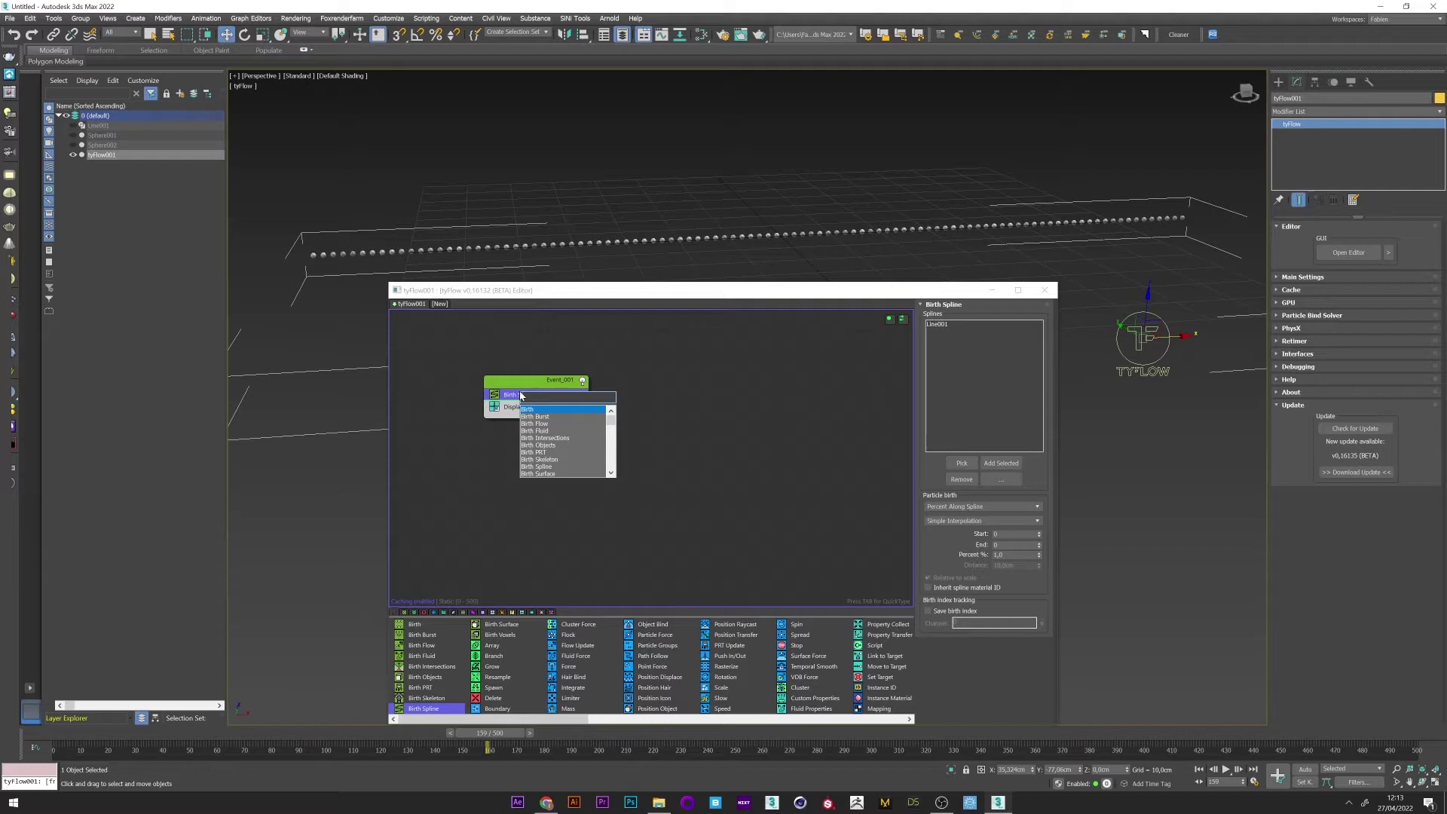
text(sur)
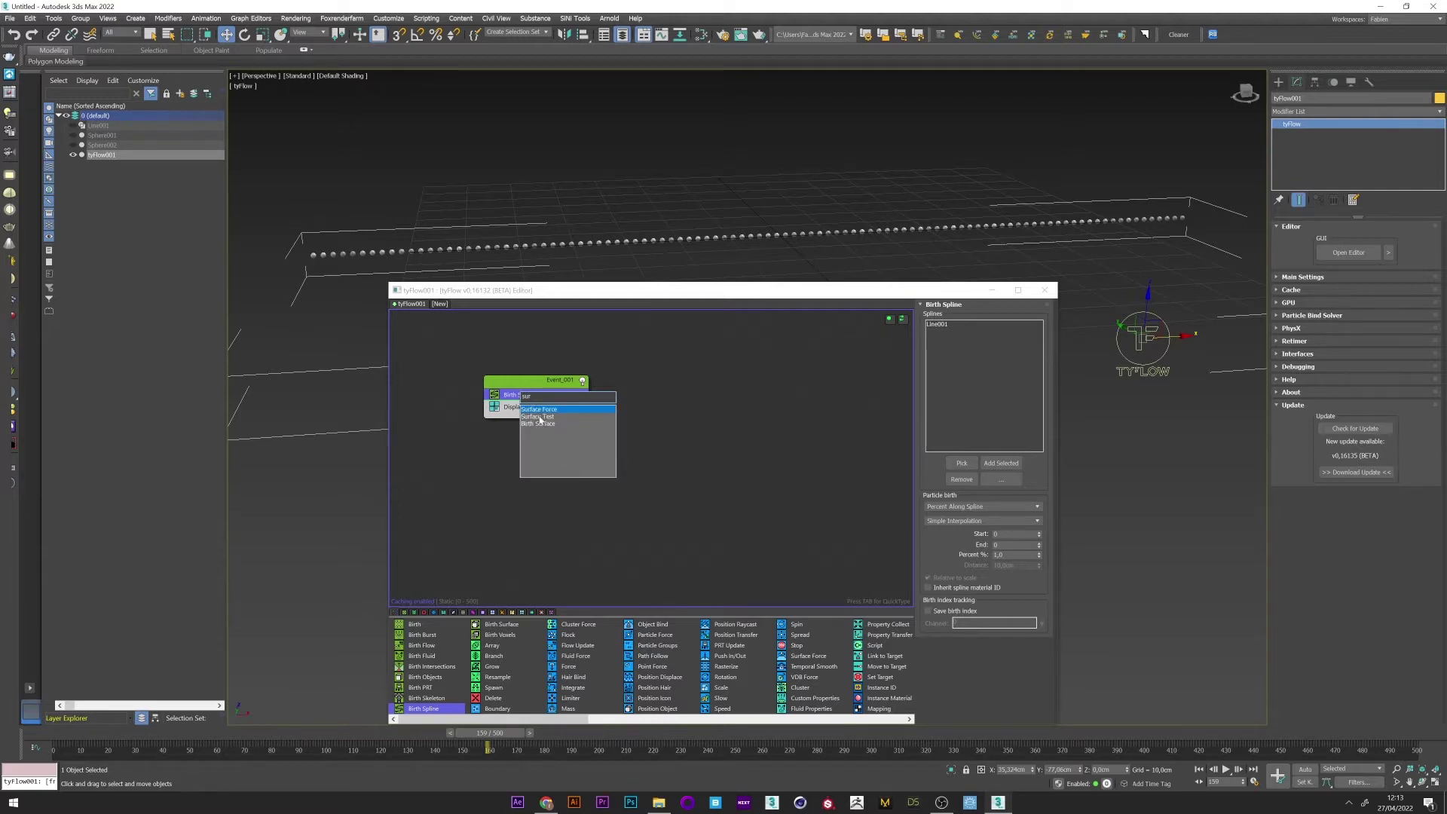
click(540, 418)
click(136, 146)
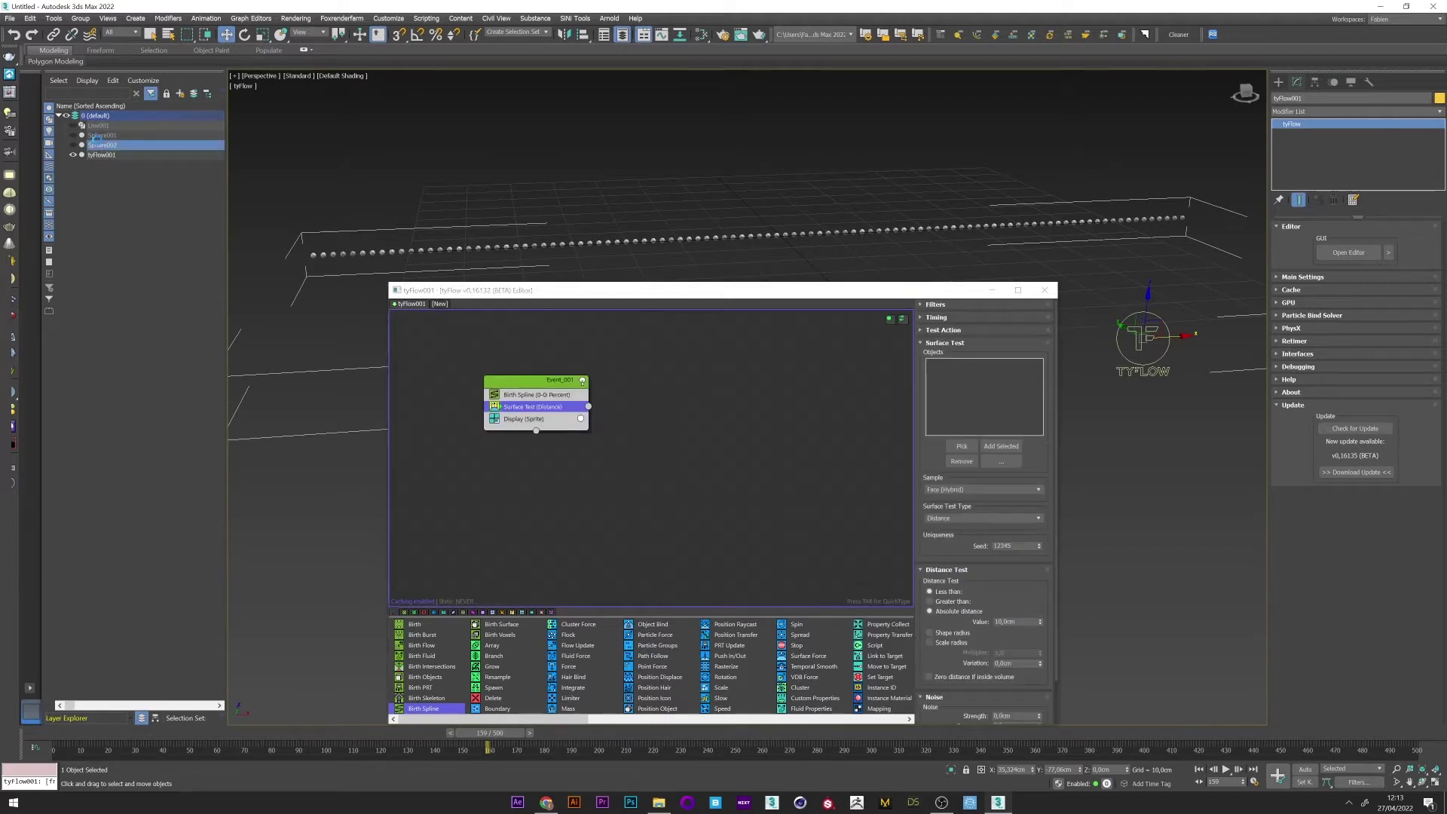
ctrl+click(110, 137)
click(1010, 449)
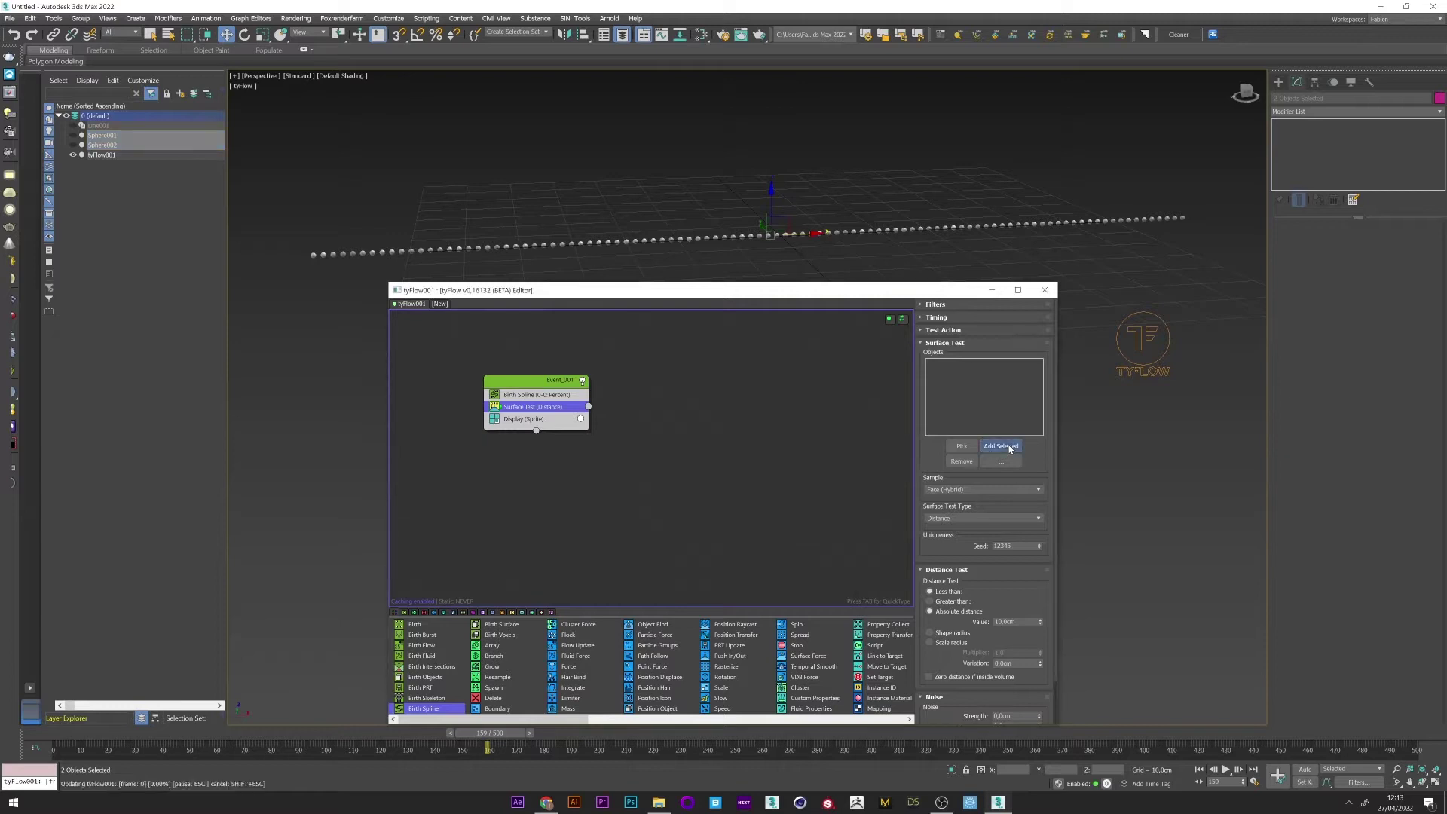
- Create a second event from a copy of the Sprites Display operator, connect the Surface Test output to it and set its display color to red
drag(522, 418, 656, 447)
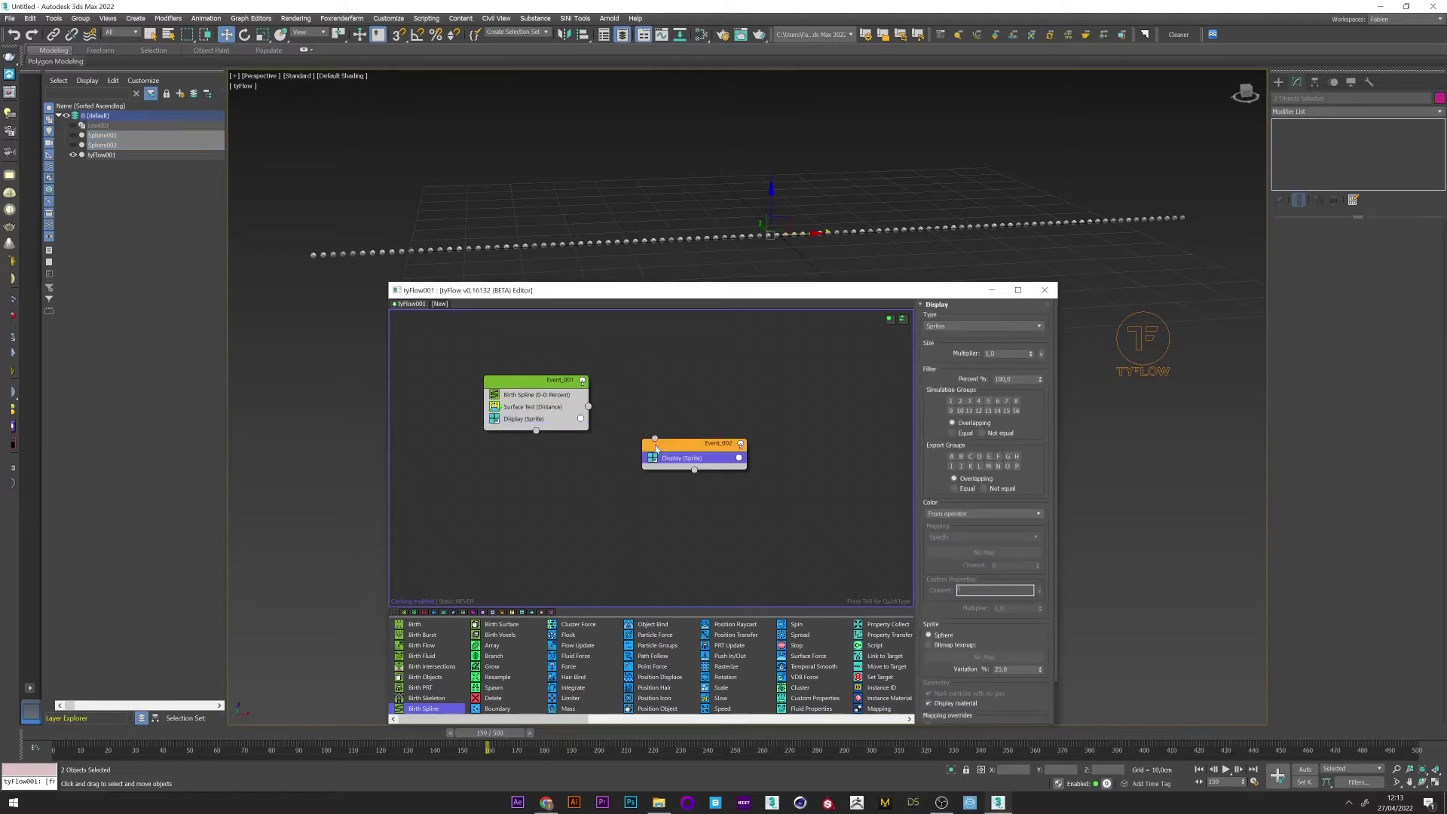
drag(655, 440, 593, 412)
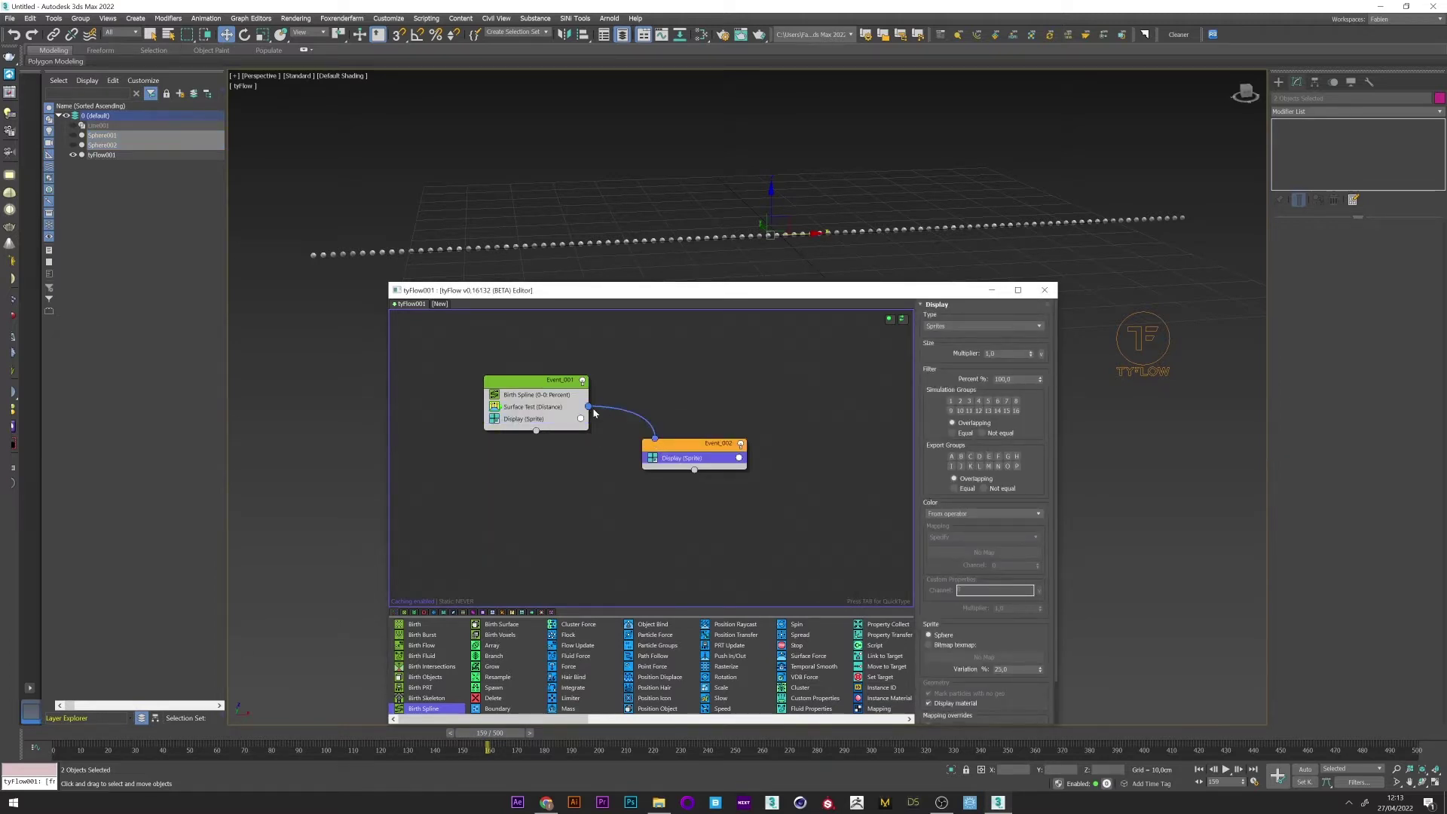
click(737, 458)
drag(852, 498, 852, 577)
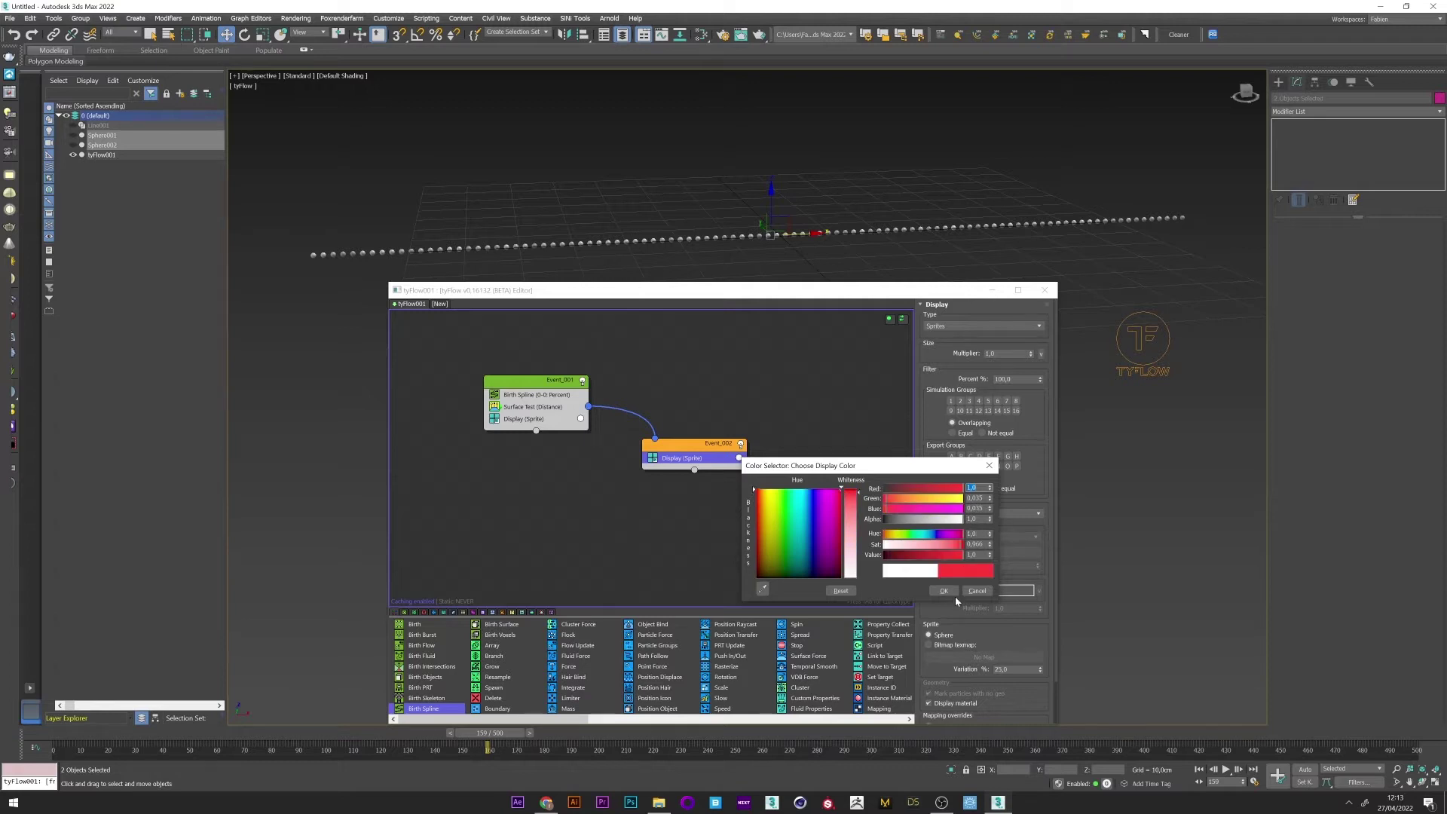
click(948, 591)
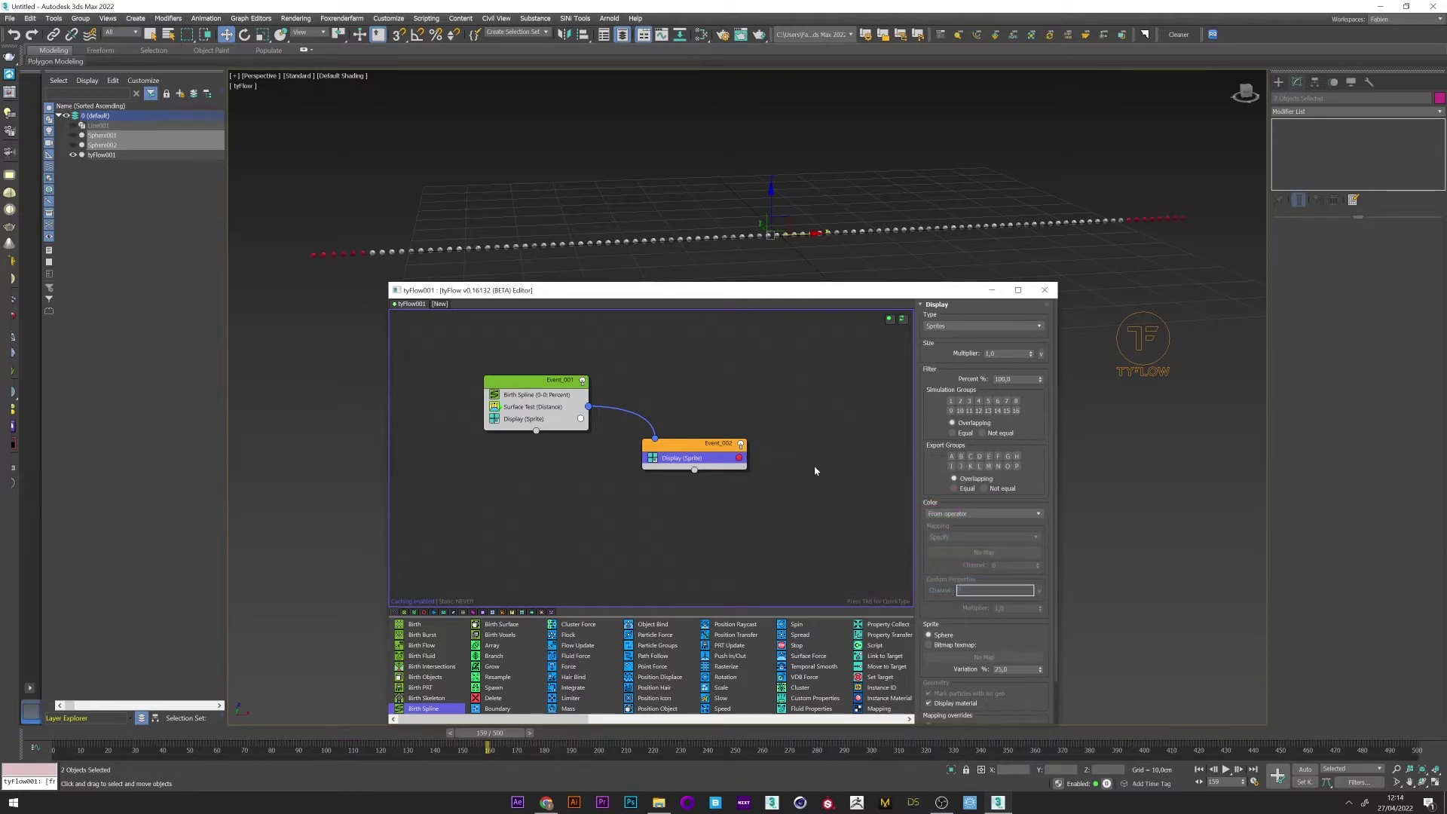
- Set the Surface Test operator's absolute distance value to 11 cm
click(504, 409)
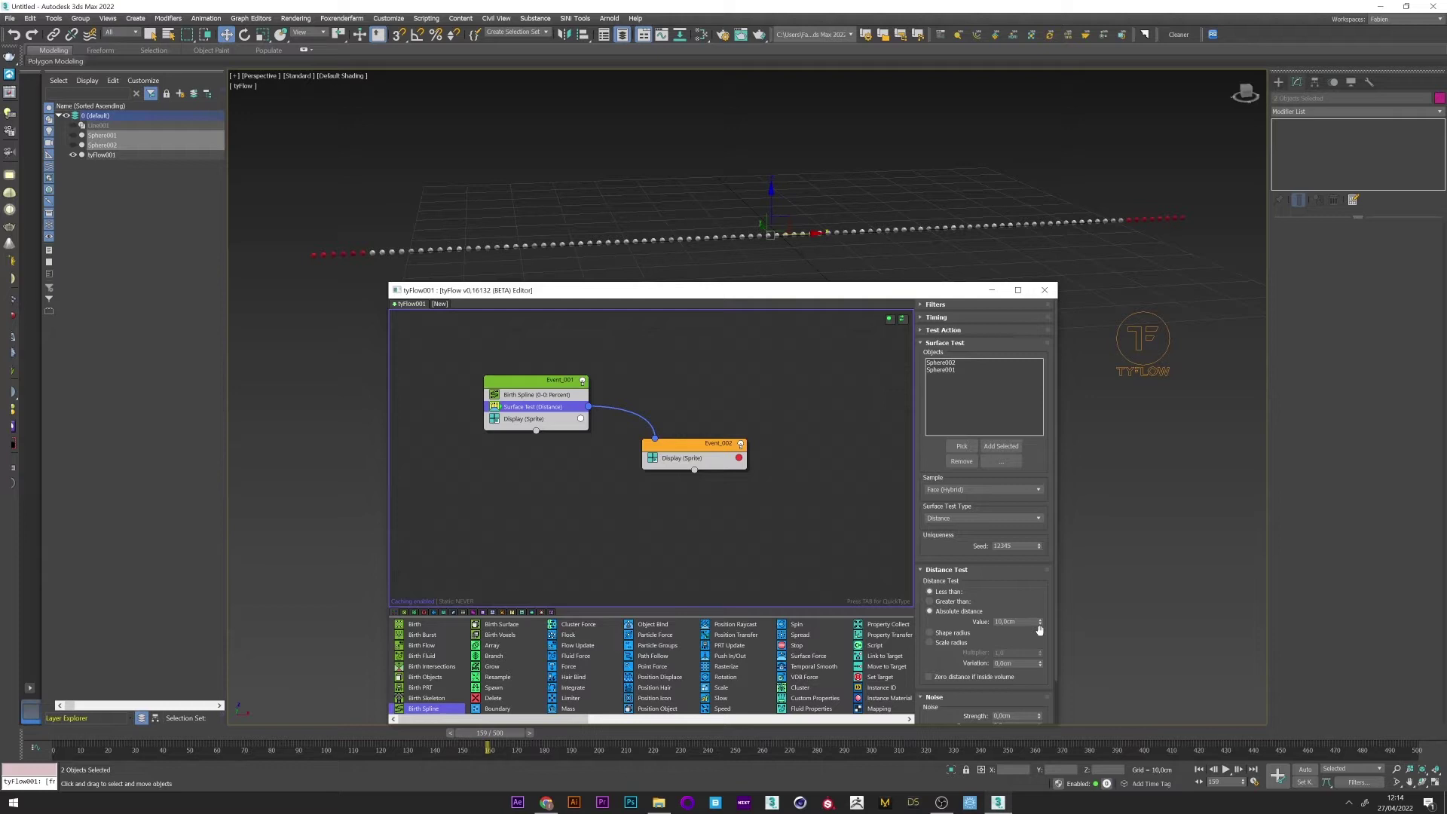
click(1040, 620)
middle_drag(647, 480, 637, 479)
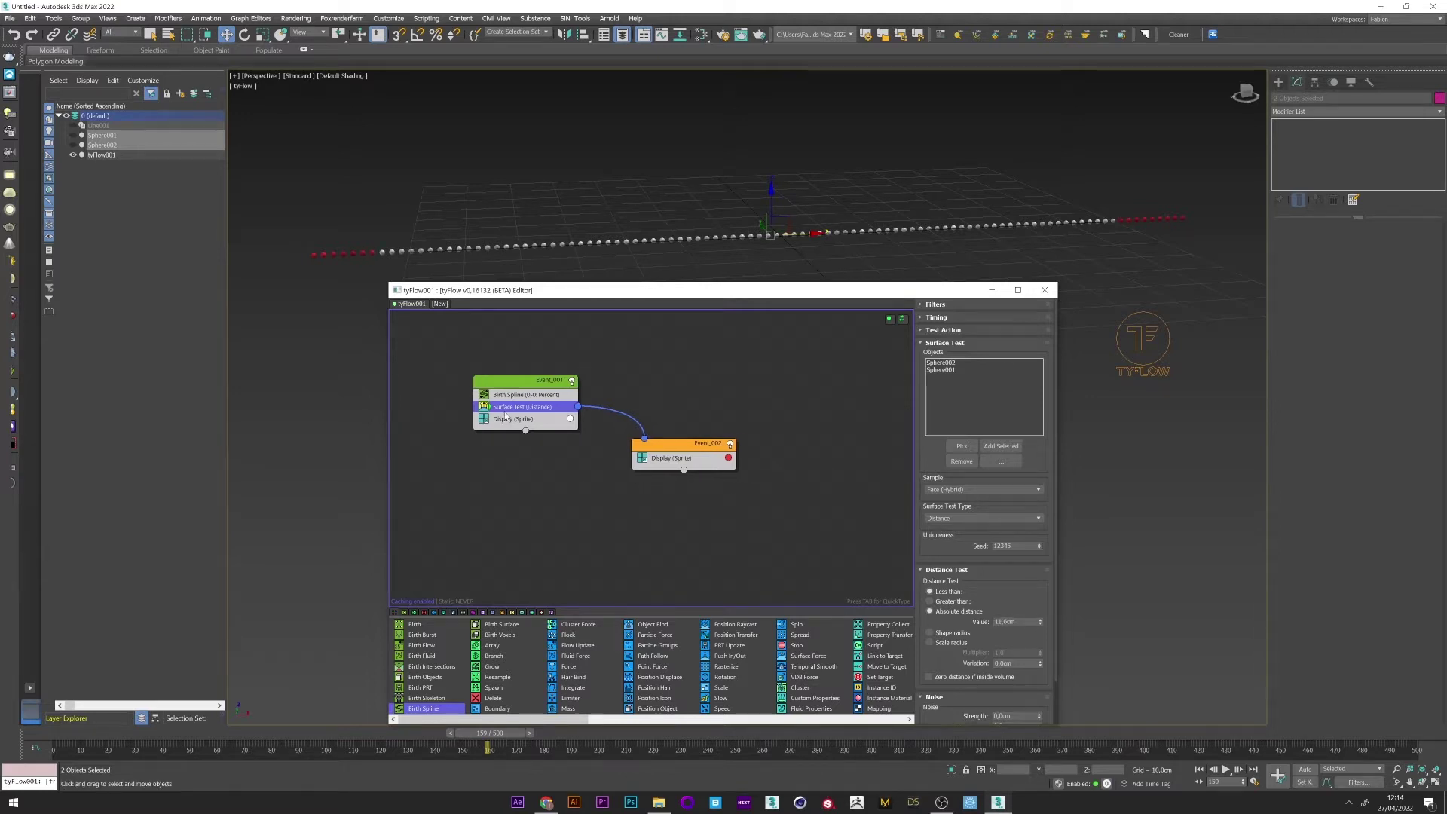
- Add a Force operator to the first event with a gravity strength of -0.1 cm and preview the particle motion over the first frames
key(Tab)
text(for)
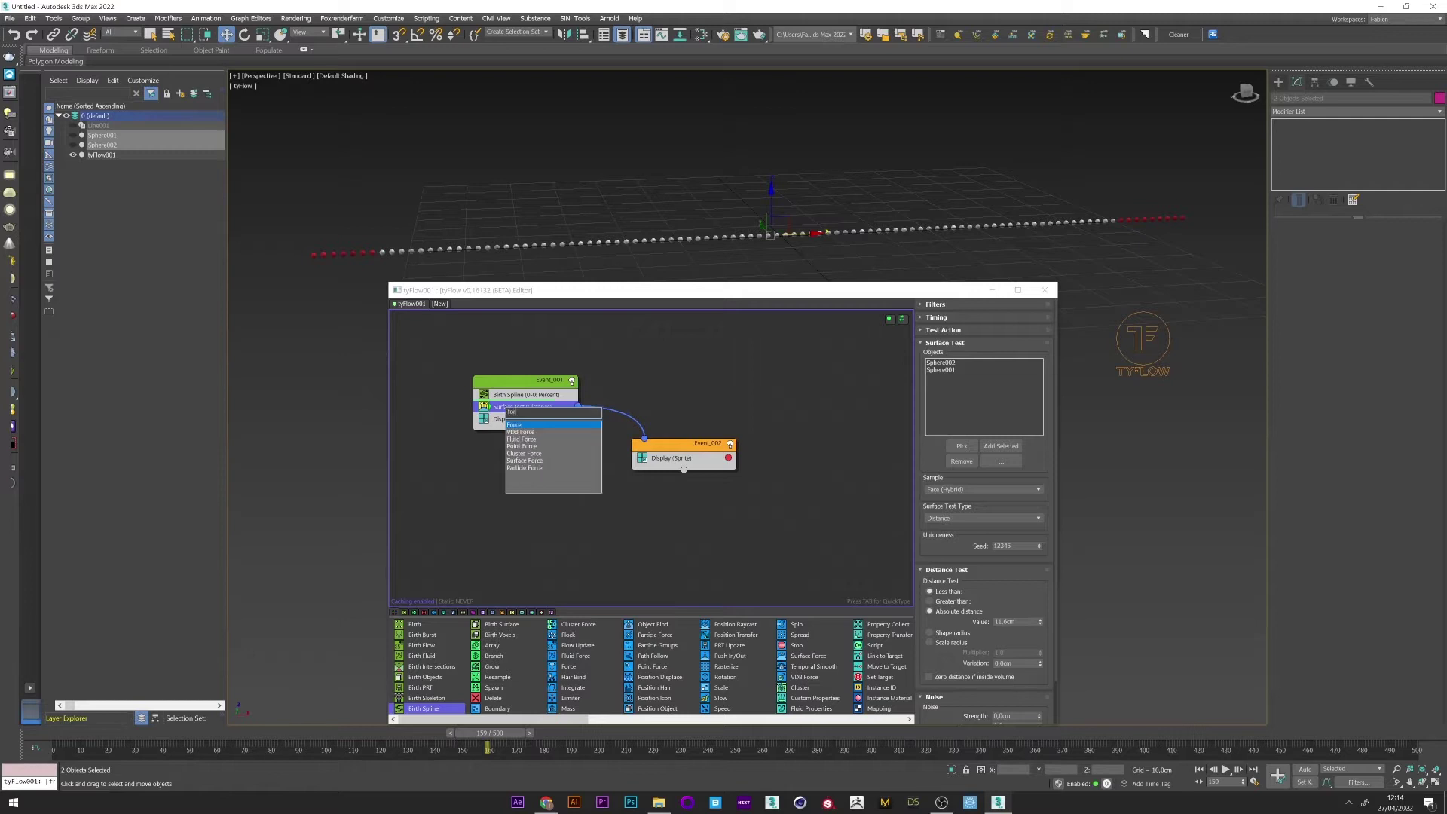
key(Return)
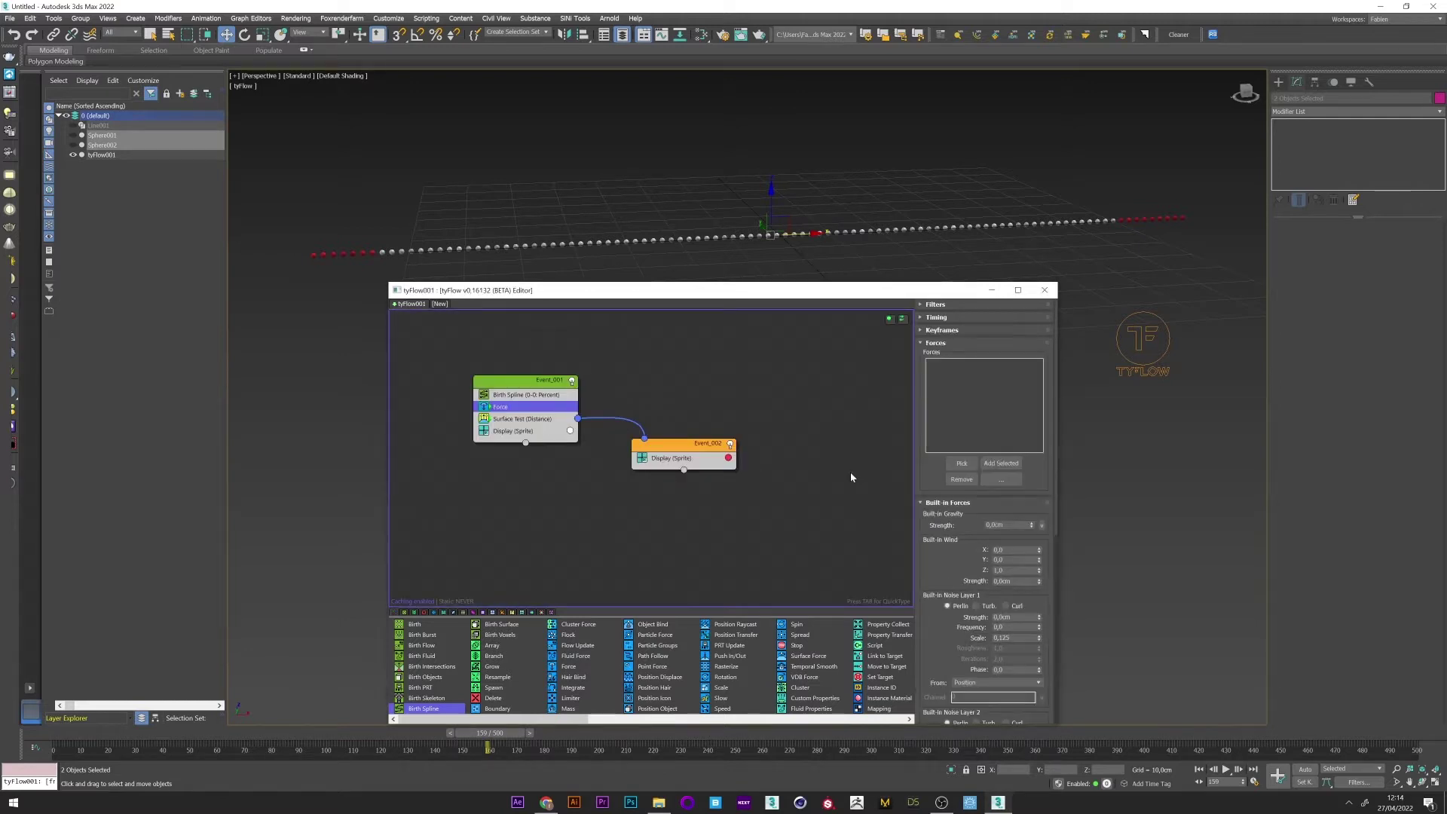
click(989, 526)
key(Return)
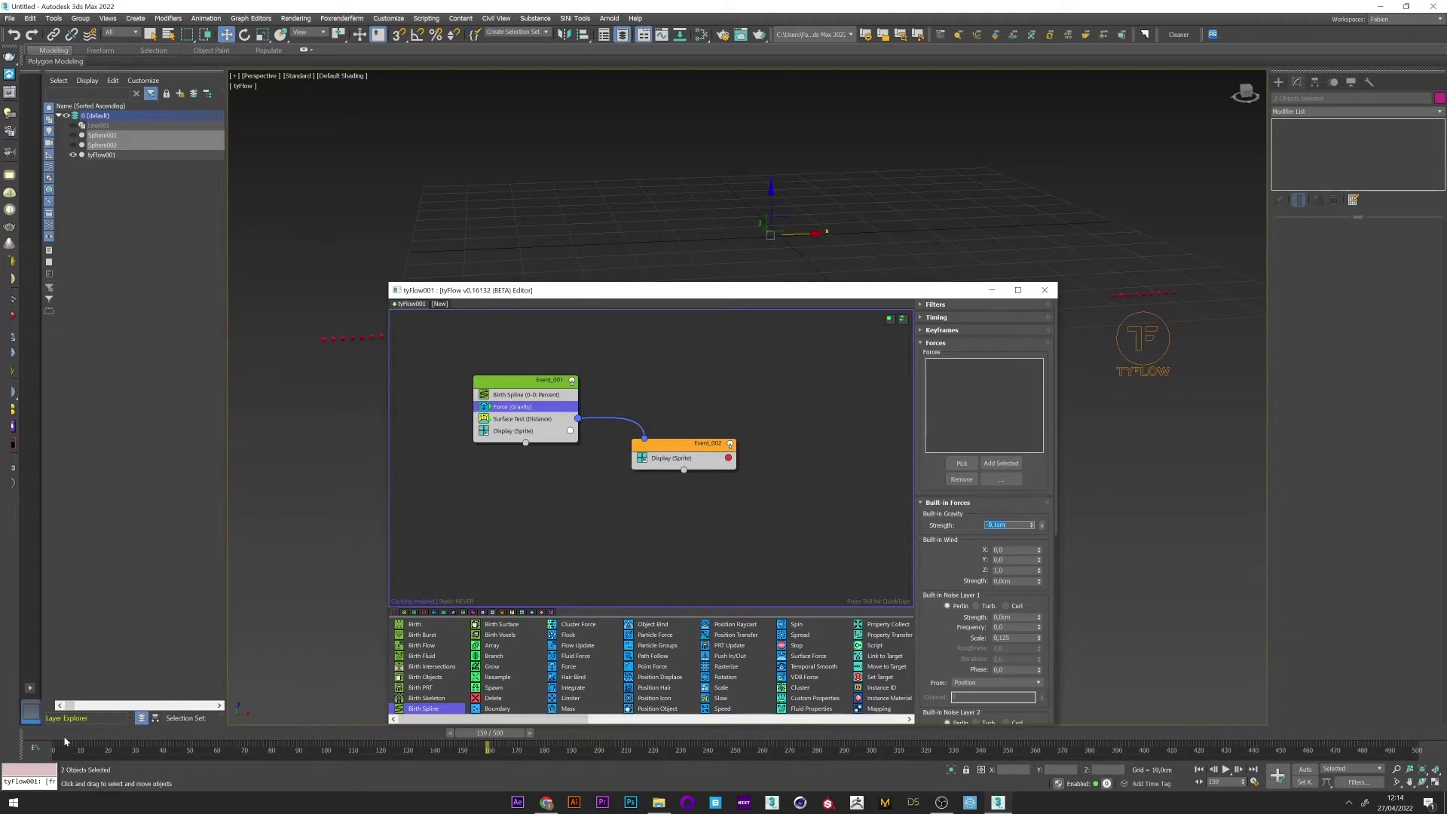
drag(45, 732, 89, 732)
key(w)
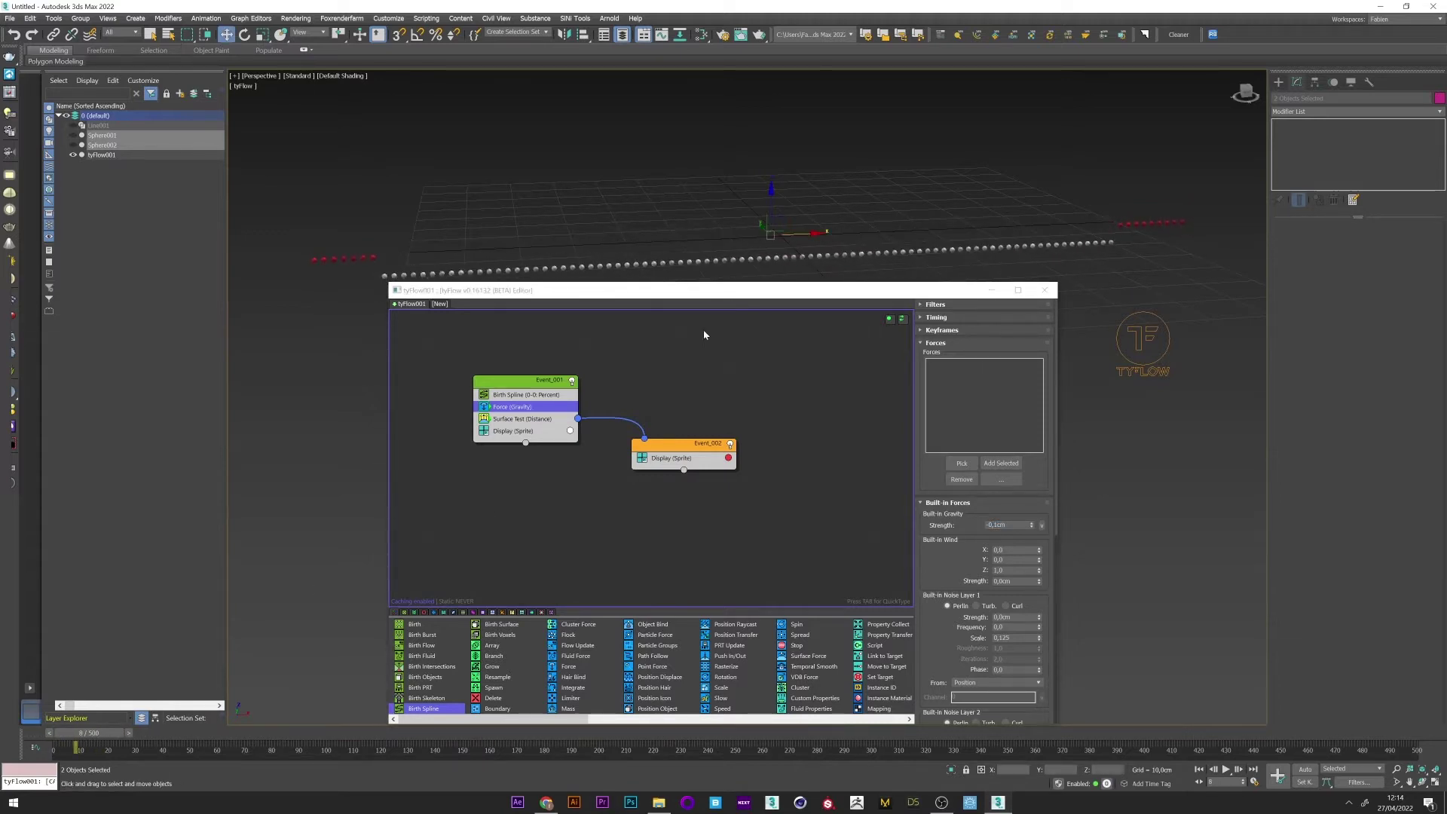
drag(686, 293, 686, 316)
drag(89, 733, 66, 732)
- Add an Object Bind operator to the second event and assign the two selected end spheres as its bind objects
click(666, 482)
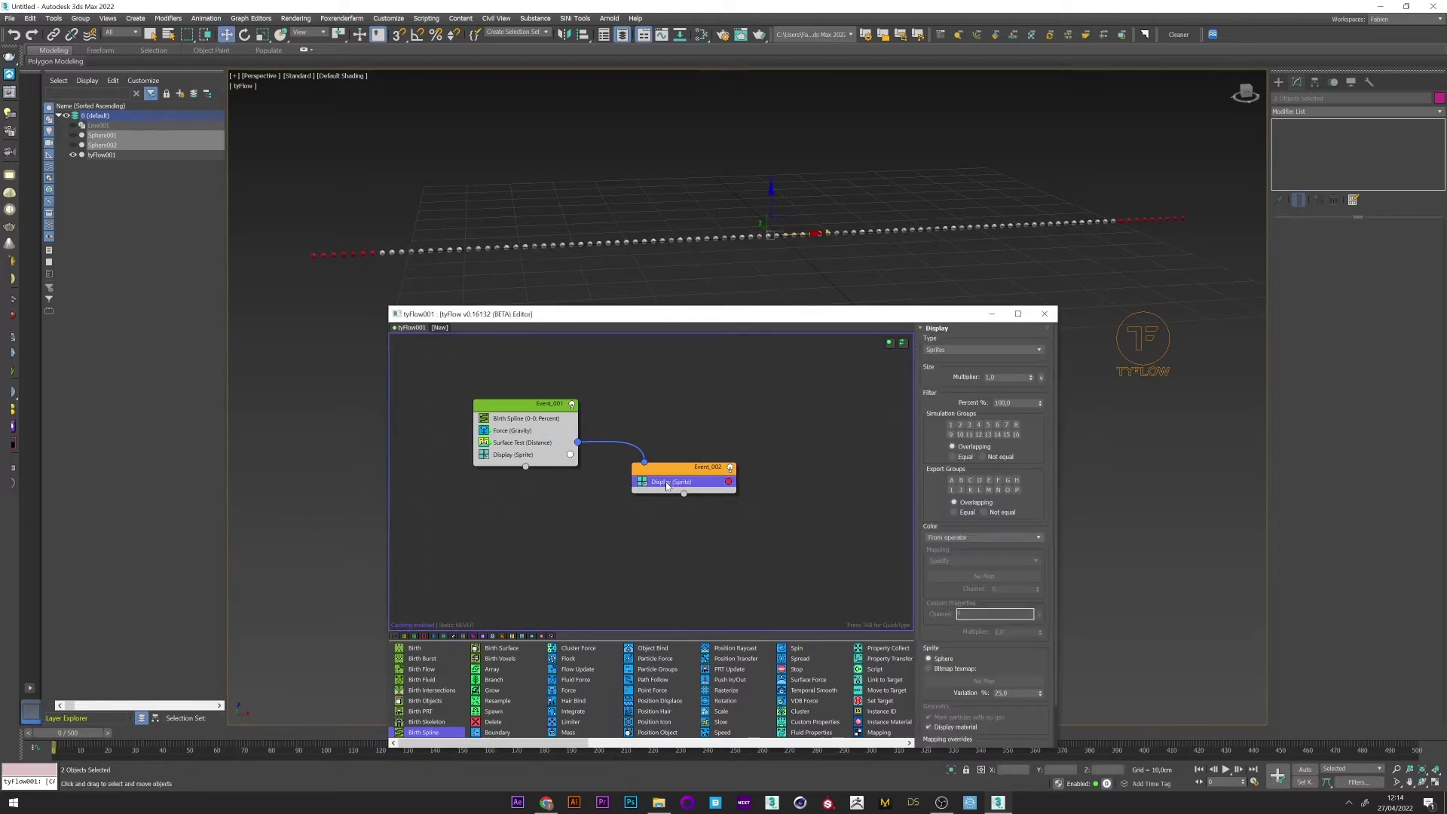
key(Tab)
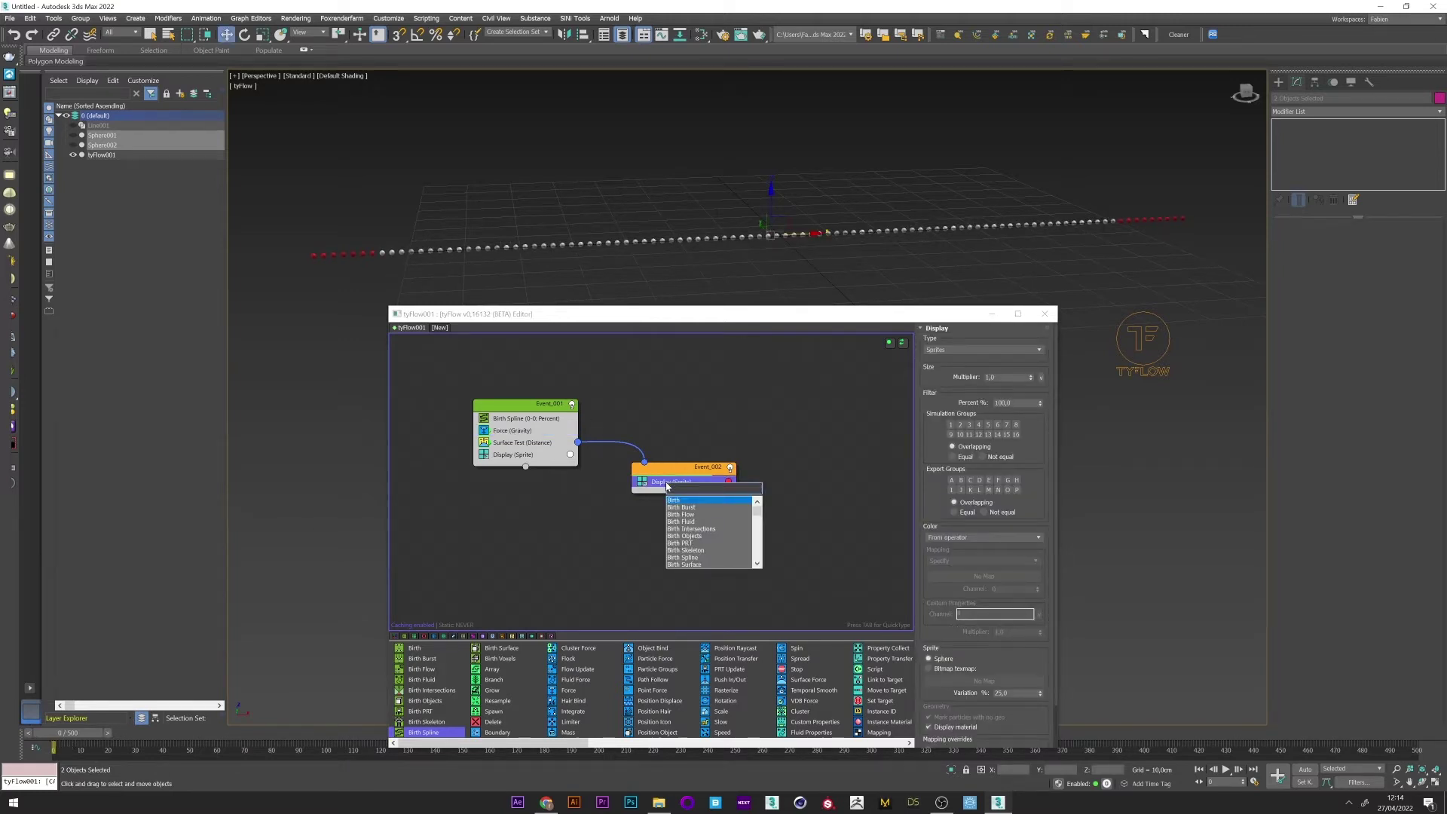
text(ob)
click(683, 501)
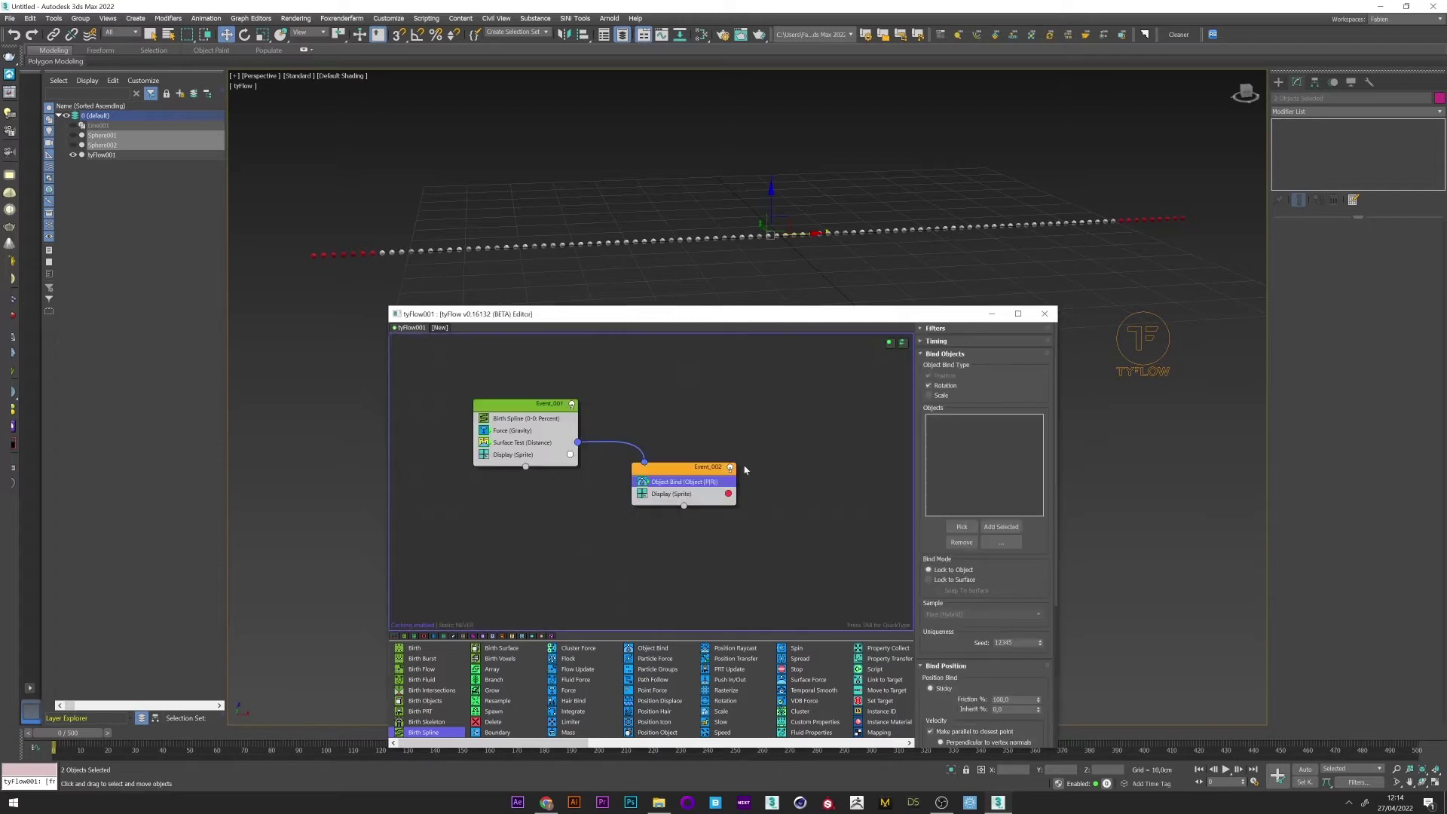
click(996, 528)
drag(83, 734, 53, 732)
- Add a Particle Bind operator to the first event, enable Bind to siblings and preview how the bound line moves
click(502, 430)
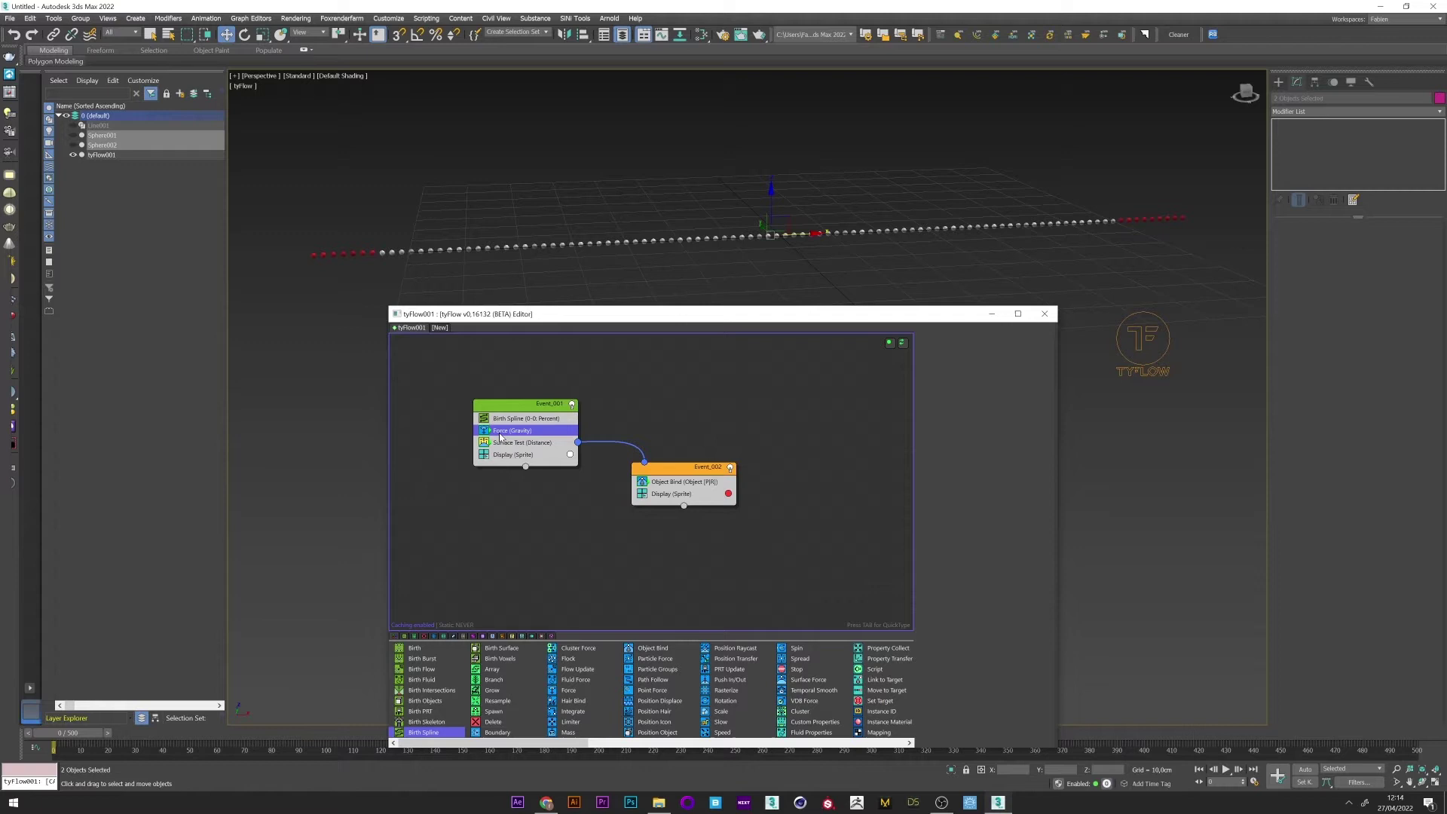
key(Tab)
text(par)
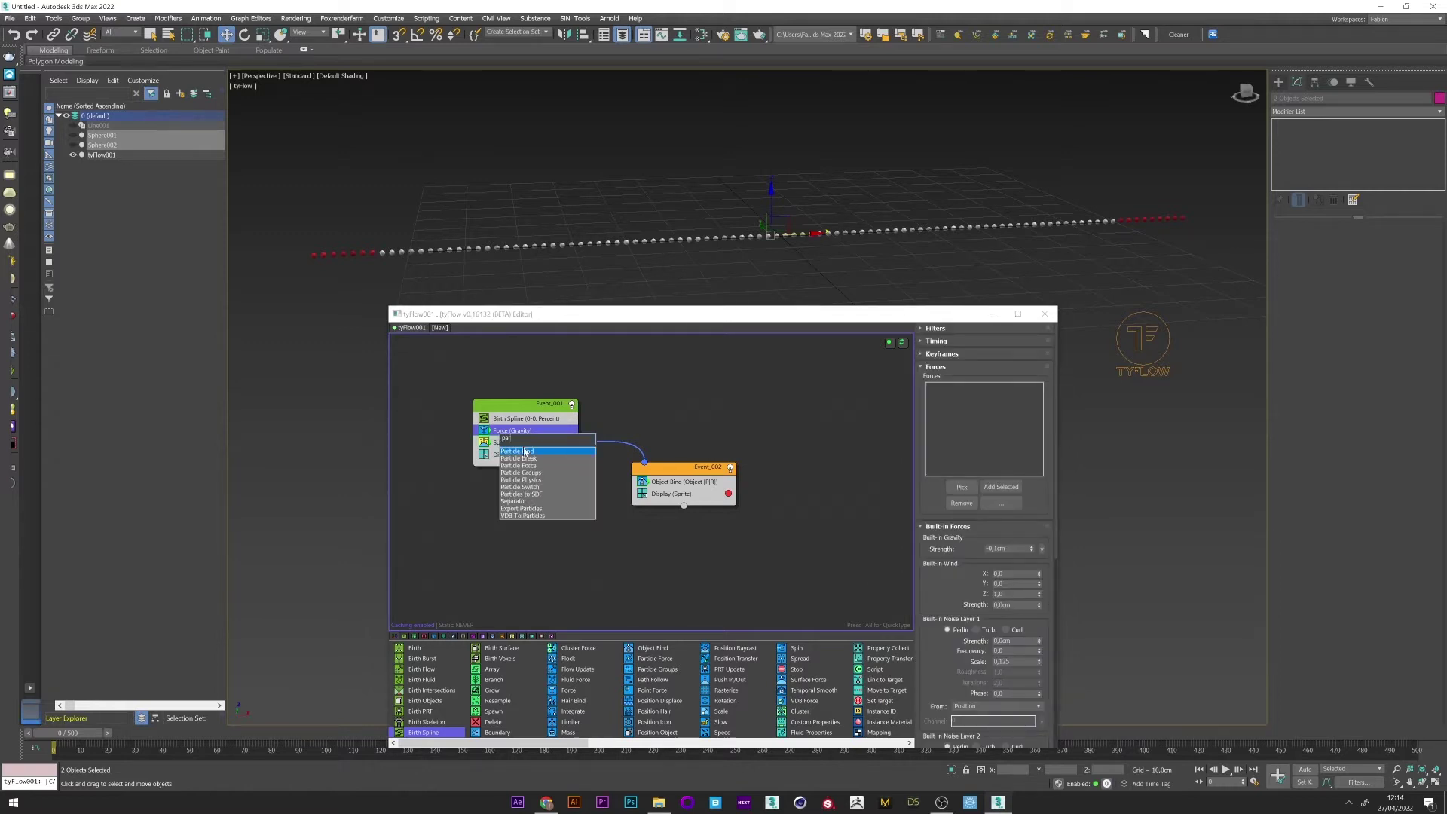
key(Return)
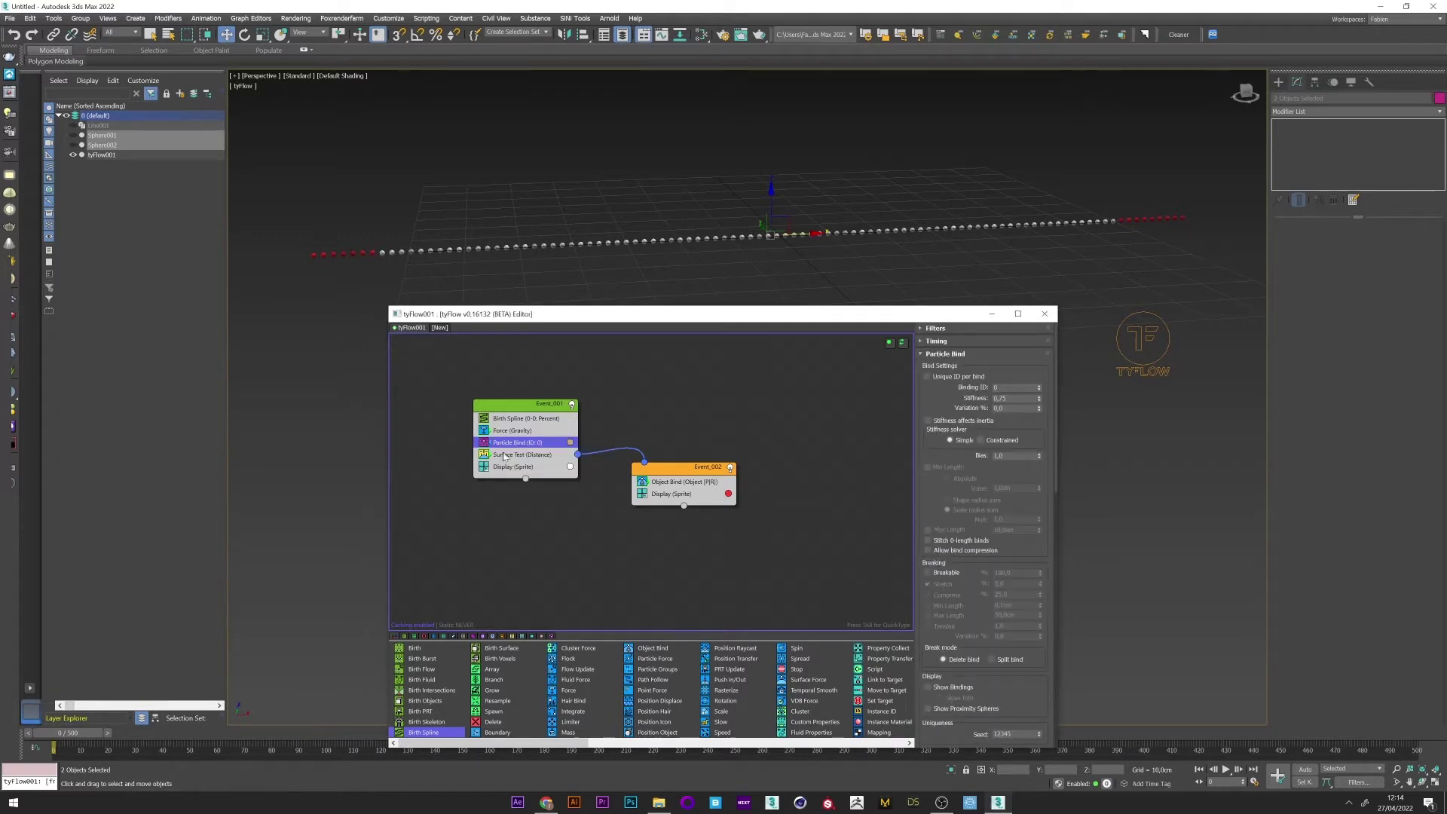
drag(1054, 396, 1041, 600)
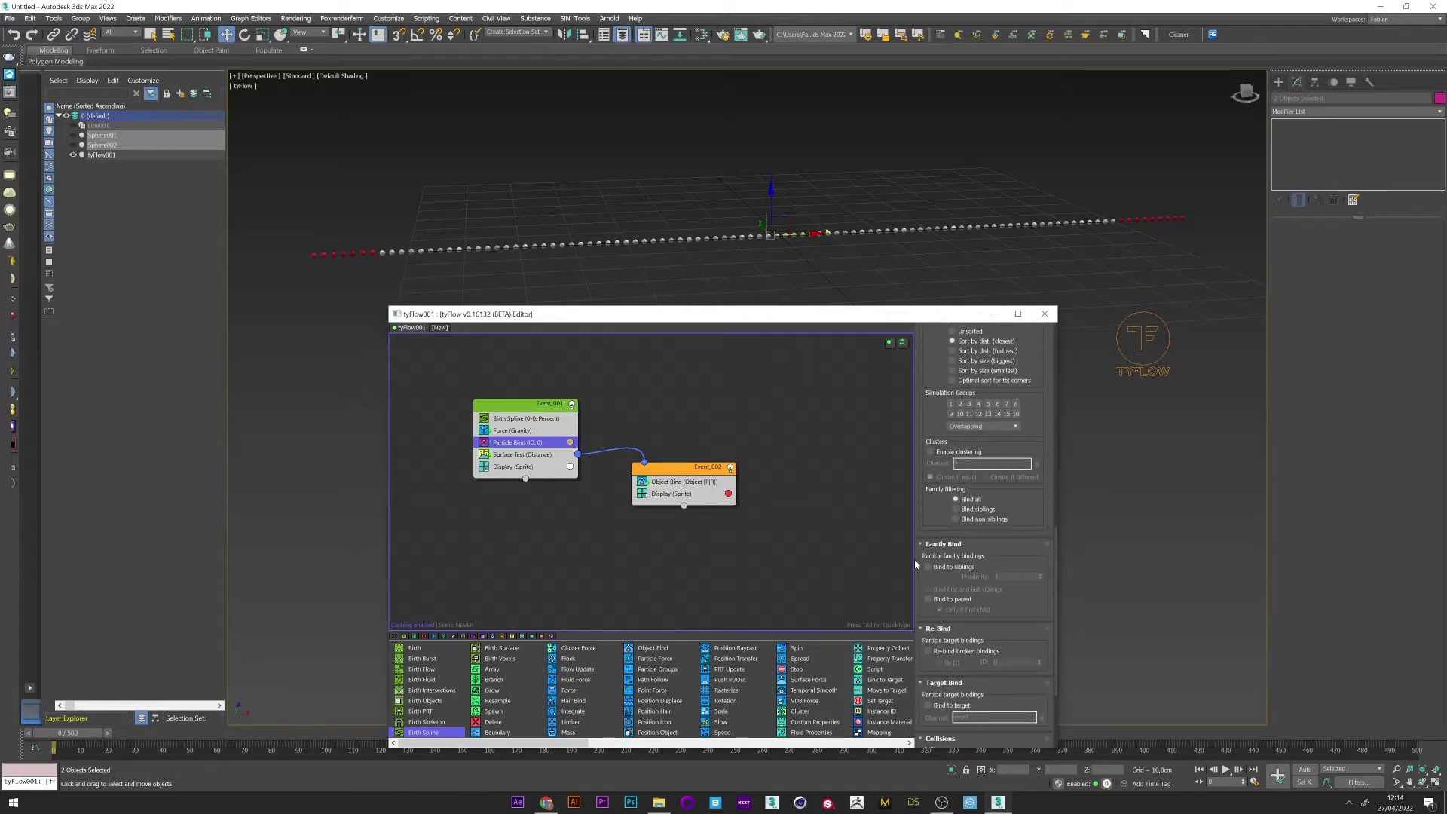
click(942, 569)
drag(70, 735, 117, 736)
key(w)
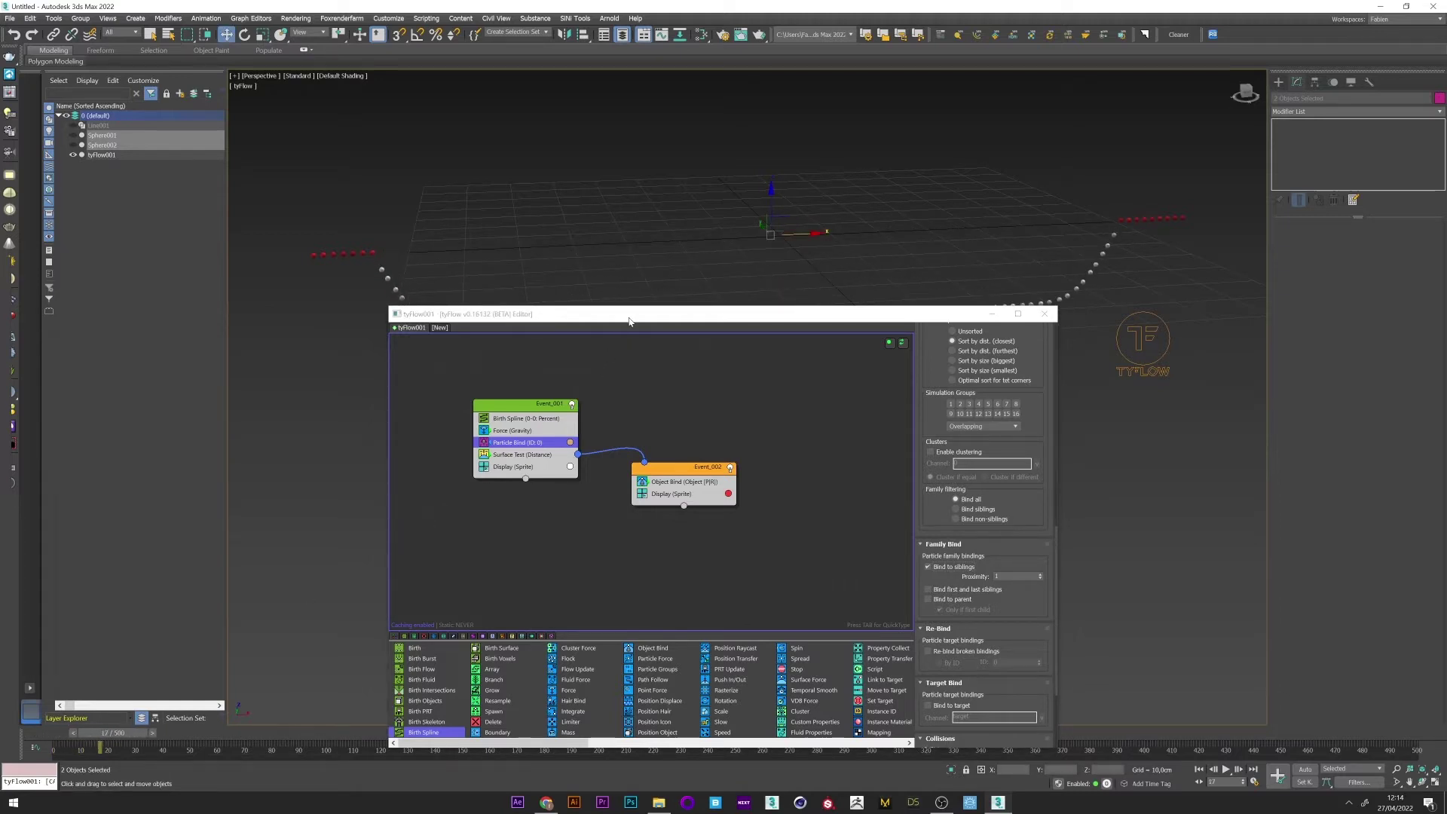
drag(629, 322, 643, 461)
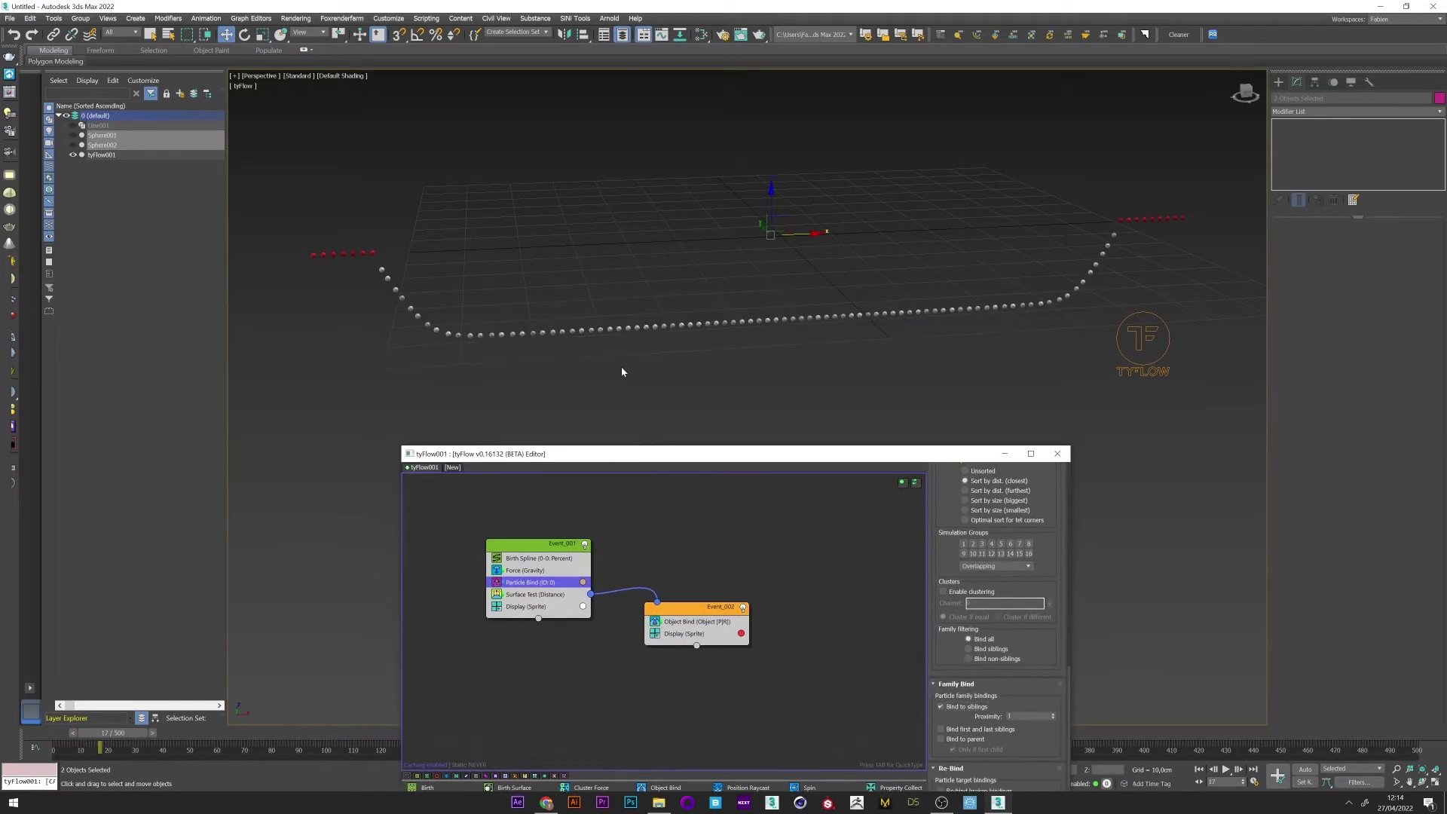
- Delete the gravity Force operator from the first event
click(541, 570)
right_click(513, 572)
click(548, 661)
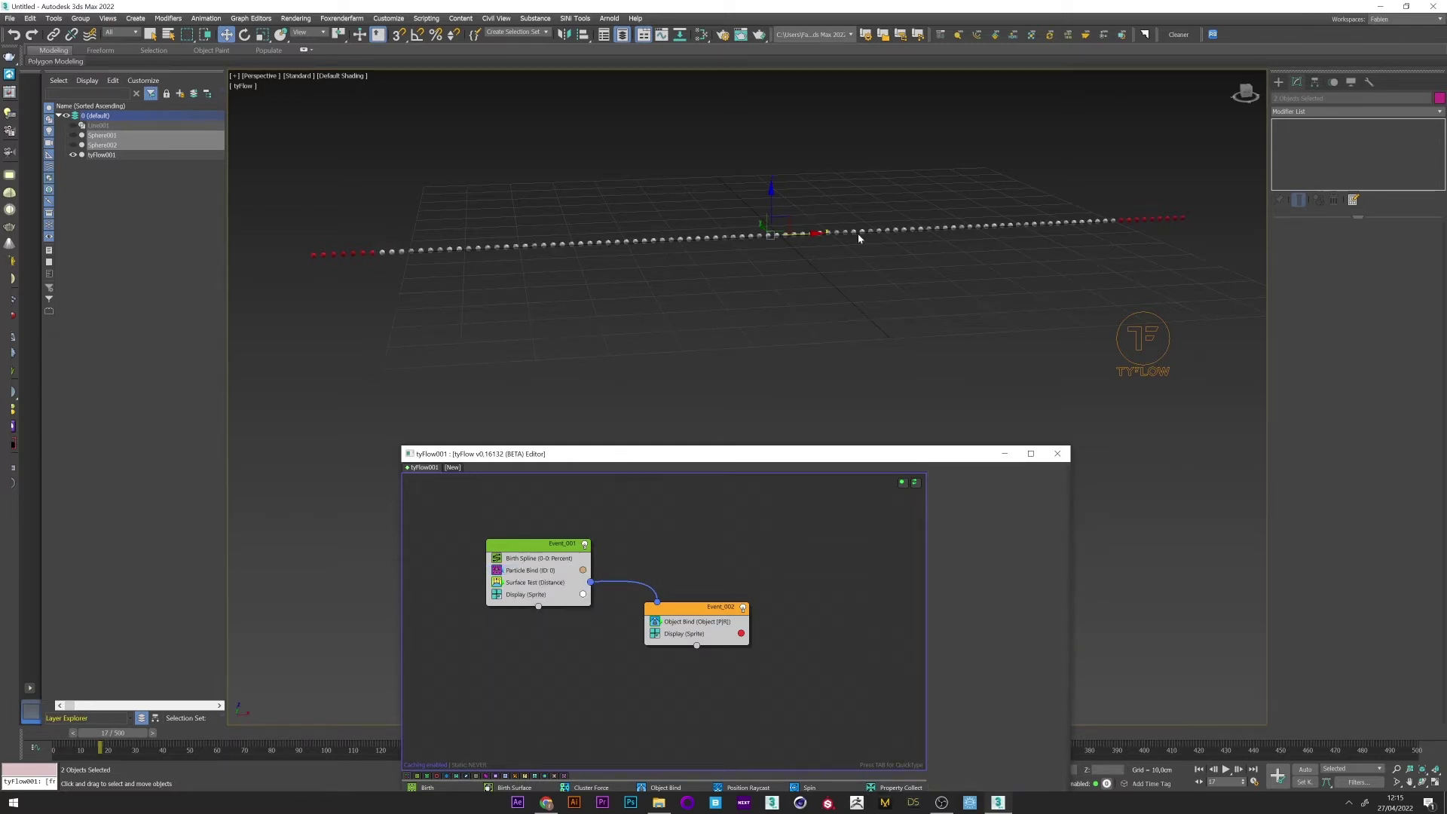
- Create a sphere with a radius of about 10.6 cm at the middle of the particle line
click(590, 304)
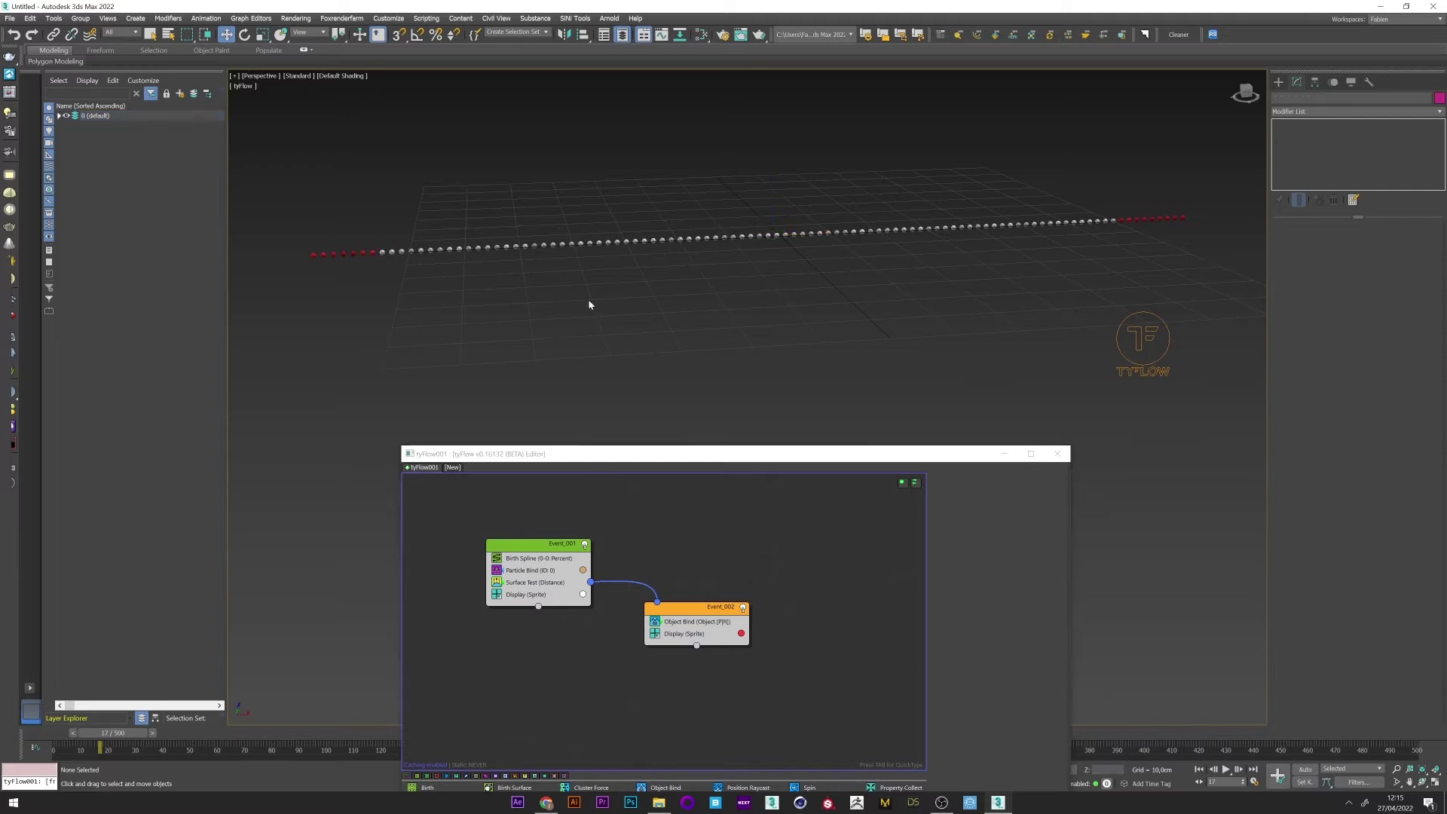
click(1278, 82)
click(1313, 169)
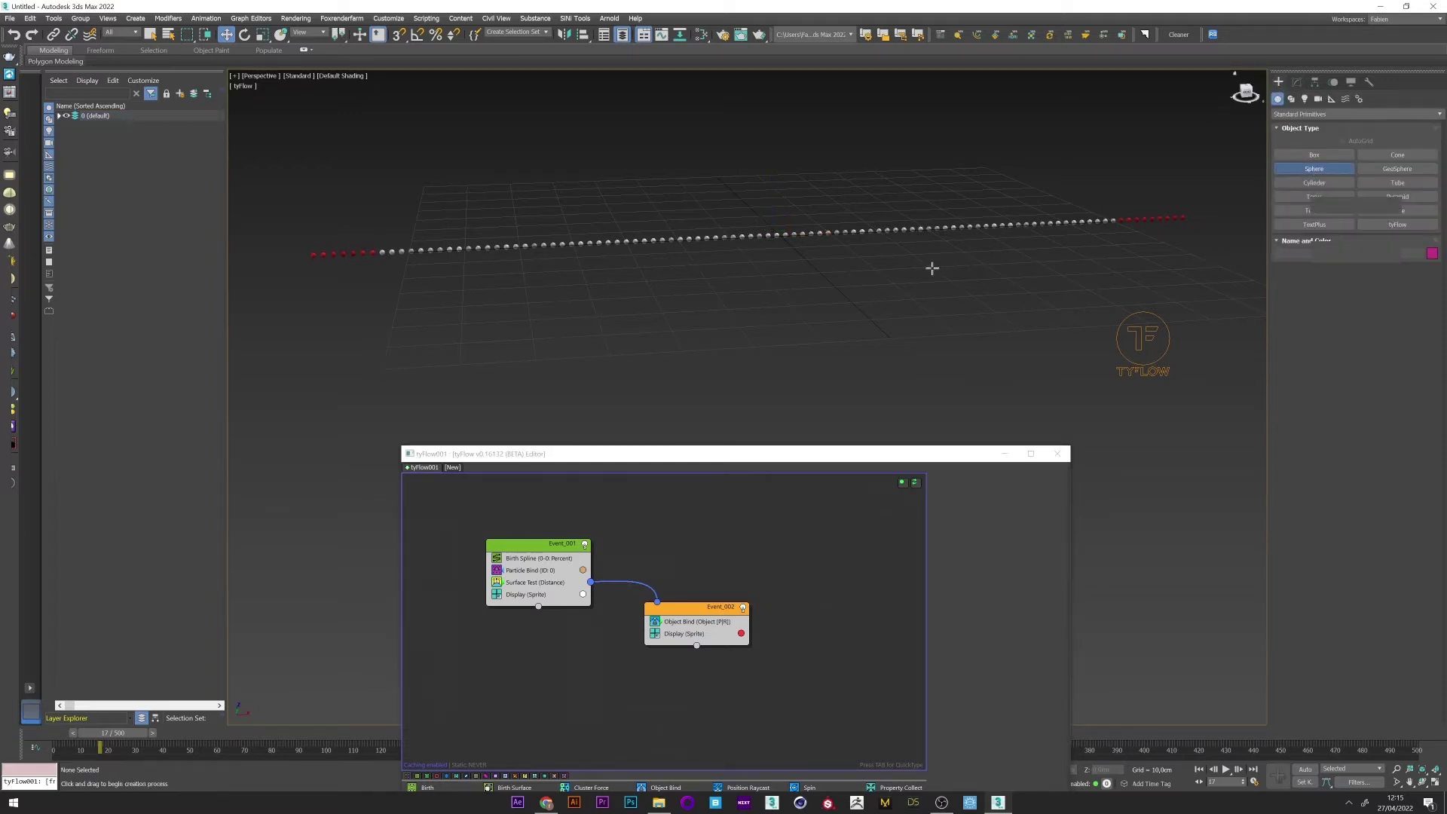
drag(784, 234, 757, 238)
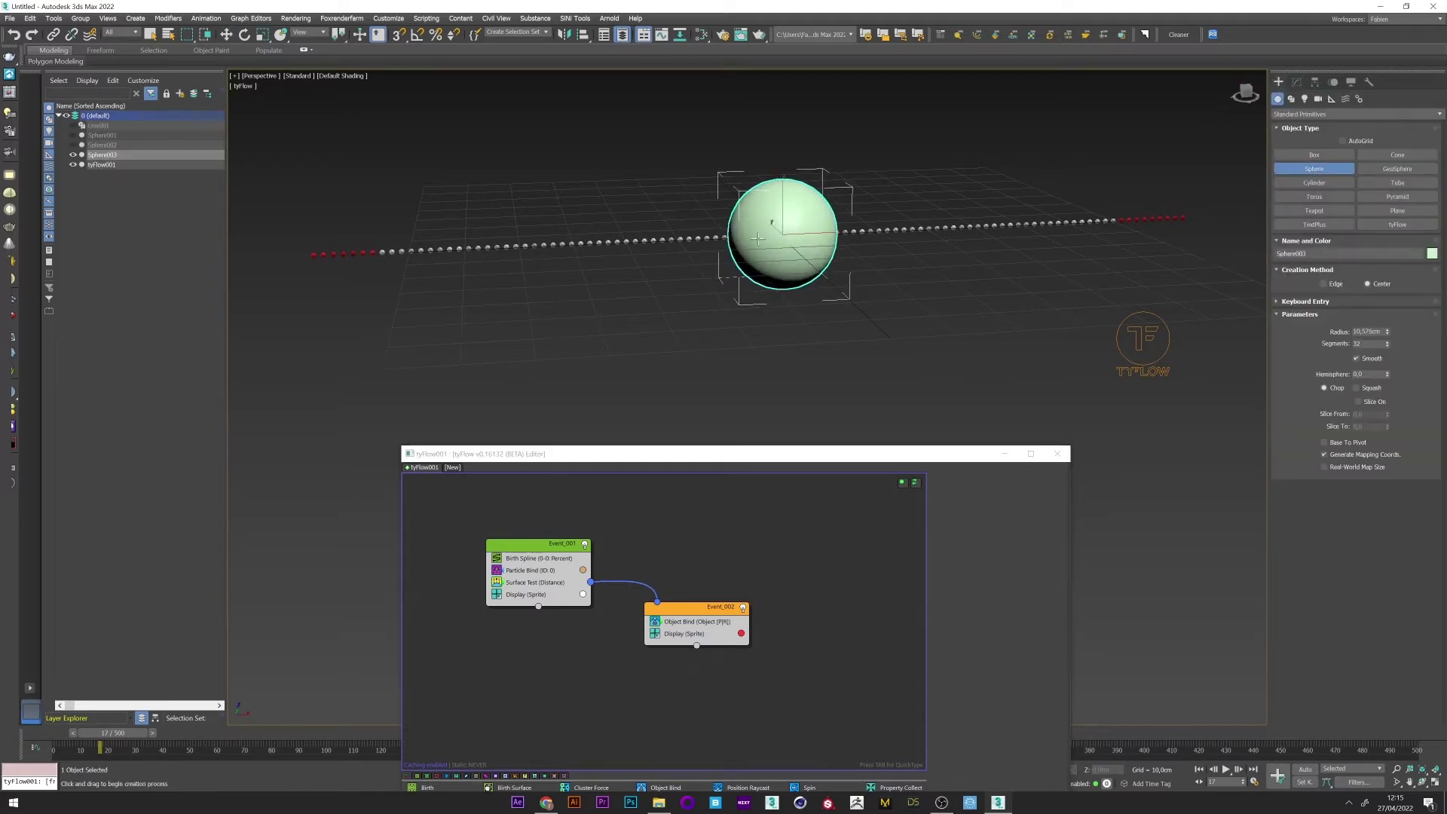
- Add a second Surface Test operator below the existing one in the first event
middle_drag(648, 553, 653, 523)
click(524, 553)
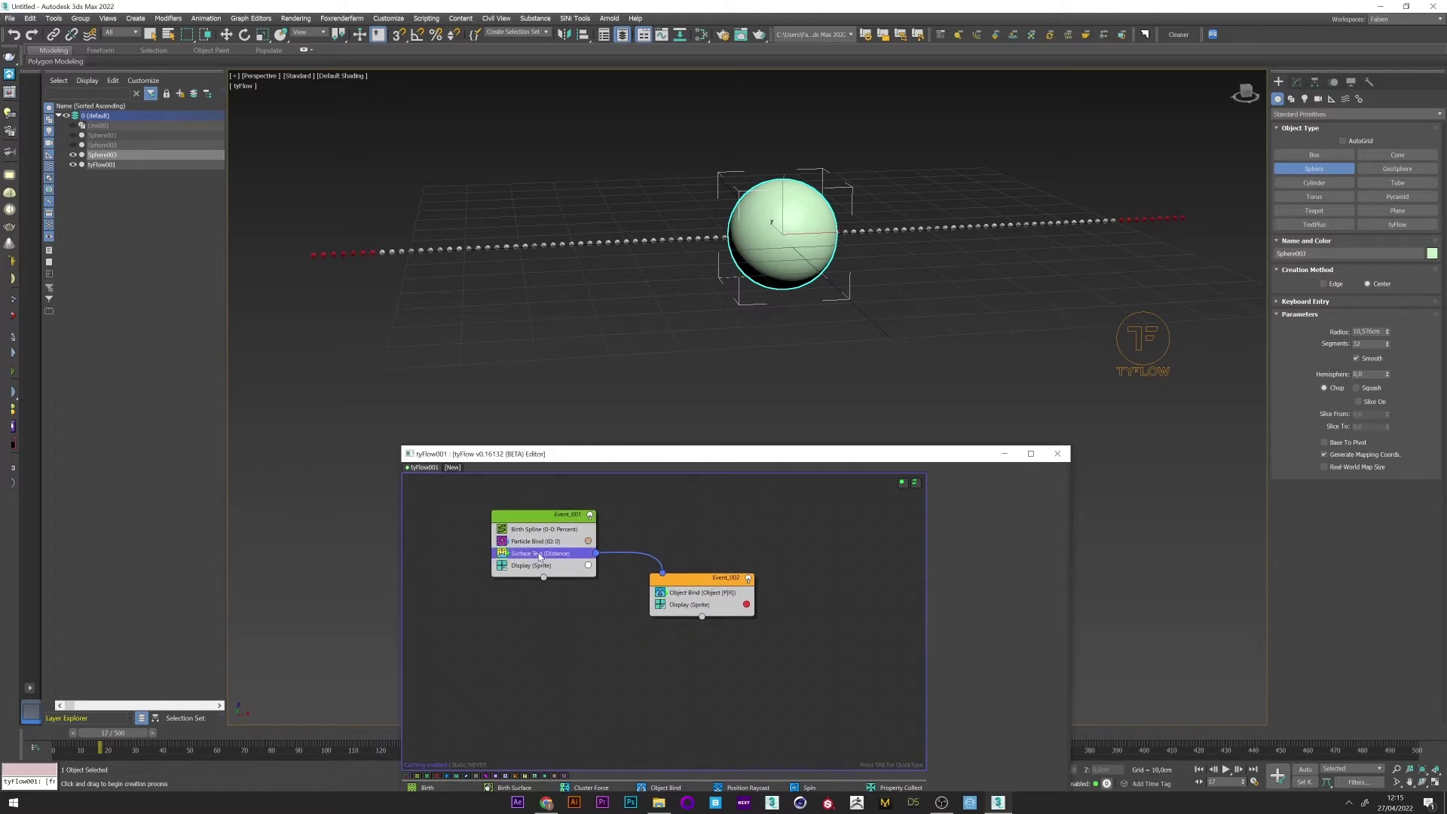
key(Tab)
text(surf)
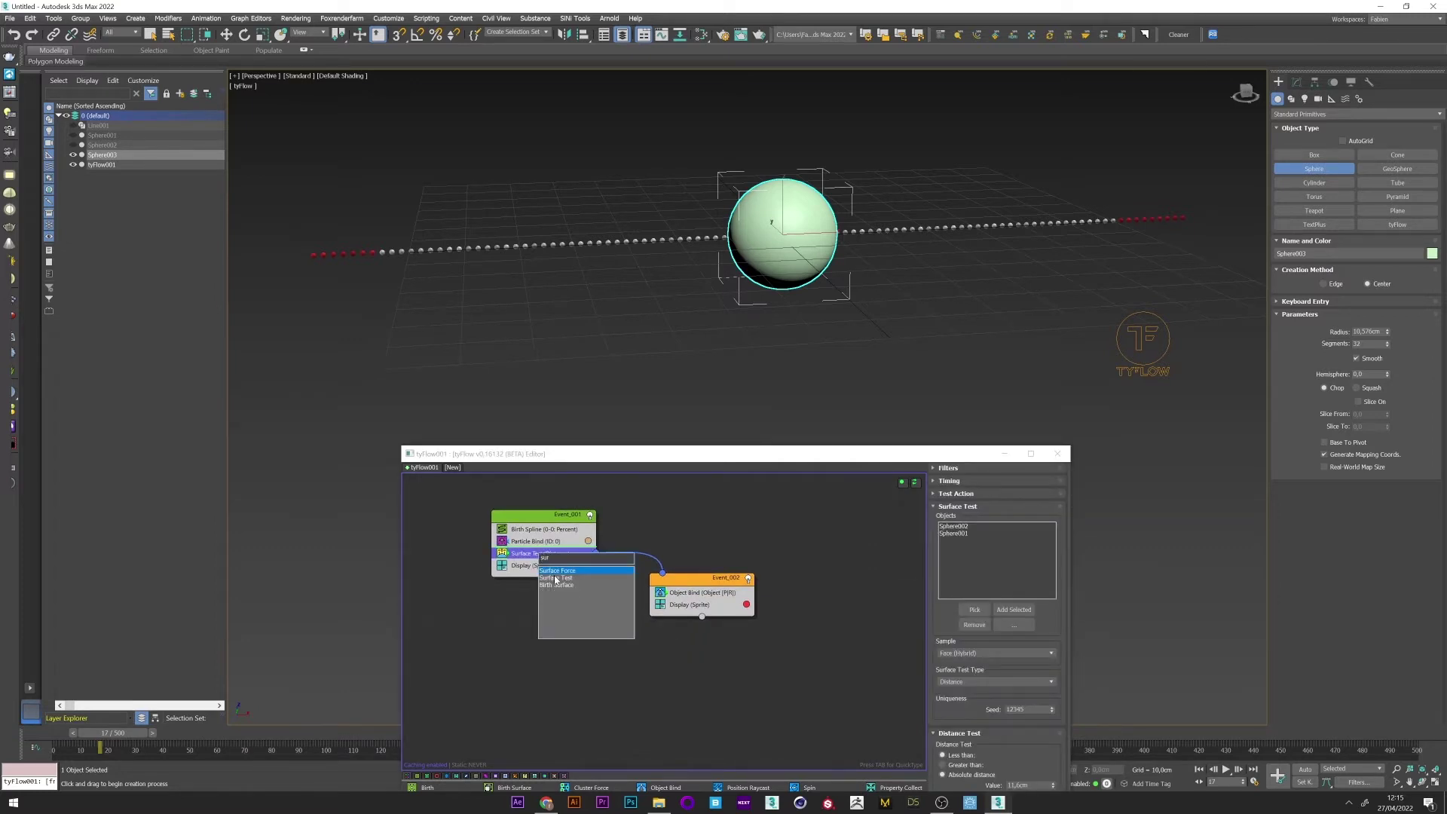
click(555, 578)
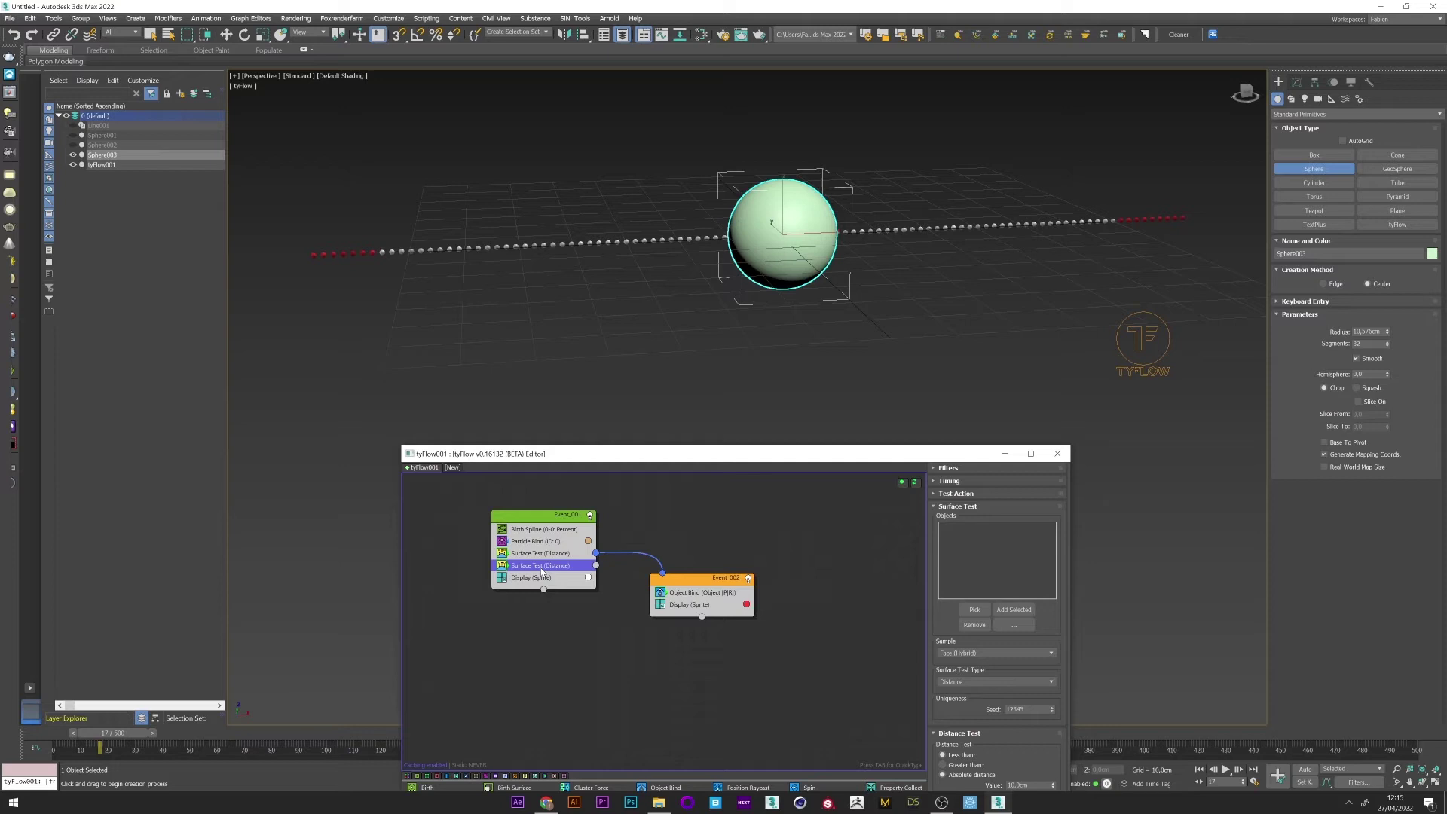
drag(891, 455, 831, 381)
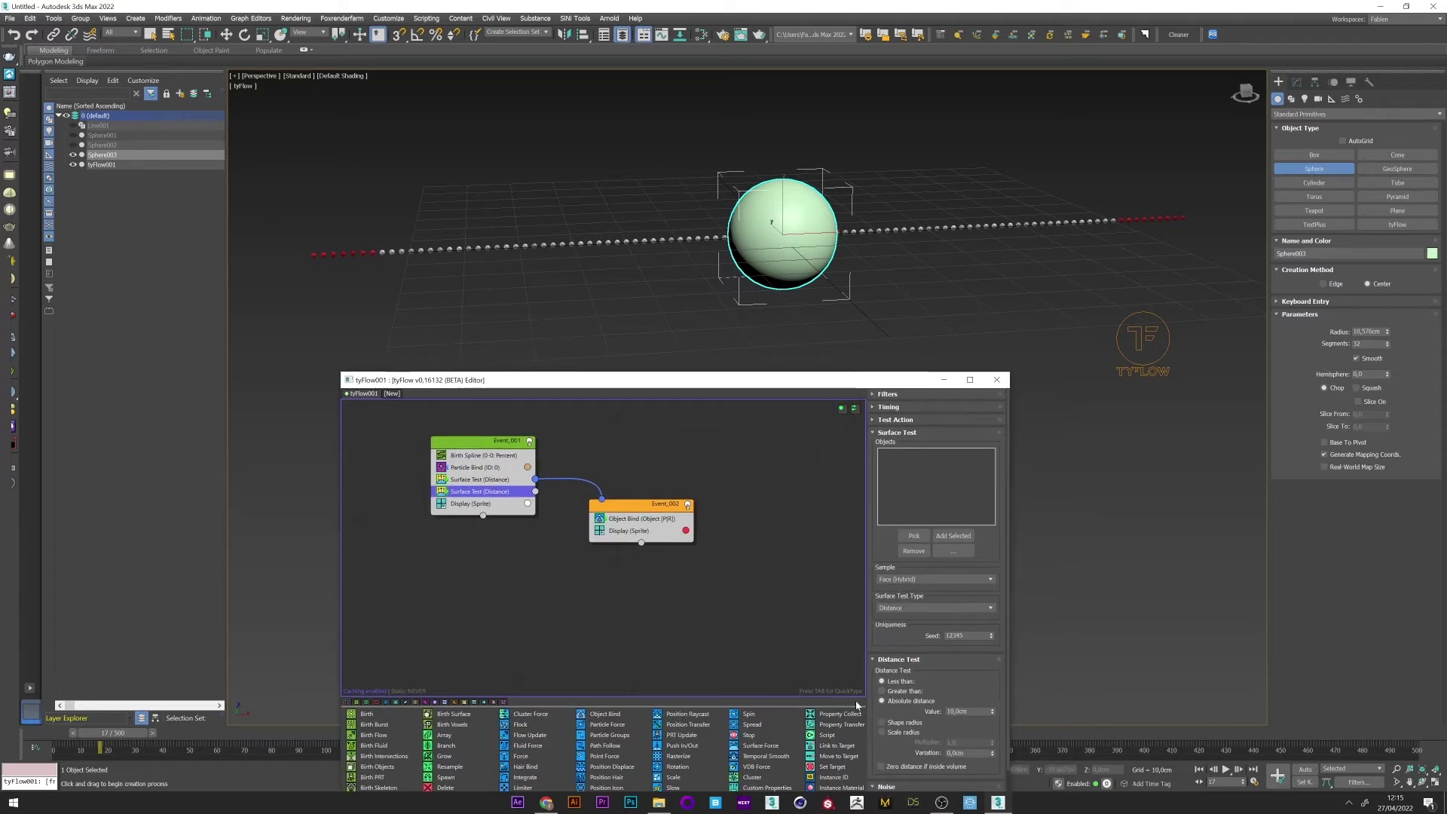
- Set the second Surface Test's type to Volume (Inside), hide the middle sphere and pick it as the test object
click(885, 612)
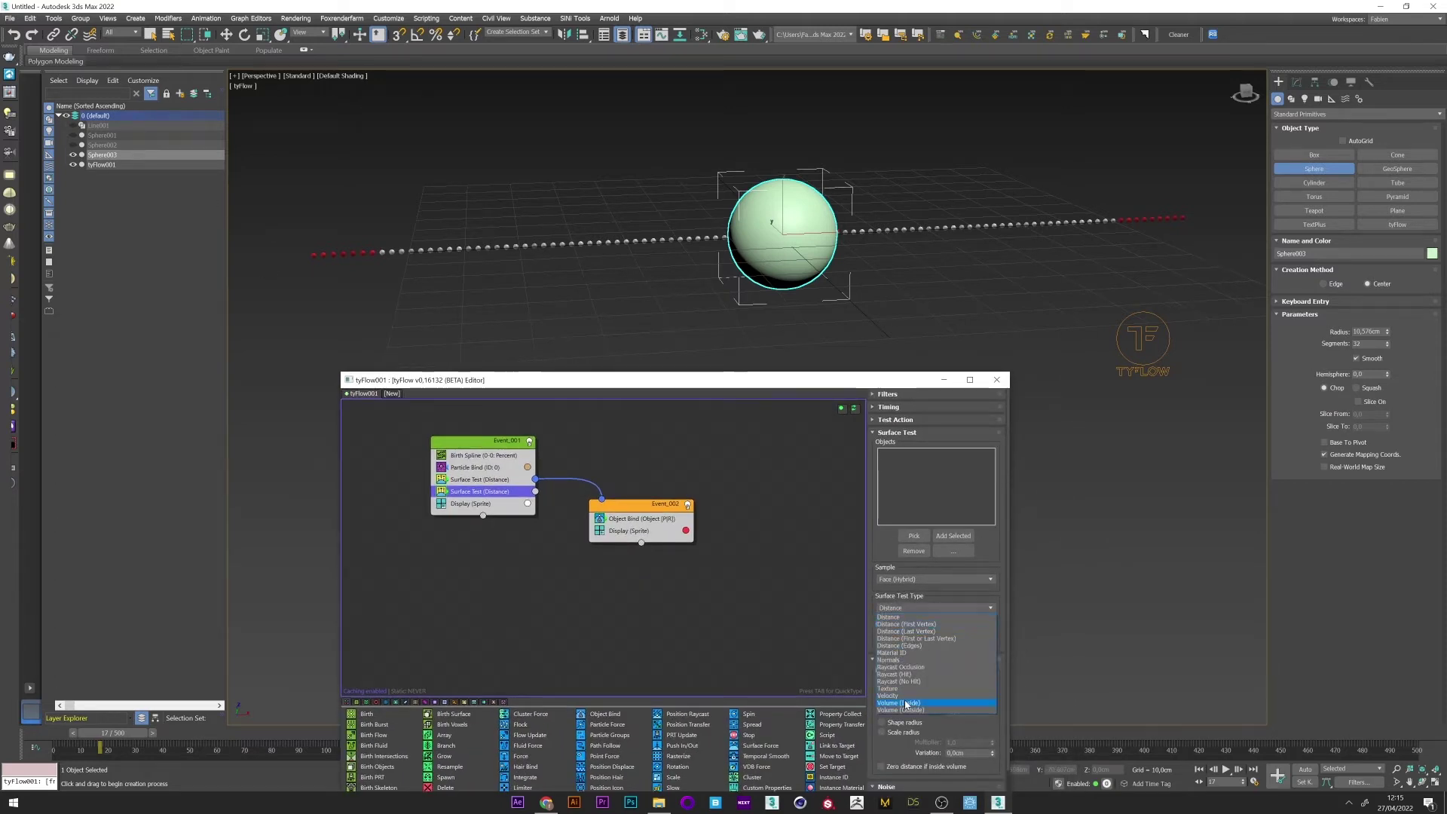
click(904, 697)
click(72, 155)
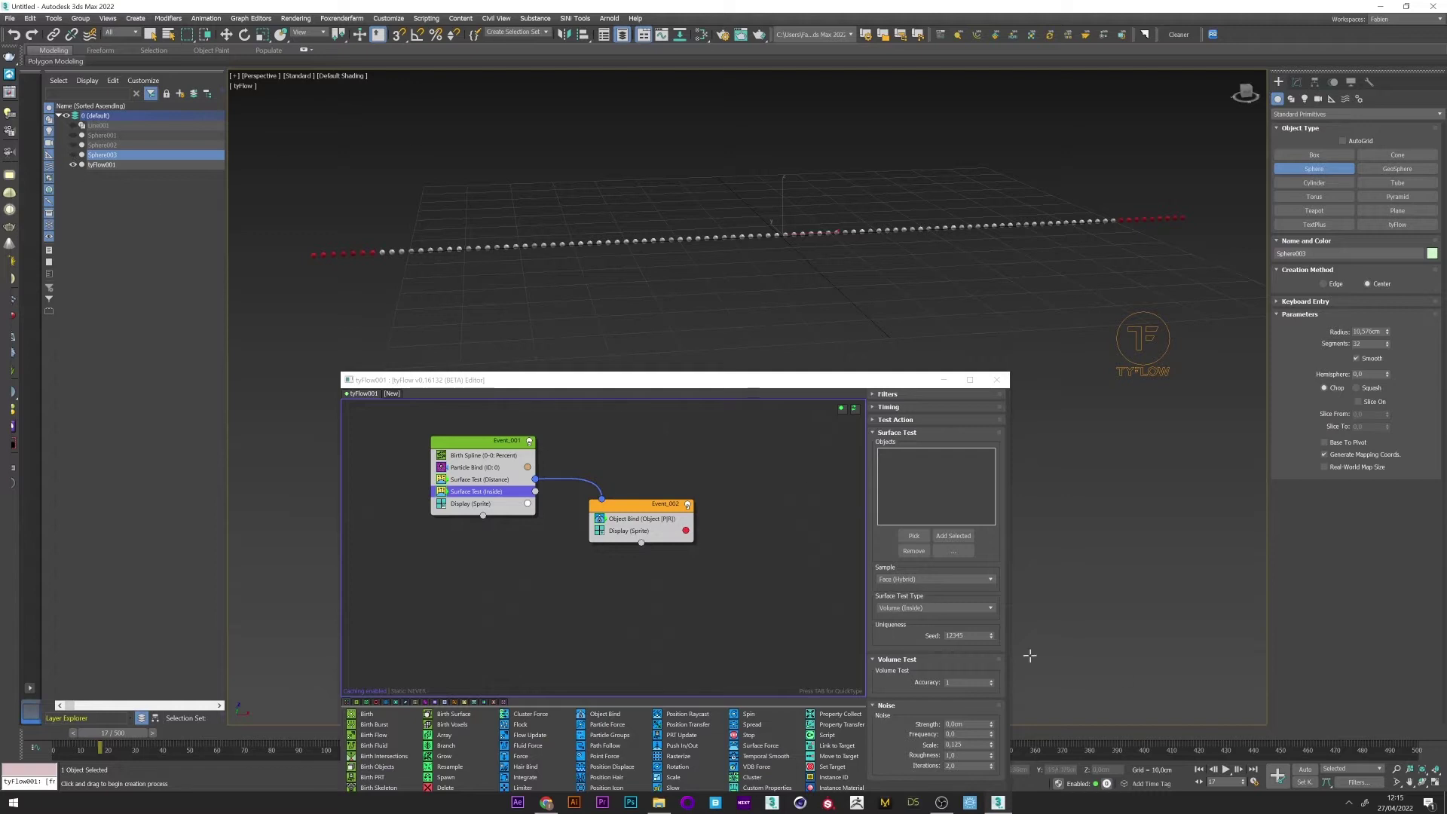
click(924, 543)
click(100, 154)
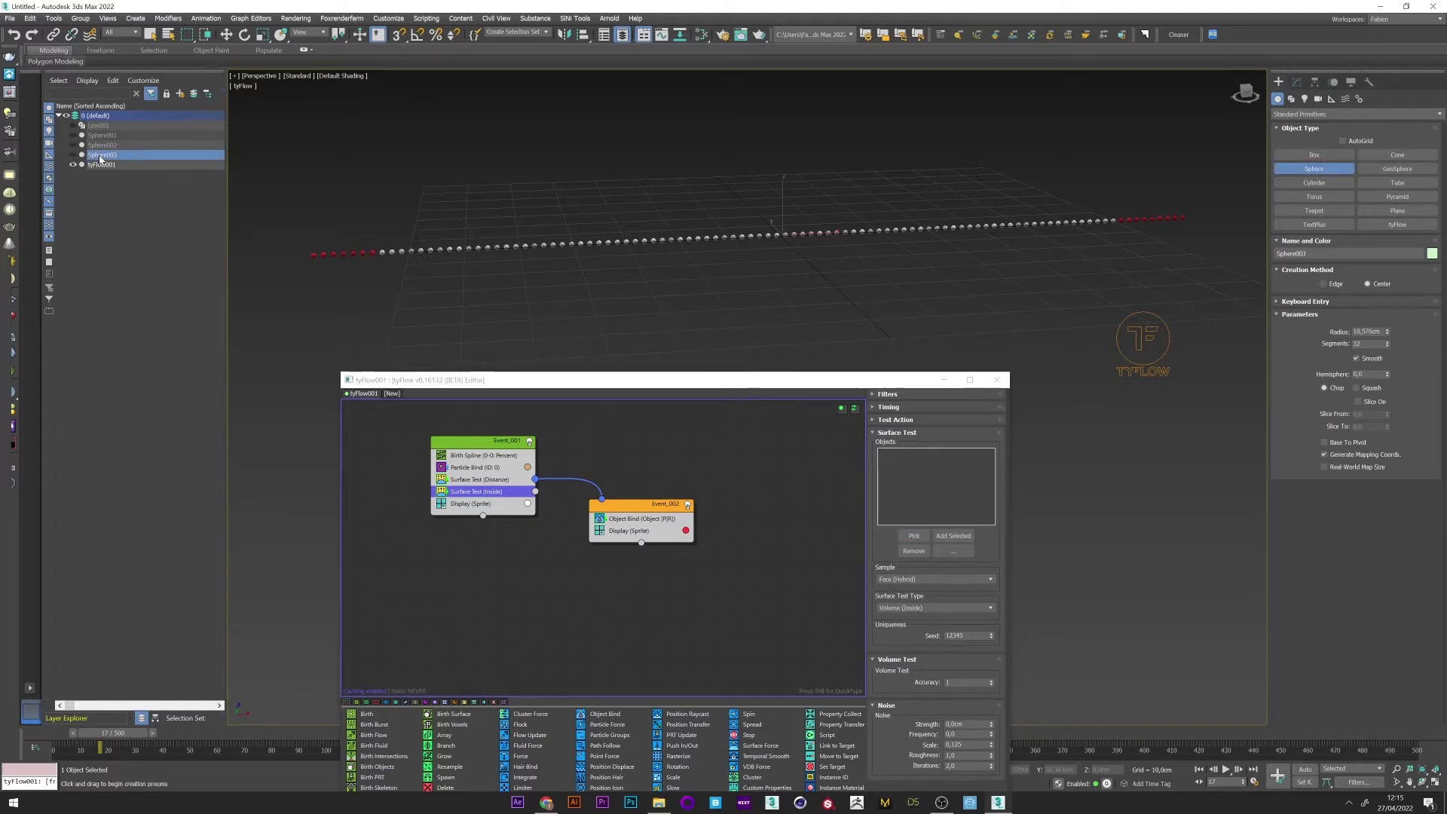
- Create a third event with a Sprites Display operator, set its color to cyan and connect the second Surface Test to it
drag(629, 515, 637, 600)
click(646, 527)
click(678, 600)
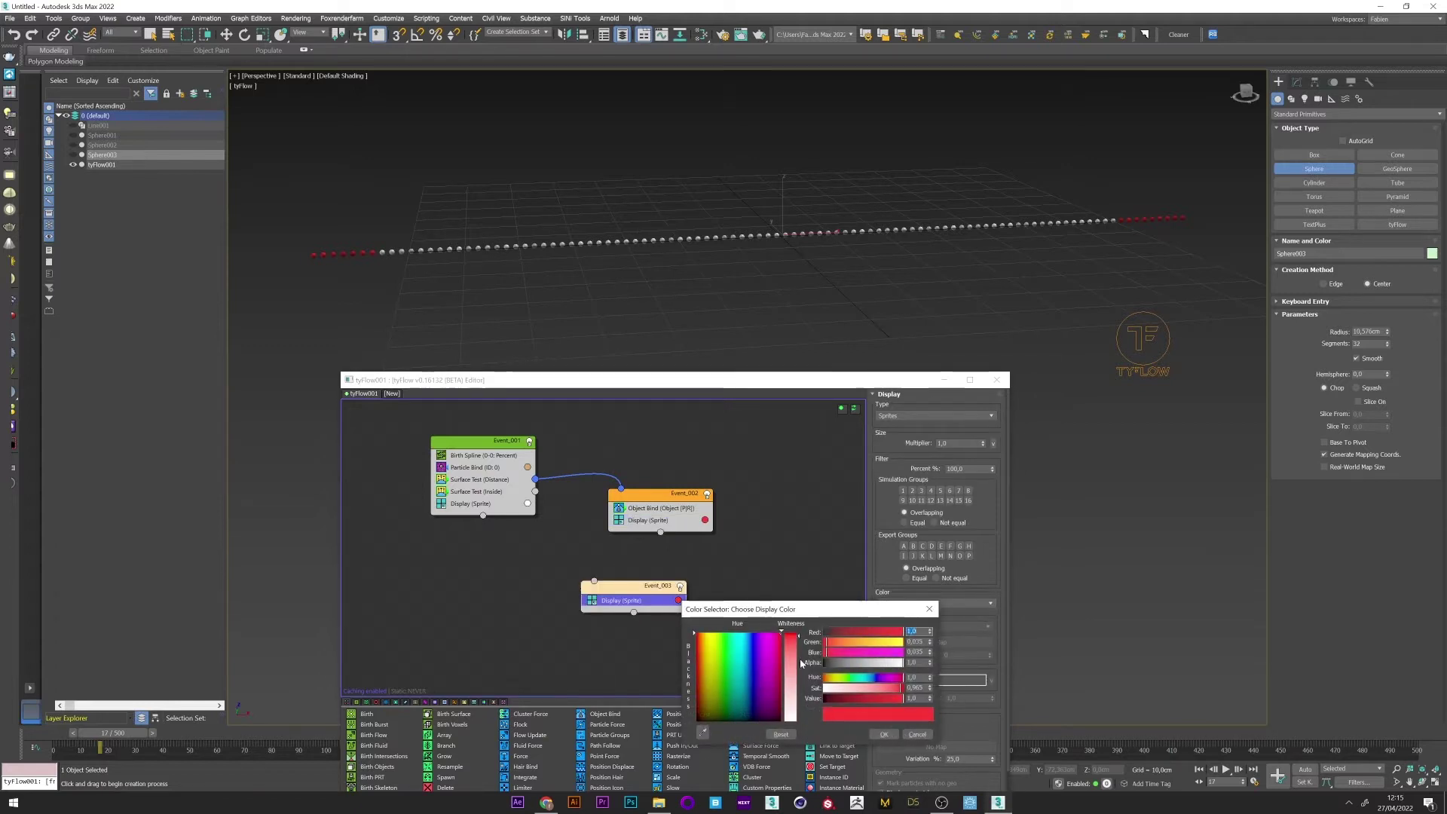
click(884, 734)
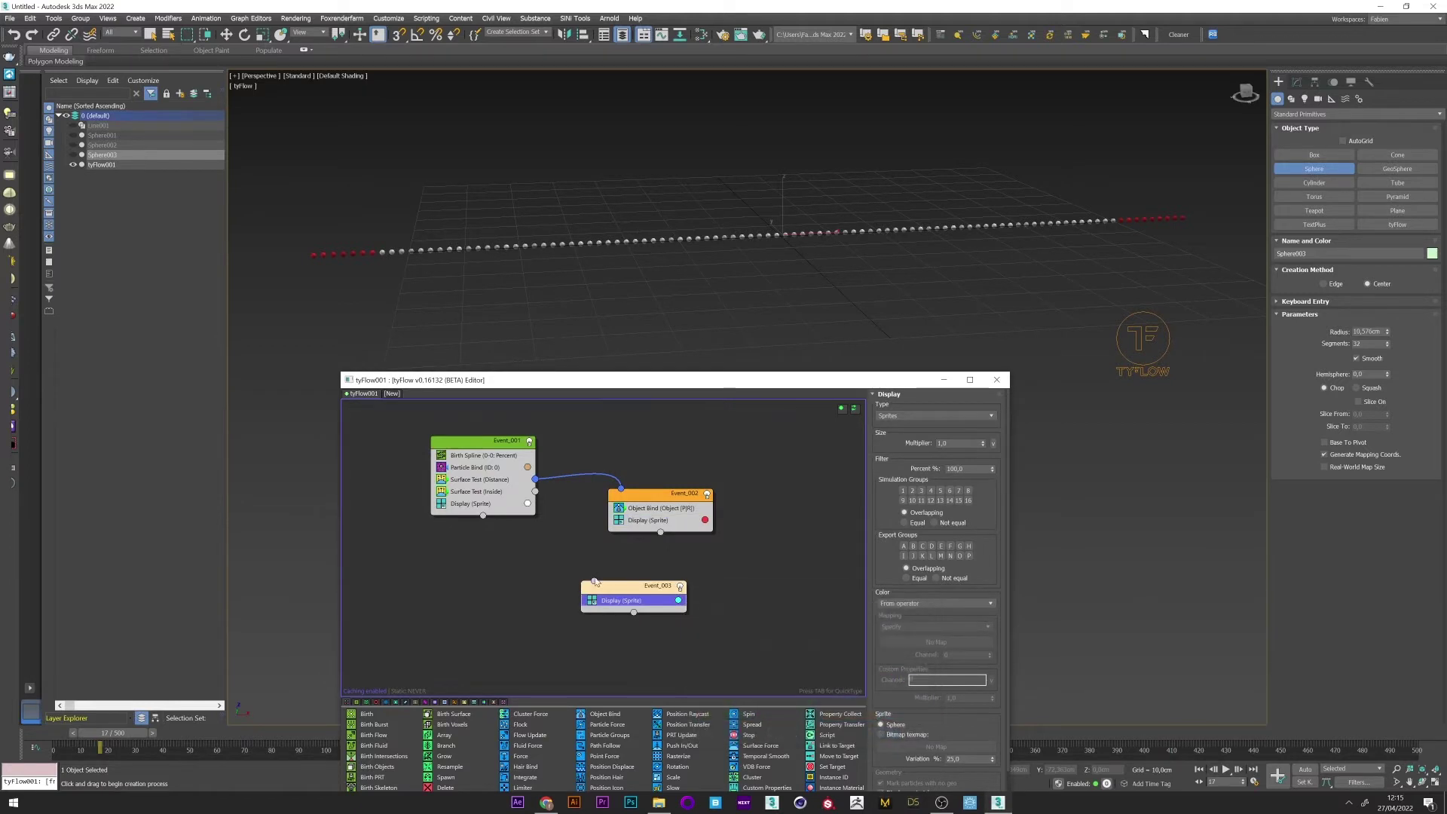
drag(593, 581, 535, 492)
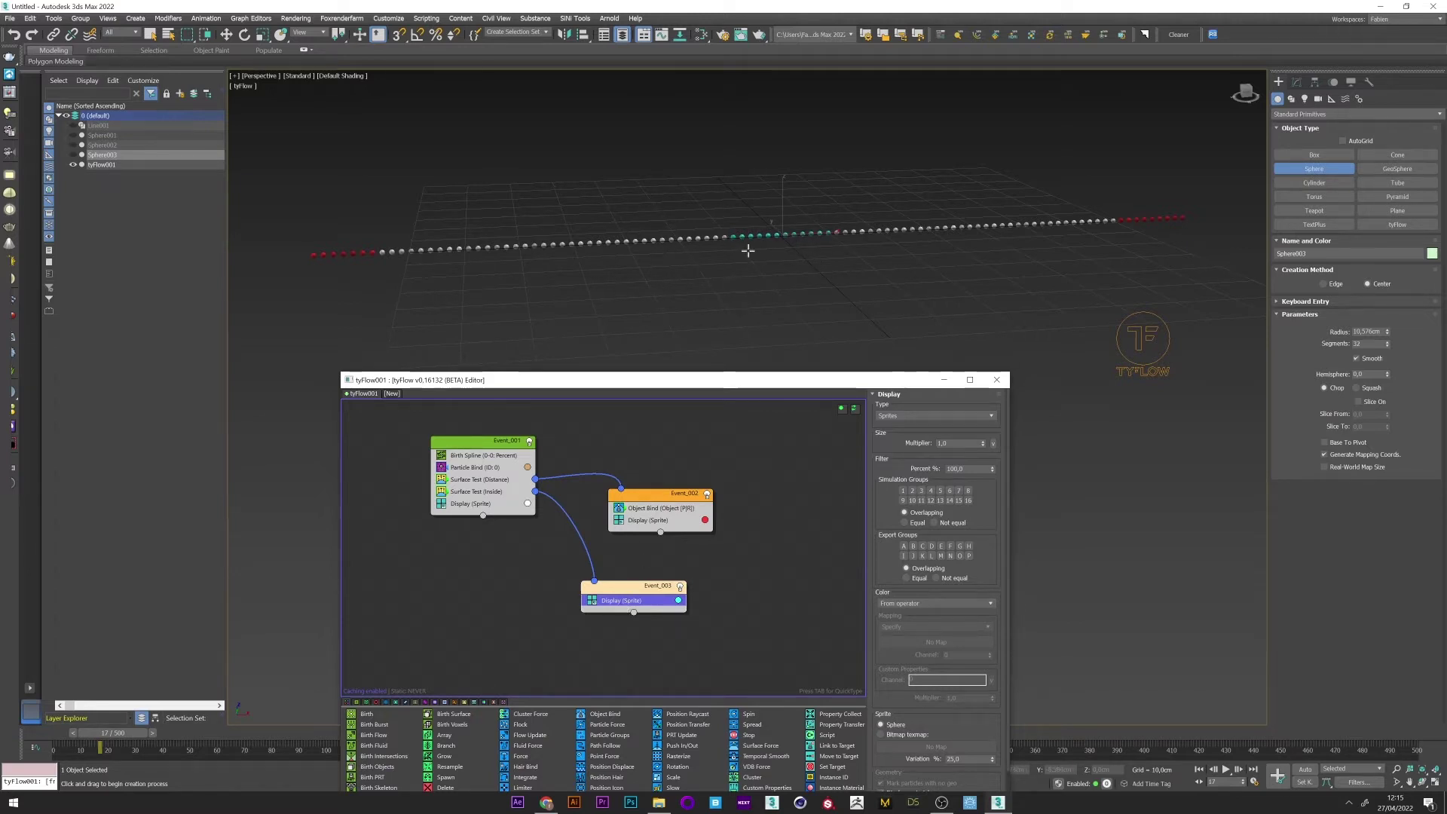
- Add a Force operator to the third event and set its first noise layer to Turb. with a strength of 5 cm
key(Tab)
text(for)
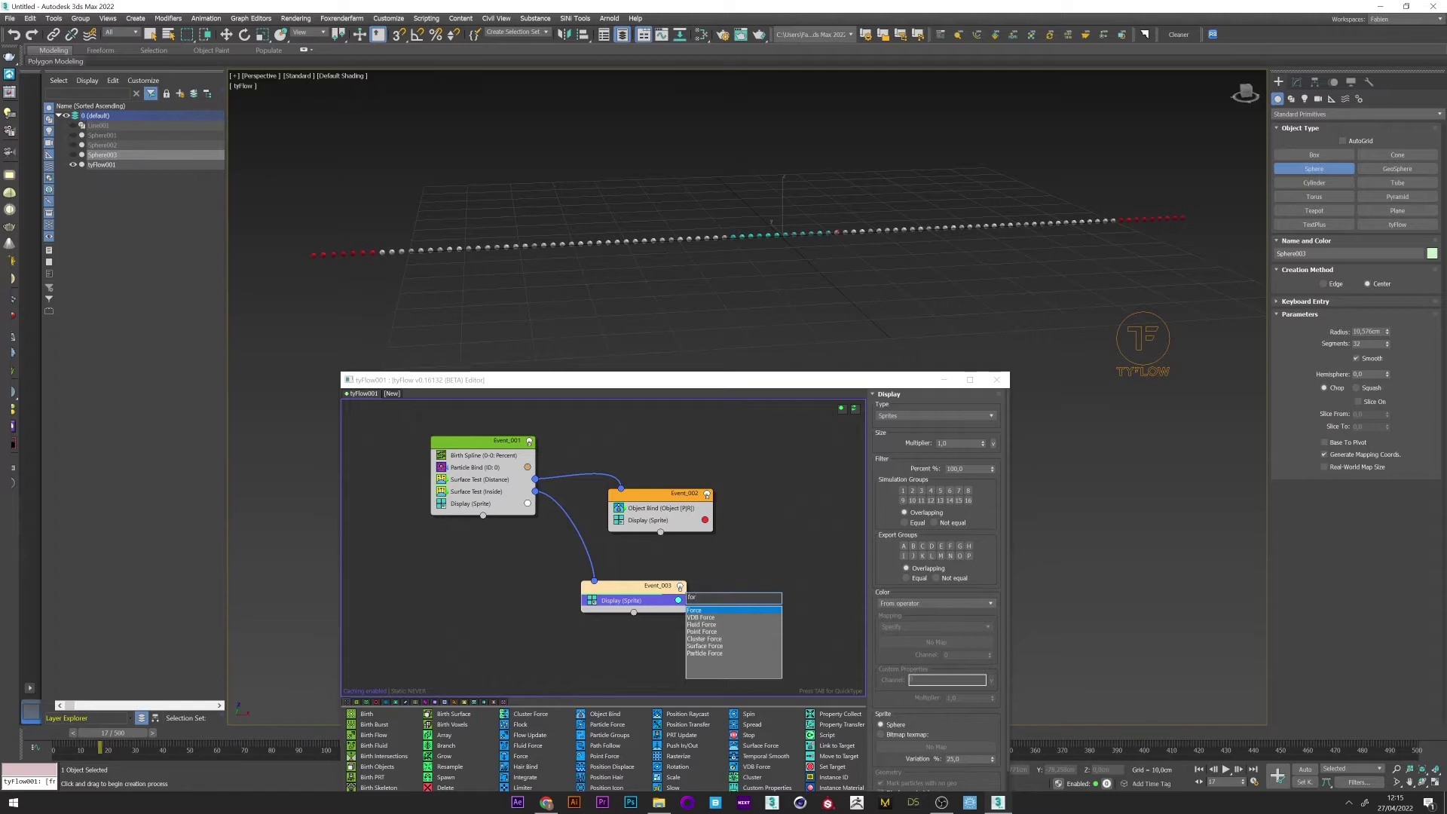
click(694, 610)
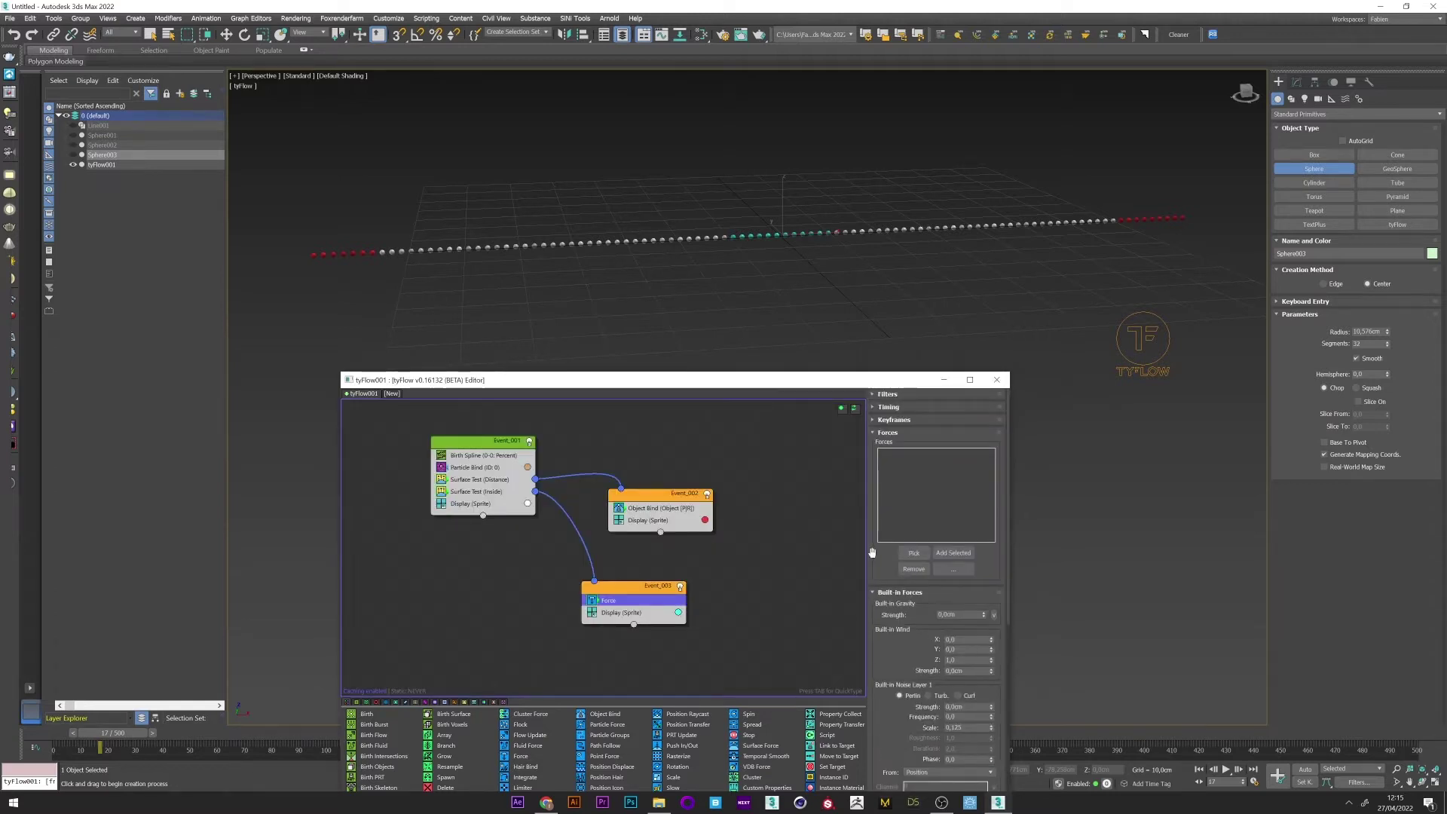
click(929, 695)
double_click(962, 706)
text(5)
key(Return)
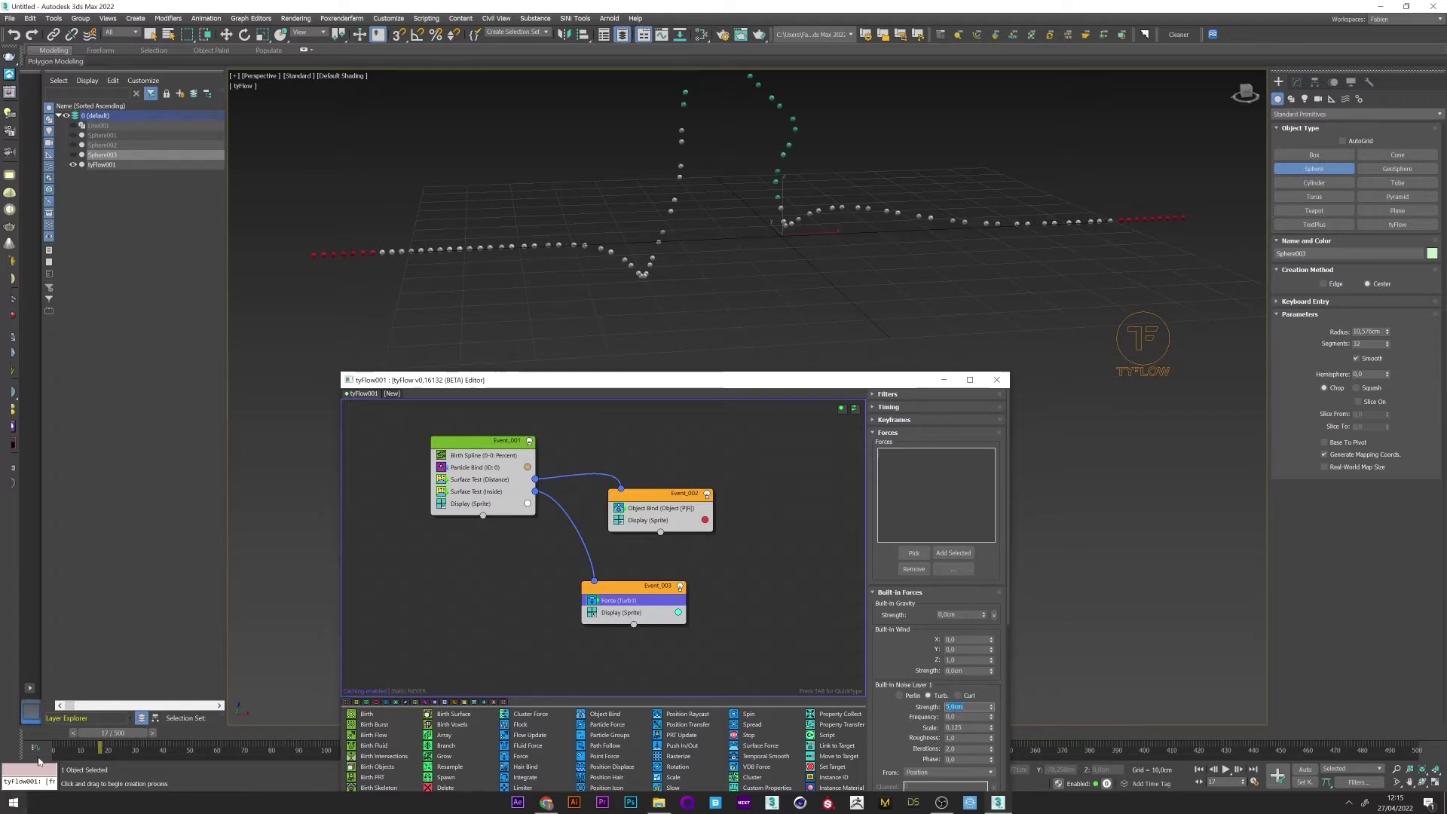
- Set the Force operator's velocity affect X and Y percentages to 0 and scrub the timeline to check the motion
drag(127, 741, 89, 745)
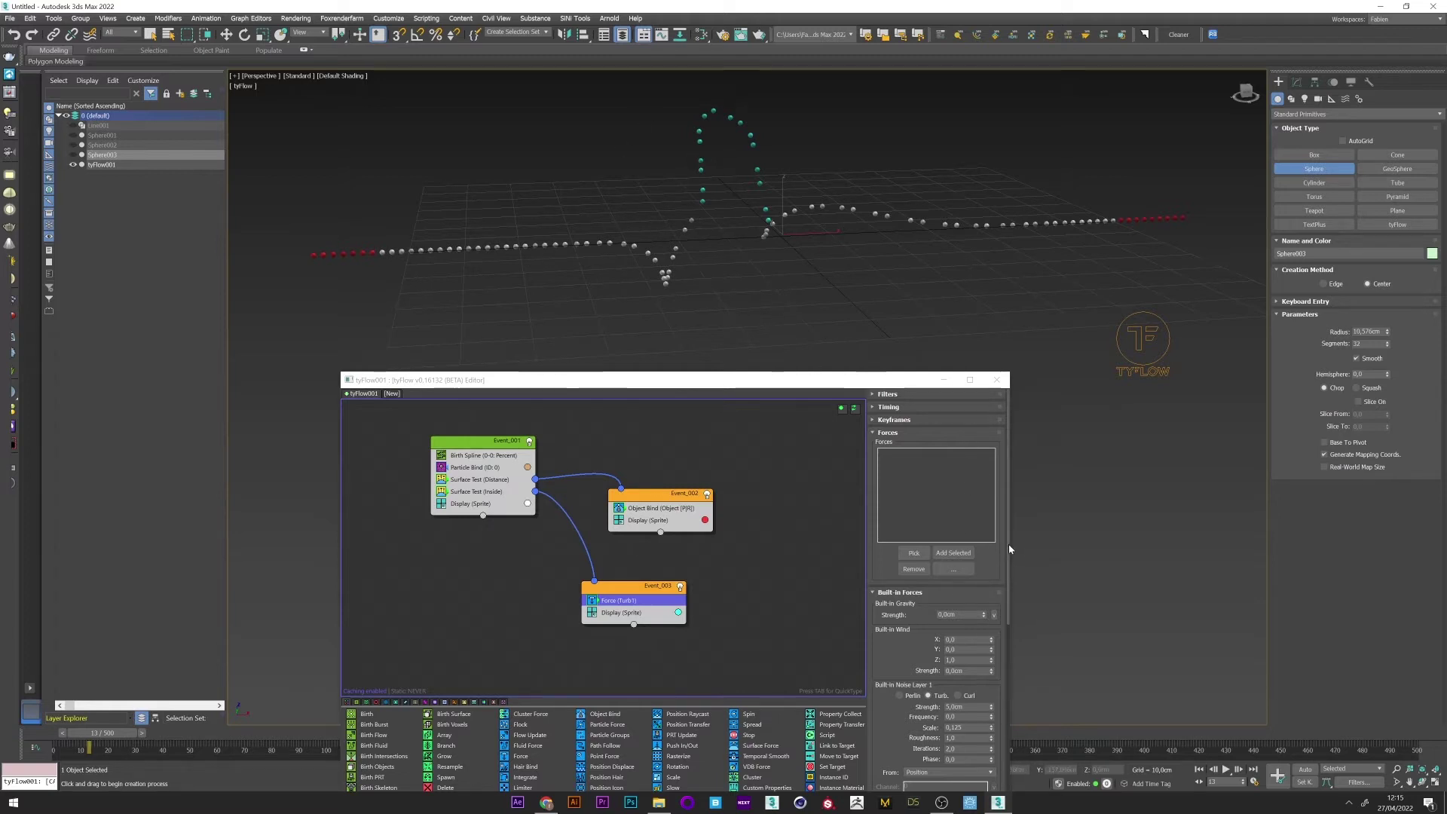
scroll(1013, 652, down, 3)
scroll(1013, 653, down, 4)
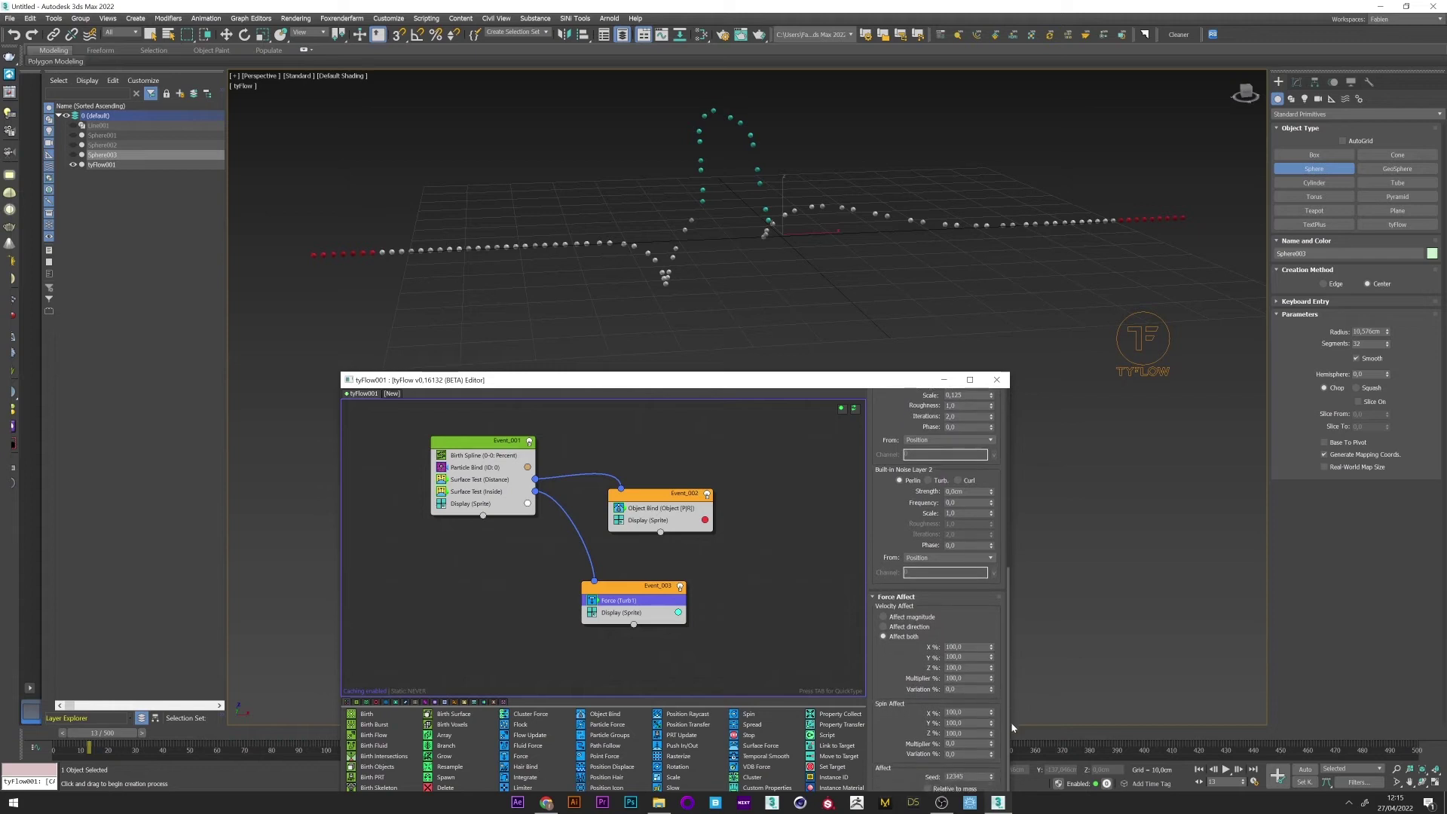
double_click(951, 655)
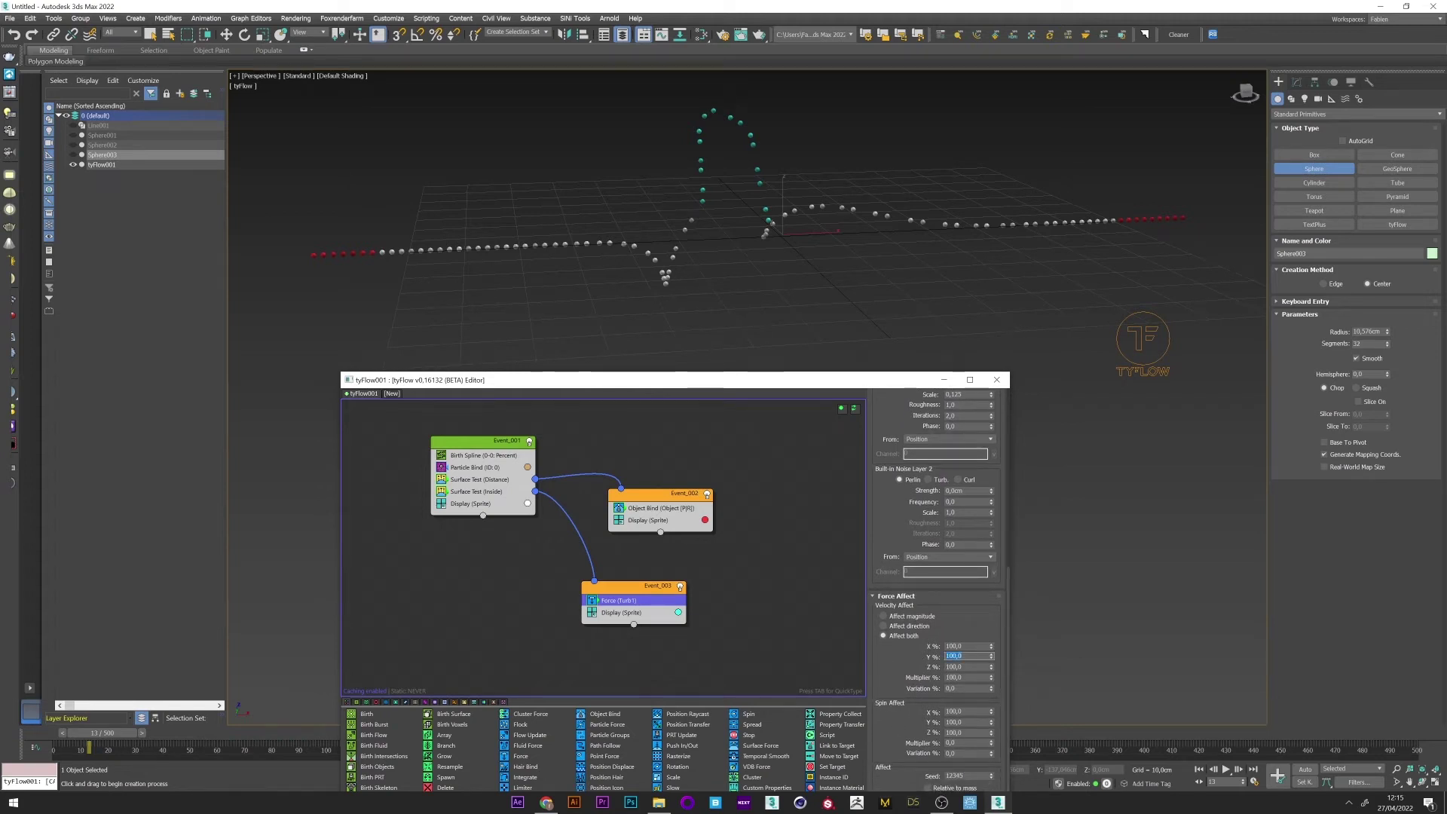
text(0)
key(Return)
double_click(951, 646)
text(0)
key(Return)
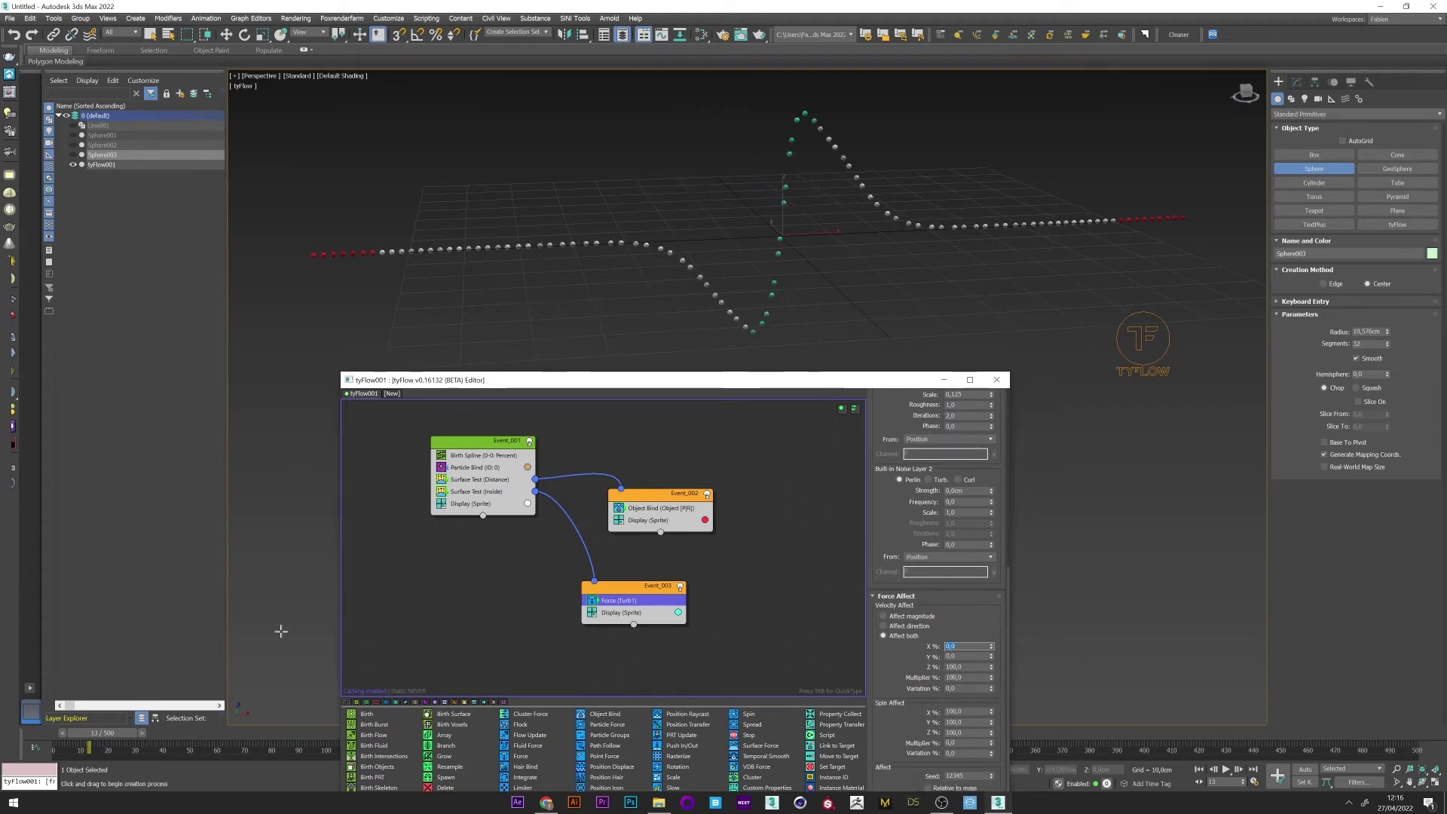
mouse_move(121, 738)
mouse_down()
mouse_move(188, 737)
mouse_move(99, 738)
mouse_up()
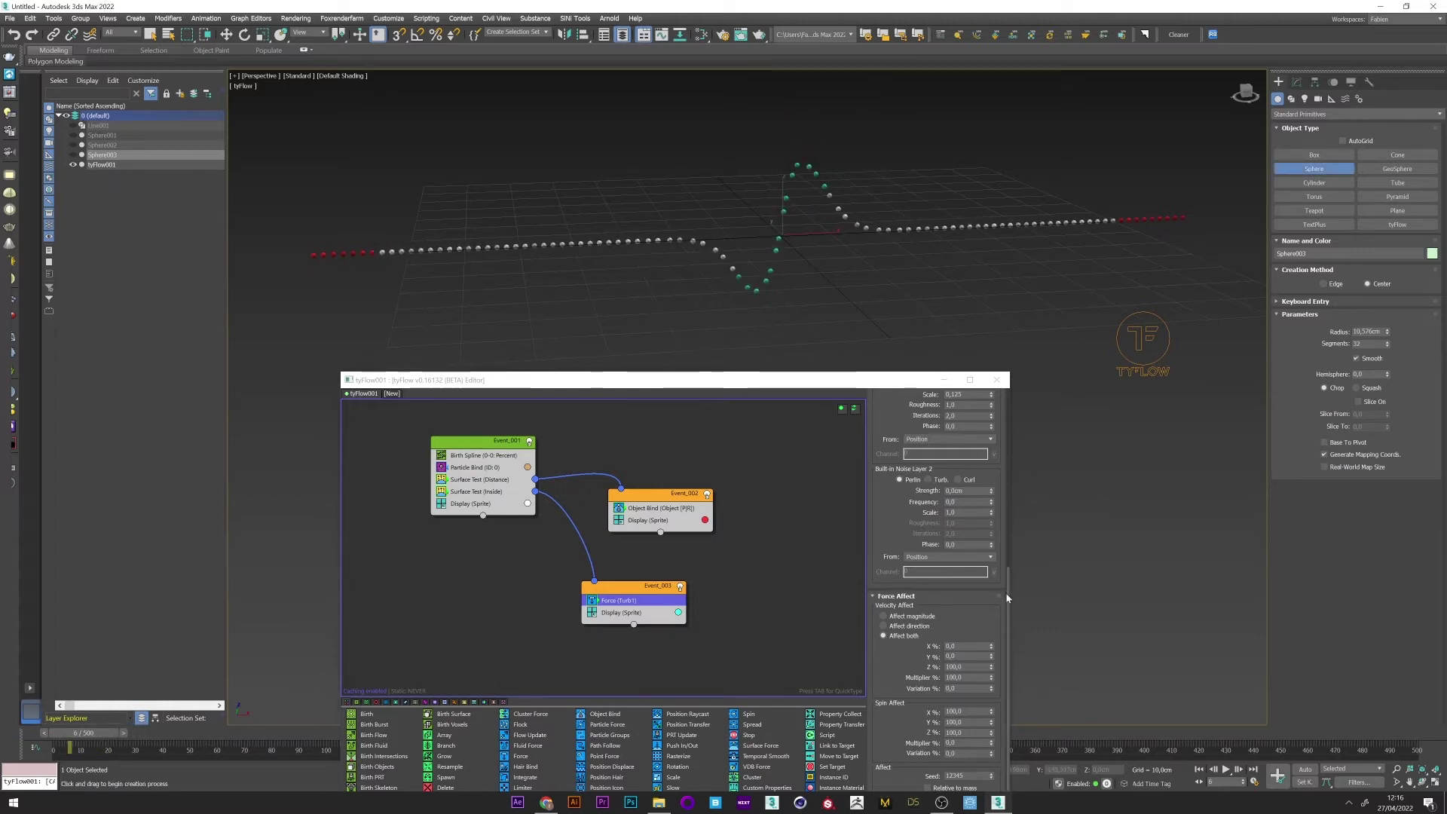
- Set the strength of the Force operator's first noise layer to 0 cm
scroll(996, 541, up, 3)
scroll(996, 541, up, 1)
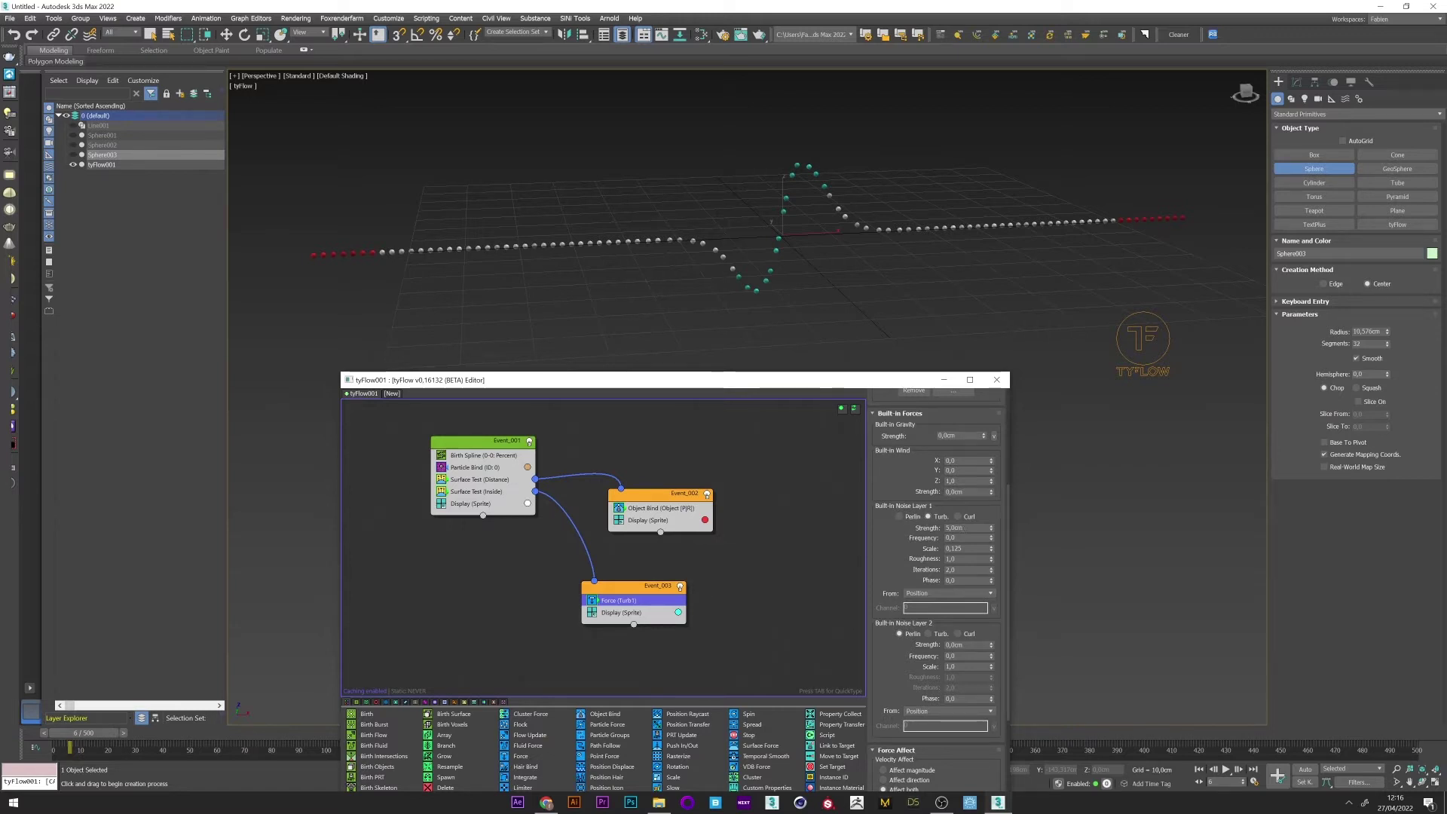
double_click(955, 528)
text(0)
key(Return)
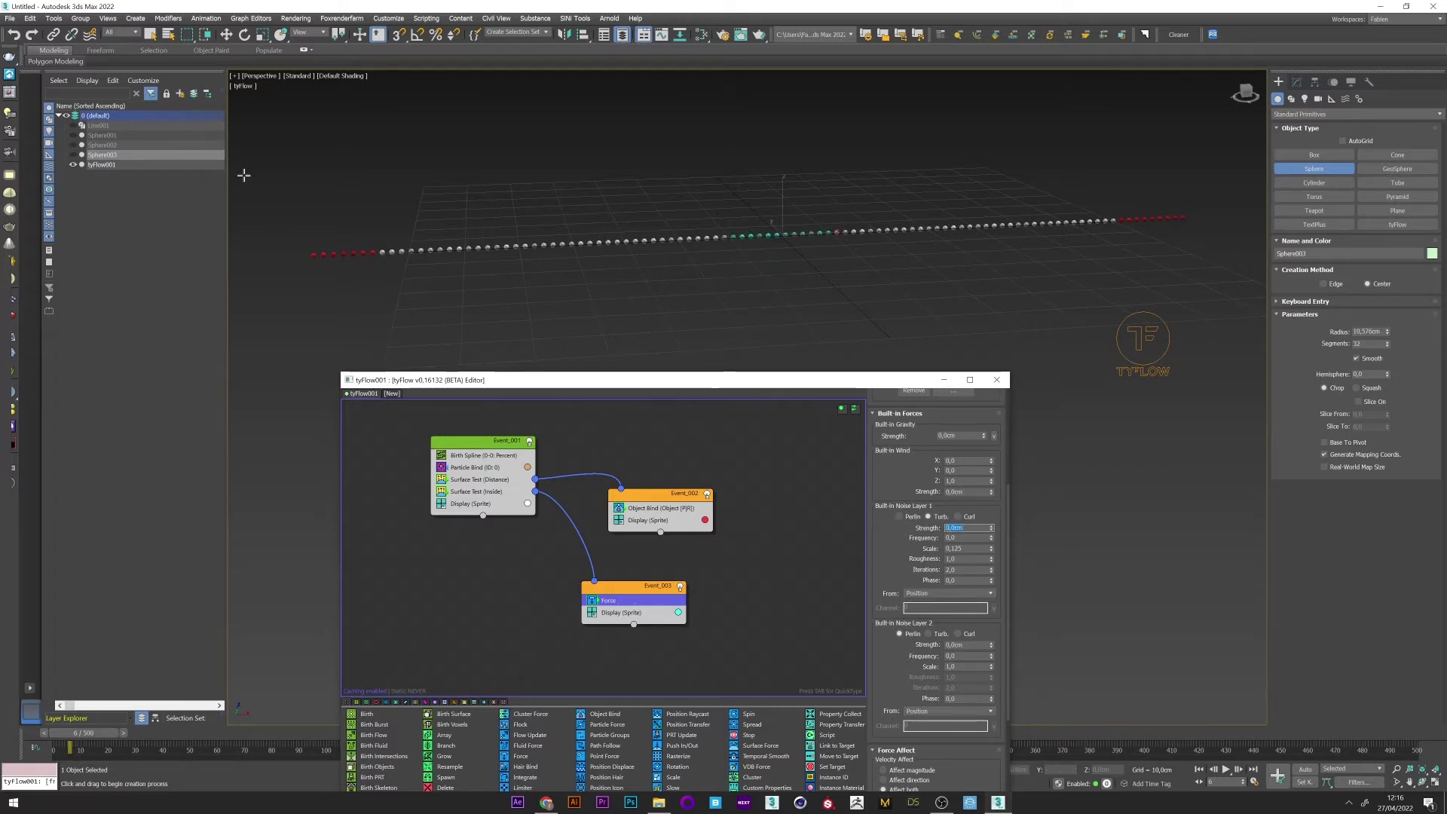
- Open a new track view for the tyFlow object and expand its tracks to the Force parameters in Event_003
click(101, 165)
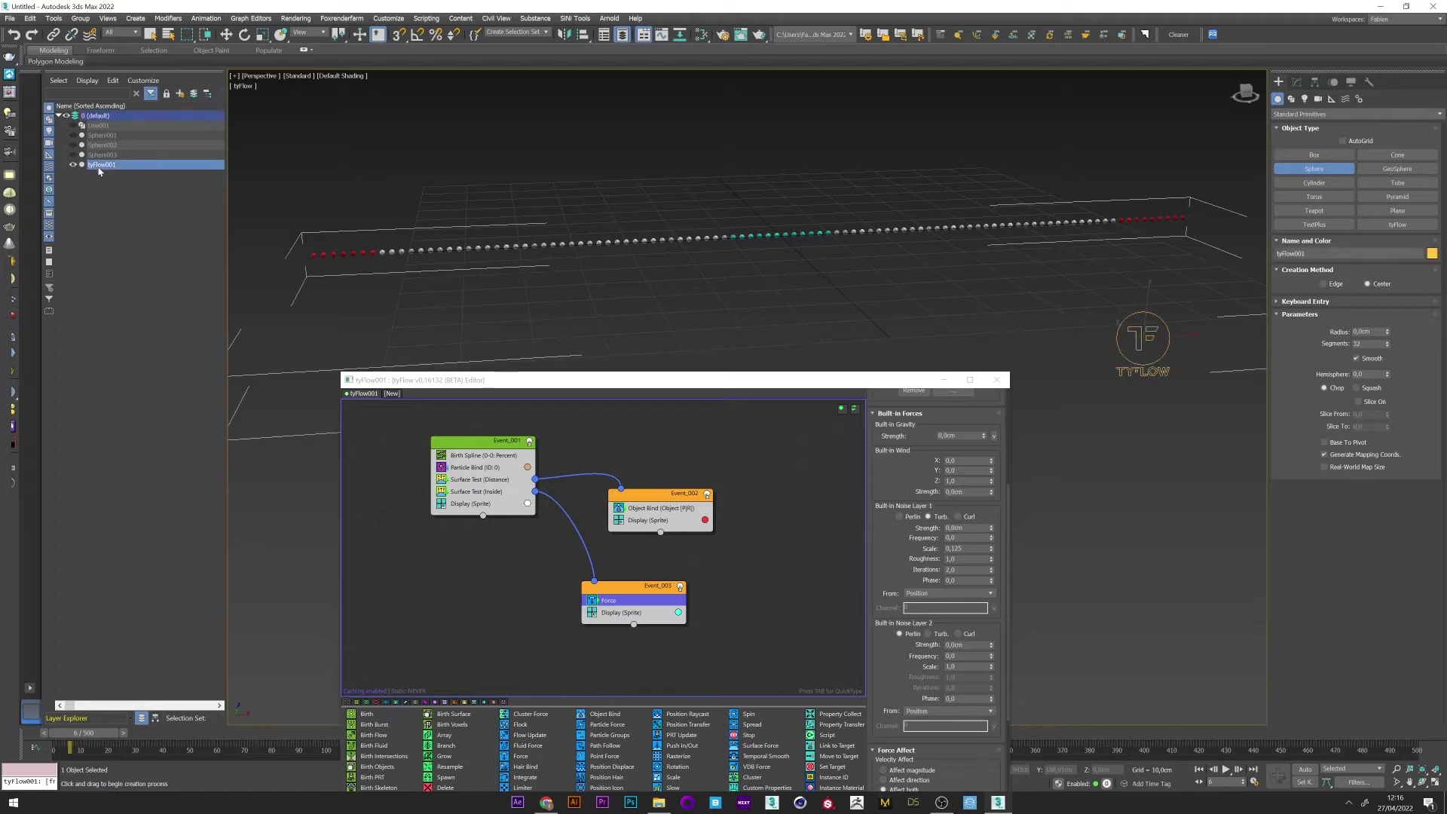
click(268, 19)
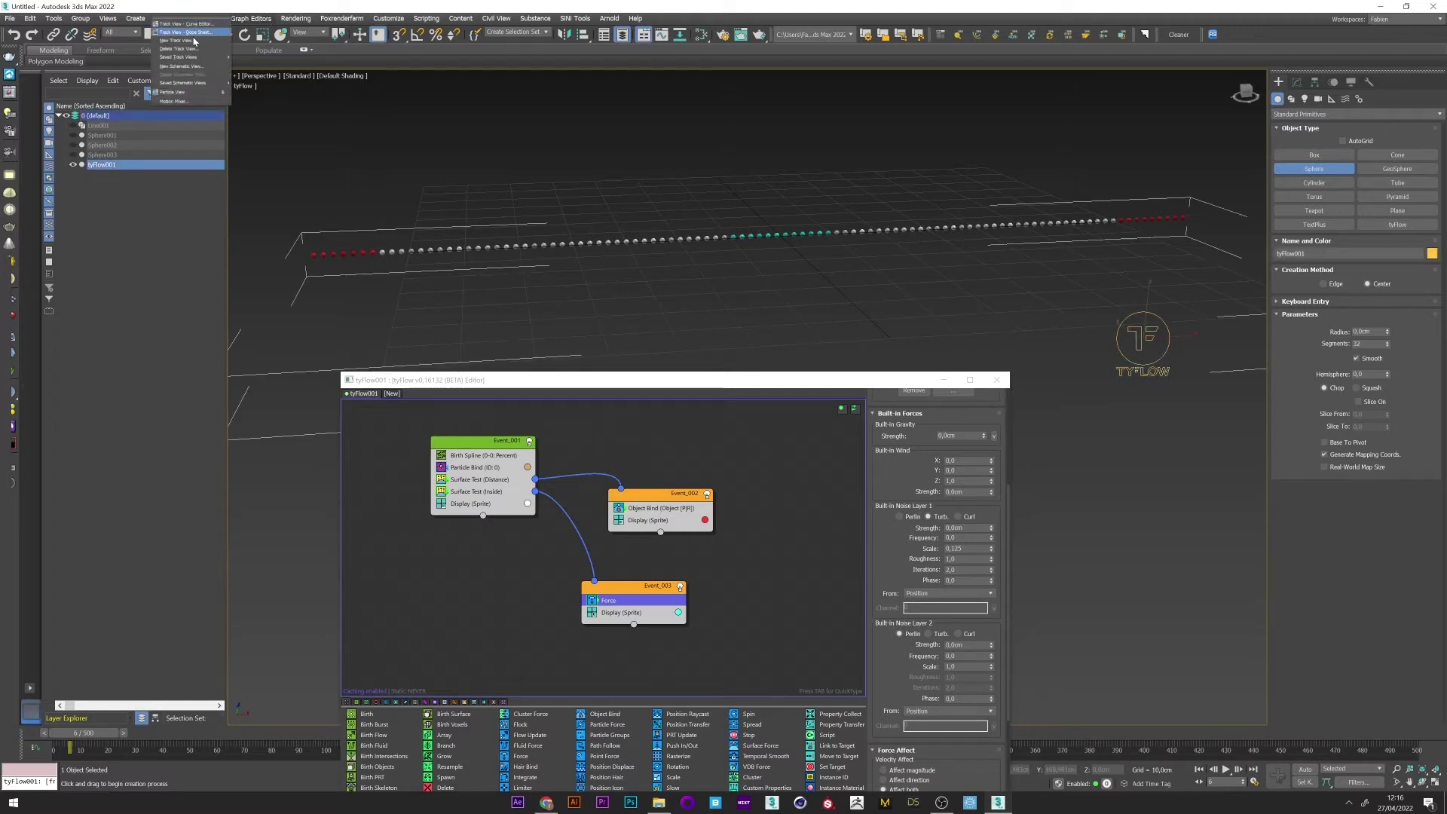
click(176, 41)
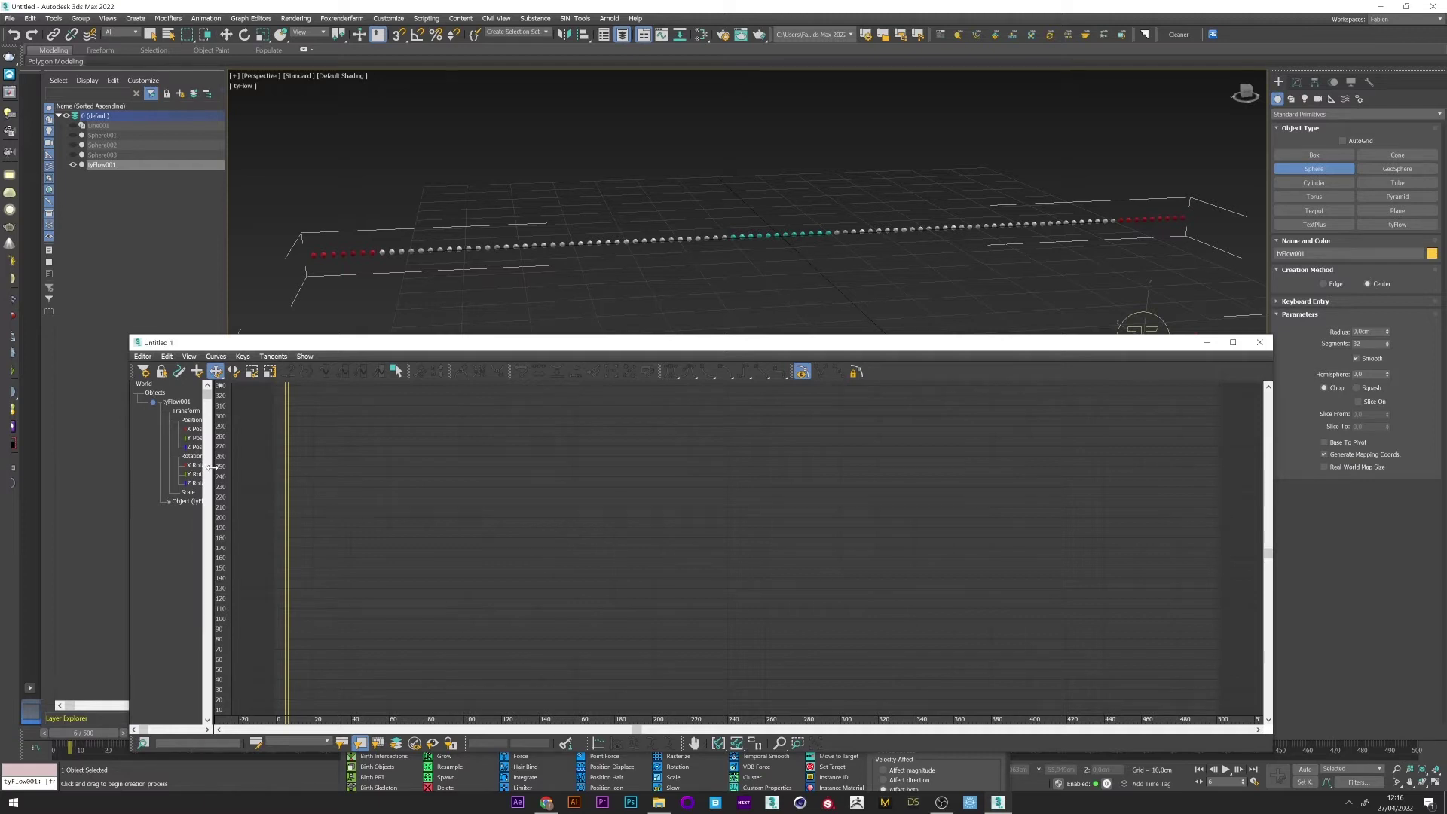
drag(208, 467, 354, 469)
click(168, 502)
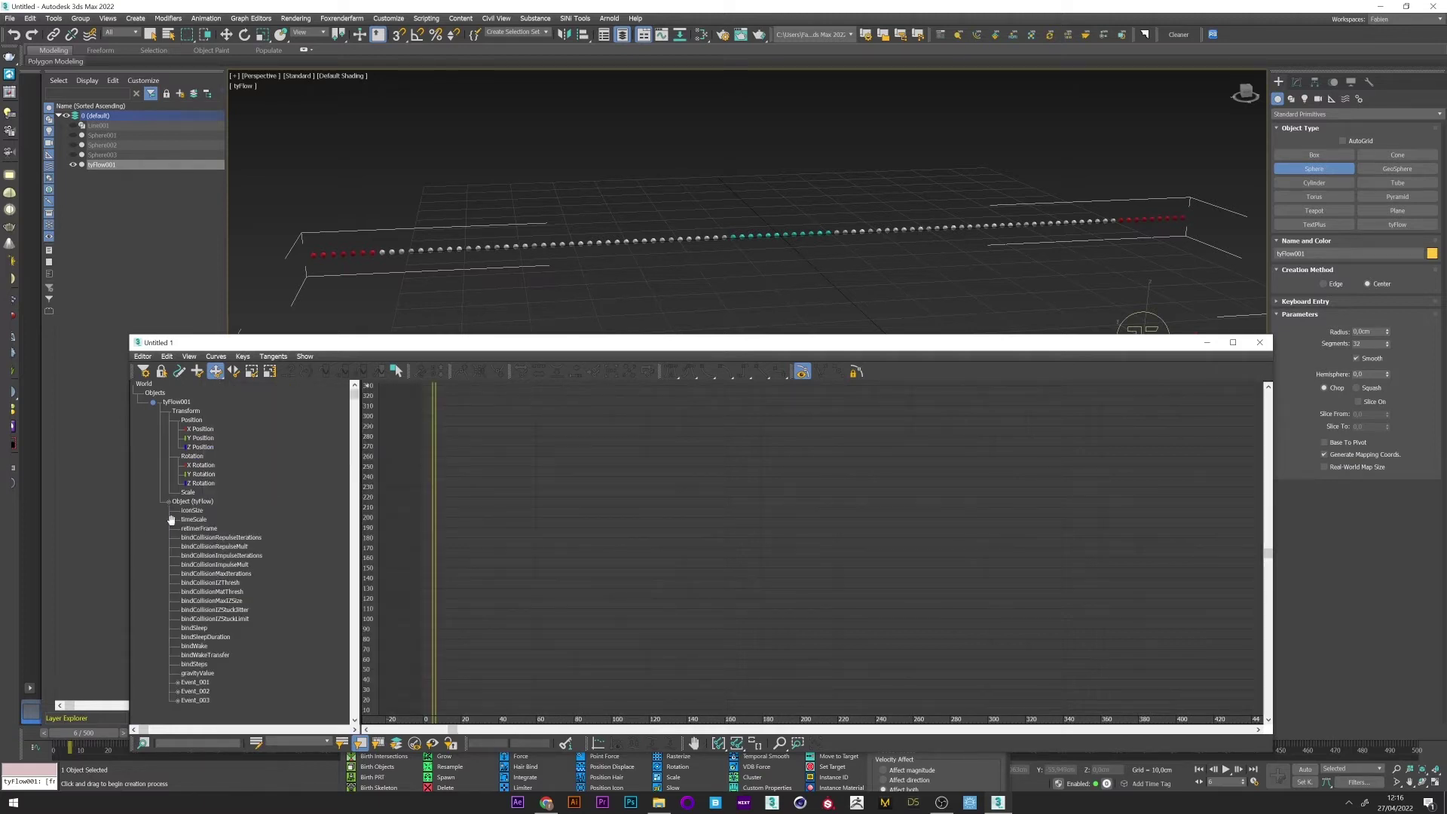
drag(272, 614, 277, 541)
click(178, 628)
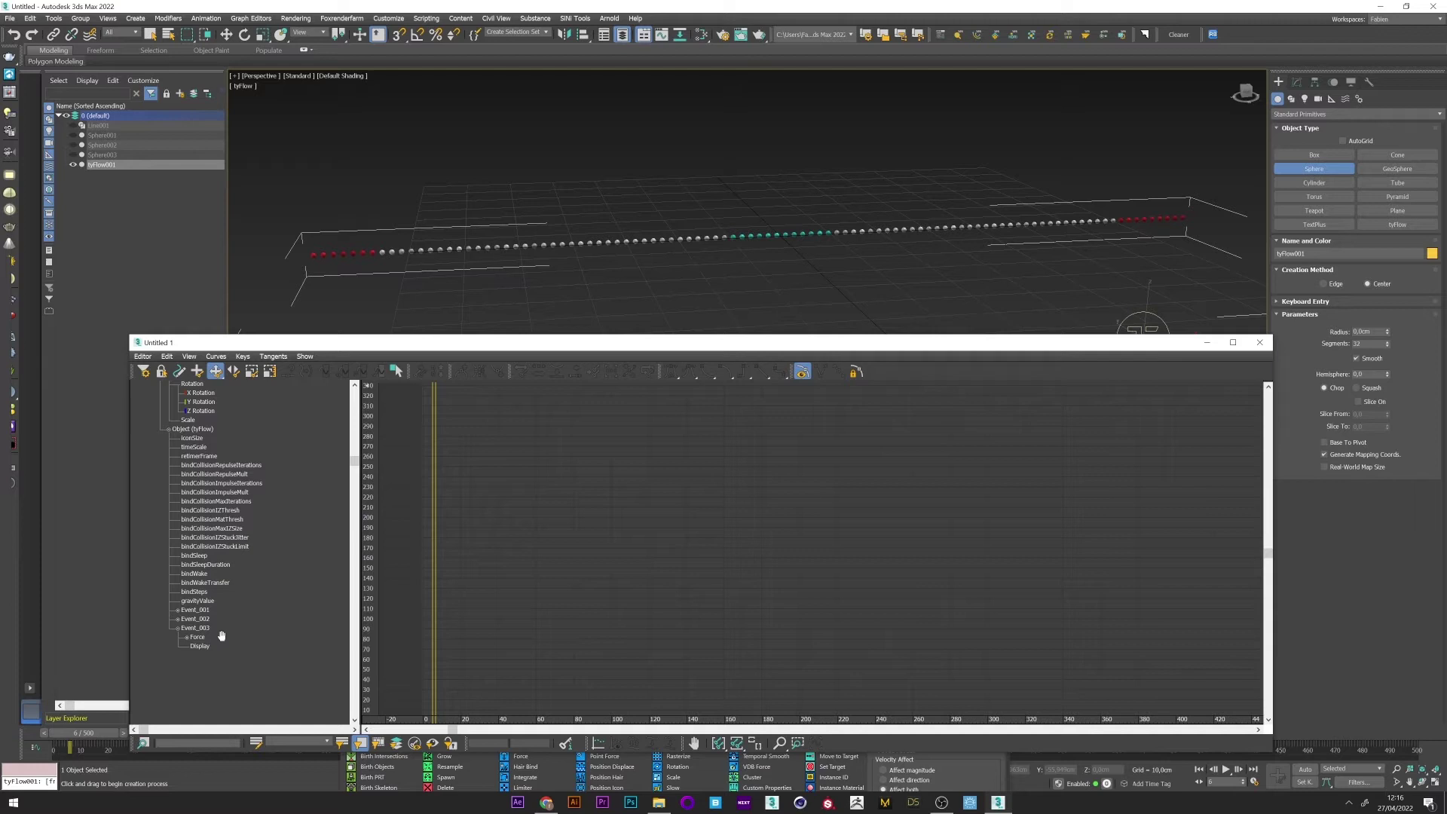
click(186, 637)
drag(301, 652, 288, 488)
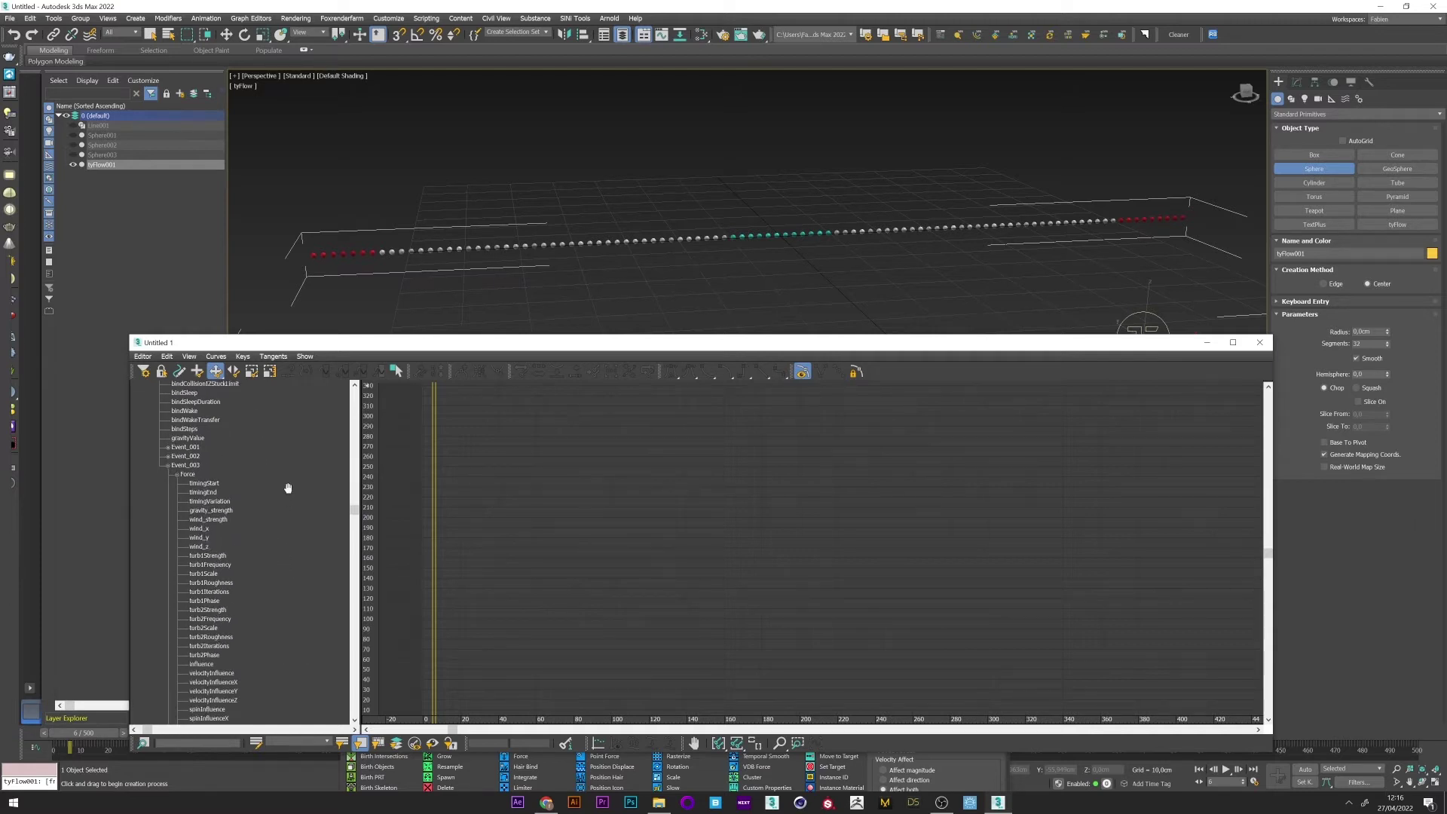
- Assign an AudioFloat controller to the Force operator's turb1Strength track
click(205, 557)
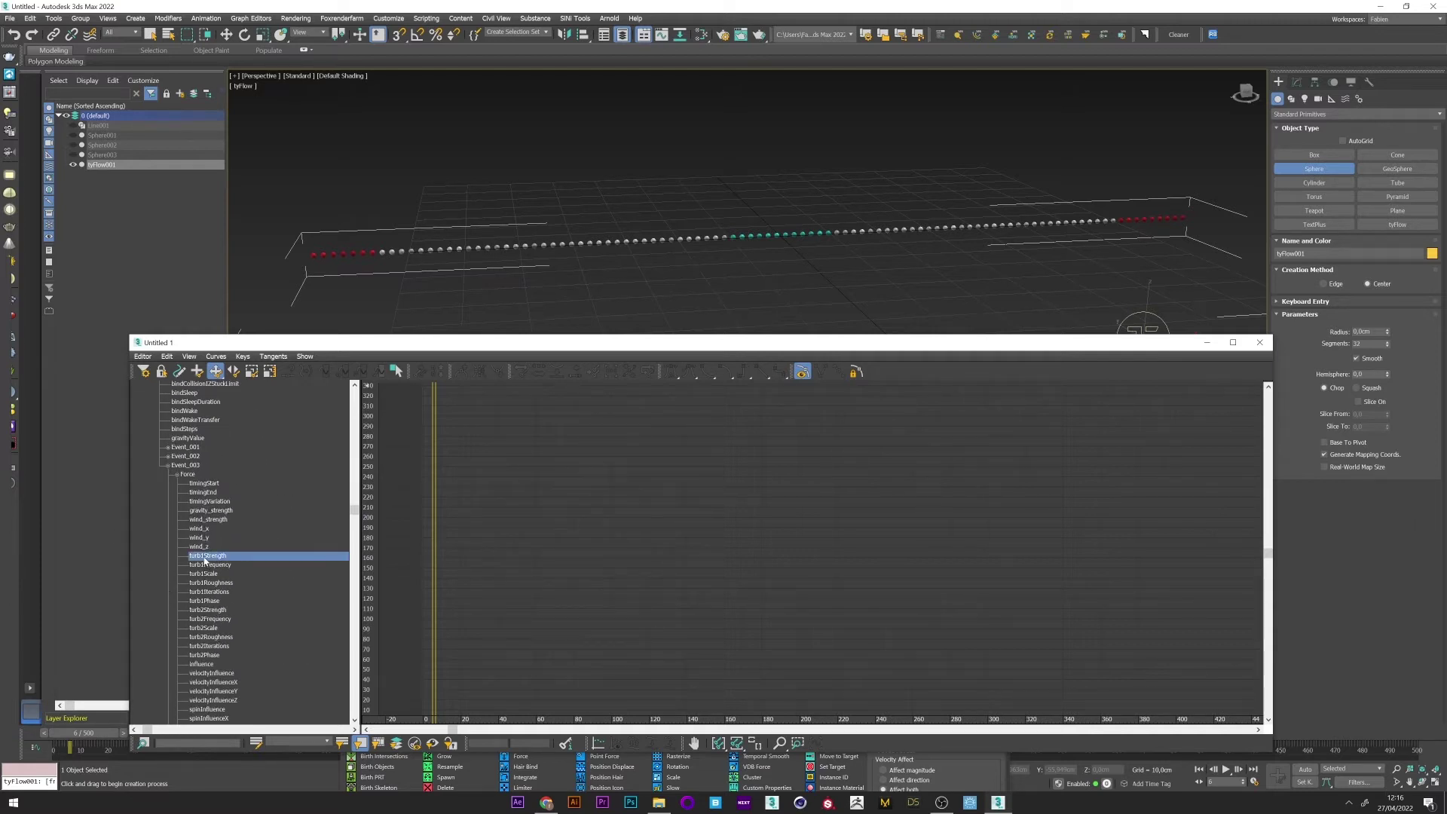
click(221, 611)
click(200, 556)
right_click(200, 556)
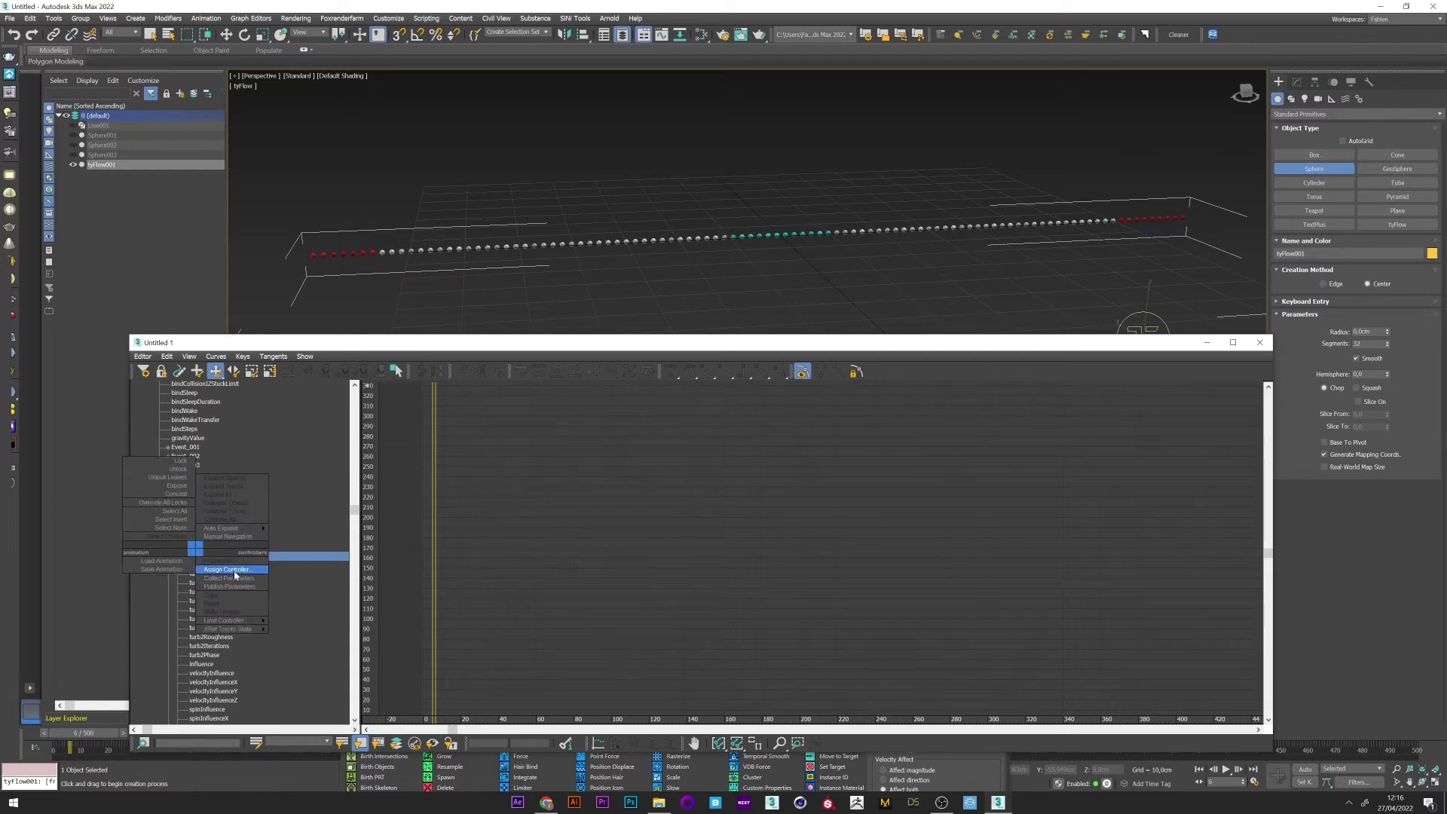
click(226, 569)
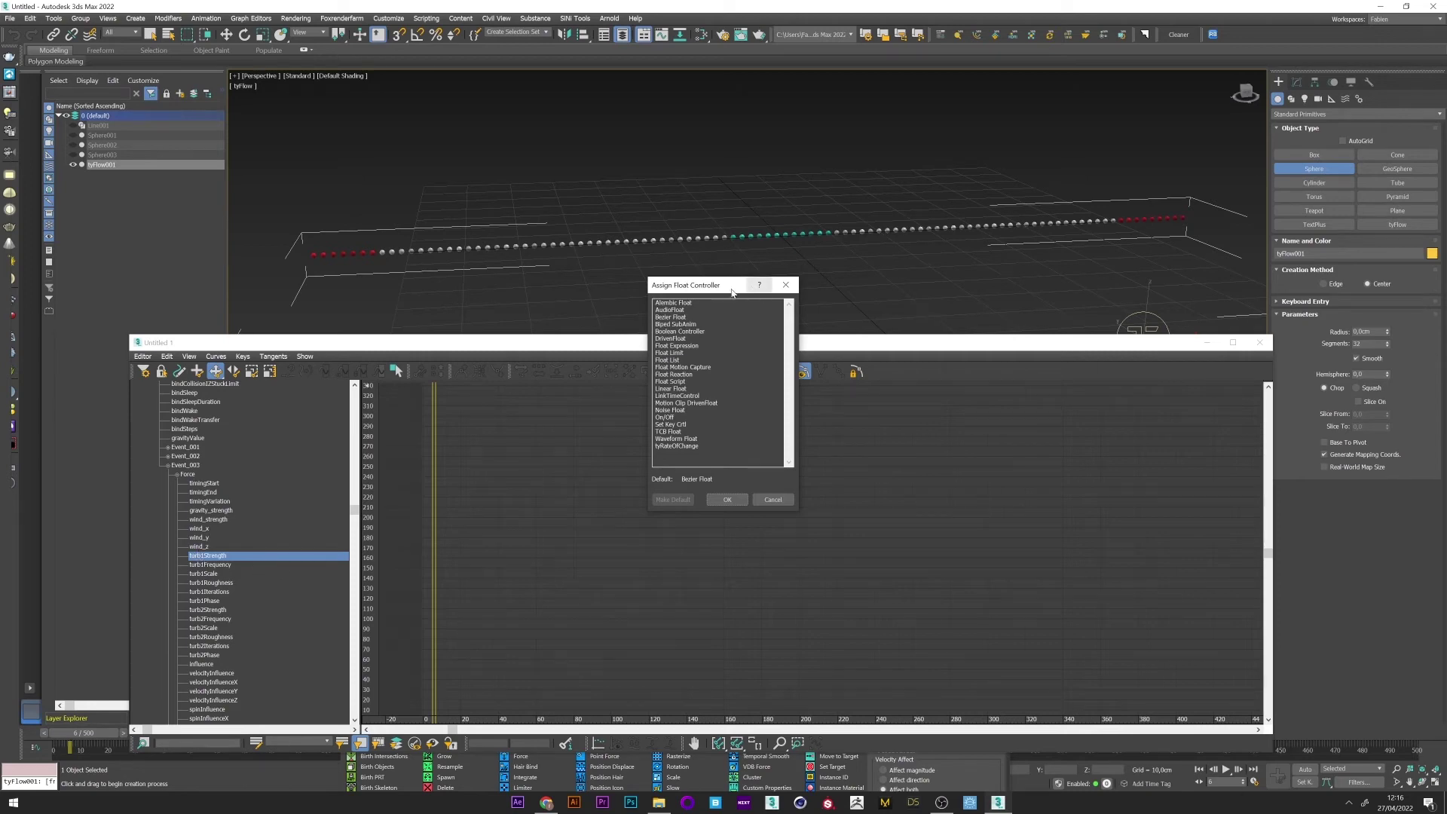
double_click(670, 311)
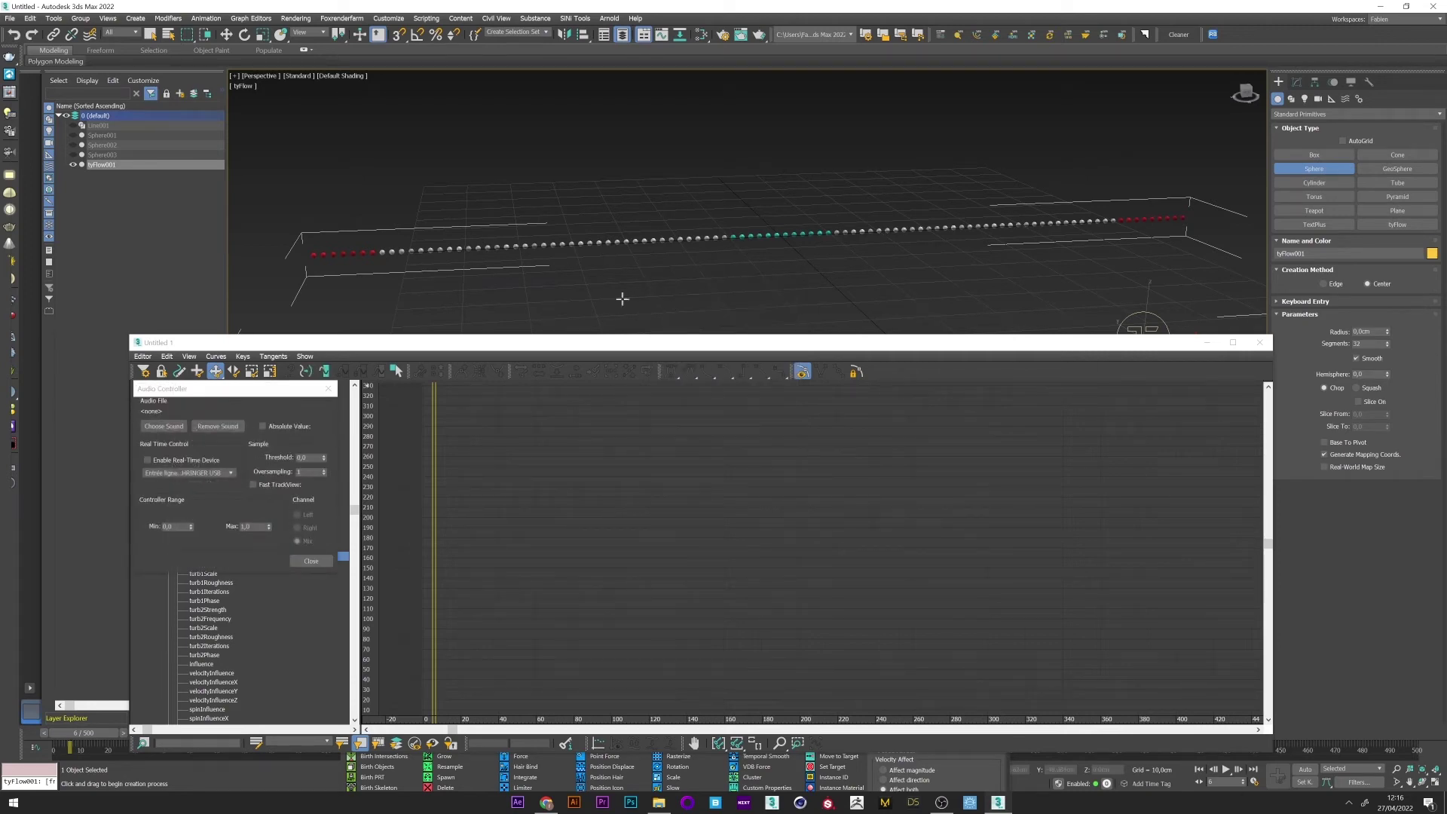
- Load Song-complete-Left into the audio controller, using the Left channel, oversampling 5 and a maximum of 5, and preview the motion
click(164, 425)
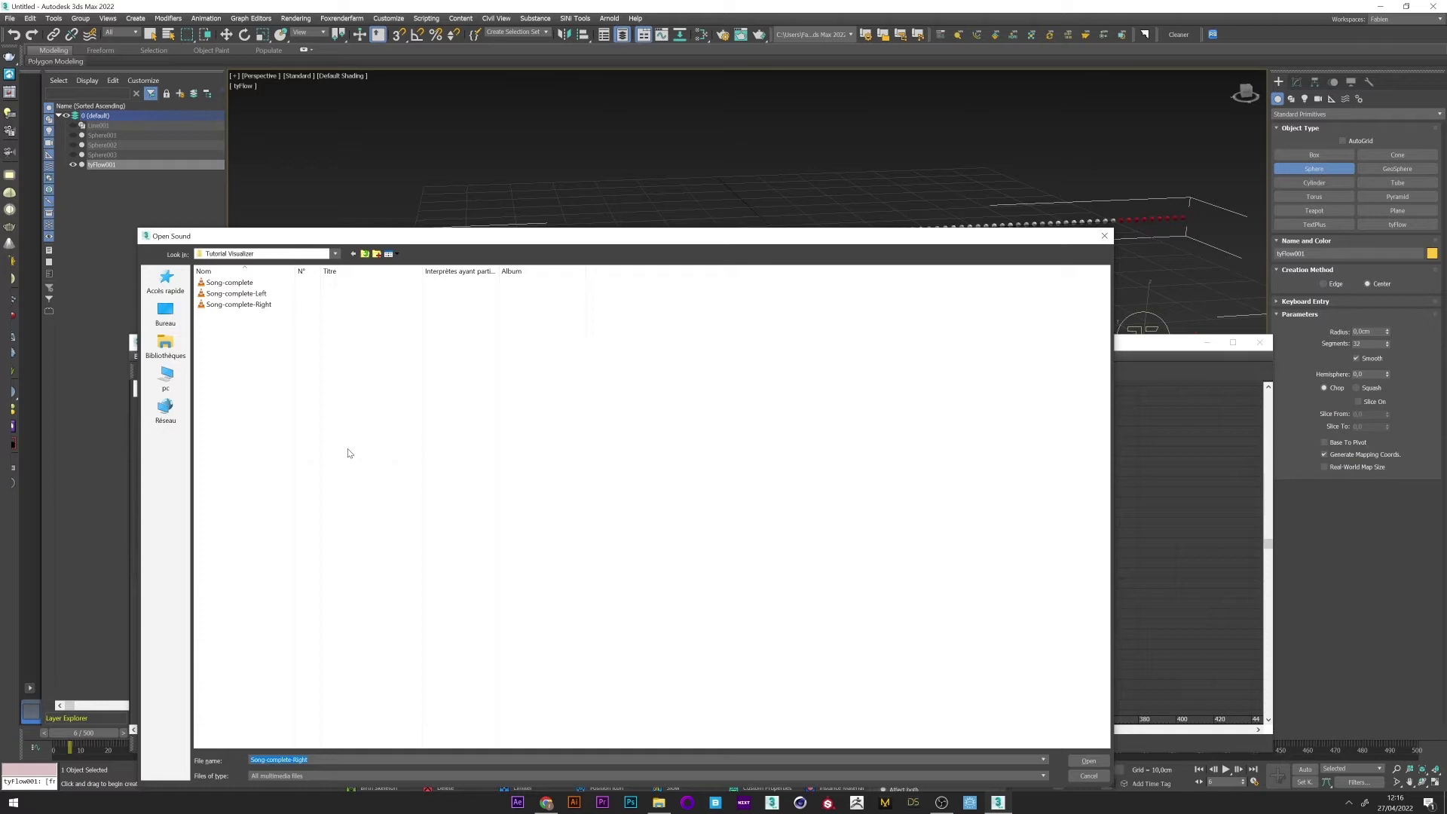
click(238, 305)
double_click(236, 293)
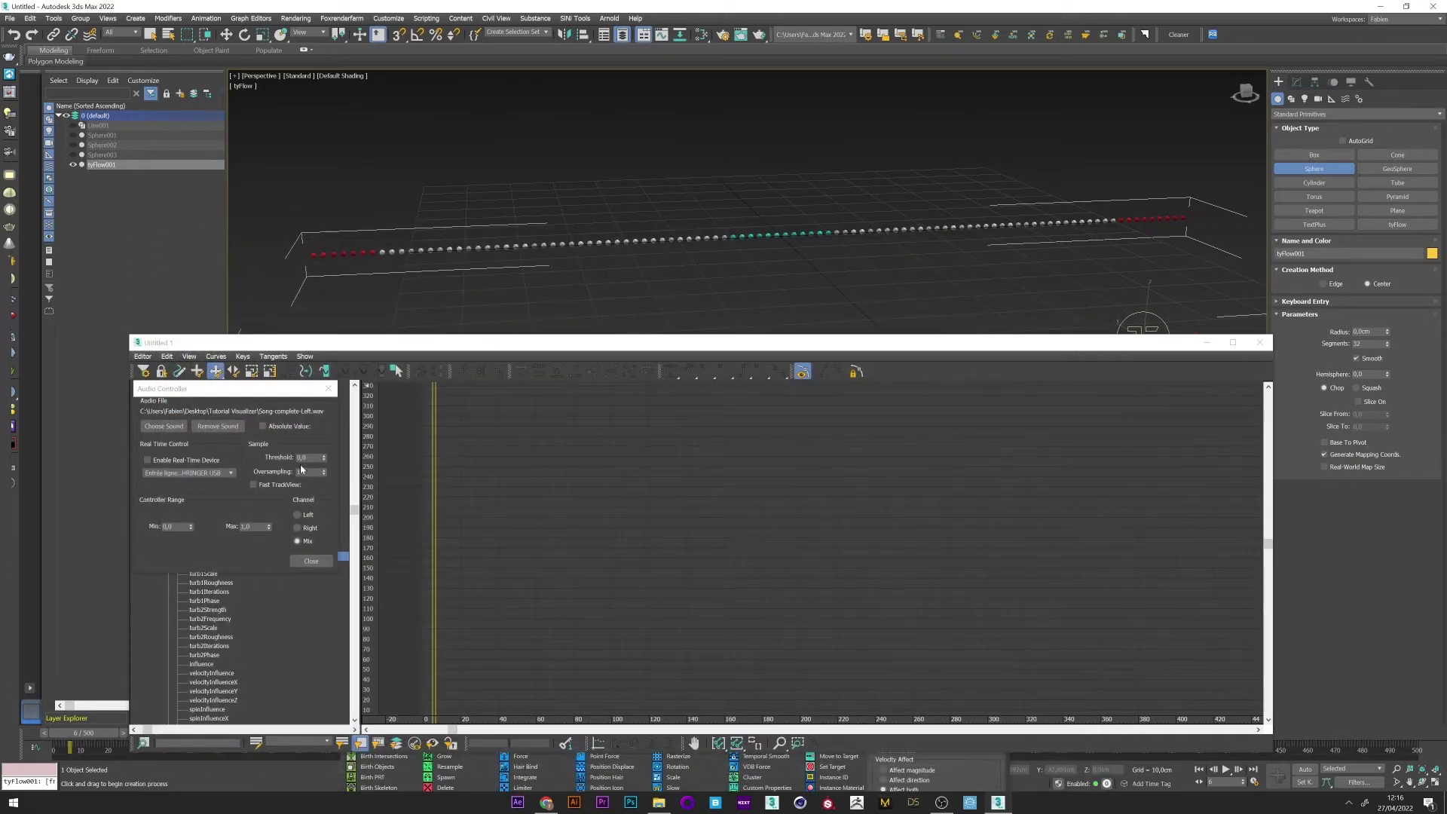
click(304, 516)
double_click(307, 471)
text(5)
click(248, 526)
text(5)
drag(89, 736, 292, 727)
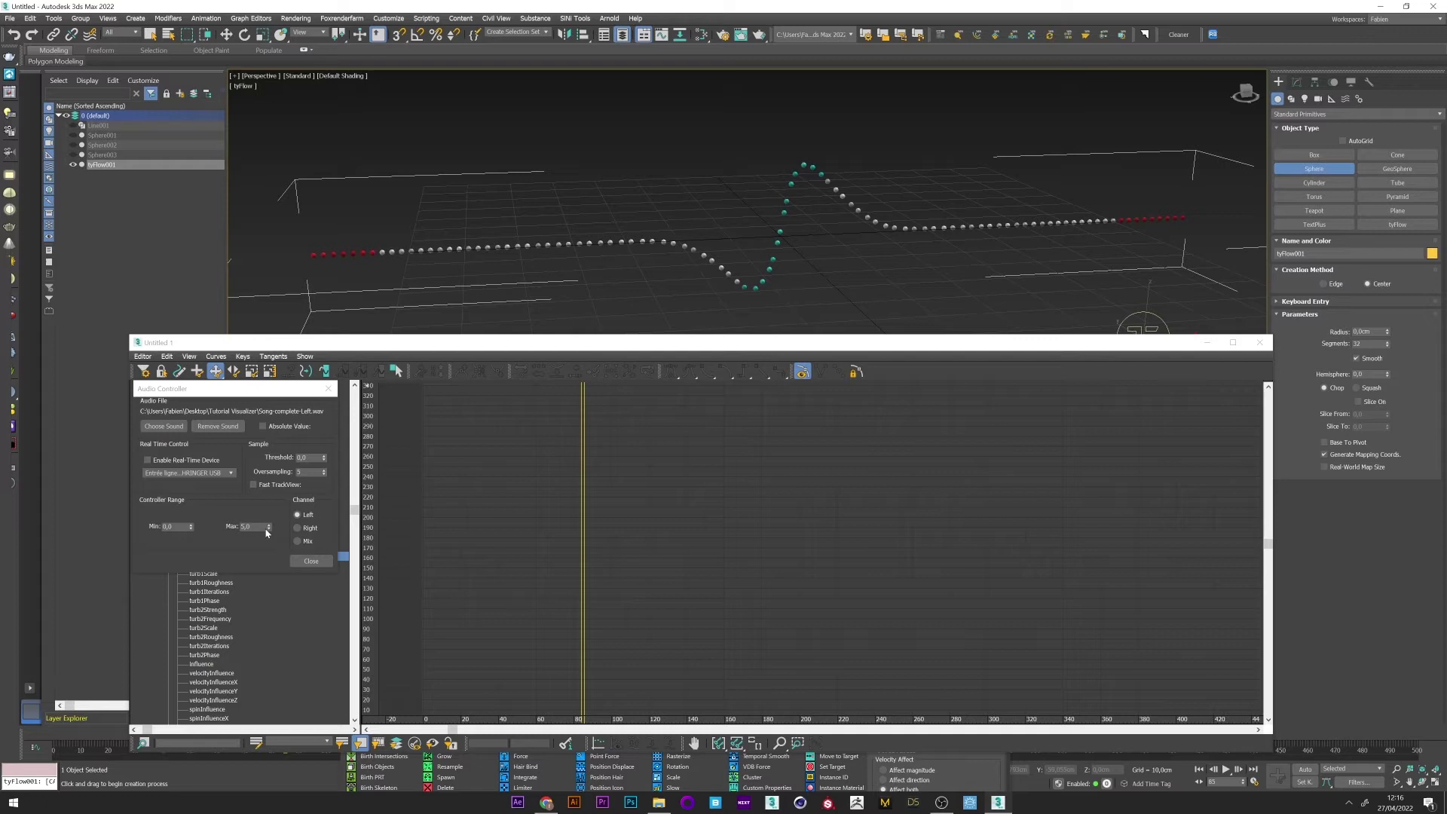
- Try a maximum controller range of 10 for the turb1Strength audio controller
click(253, 526)
text(10)
key(Return)
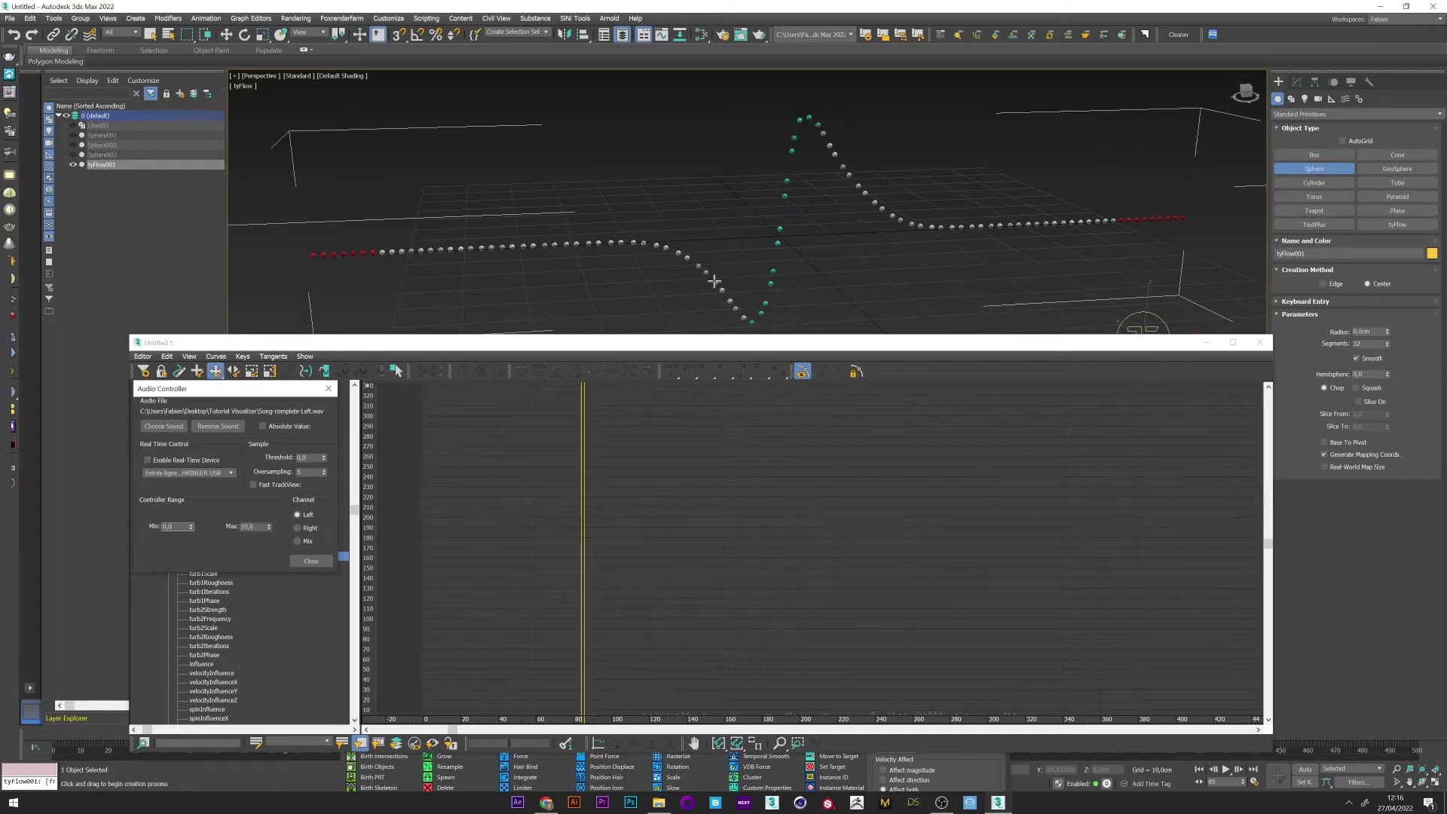
- Set the turb1Strength audio controller's maximum range back to 5 and close its settings
click(243, 525)
text(5)
key(Return)
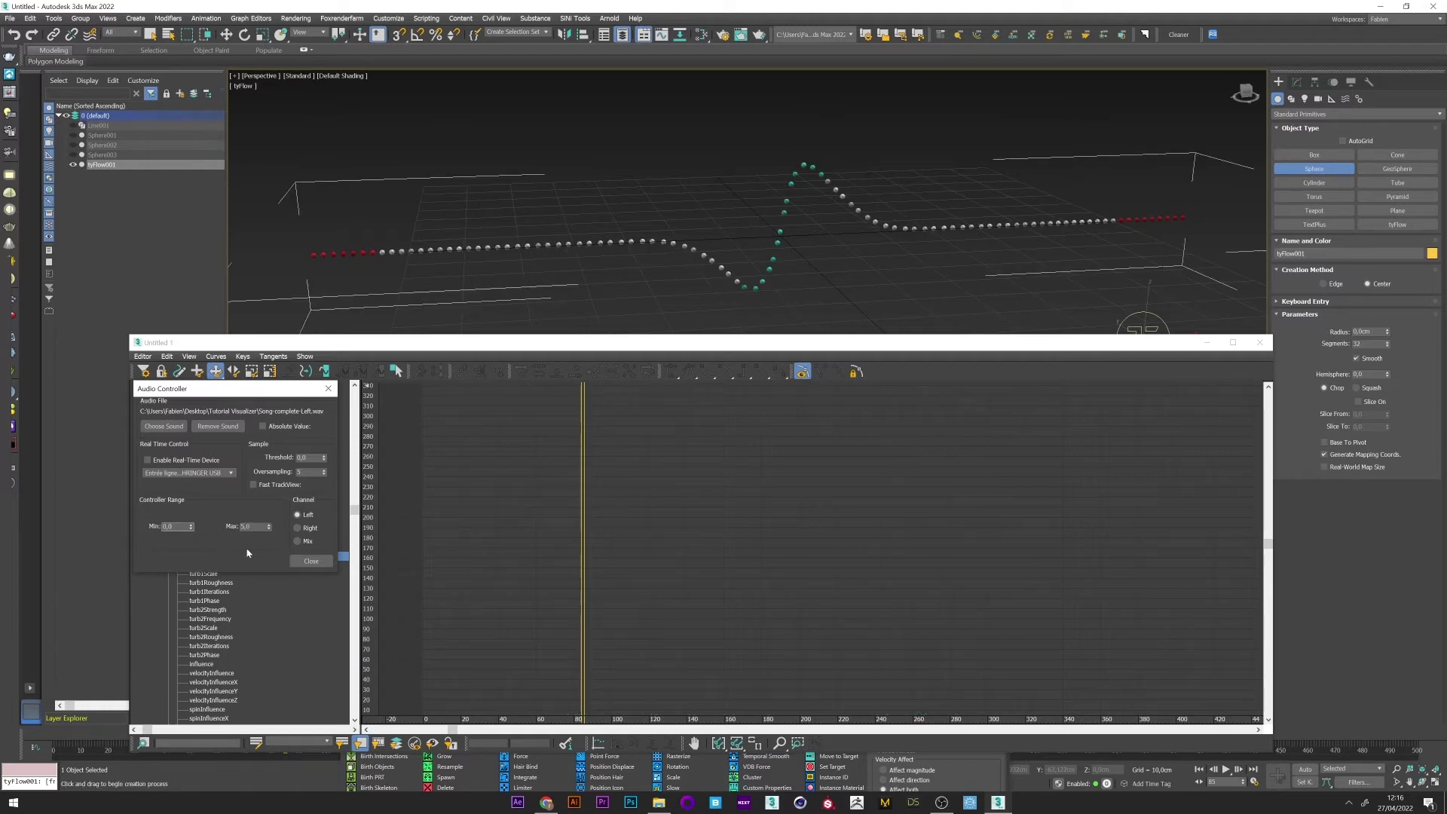
click(309, 562)
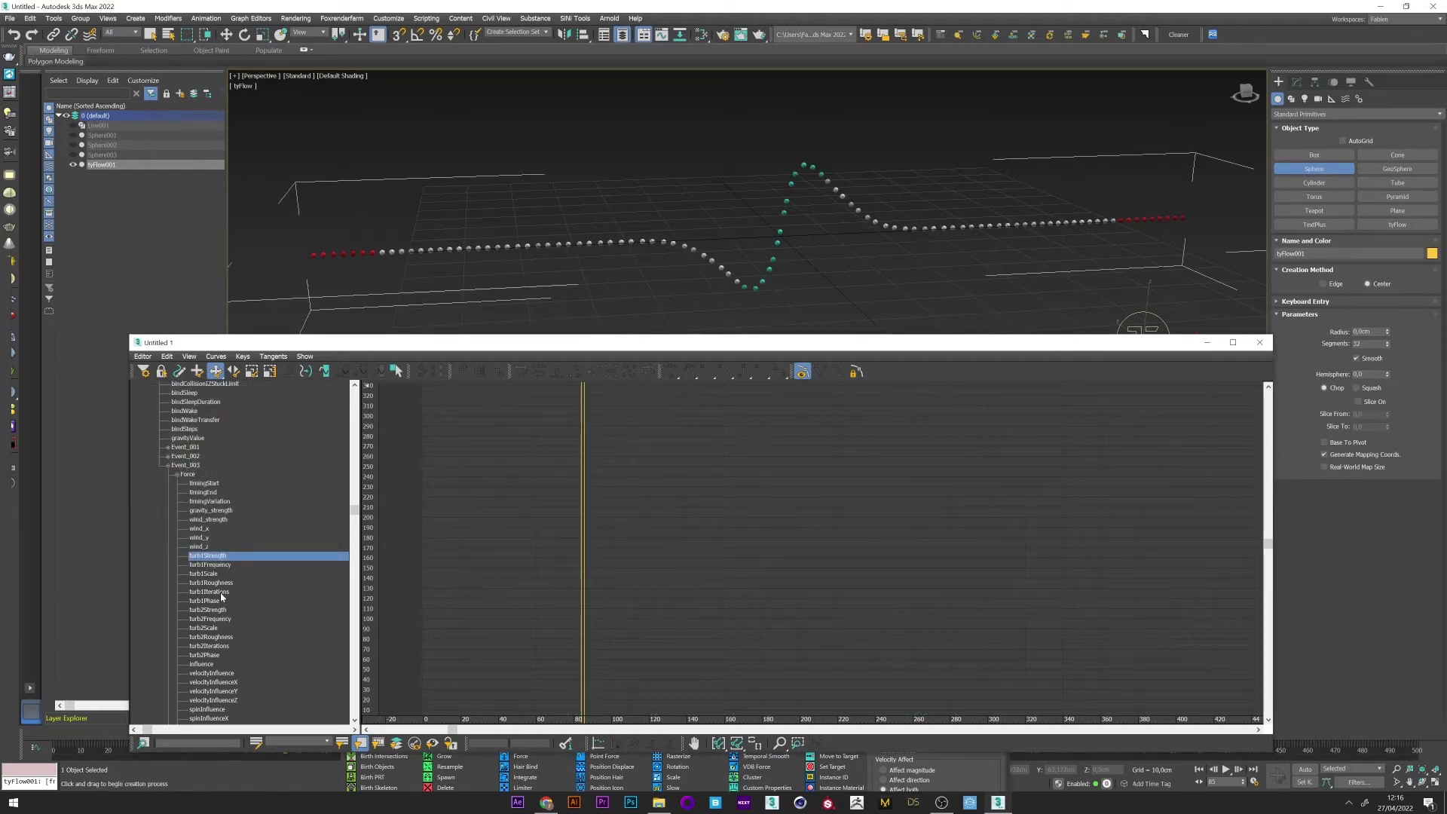
- Assign an AudioFloat controller to the Force operator's turb2Strength track
click(211, 610)
right_click(211, 610)
click(240, 625)
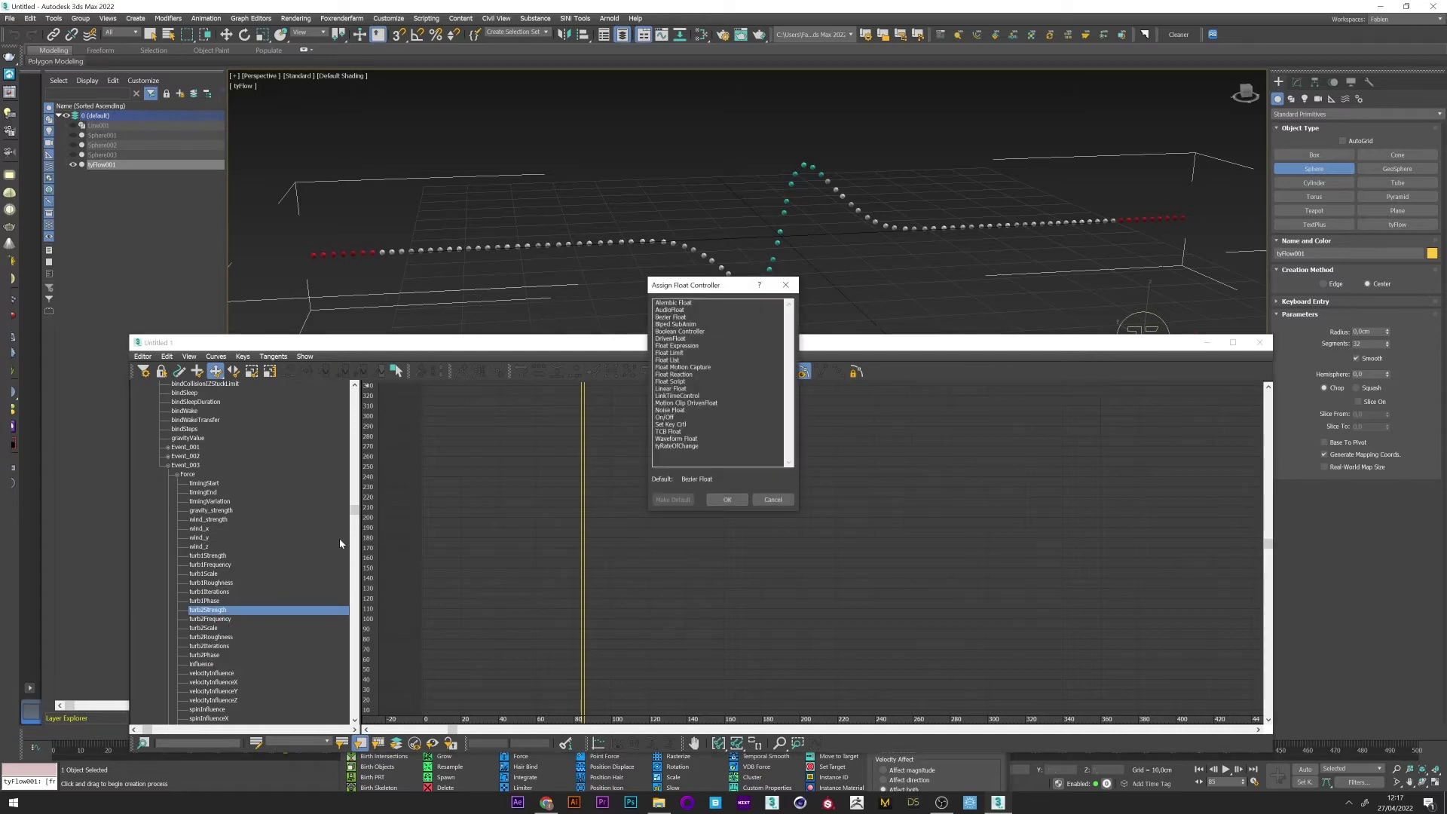
double_click(673, 310)
- Load Song-complete-Right into the turb2Strength controller with the Right channel, oversampling 5 and maximum 5, close it and preview the animation
click(157, 427)
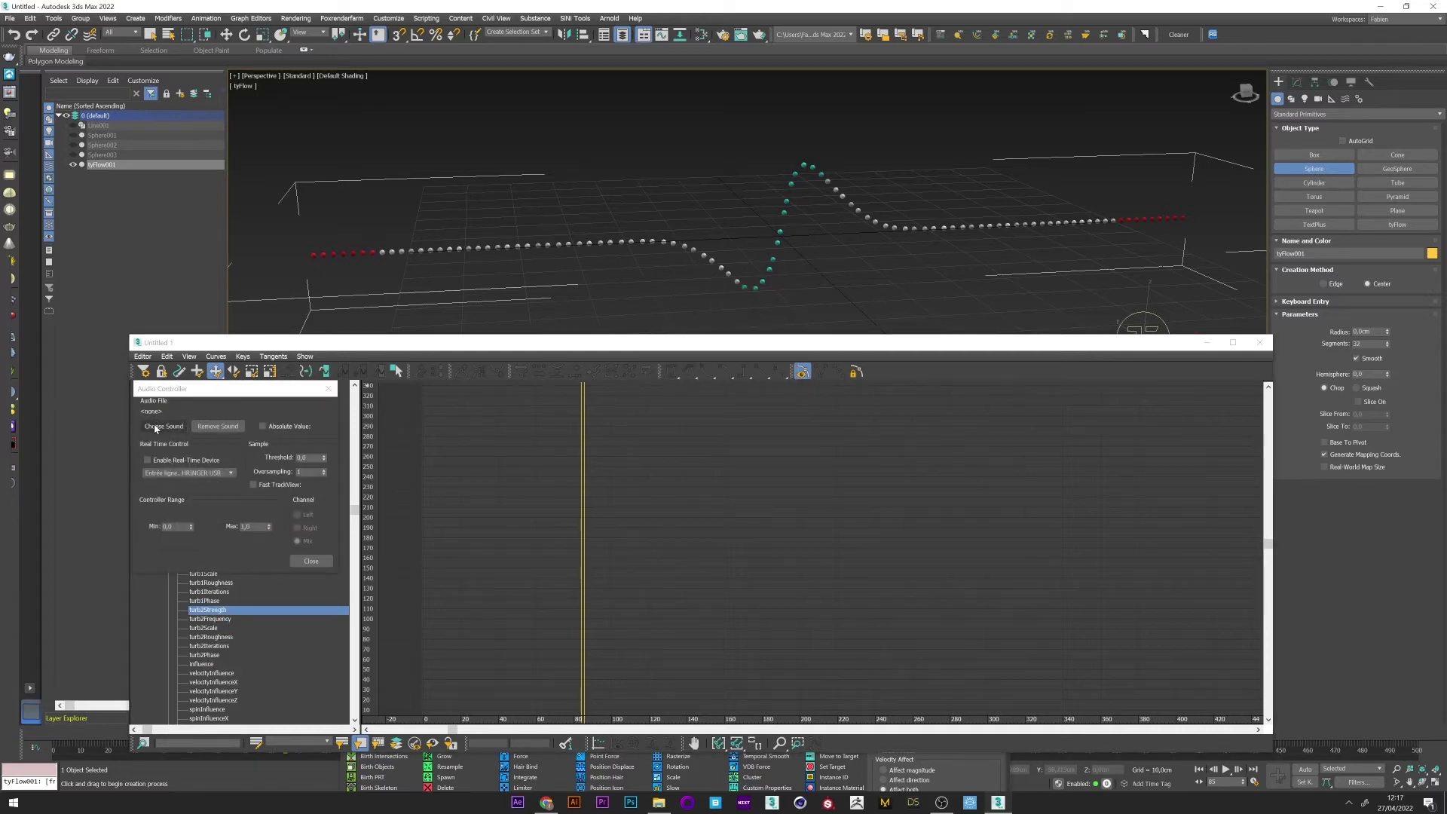
double_click(238, 304)
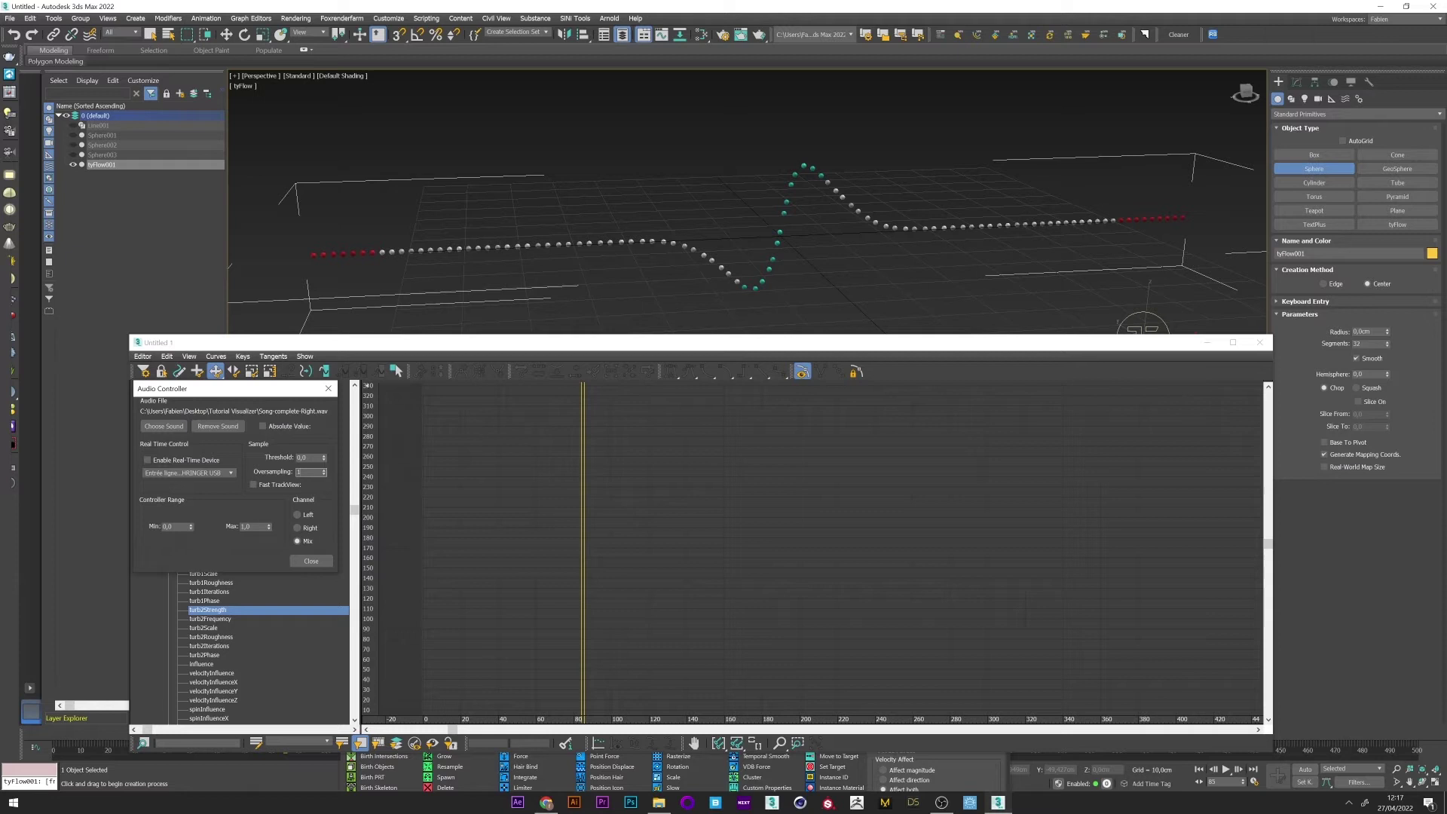
click(311, 528)
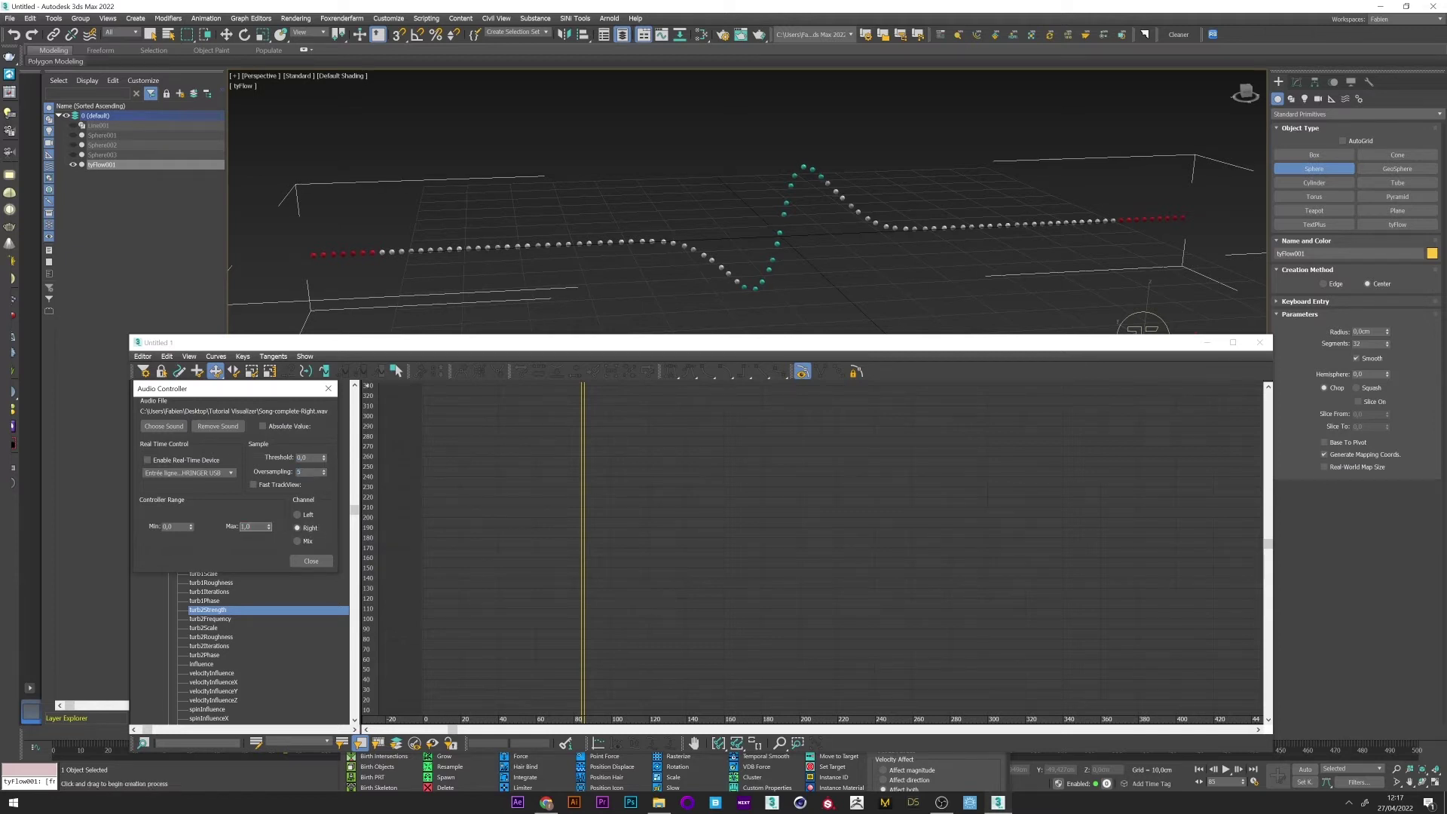
click(310, 561)
drag(68, 734, 369, 716)
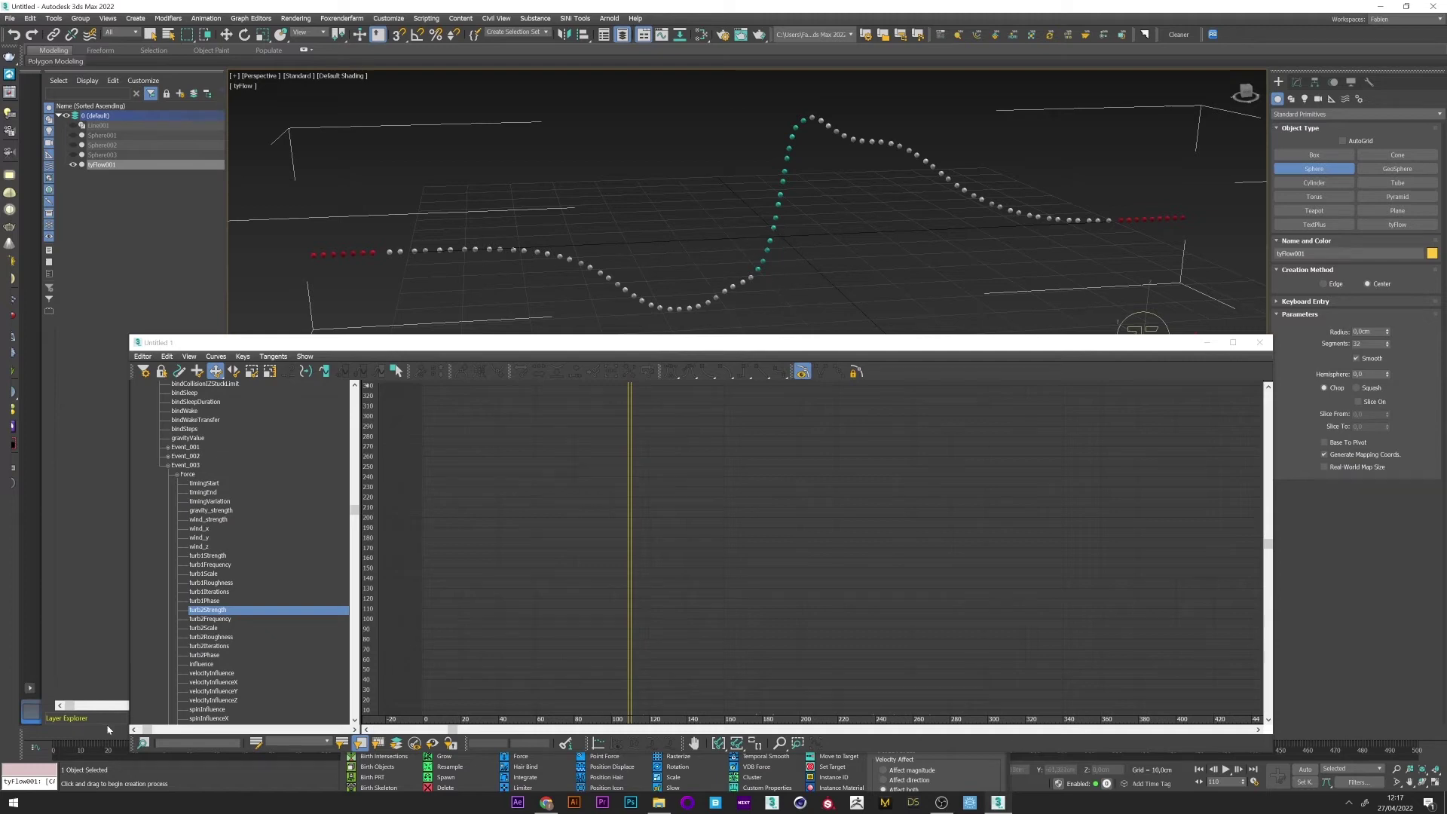
drag(105, 733, 72, 733)
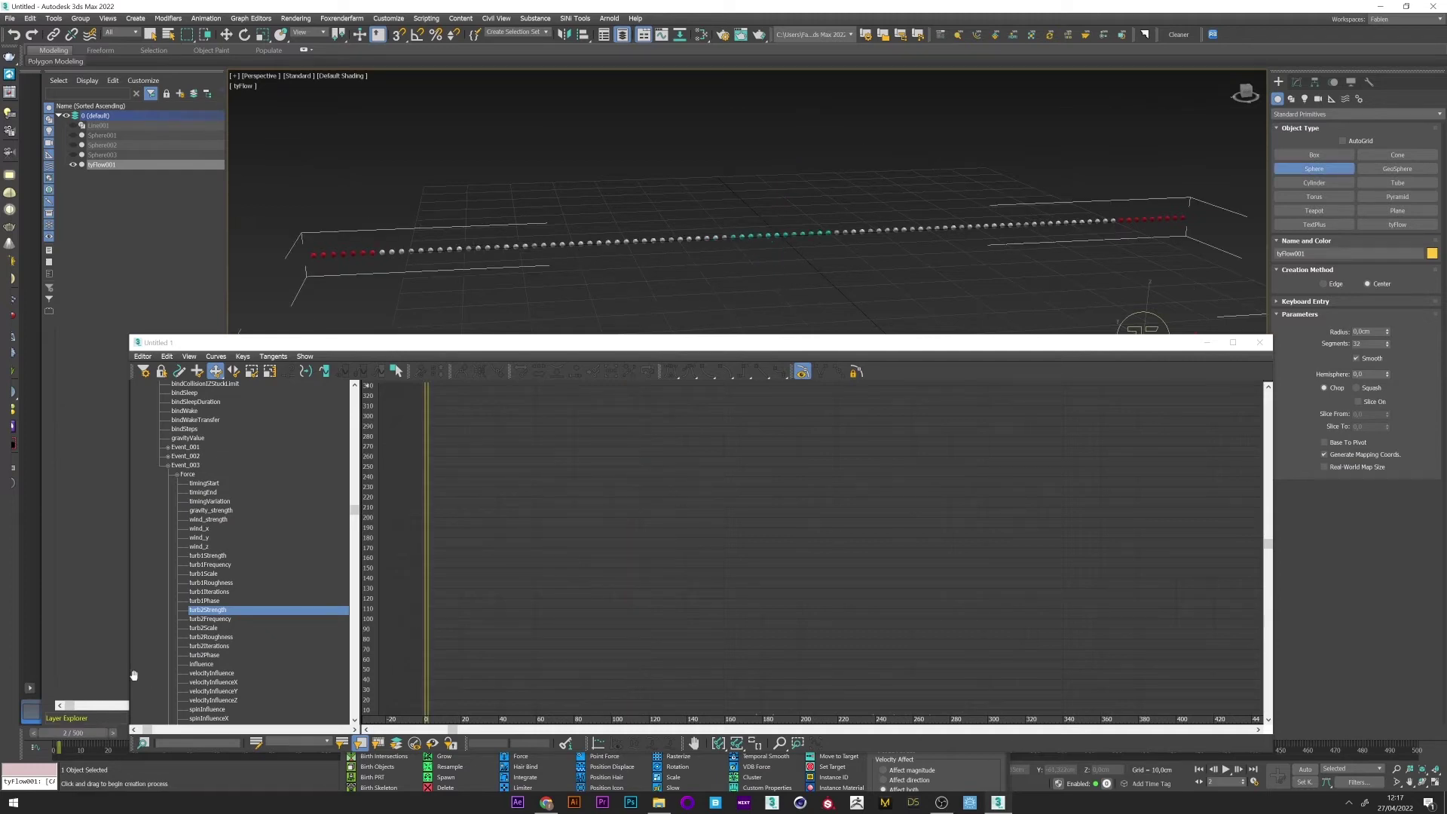
- Minimize the track view and add a Custom Properties operator above Particle Bind in the first event
click(1204, 343)
drag(750, 401, 772, 316)
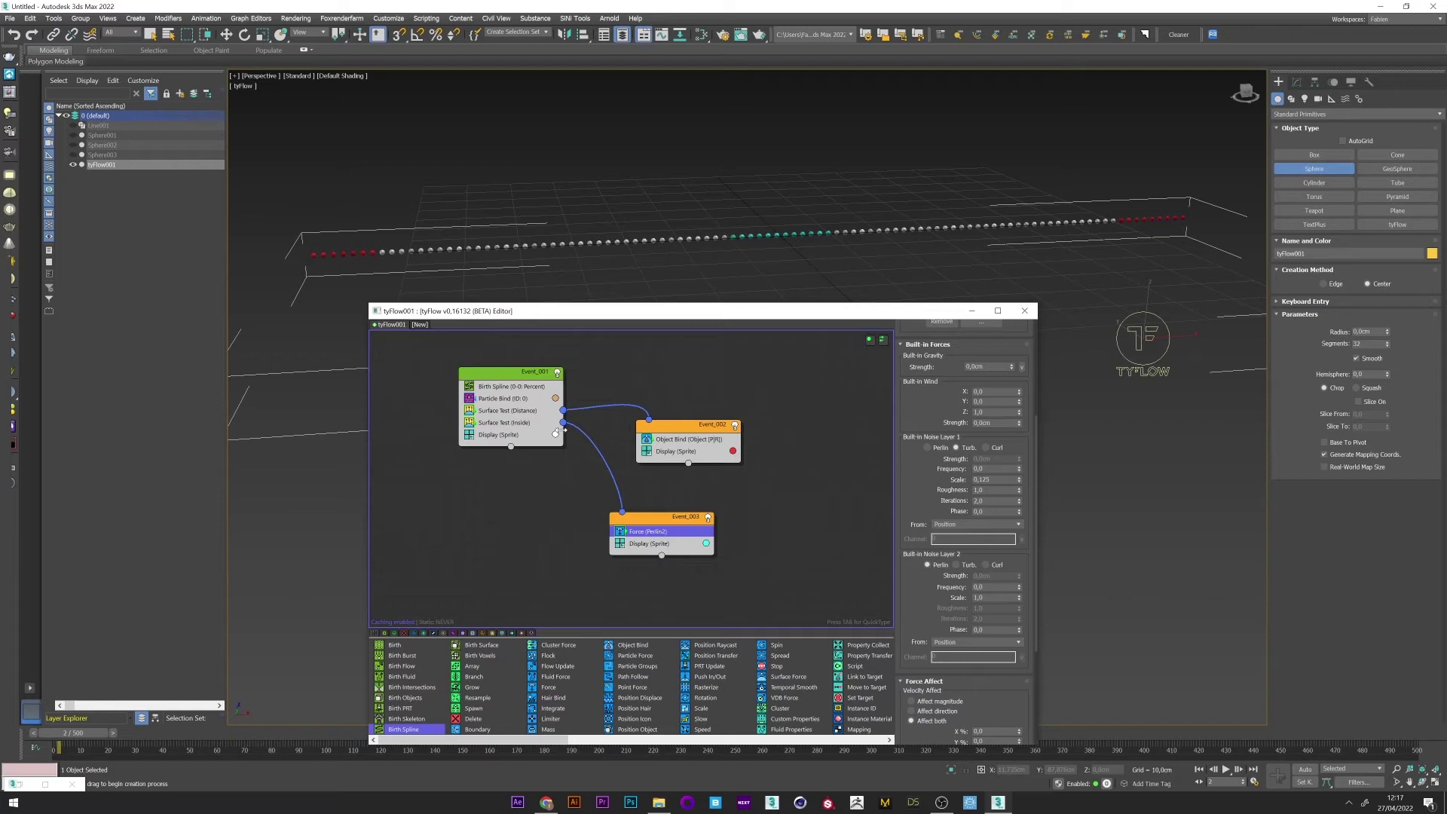
click(496, 398)
key(Tab)
text(cus)
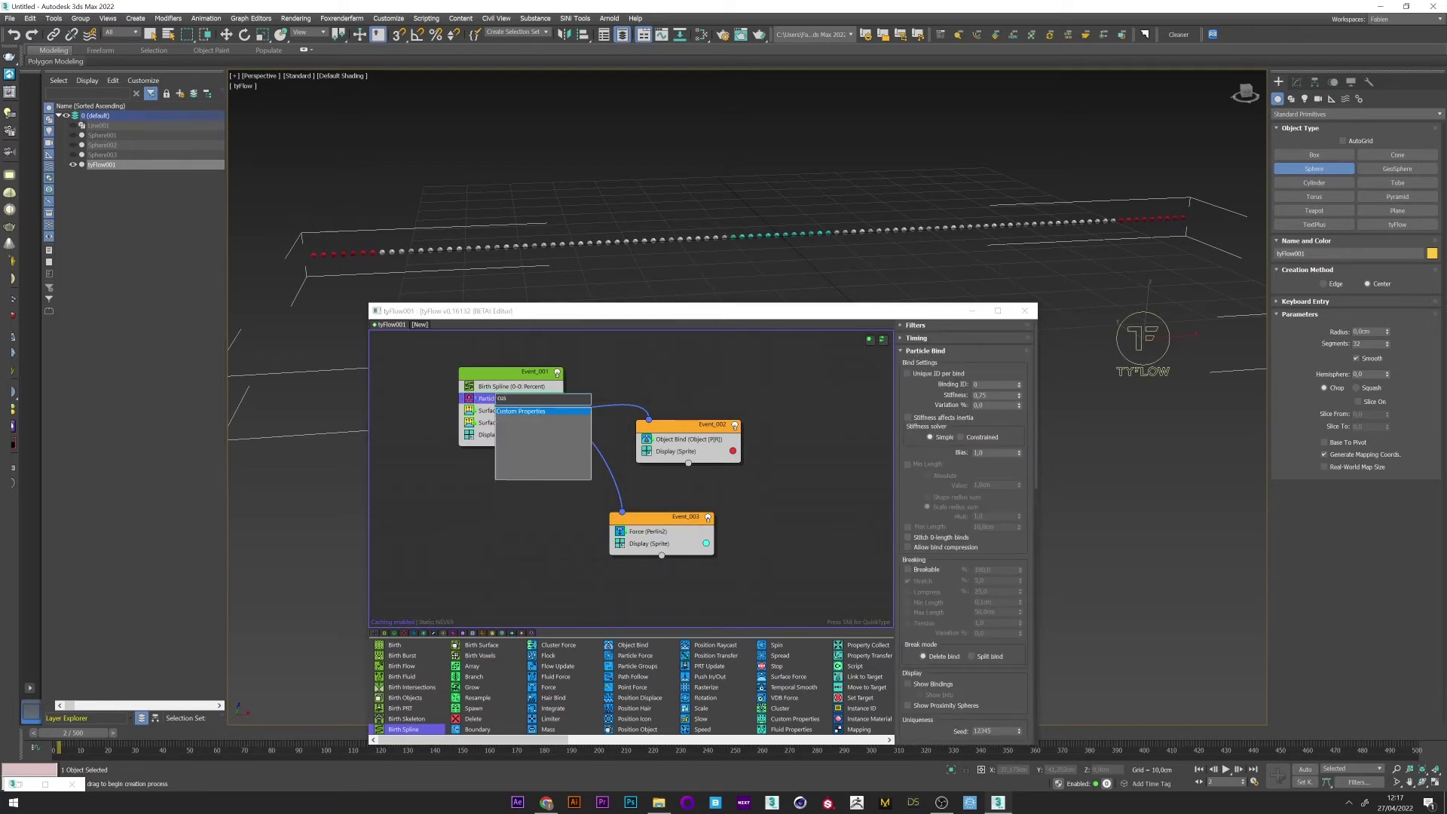
key(Return)
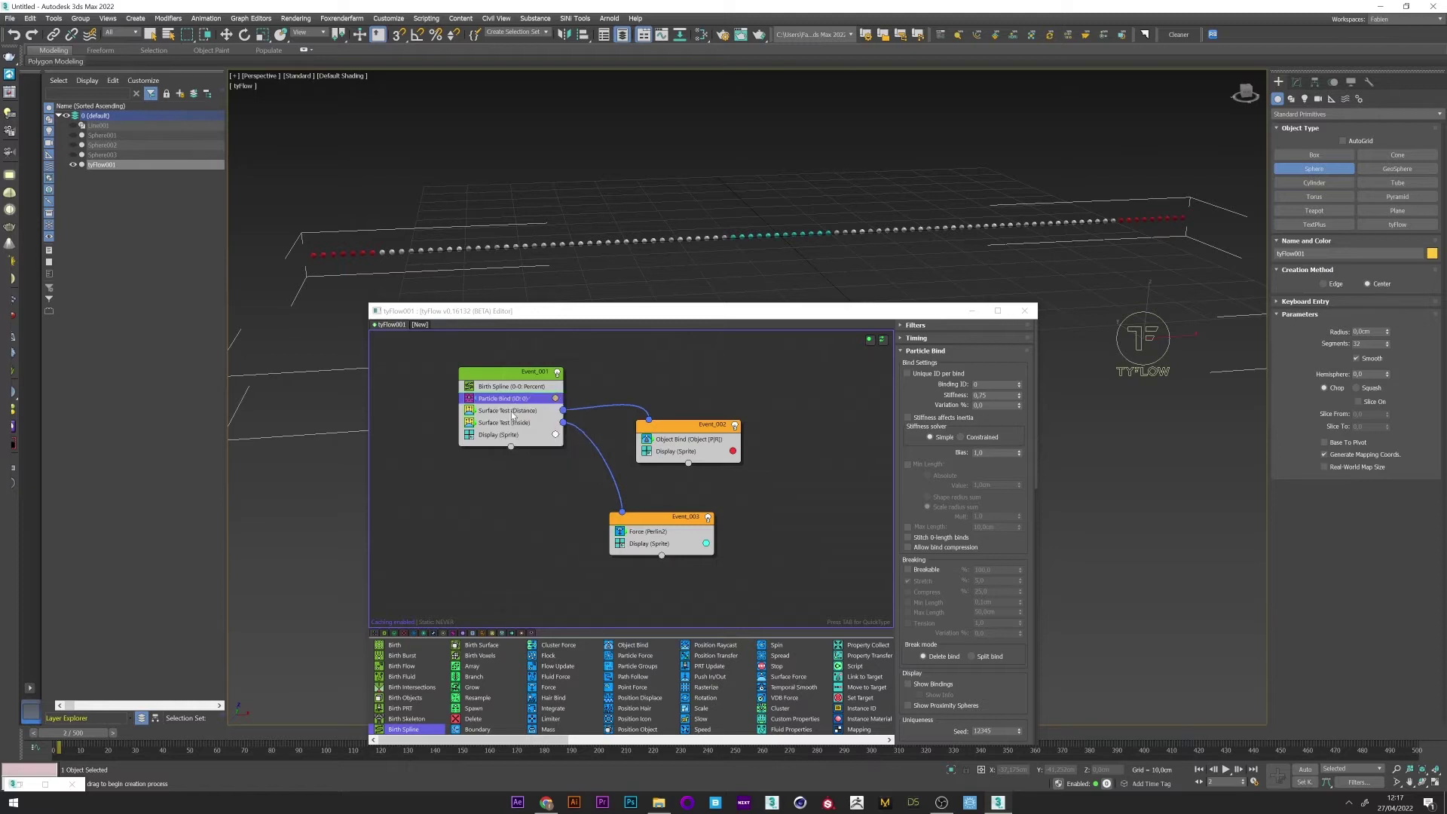
- Set the Custom Properties operator's Custom TM to TM and name its channel position
drag(919, 505, 904, 408)
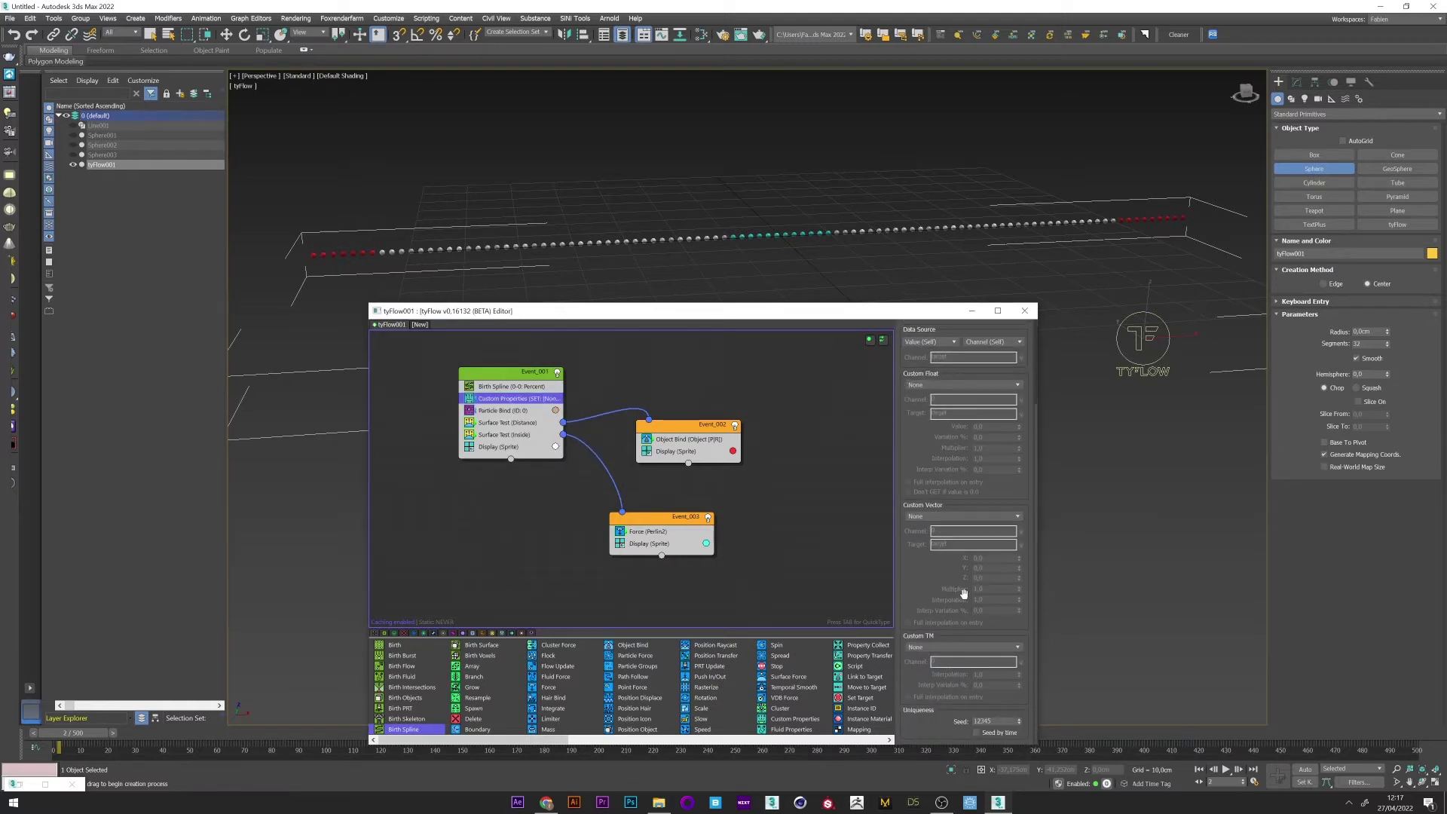
click(919, 646)
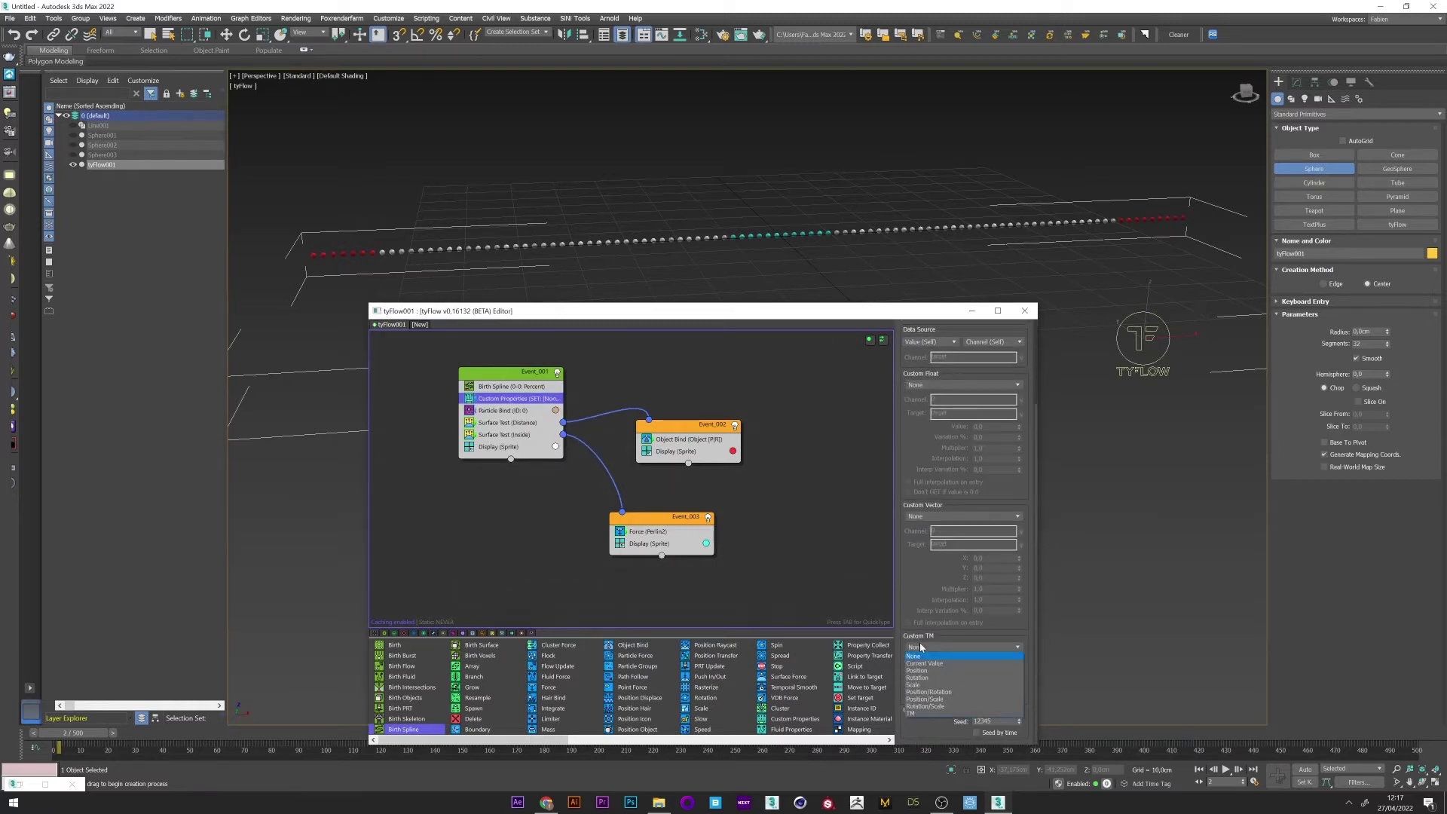
click(915, 712)
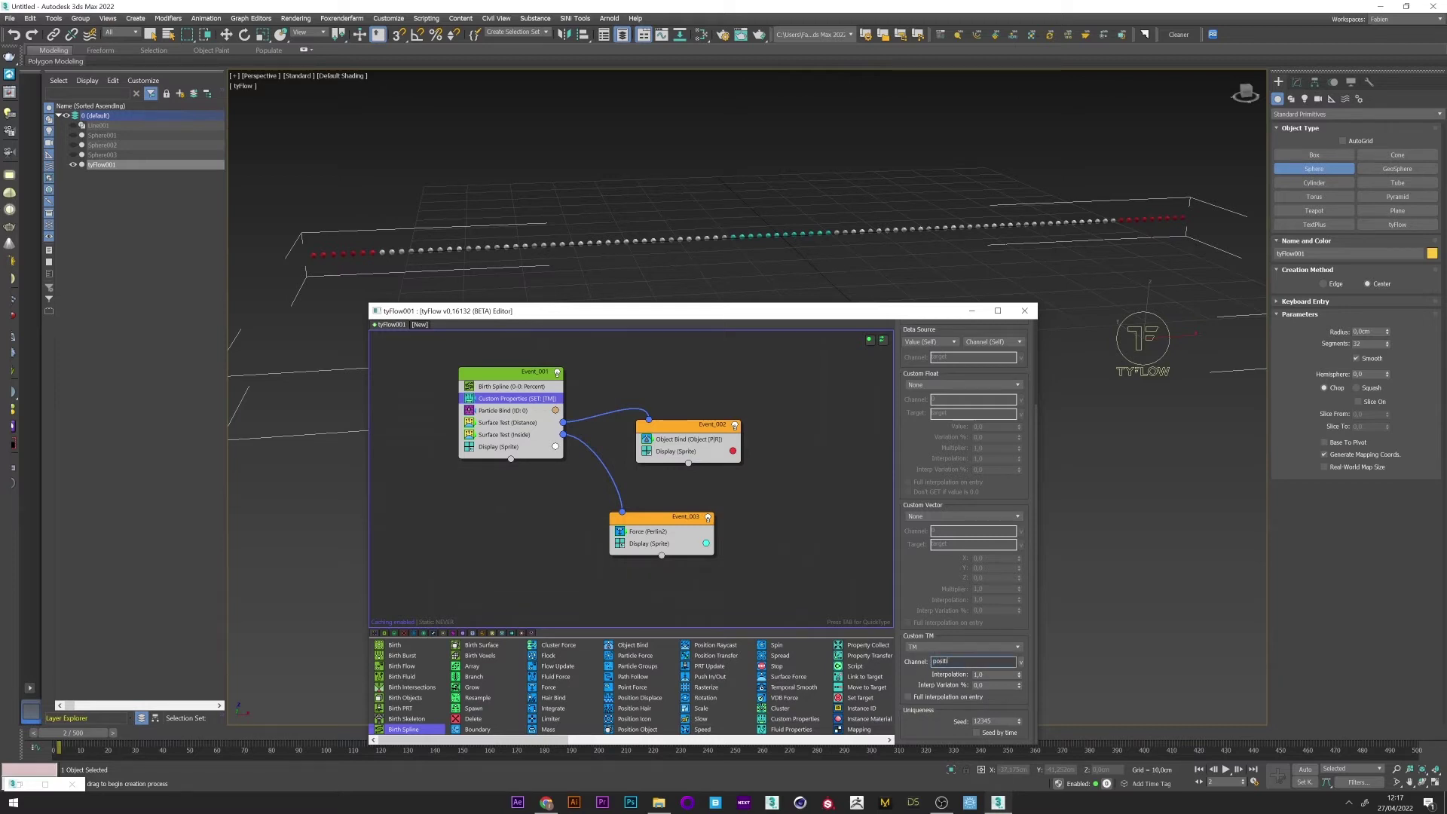
key(ctrl+a)
- Add a Find Target operator below the Force operator in the third event
click(673, 532)
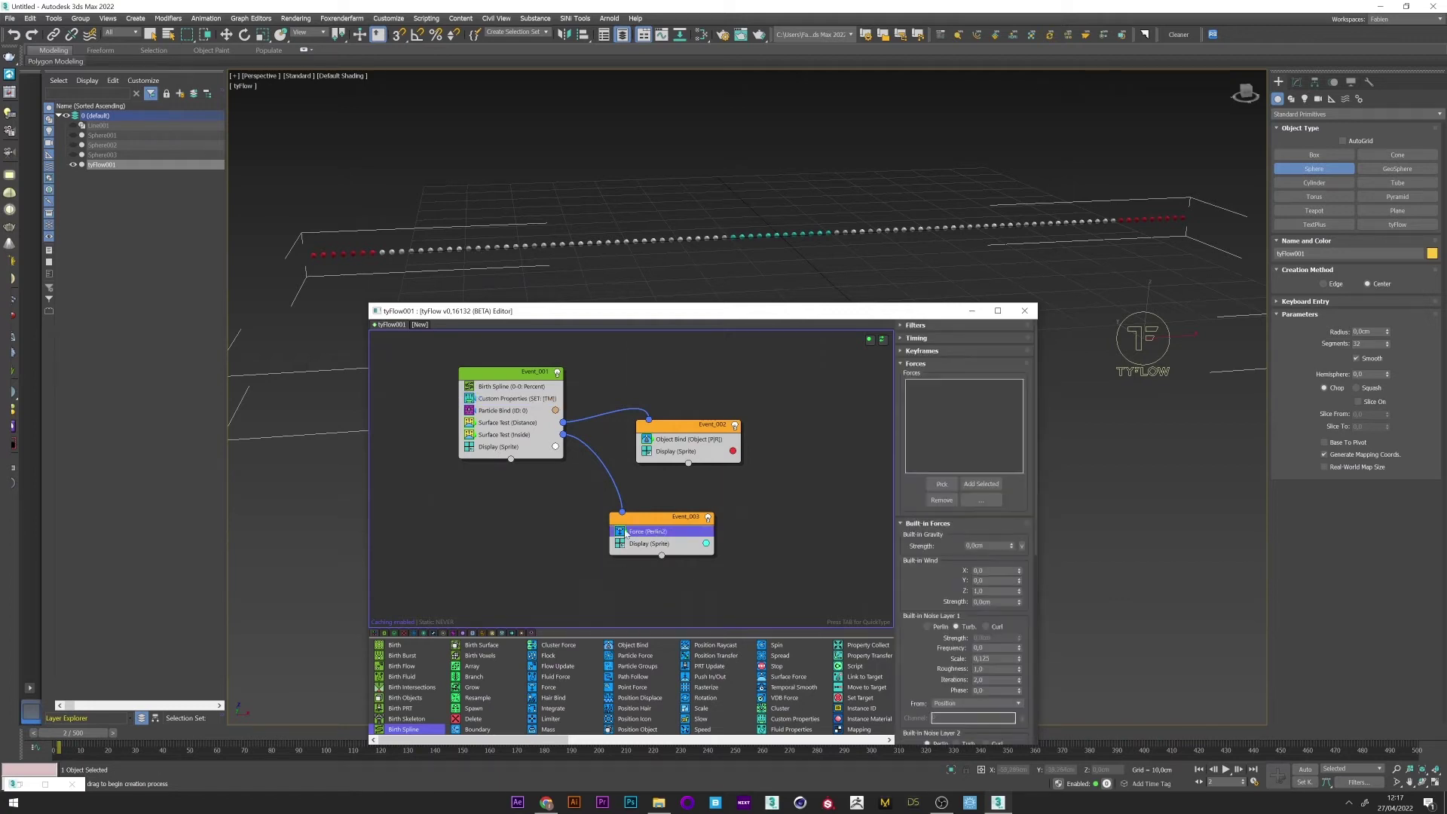
key(Tab)
text(find)
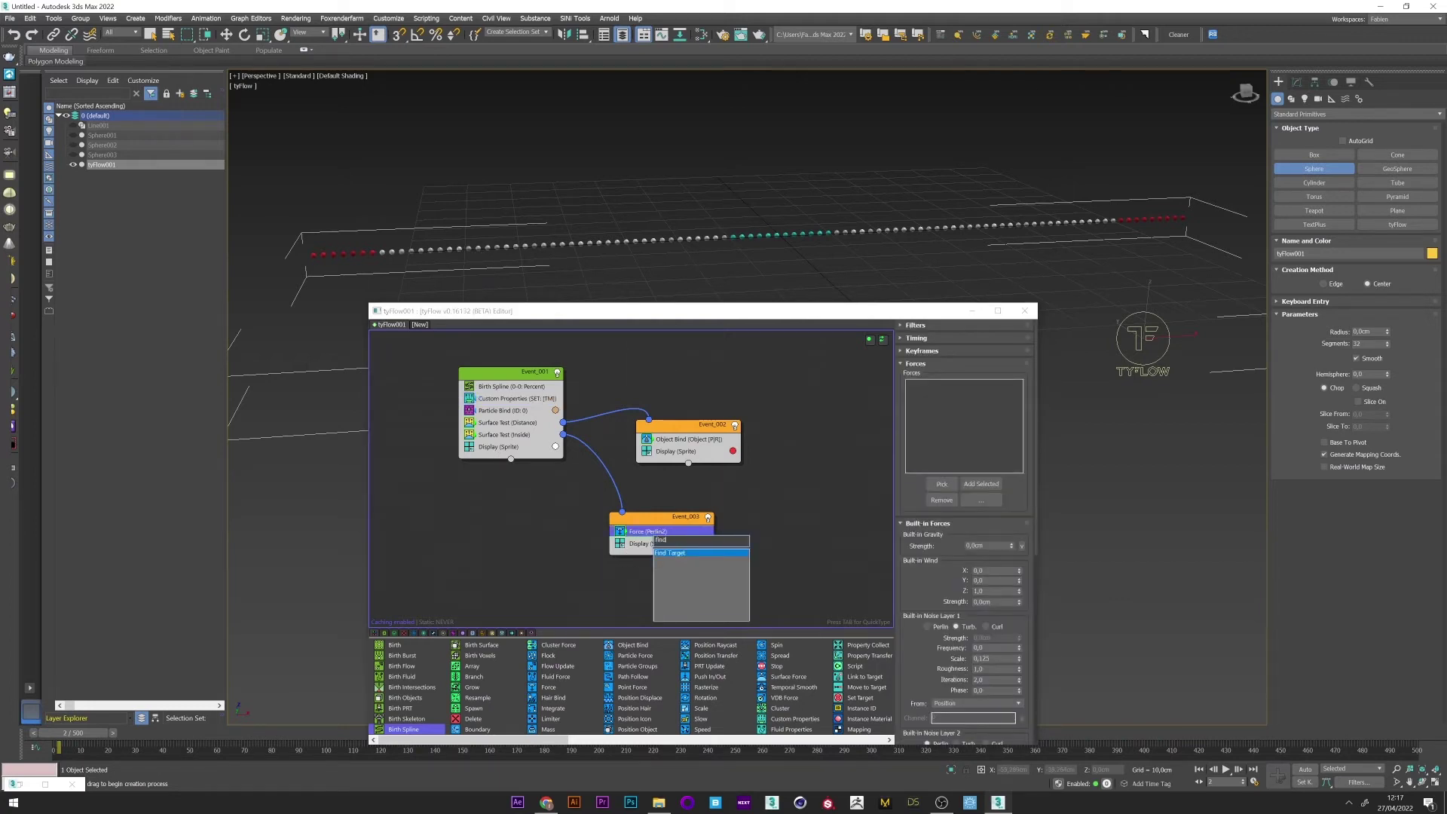
click(674, 553)
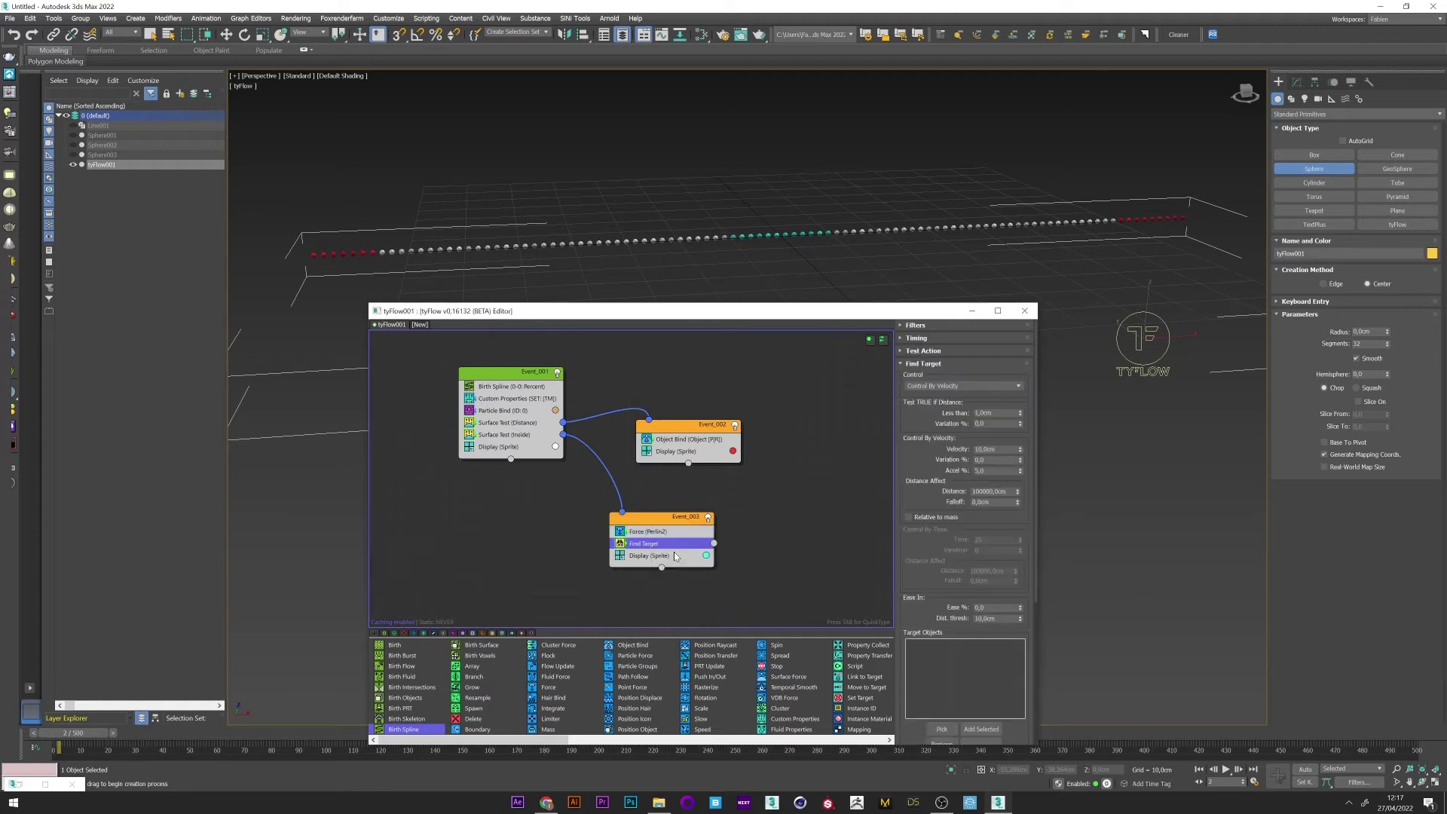
- Set Find Target's target point to Custom TM with the position channel, and scrub the timeline to preview the motion
drag(1034, 473, 1032, 592)
click(939, 634)
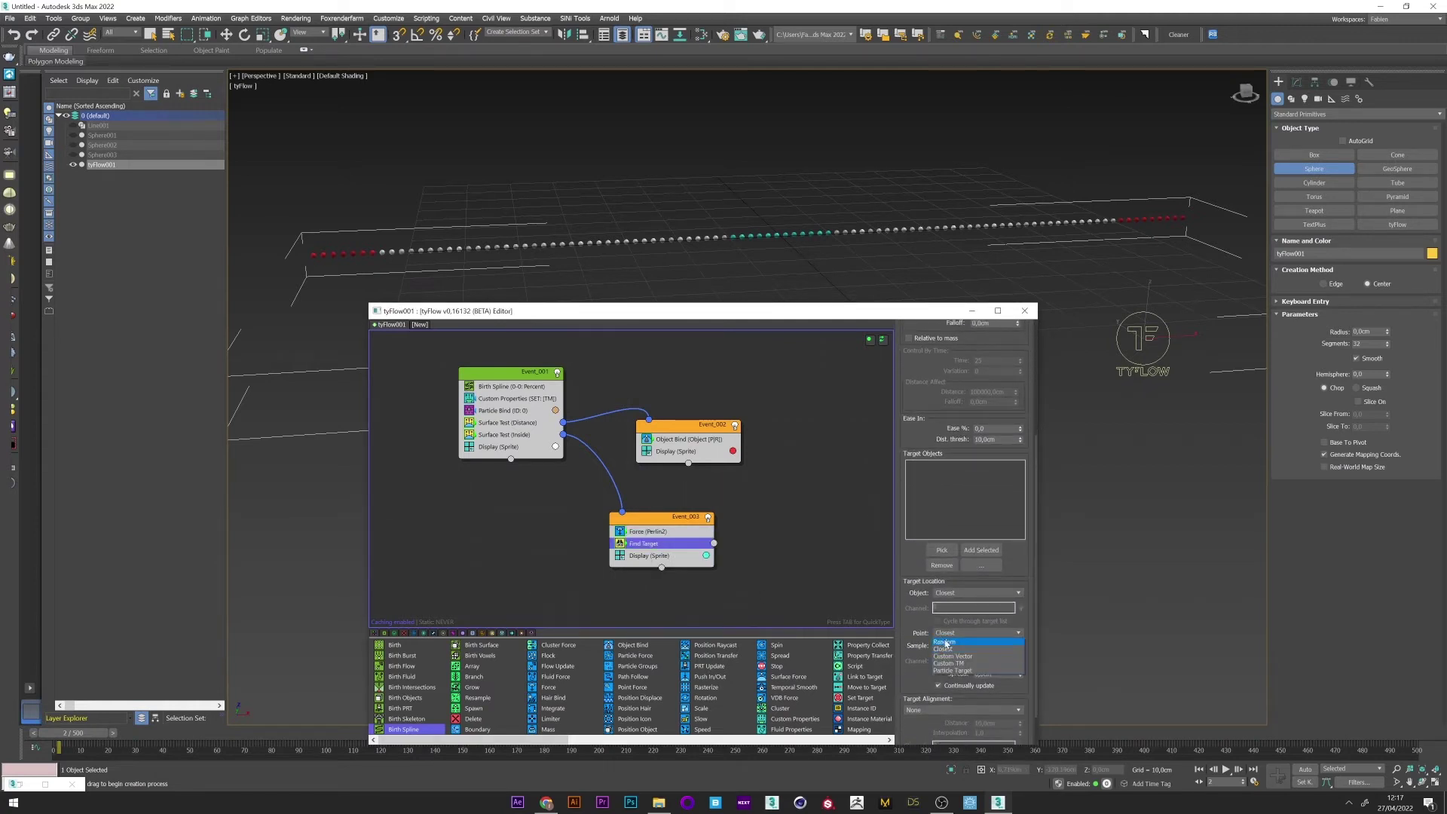
click(944, 663)
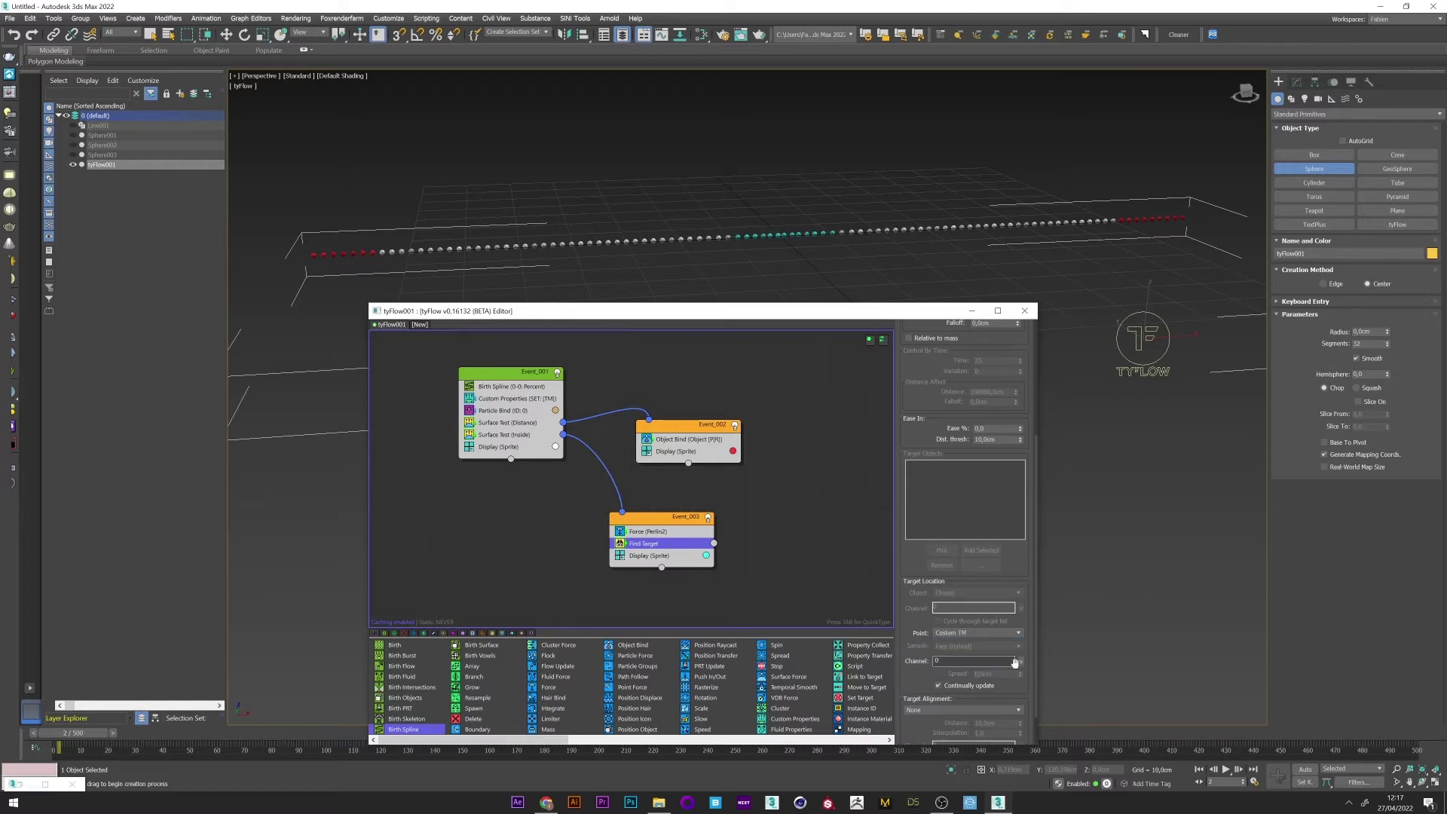
click(1021, 661)
click(1040, 681)
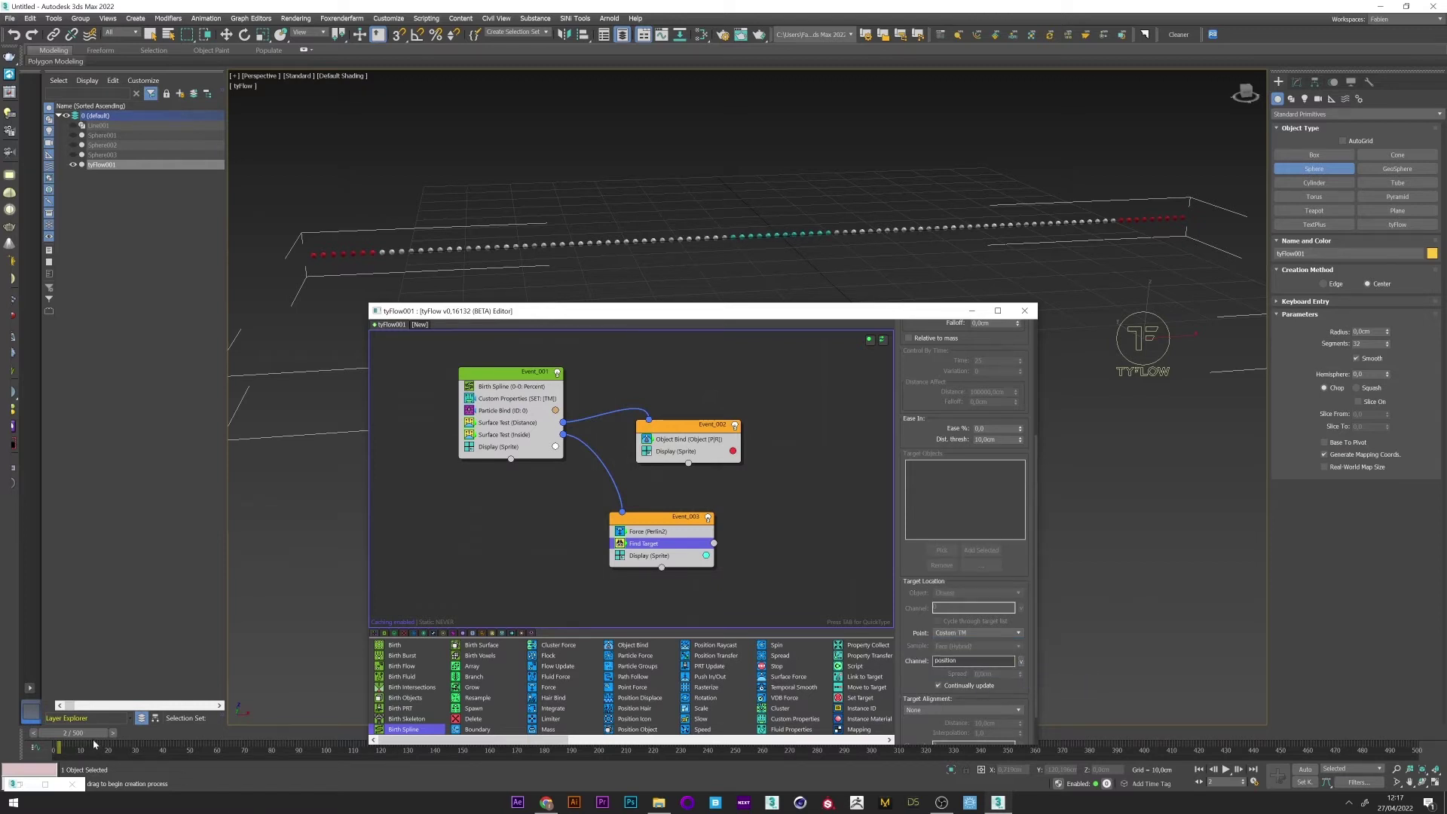
drag(92, 738, 538, 736)
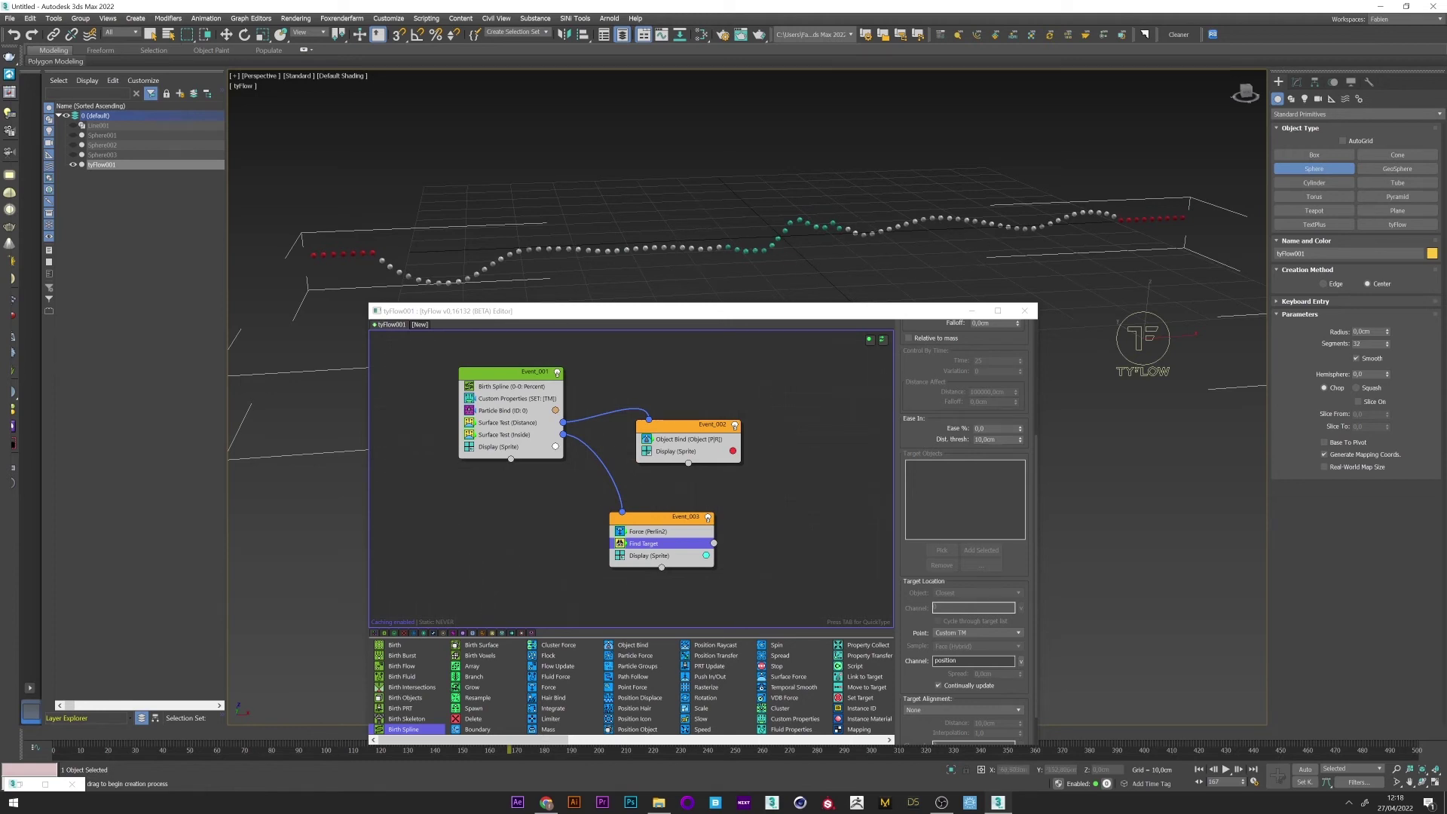
drag(161, 739, 510, 738)
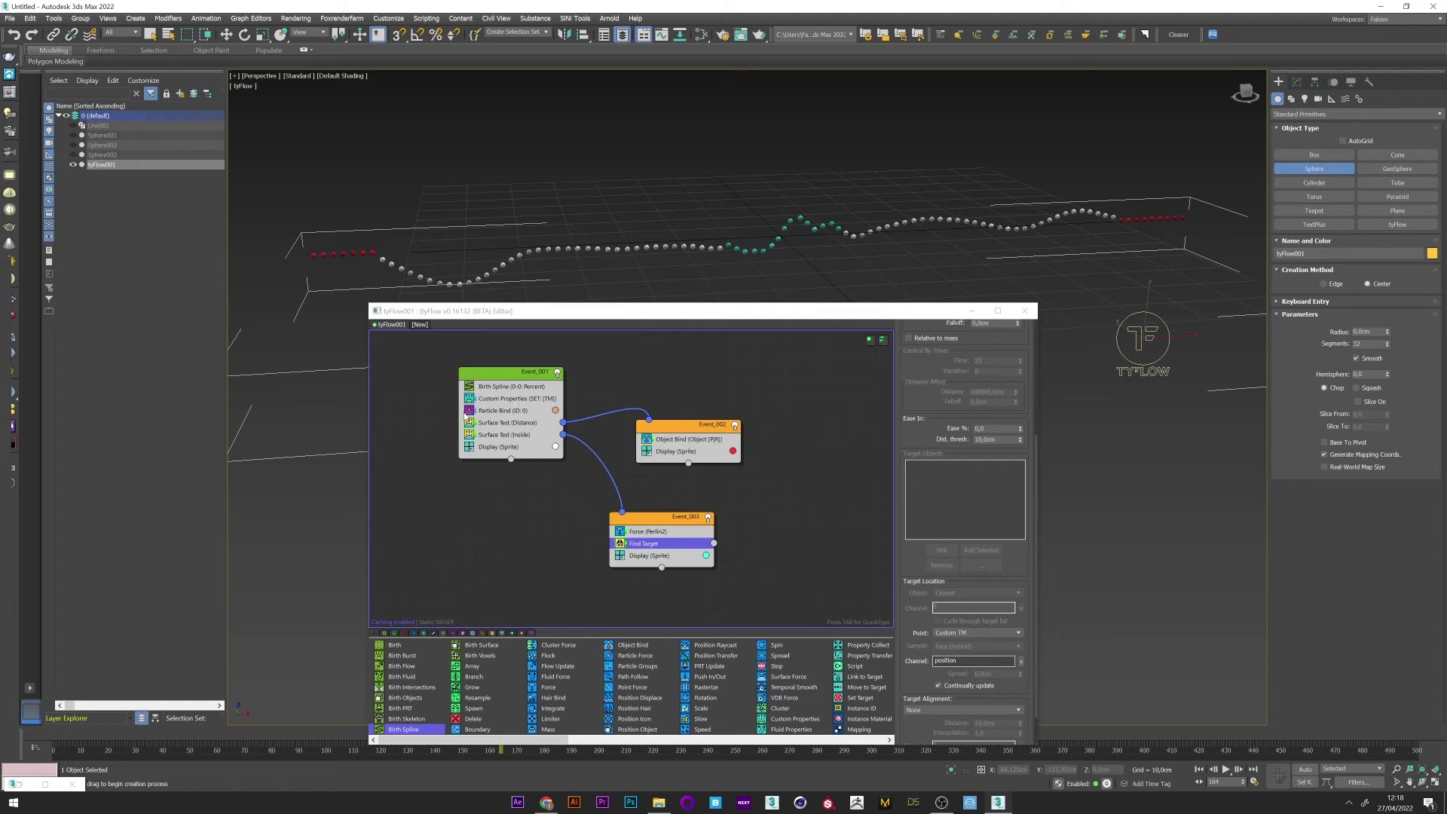
- Set the Force operator's built-in noise layer 1 to frequency 20 and scale 10
click(654, 534)
scroll(1035, 410, down, 3)
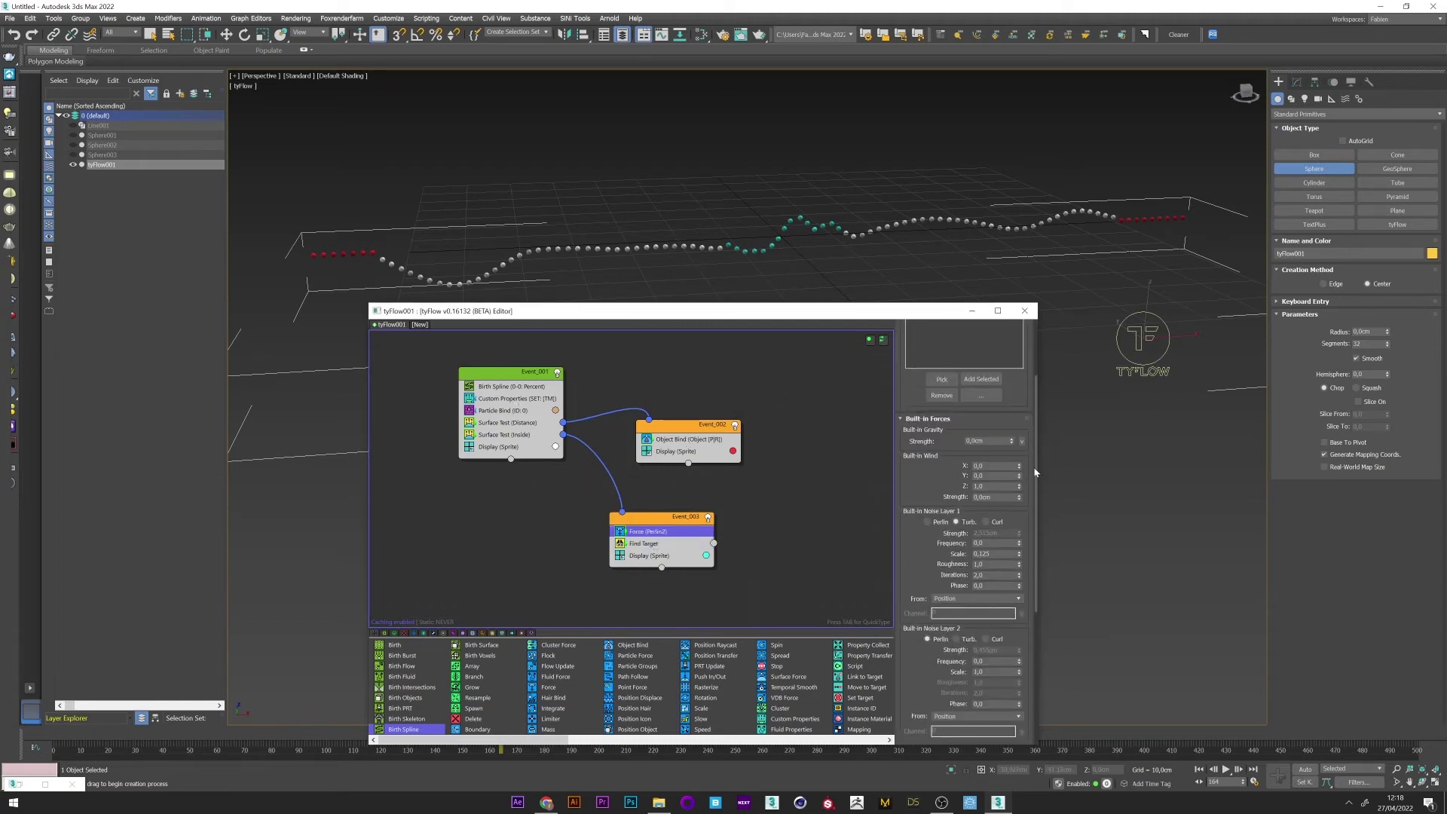
double_click(994, 542)
text(20)
key(Return)
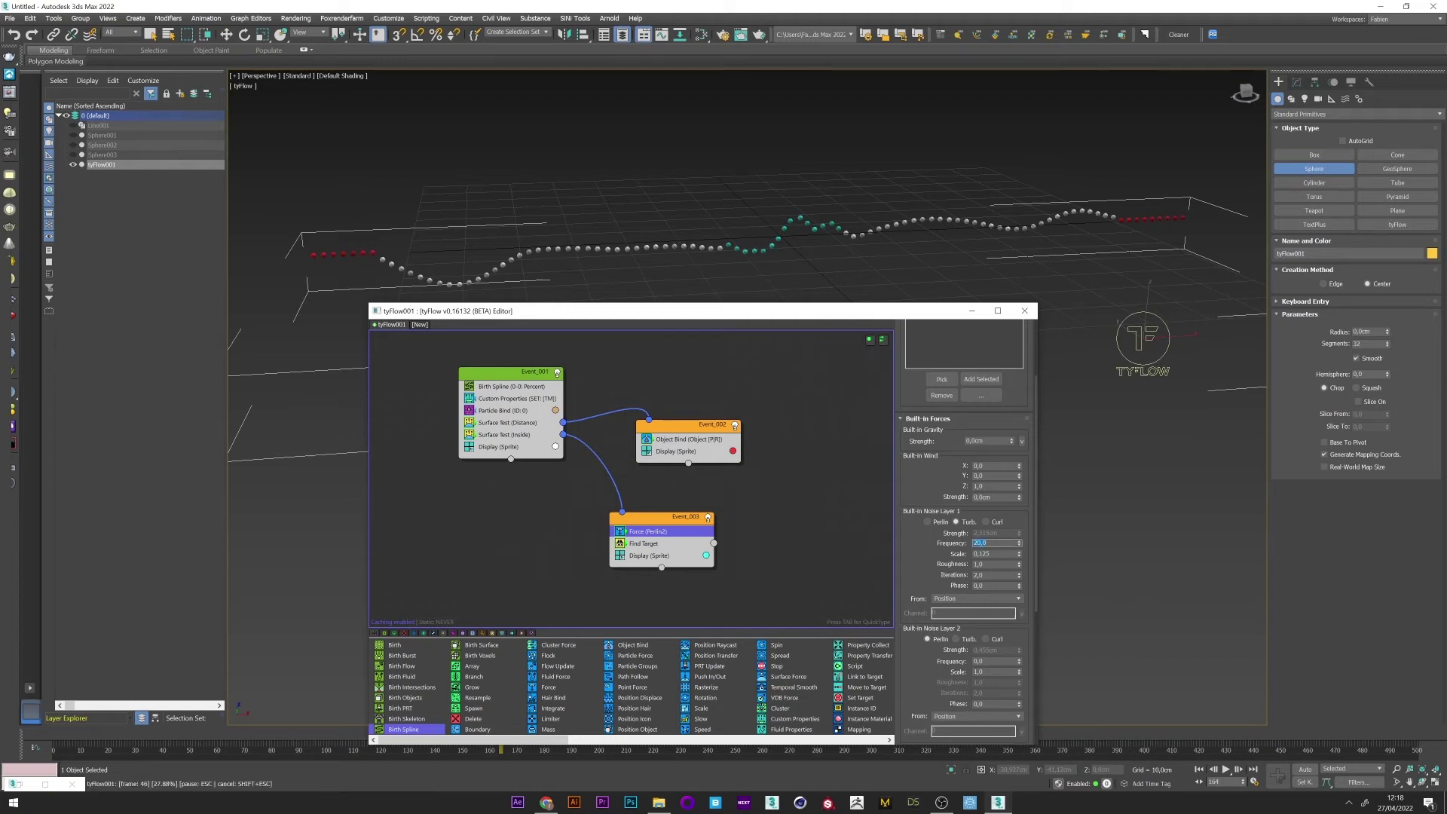
key(Tab)
text(10)
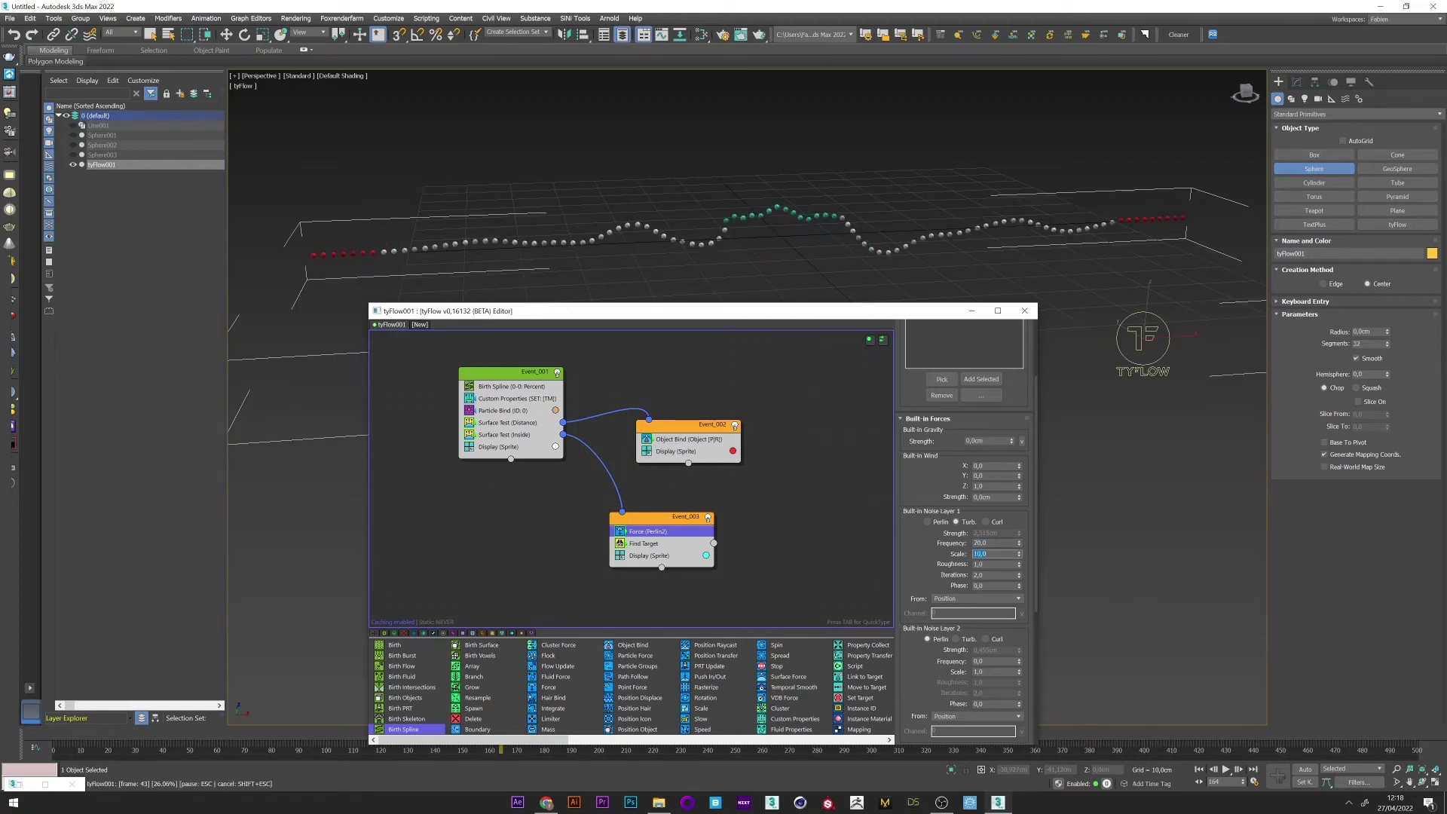
key(Return)
scroll(1031, 568, down, 2)
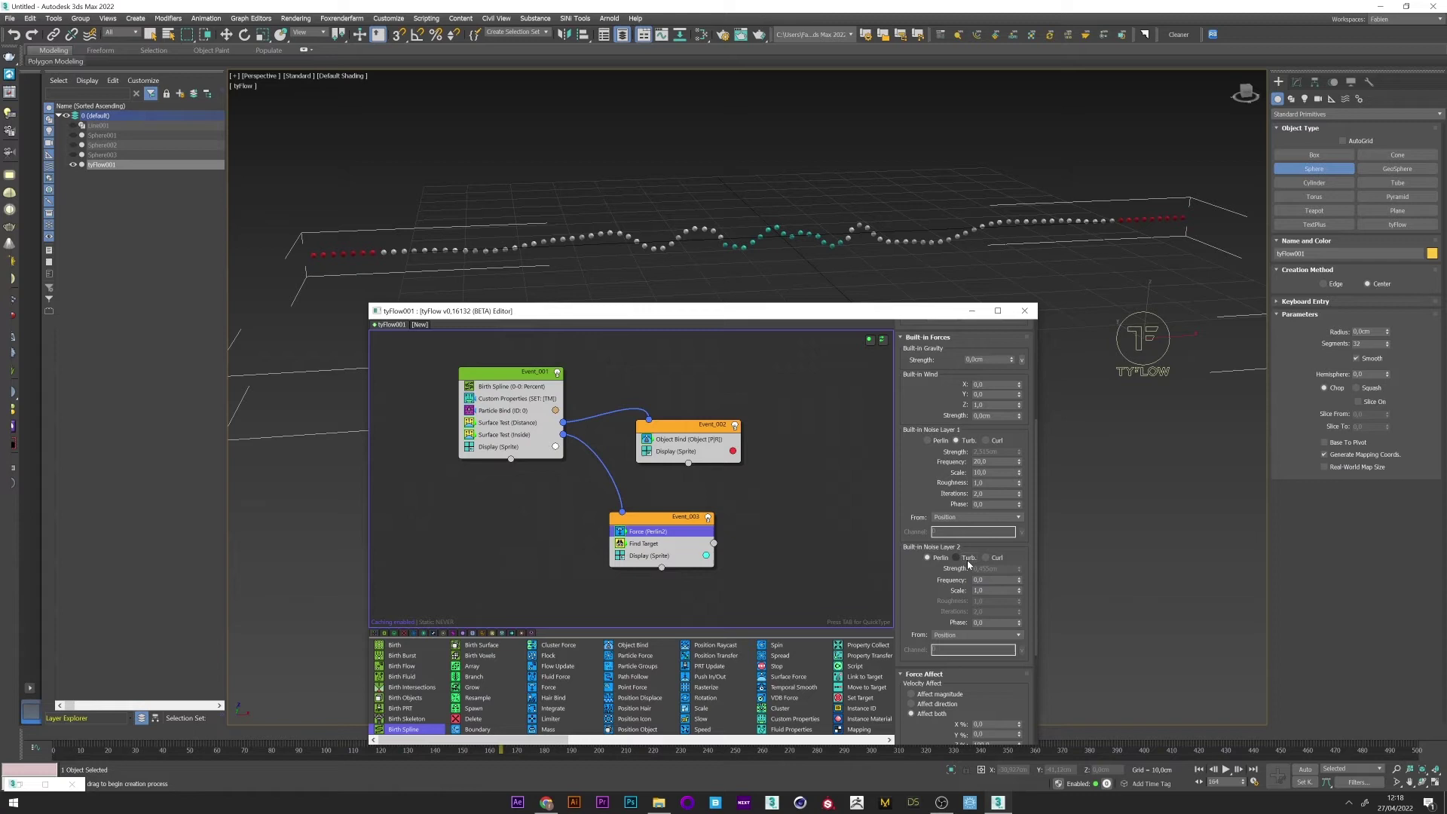
- Switch the Force operator's noise layer 2 to Turb with frequency 15 and scale 8
click(971, 558)
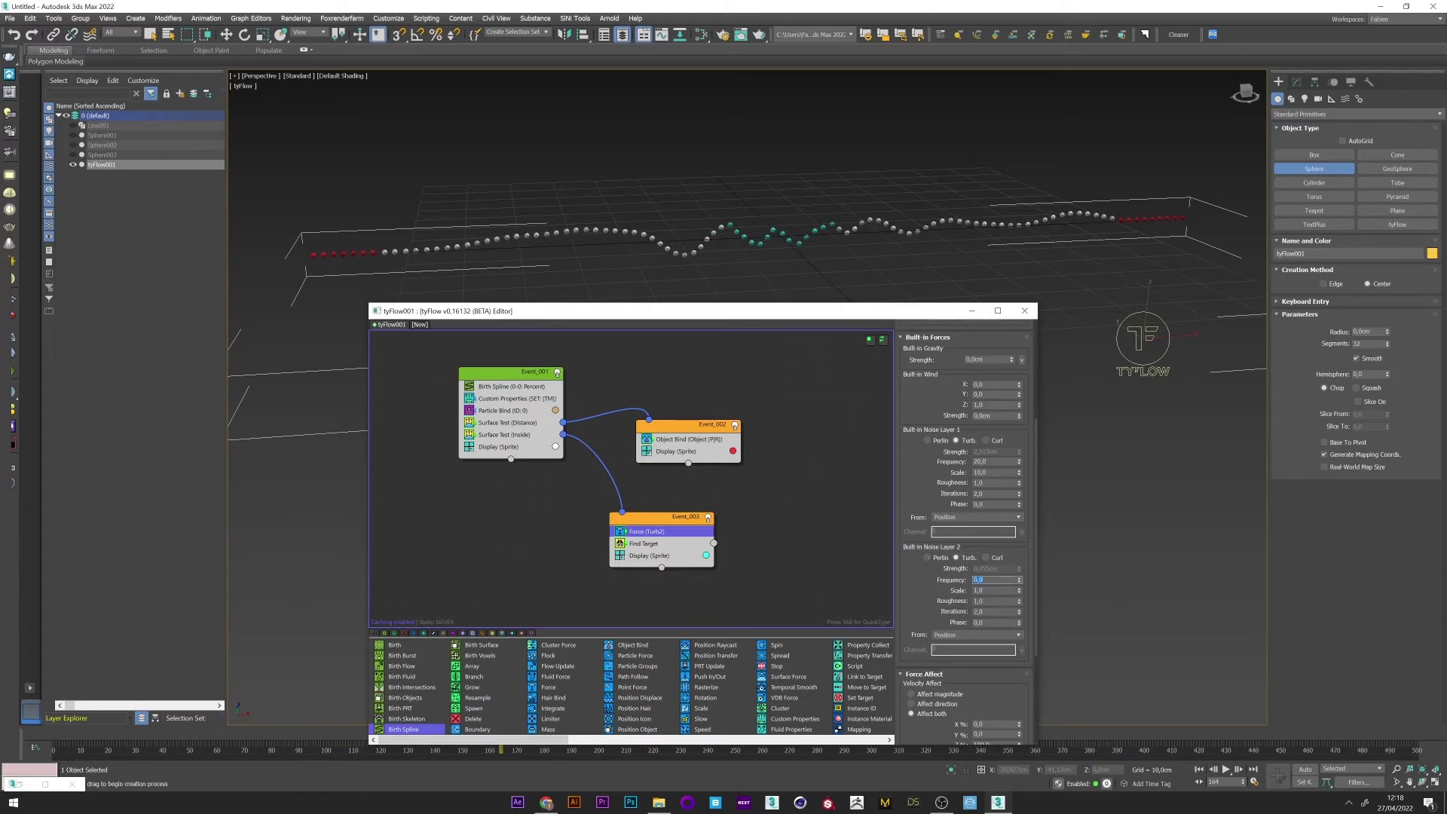
key(Tab)
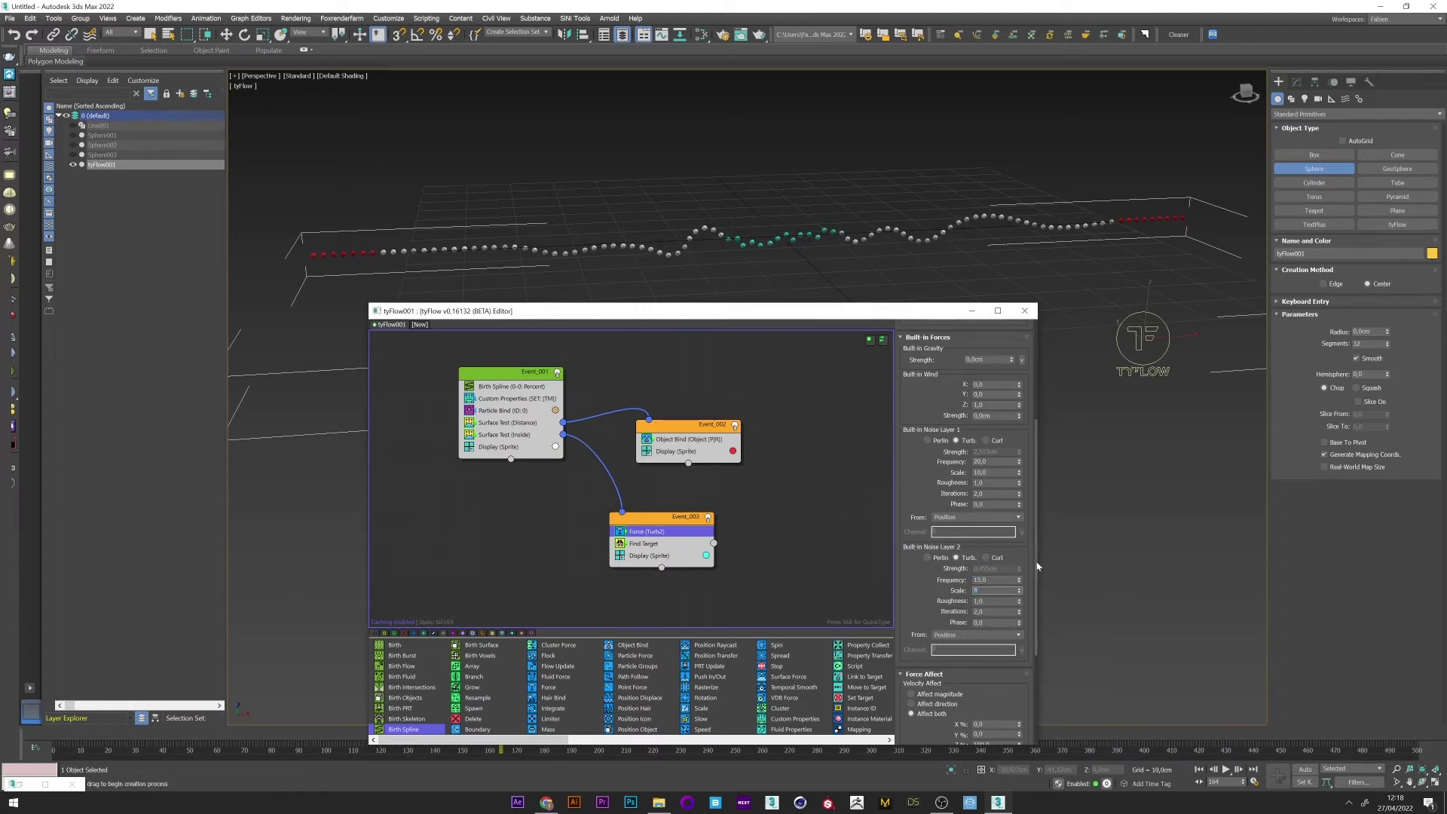
text(8)
key(Return)
scroll(1035, 544, up, 1)
scroll(1034, 544, down, 3)
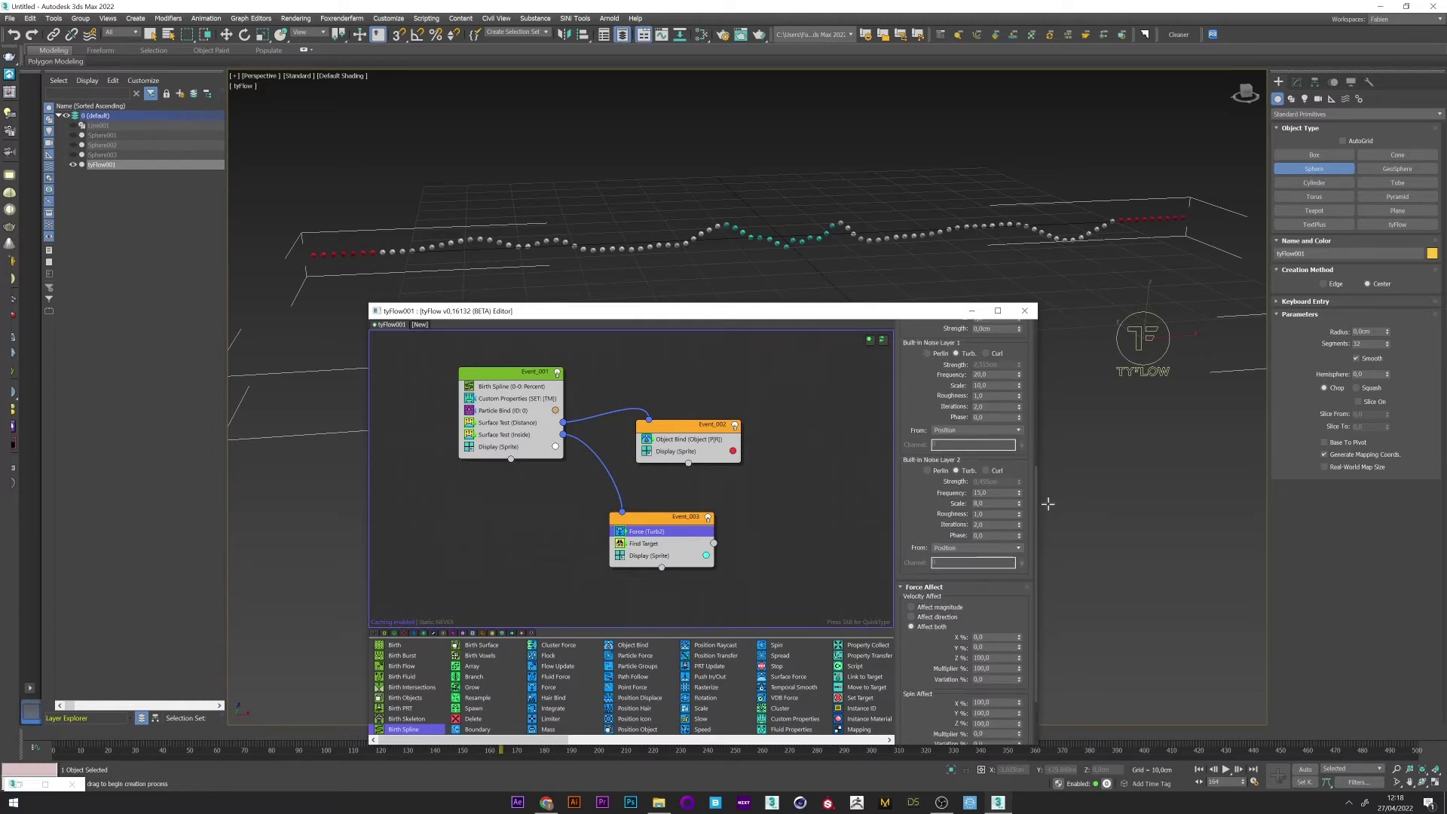
- Play the animation from frame 50 to check the particle line's motion with the new turbulence settings
drag(1036, 502, 1022, 577)
click(225, 735)
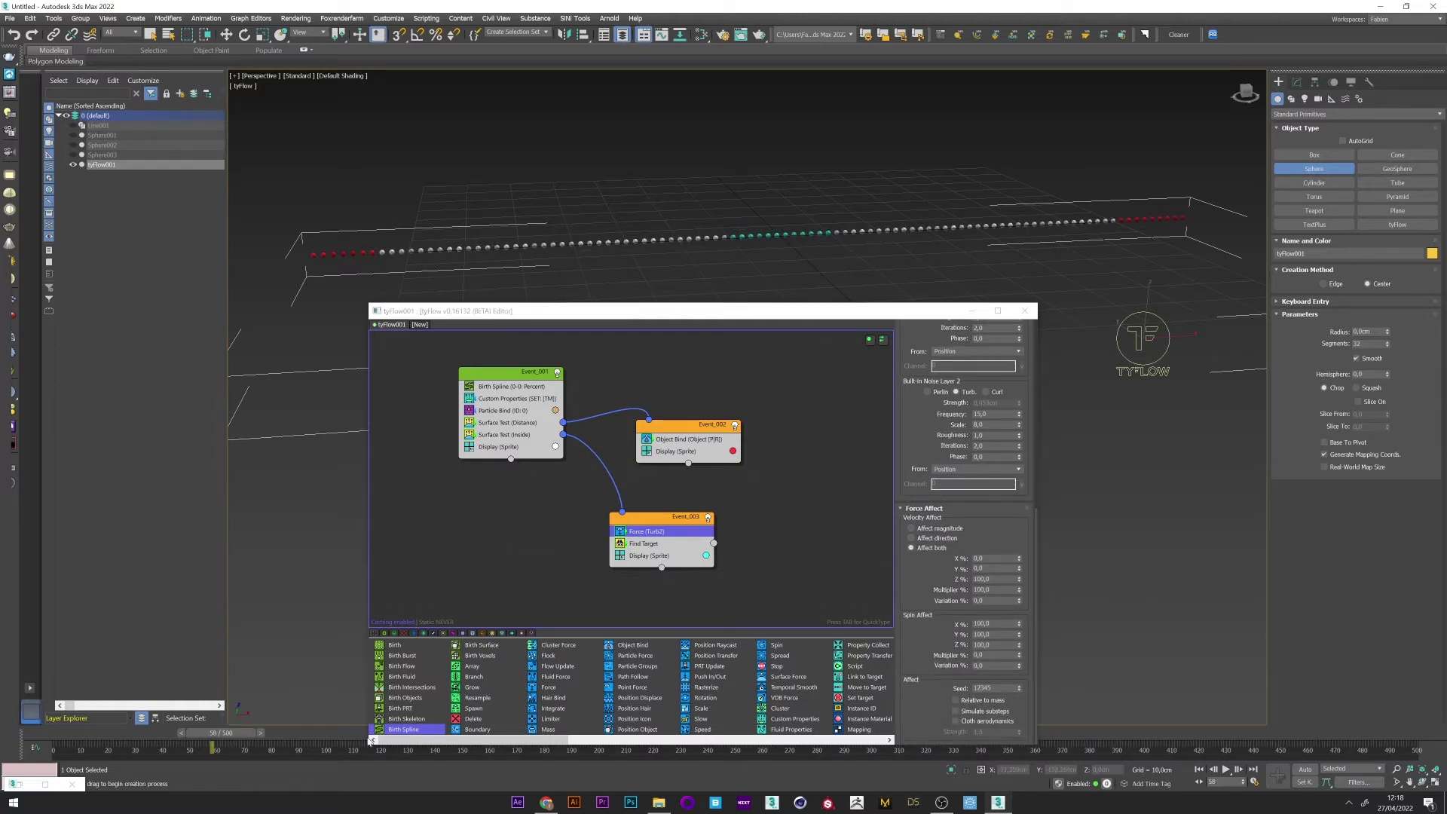
click(1228, 773)
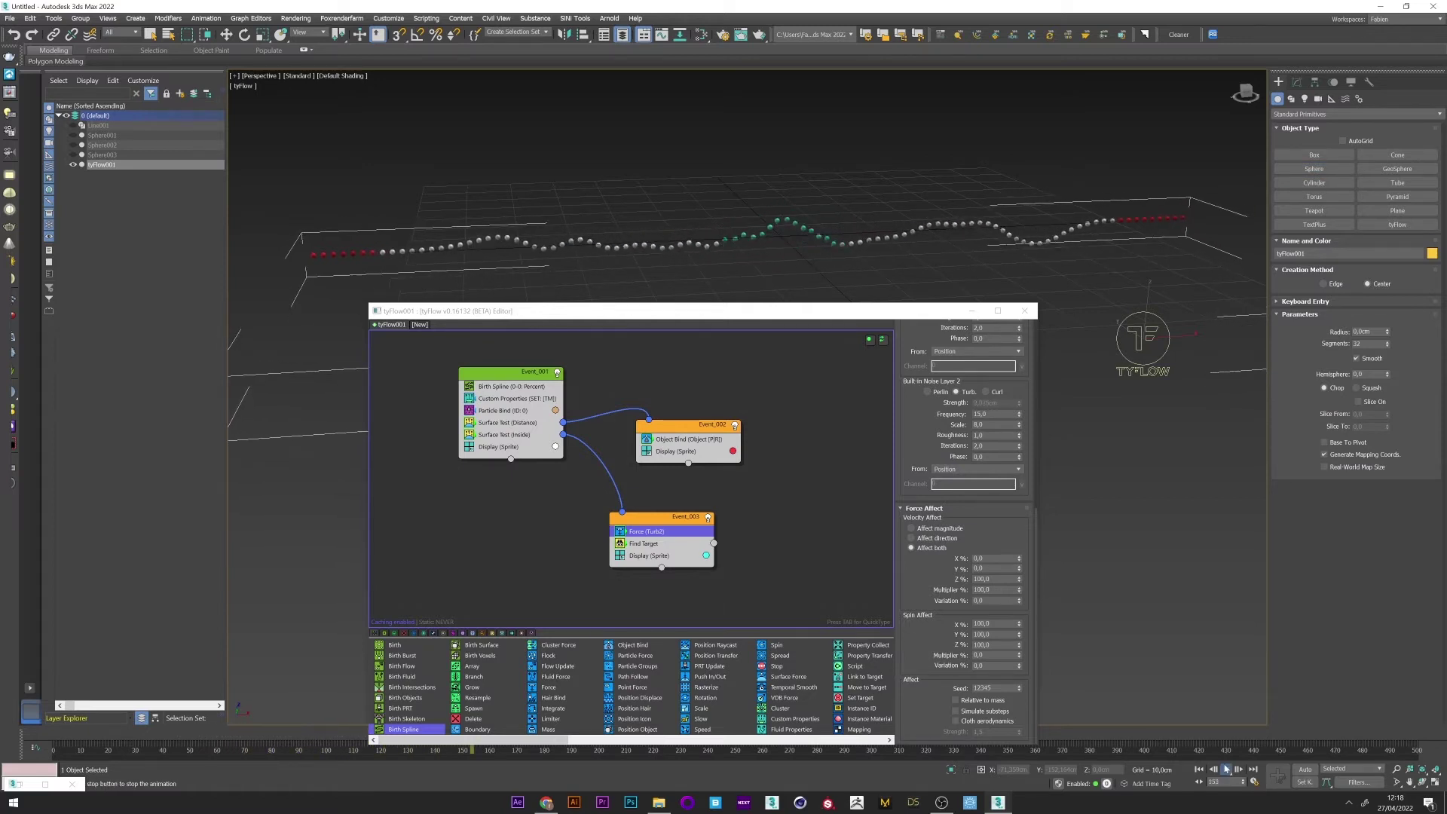
click(1228, 773)
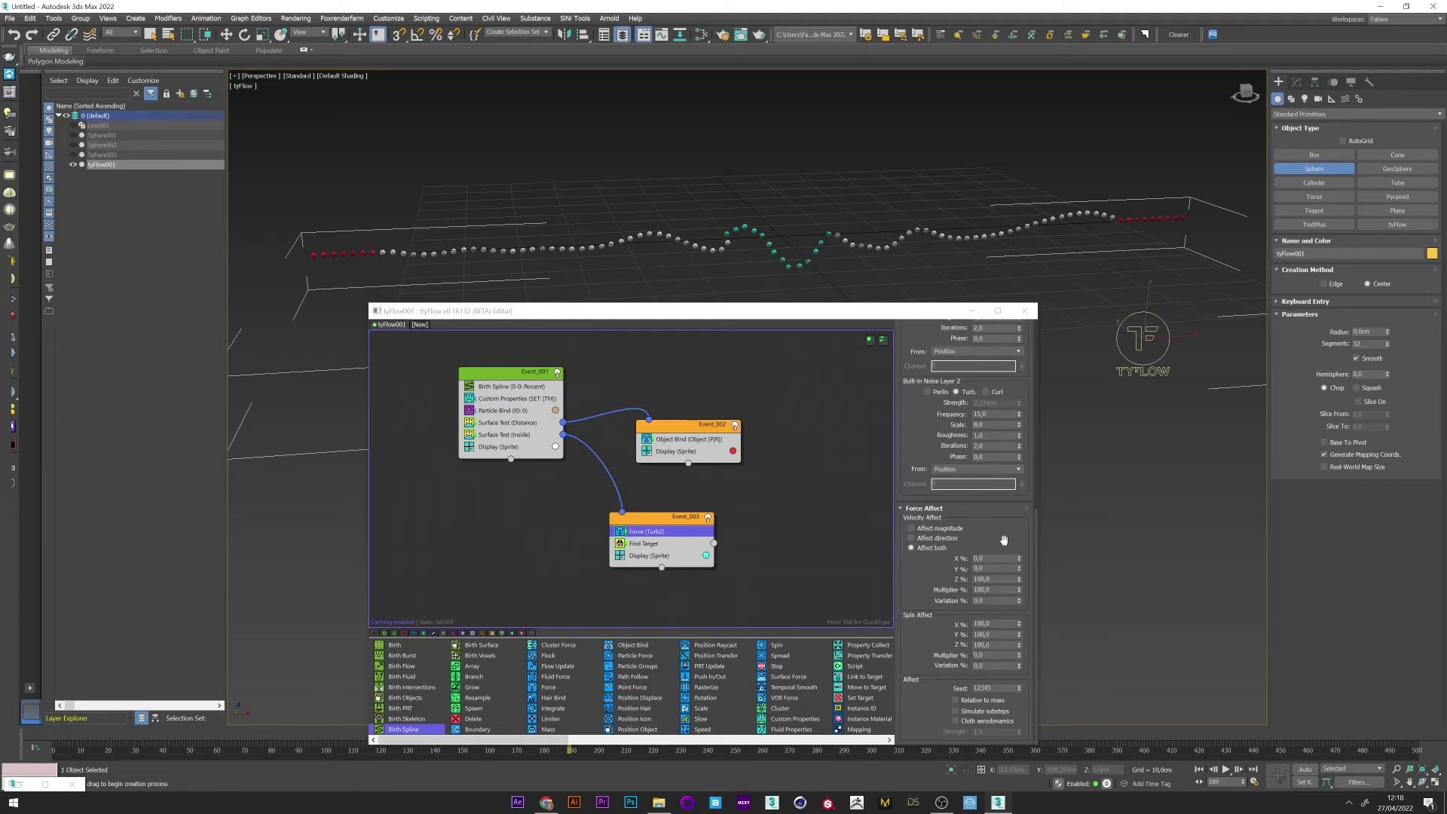
- Set the Force operator's velocity multiplier to 700% and its variation to 50%
double_click(993, 579)
key(Tab)
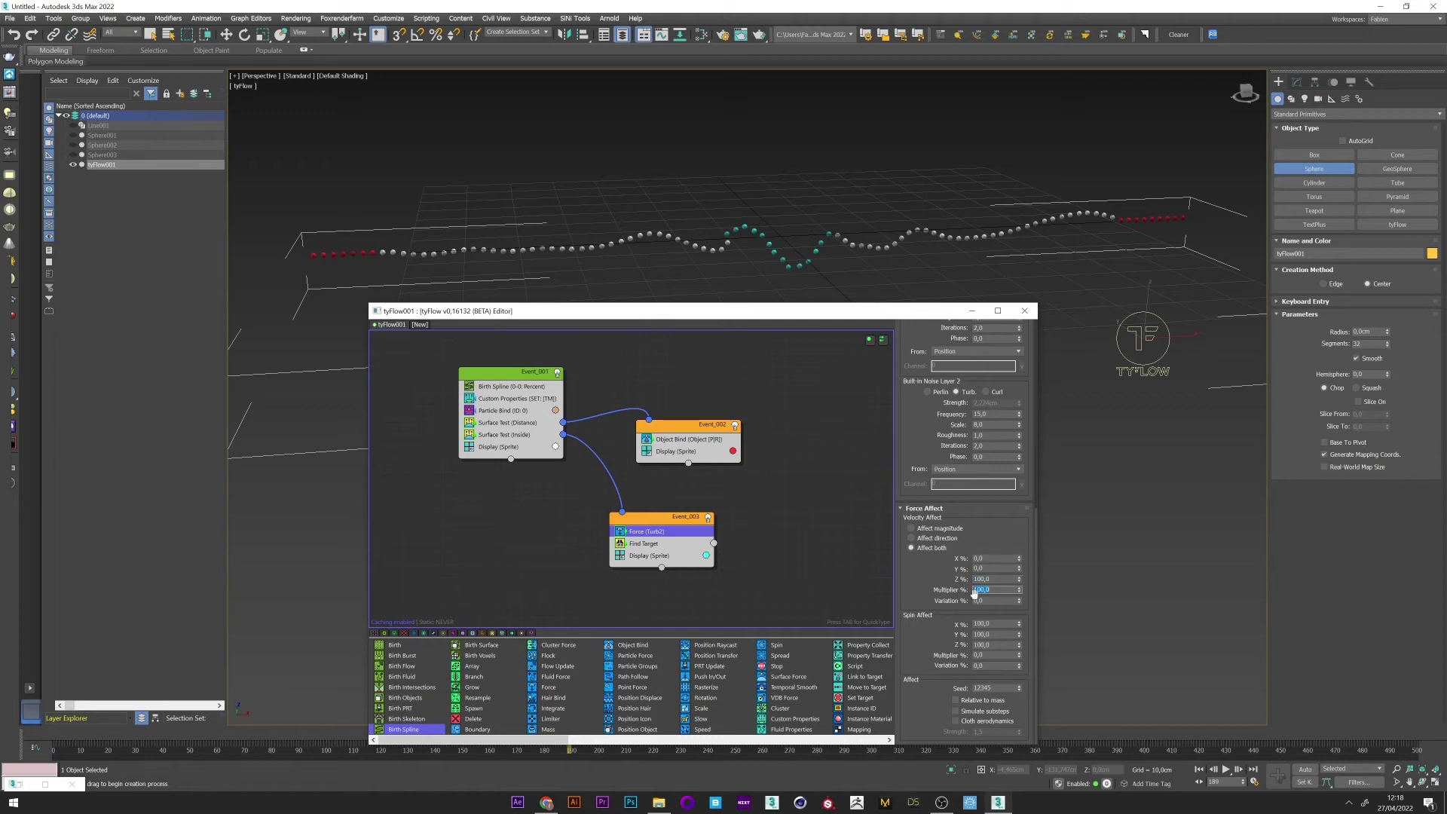
text(700)
key(Return)
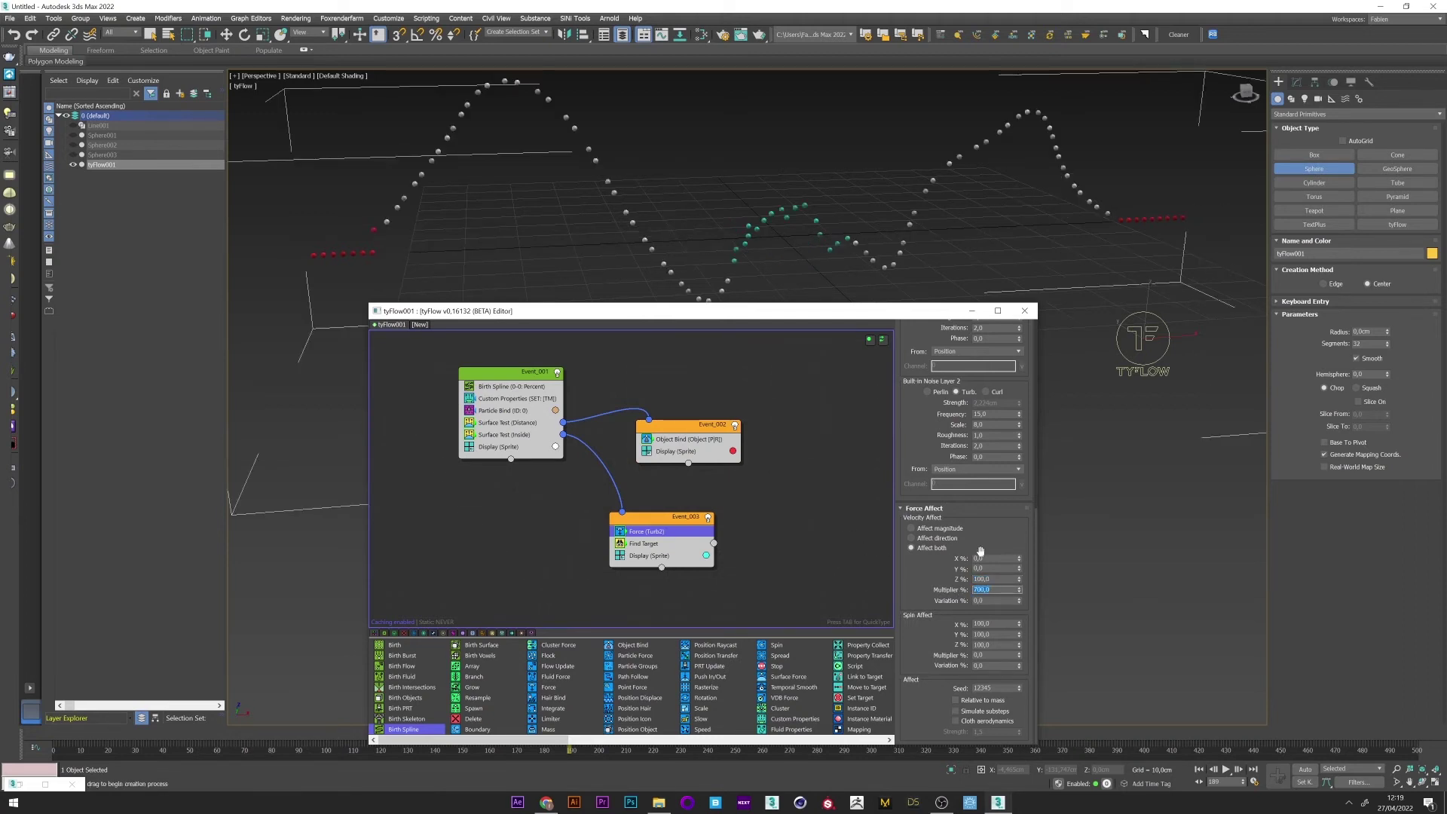
key(Tab)
text(50)
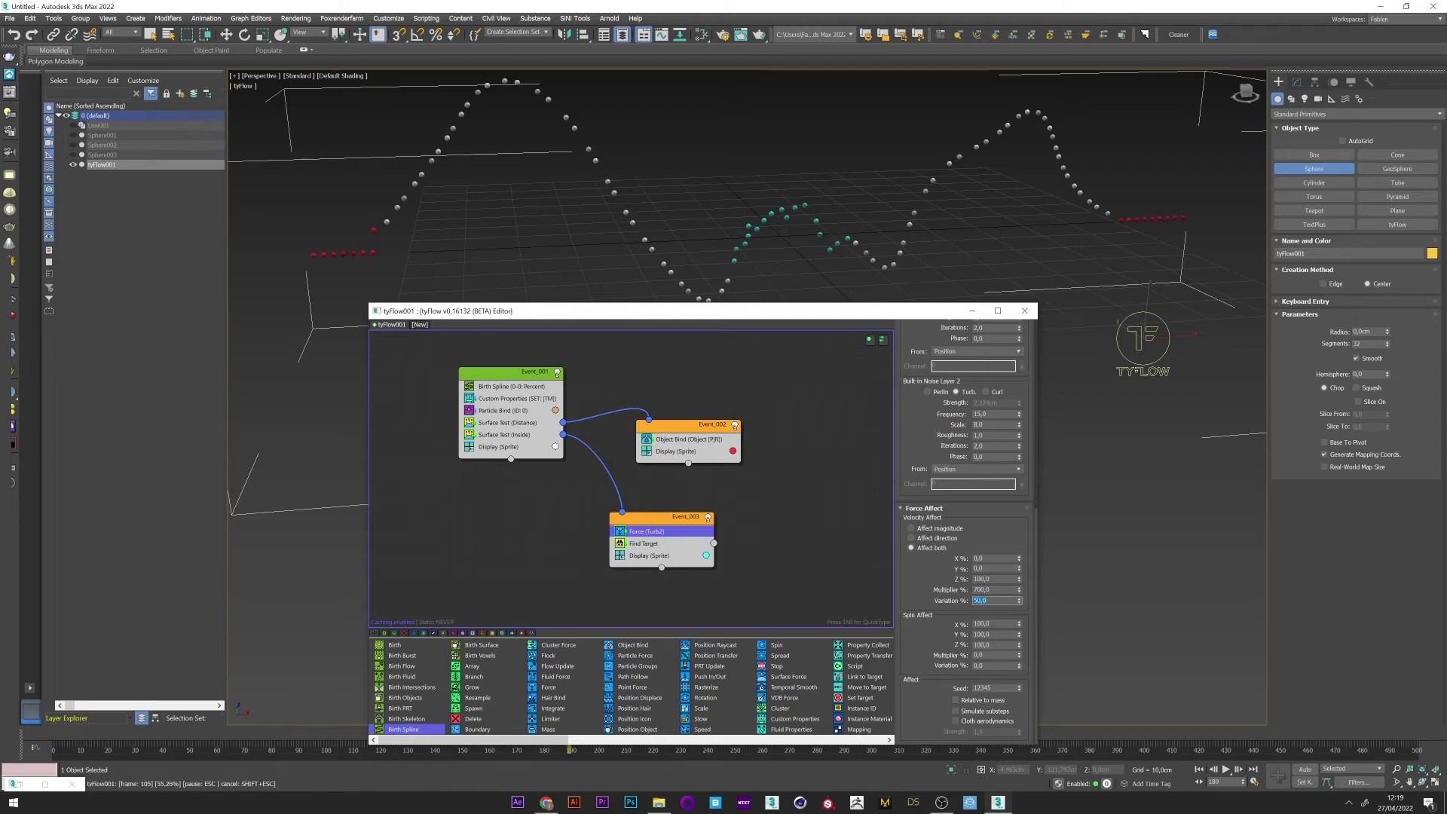
key(Return)
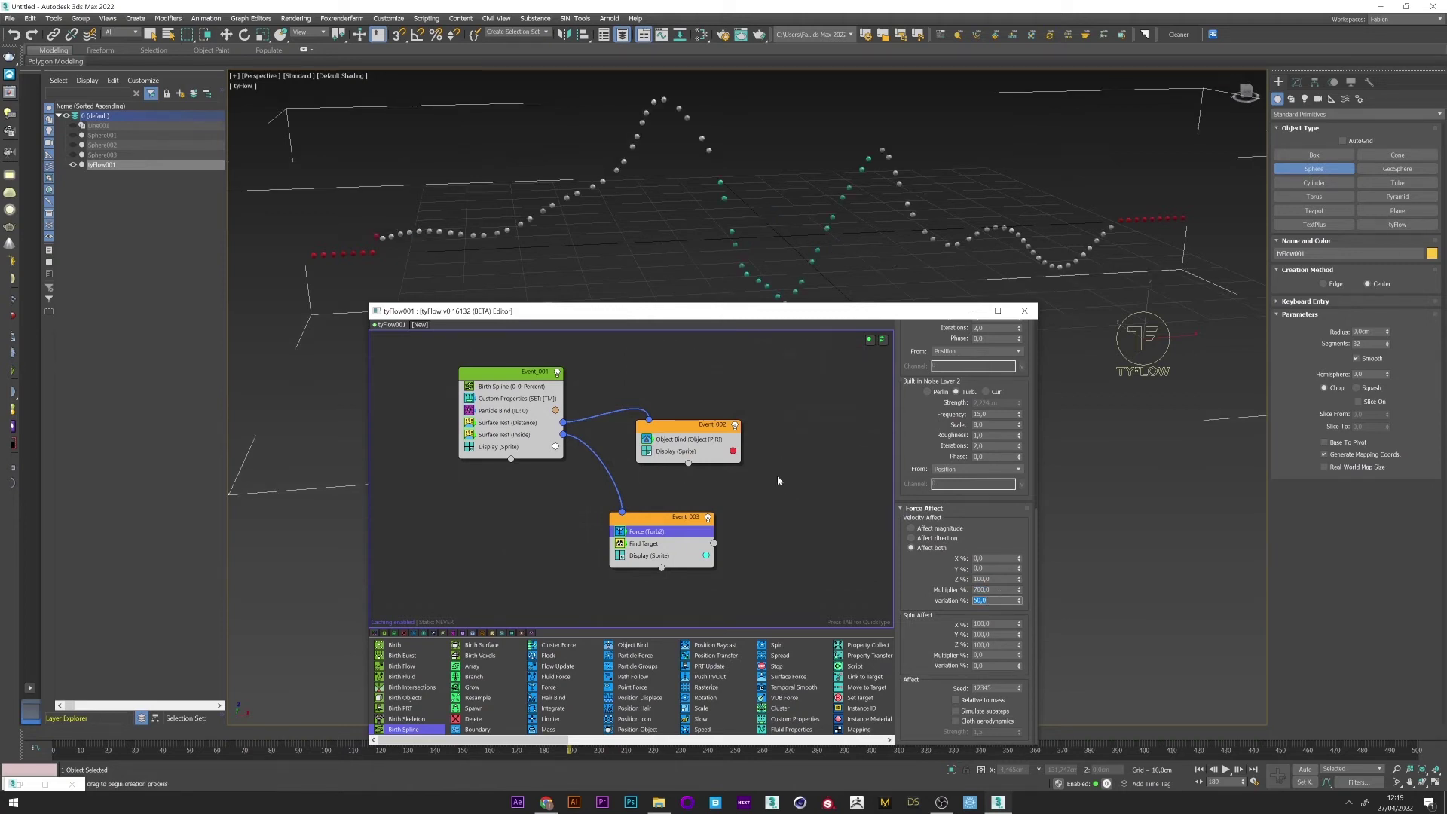
- Set the Find Target operator's velocity to 20 cm and its acceleration to 10%
click(656, 542)
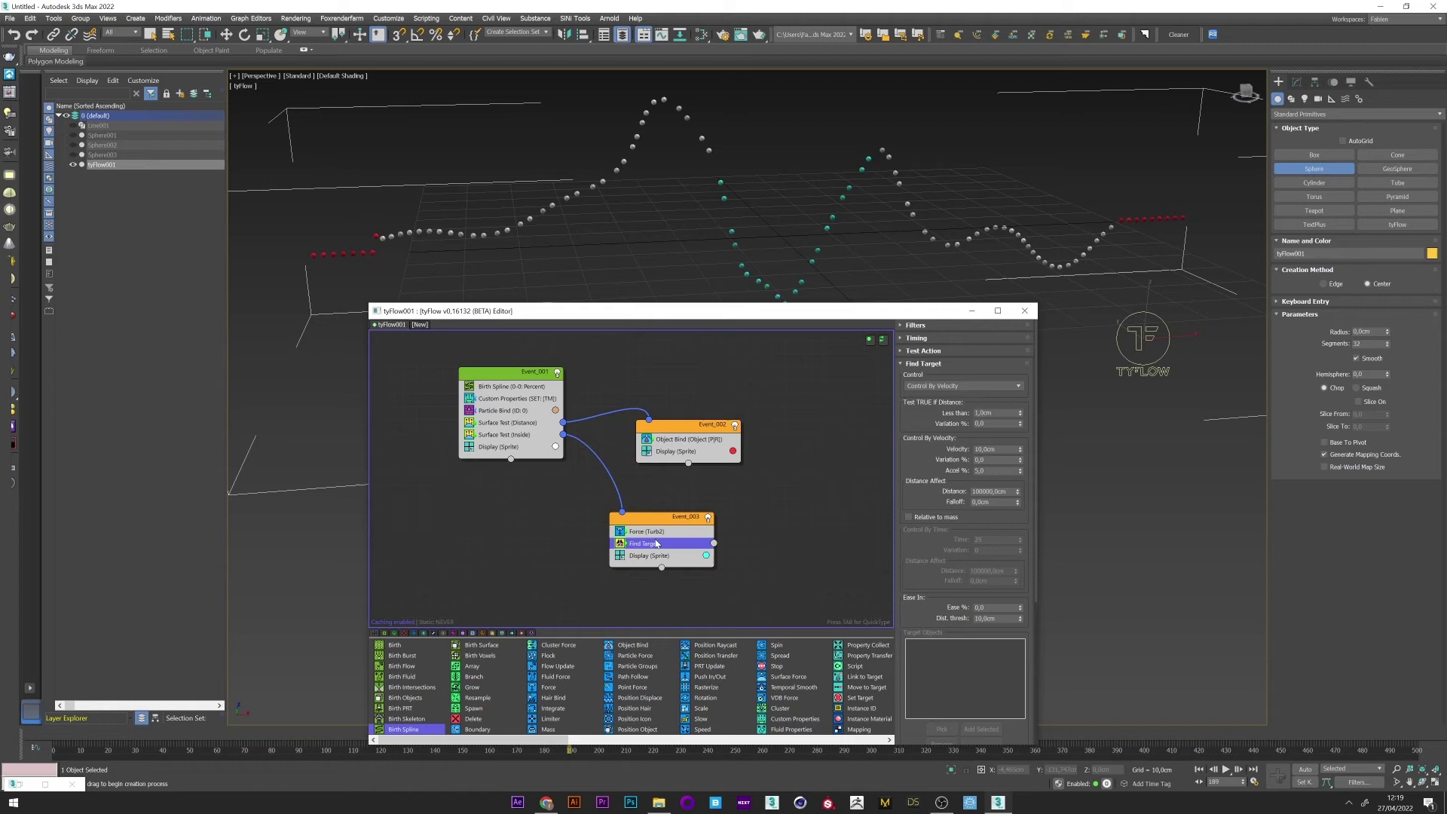
double_click(993, 448)
text(20)
key(Return)
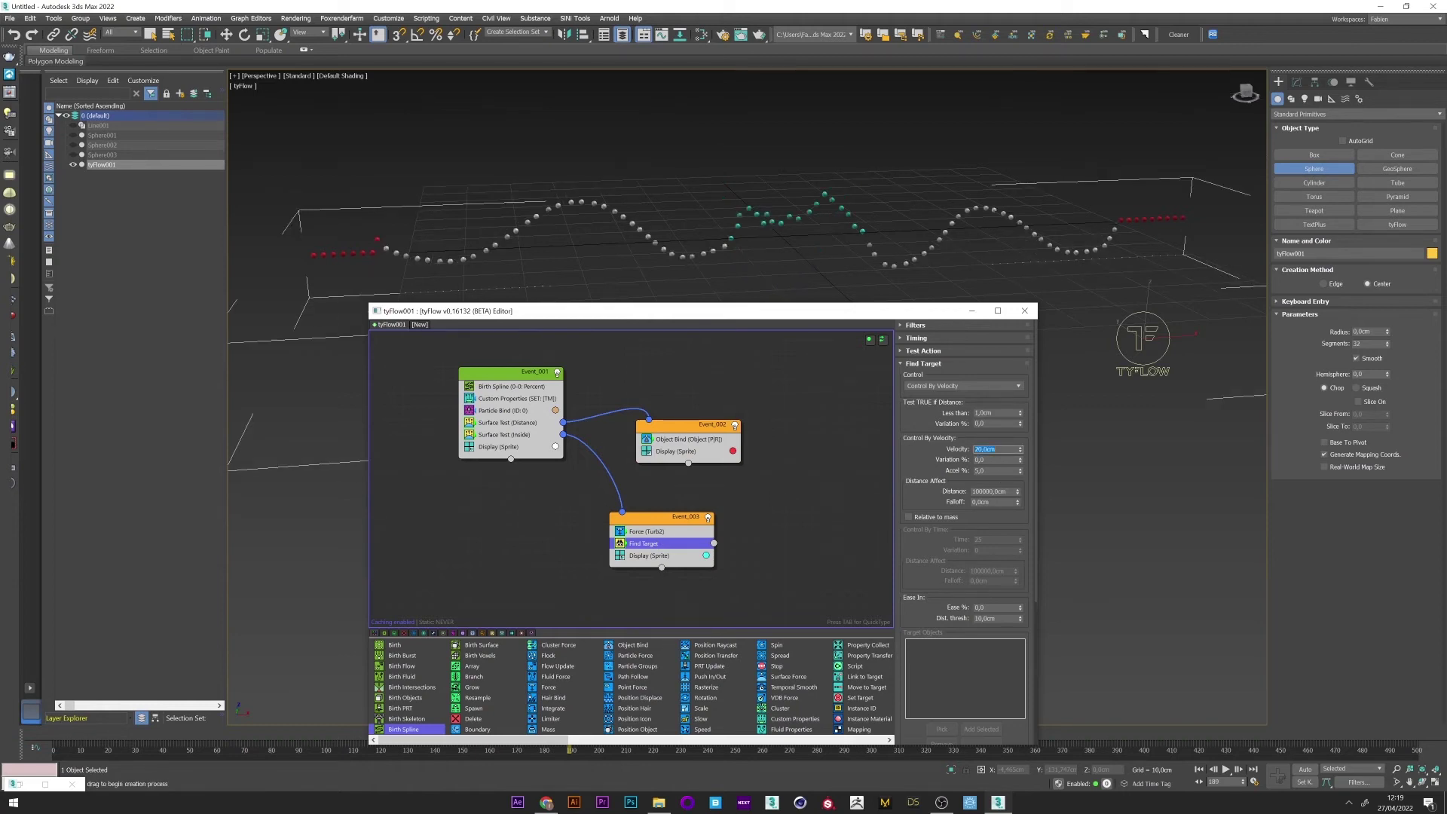
key(Tab)
key(Tab)
text(10)
key(Return)
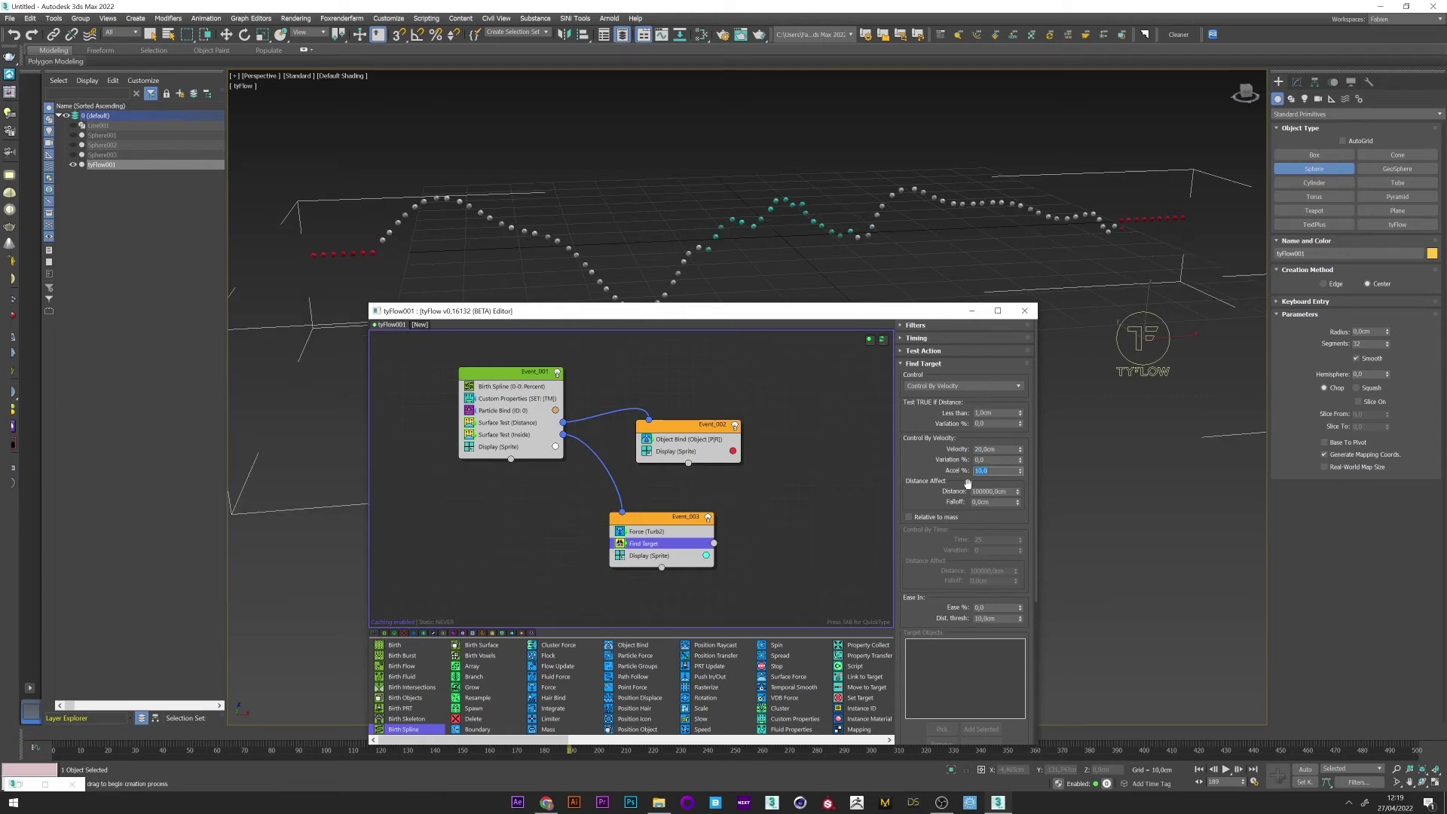
- Play back and scrub the animation to examine how the particle line moves and returns to its stored positions
drag(142, 740, 178, 741)
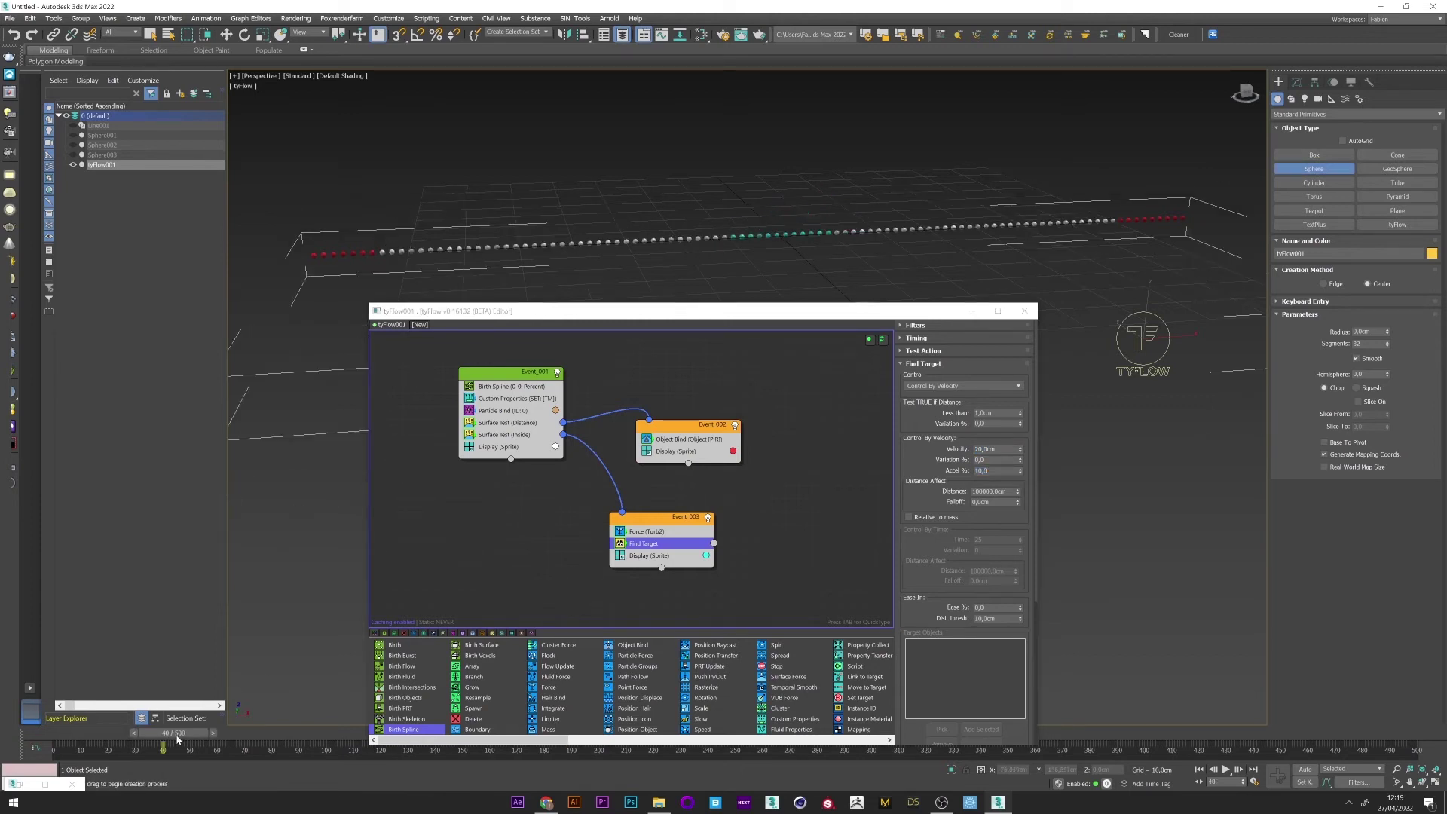
click(1225, 769)
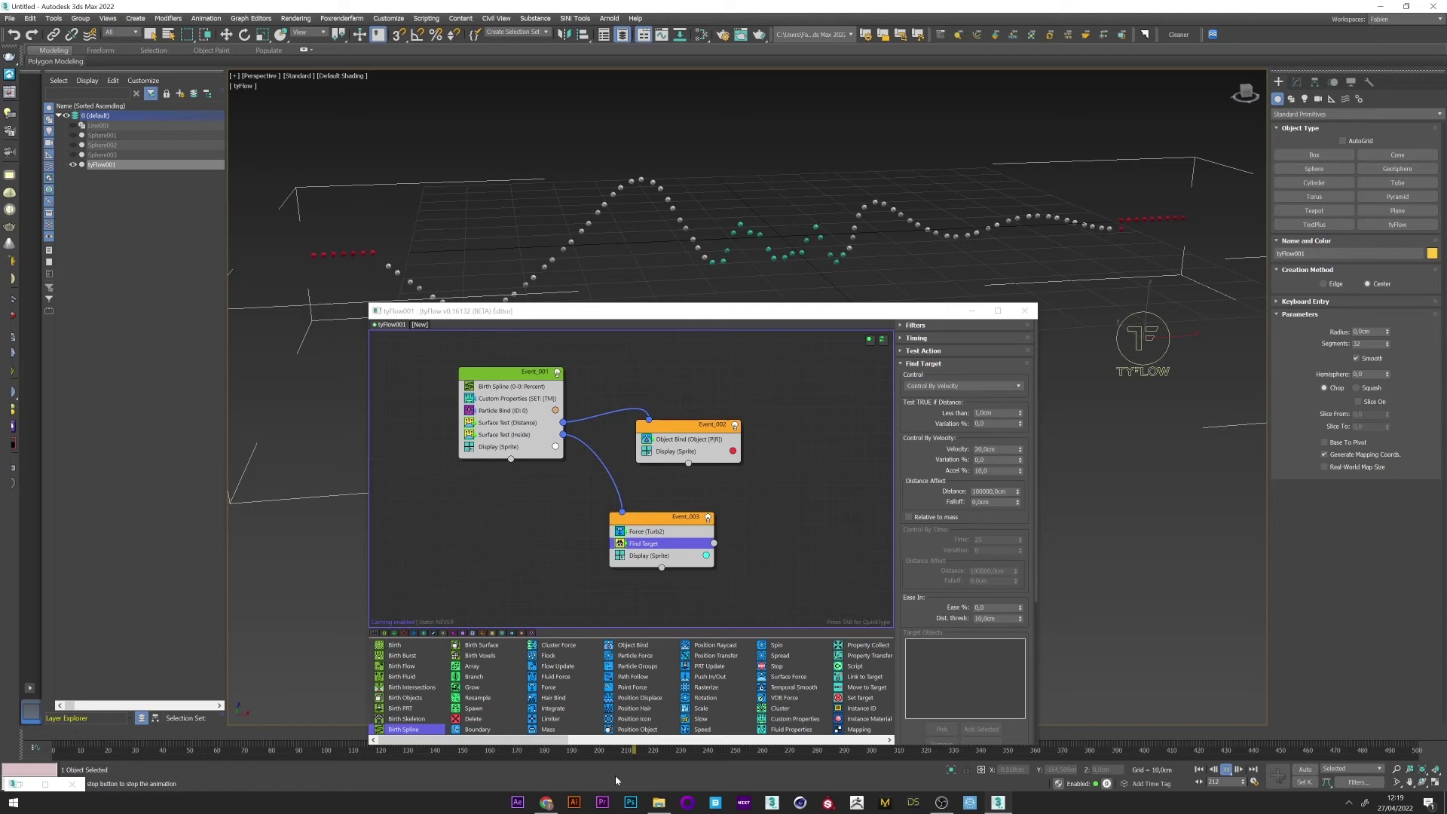
click(1314, 169)
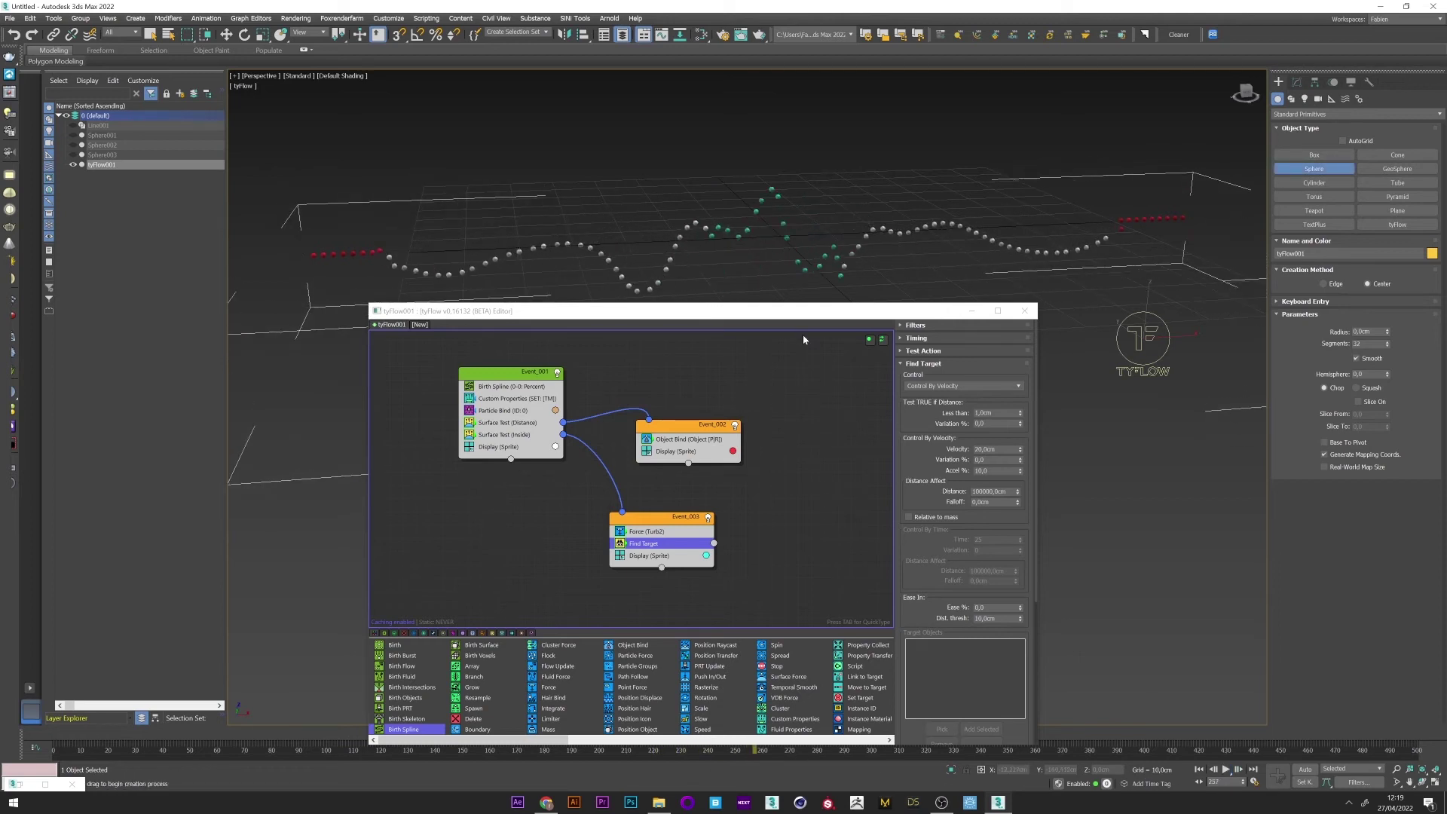
drag(806, 312, 806, 305)
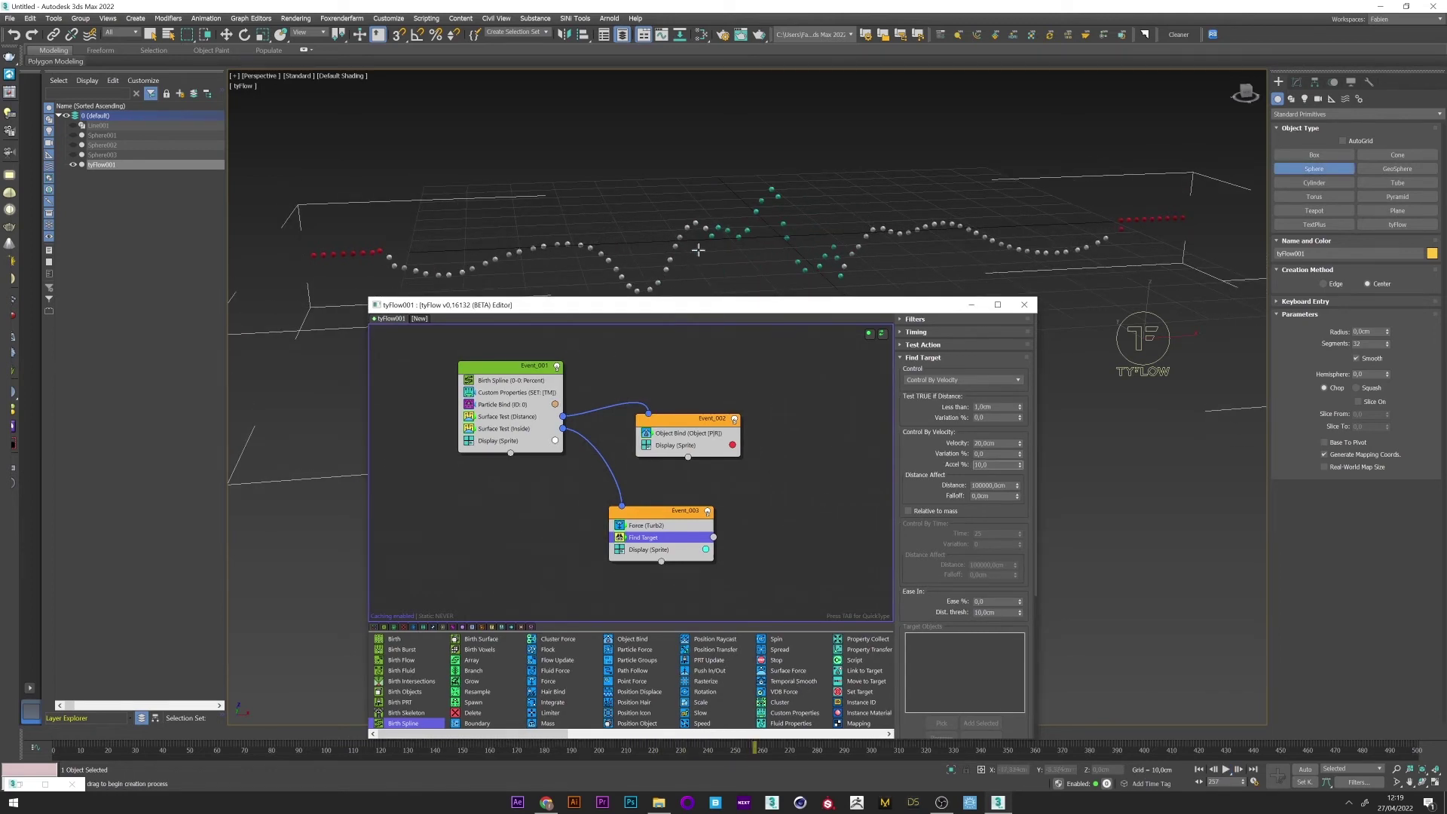
drag(331, 748, 433, 747)
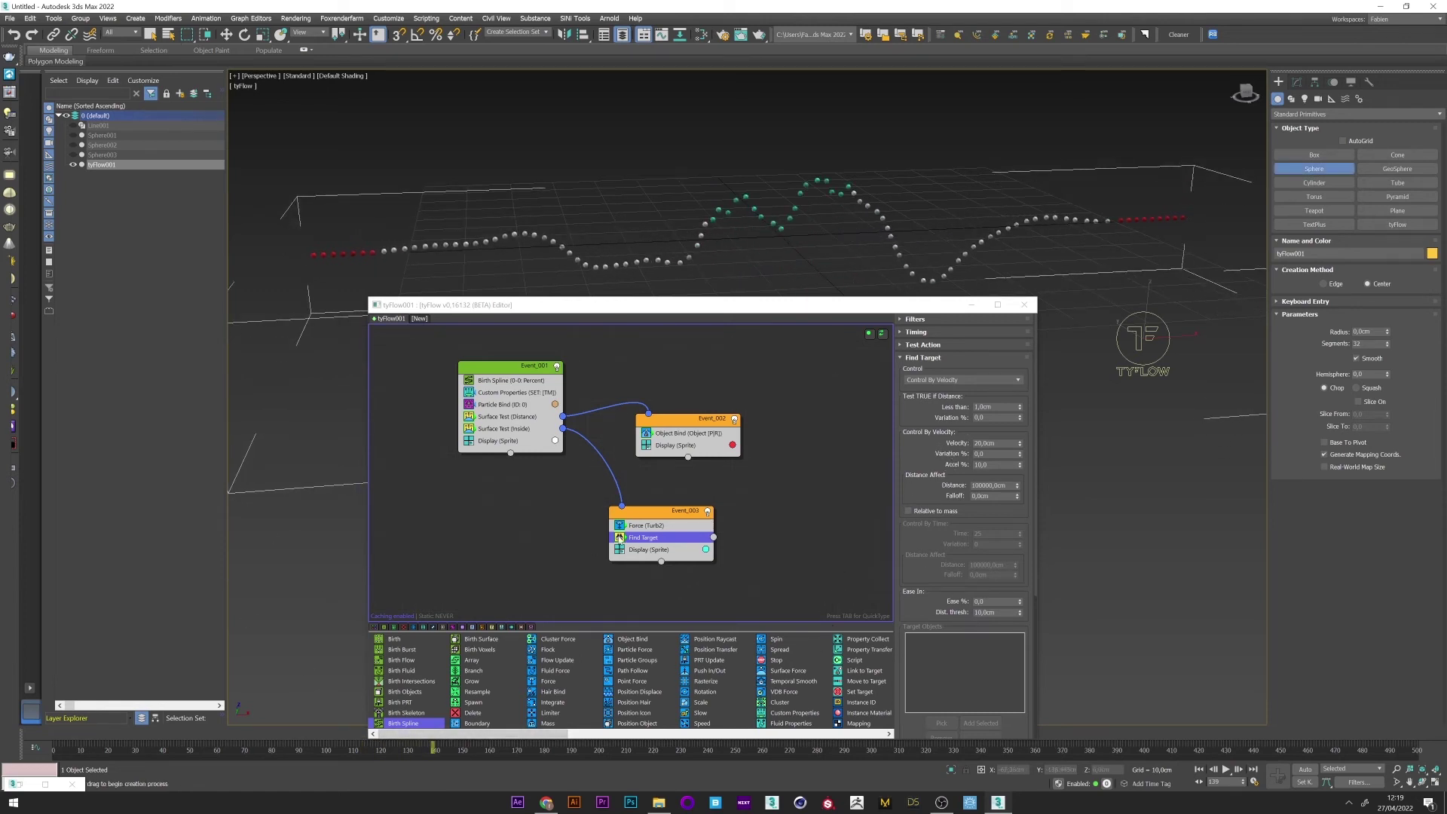
- Try different stiffness values, including 0.5 and 0.4, on the Particle Bind operator in Event_001
click(632, 528)
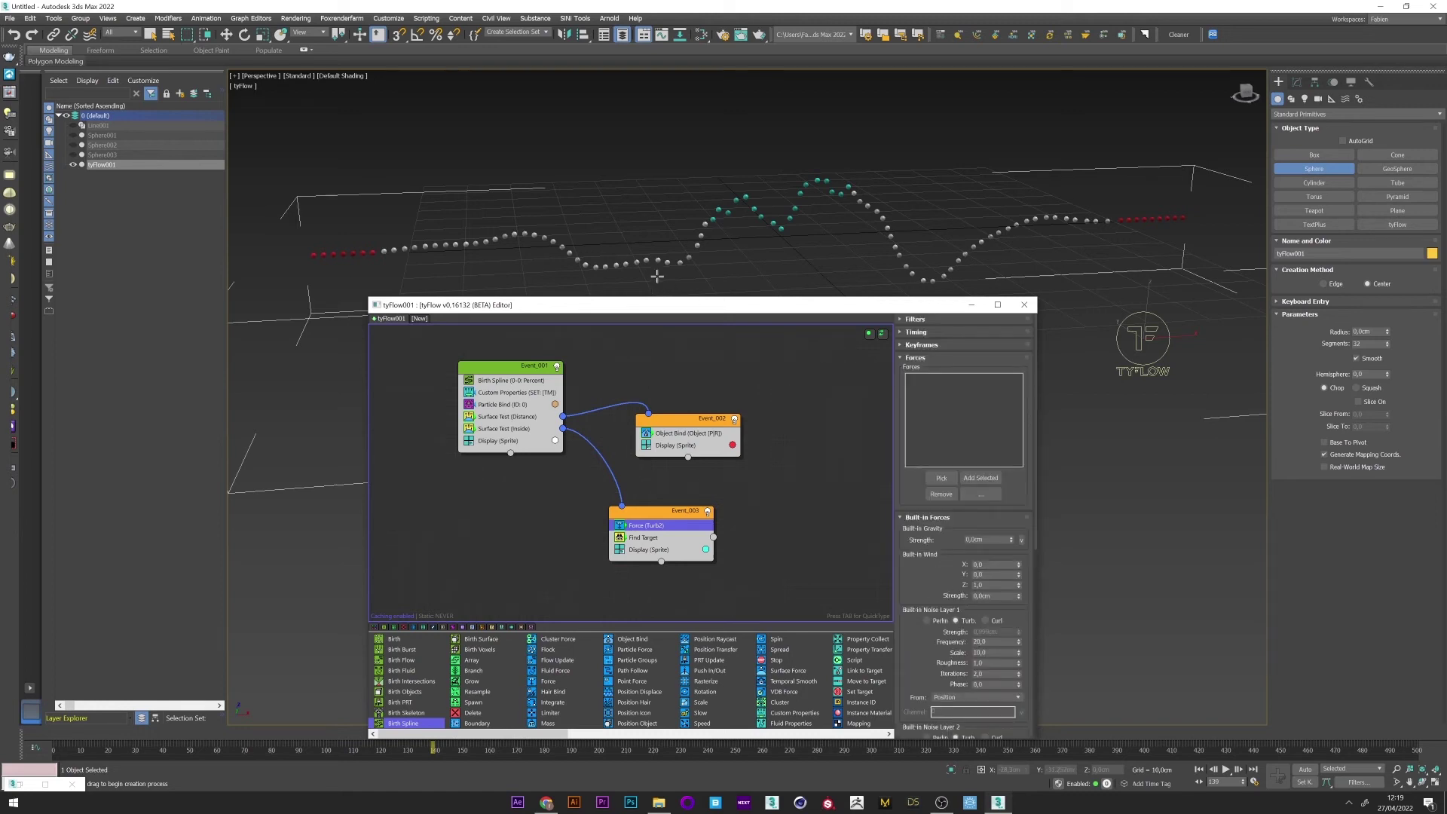
click(505, 405)
click(989, 389)
key(BackSpace)
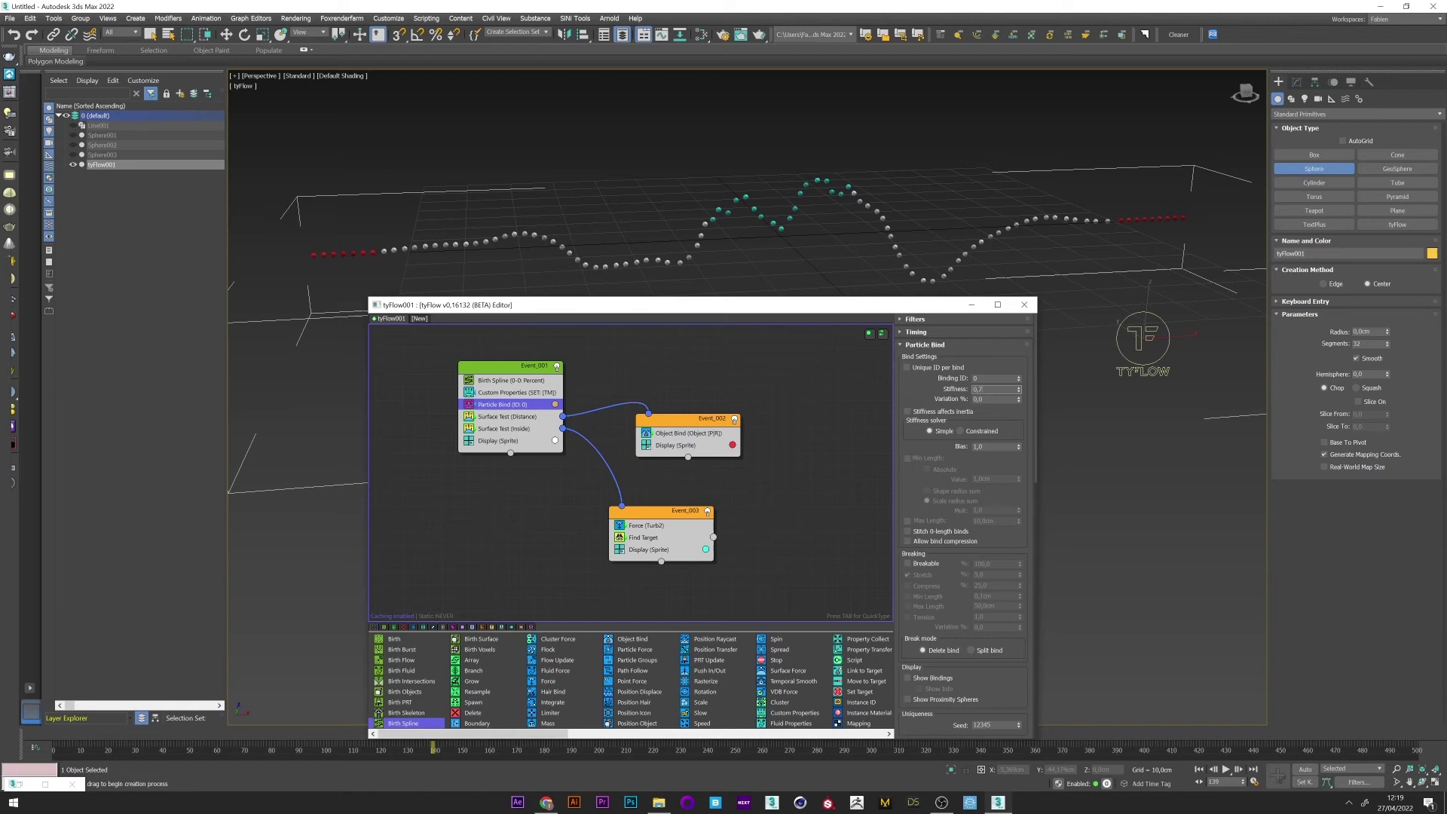
key(Return)
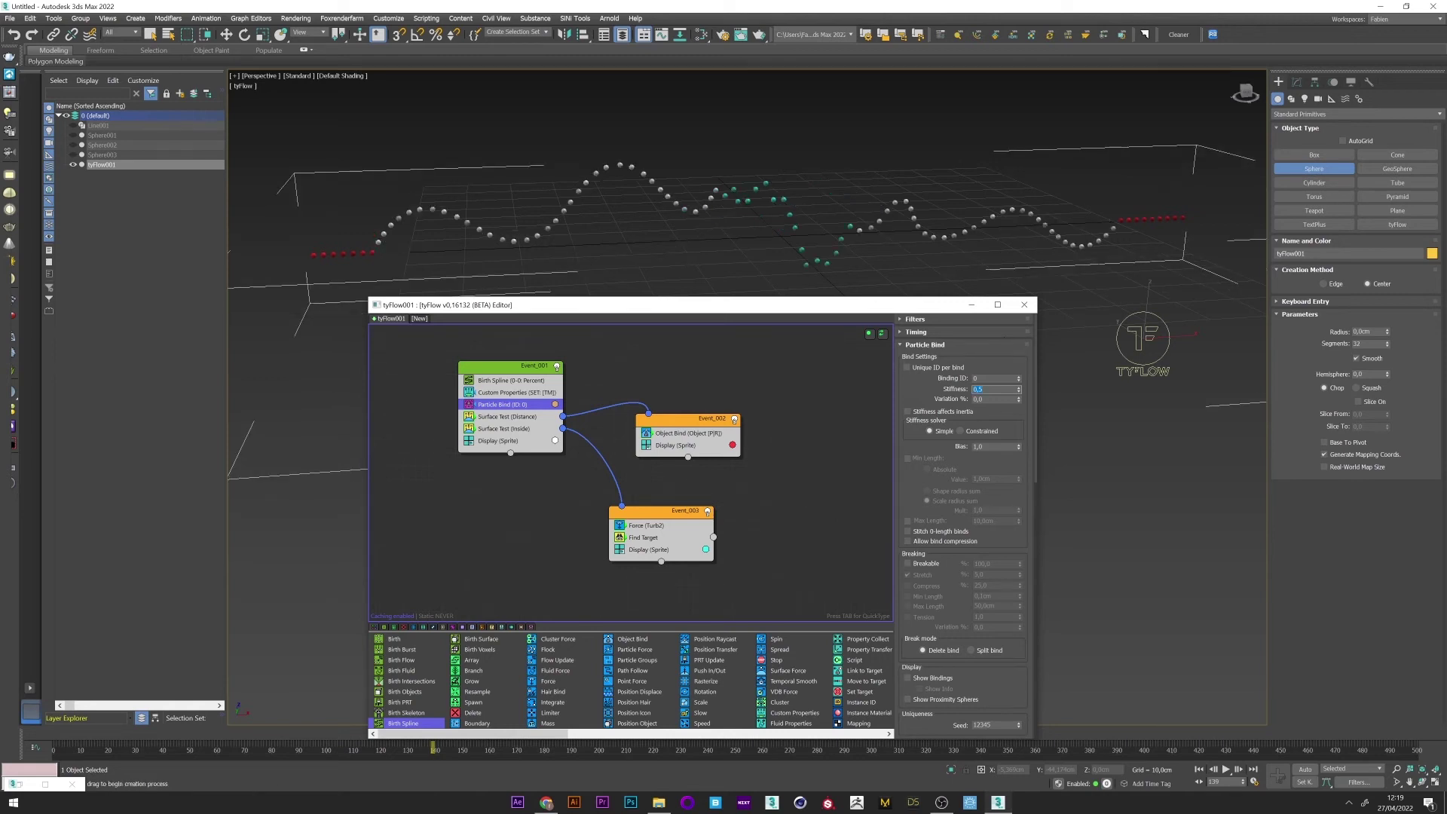
text(2)
key(Return)
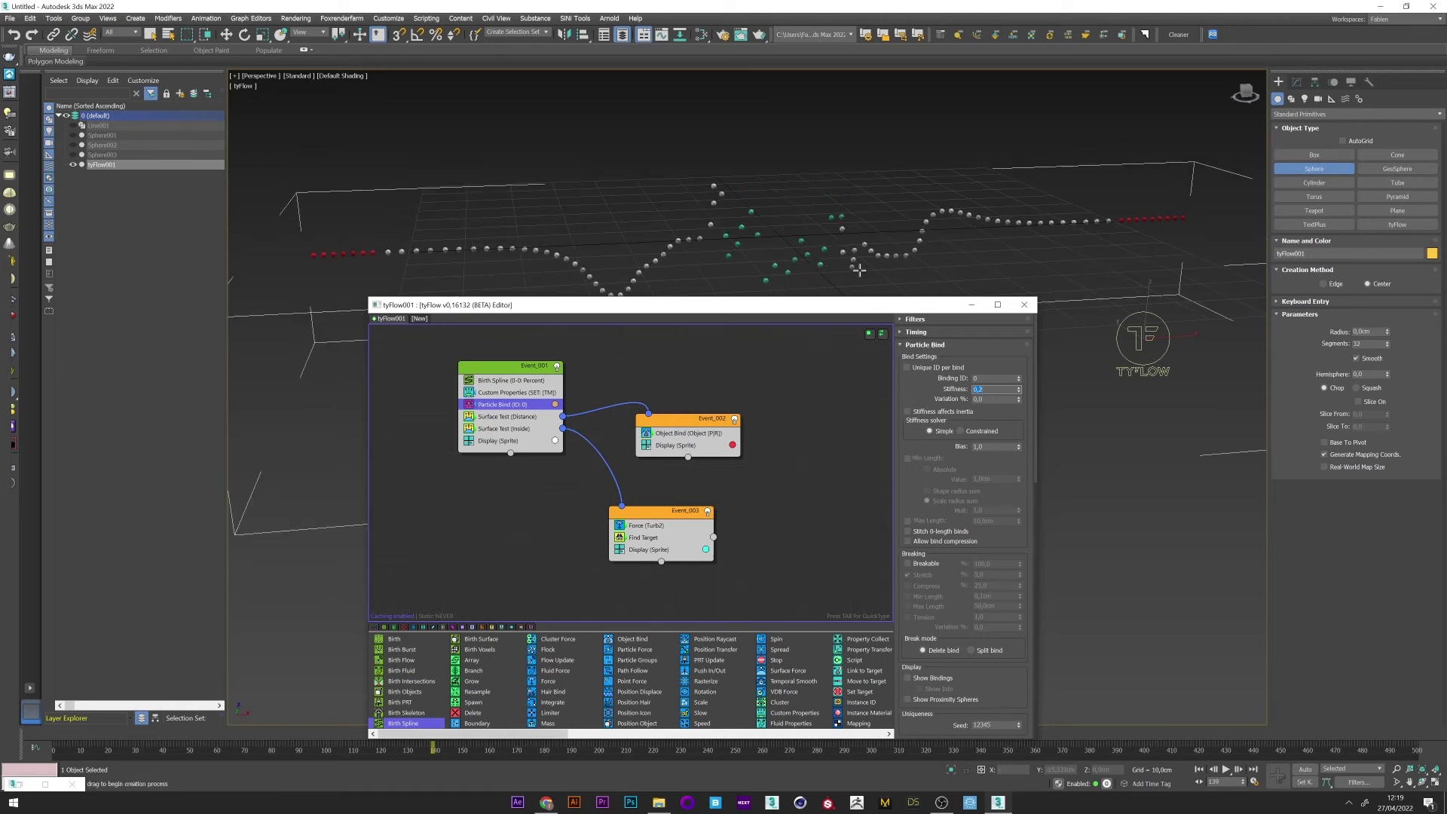
- Test the Particle Bind operator's bias at 0.5 on another frame, and settle on a bias of 0.7
click(994, 447)
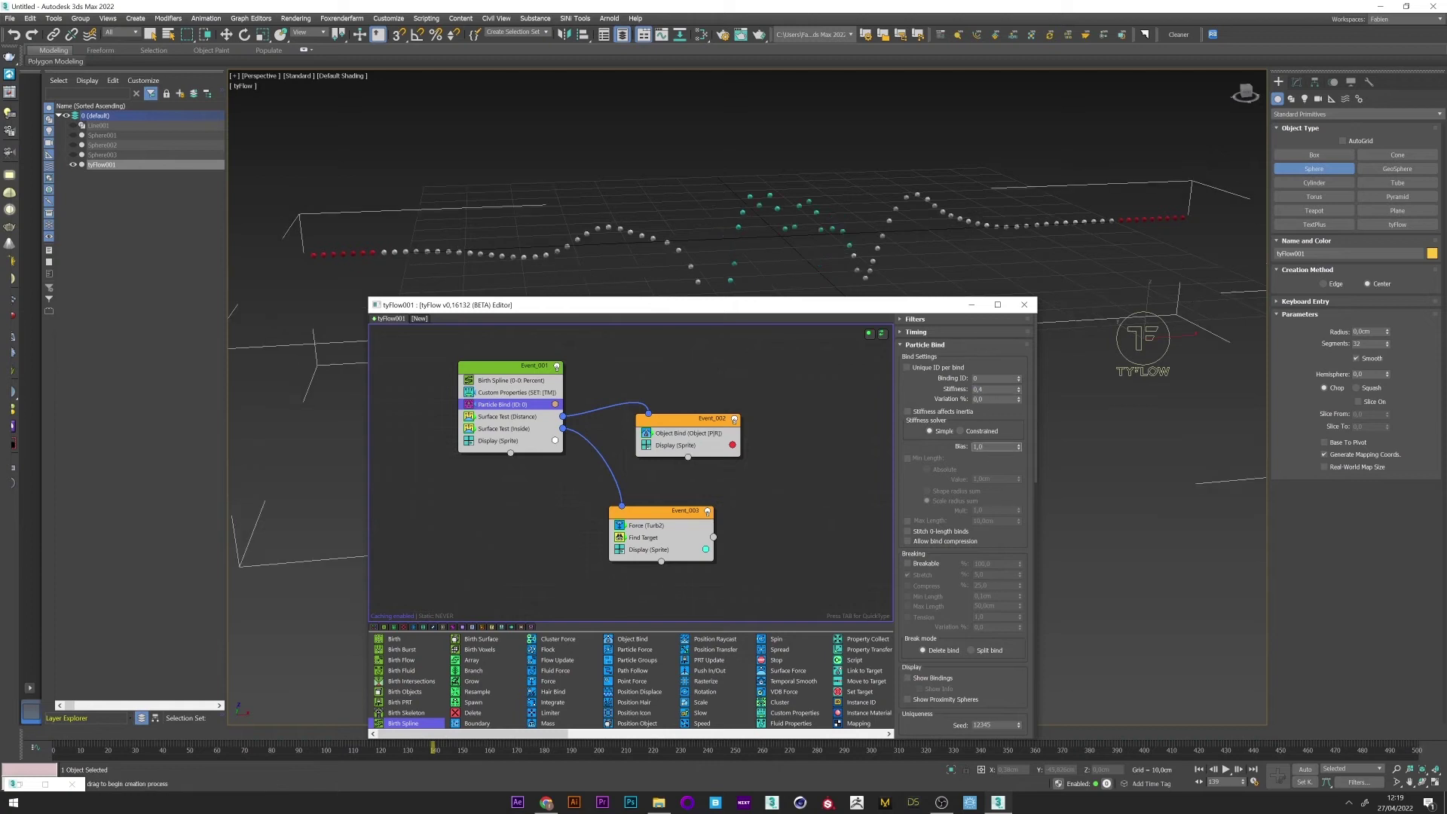
key(Return)
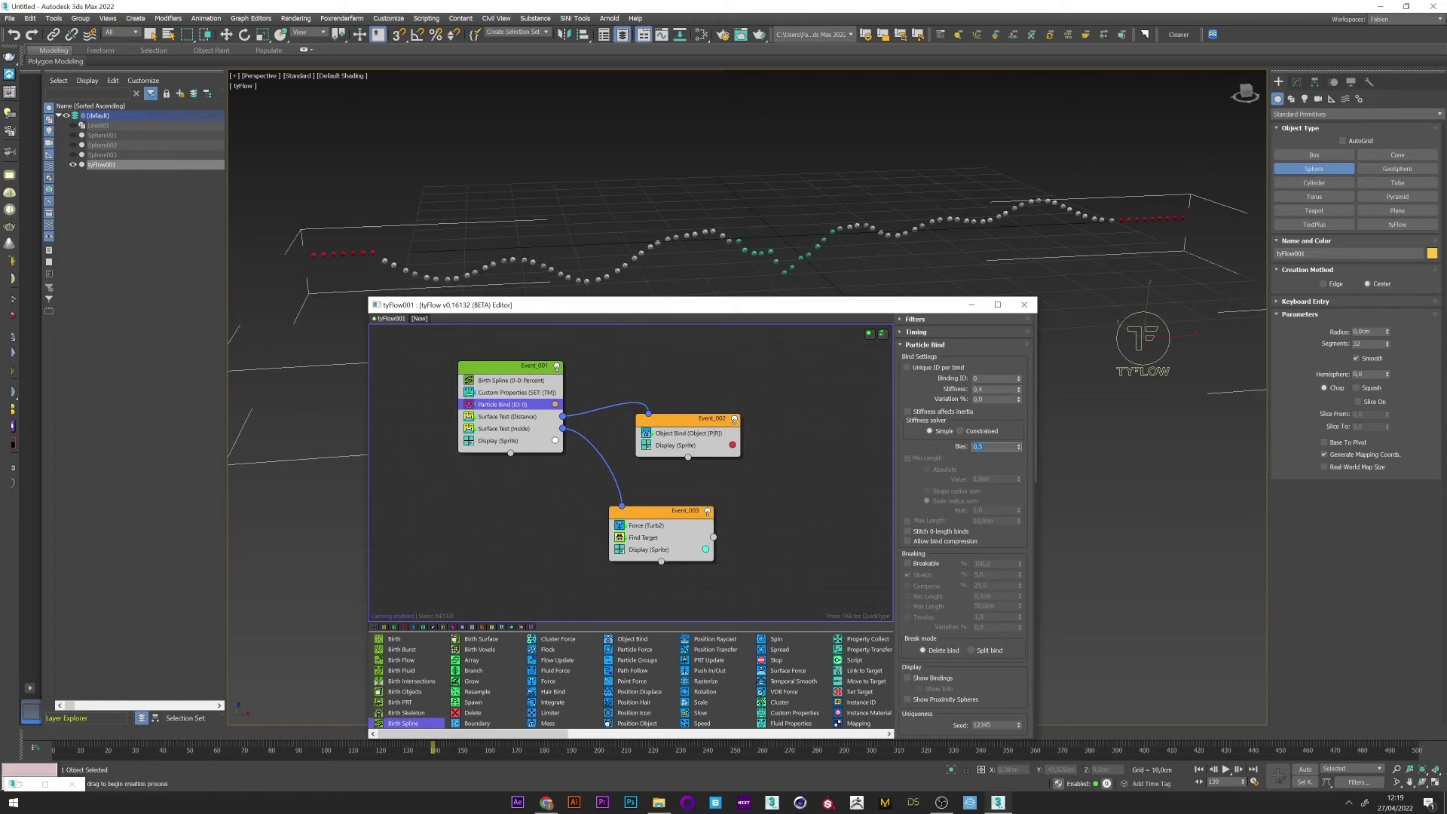
drag(333, 736, 570, 718)
click(984, 446)
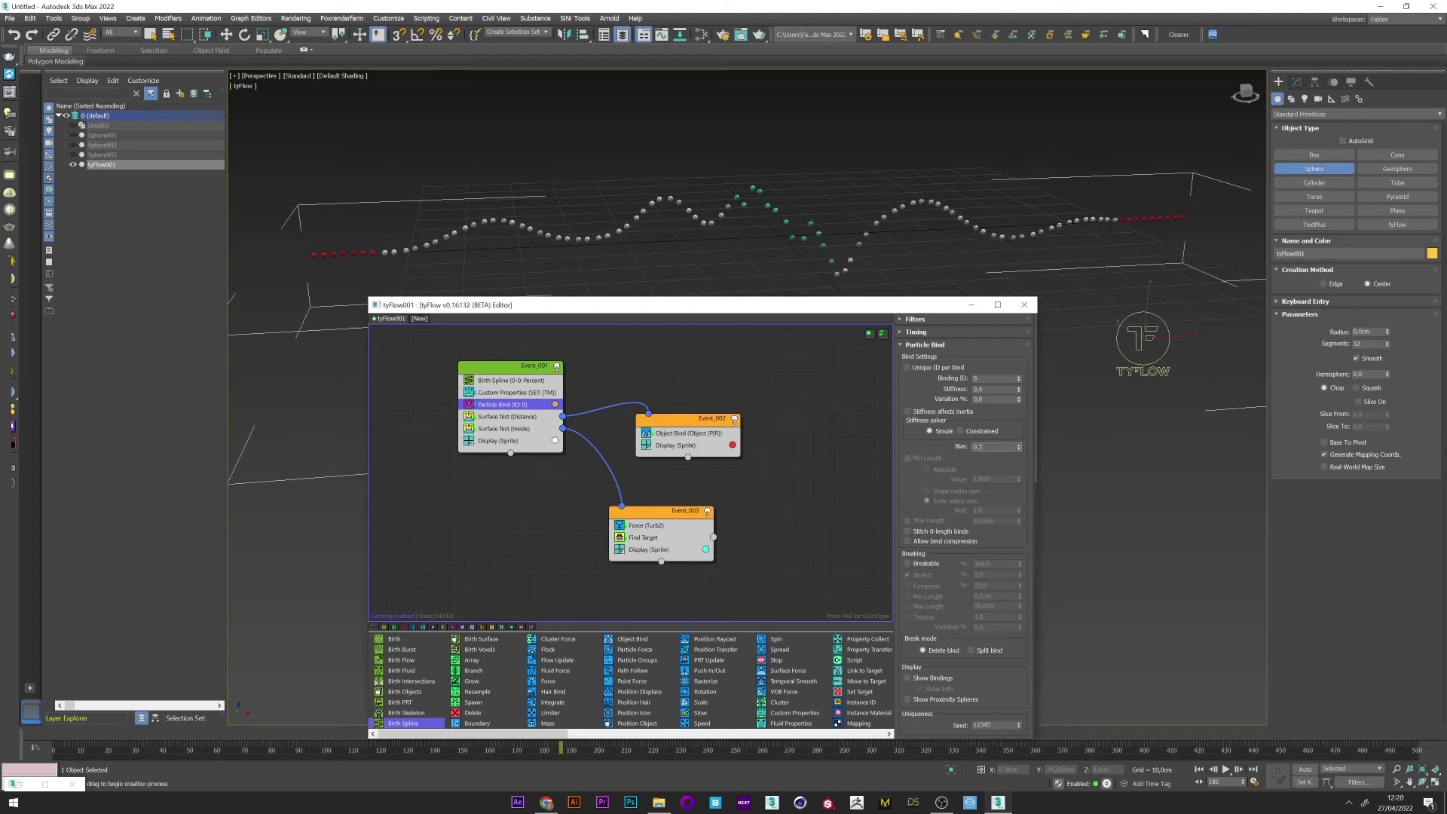
text(0,7)
key(Return)
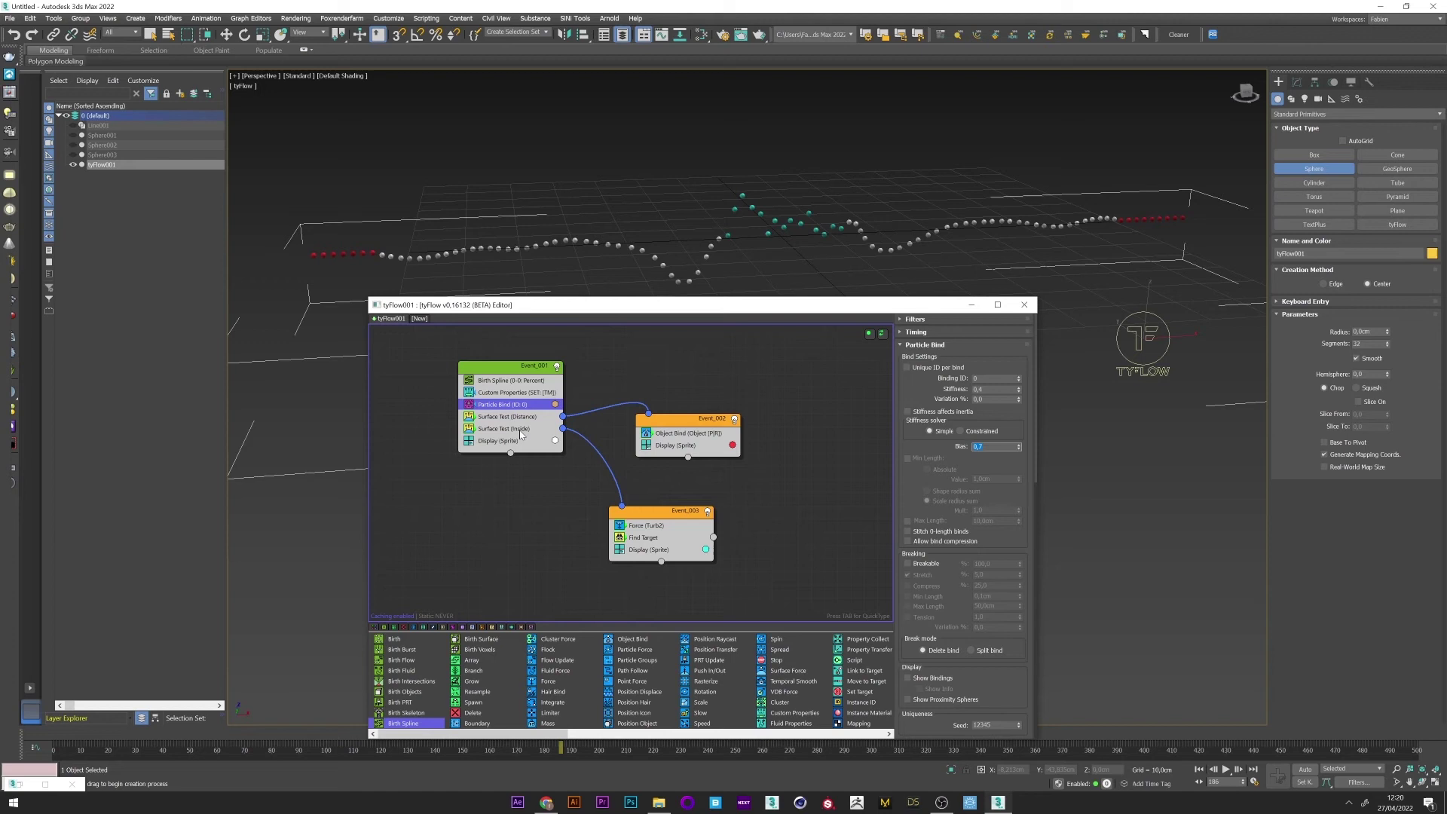
- Add a Spline Paths operator to Event_001 with a newly created spline object, and generate its paths from particle bindings
click(503, 428)
key(Tab)
text(sp)
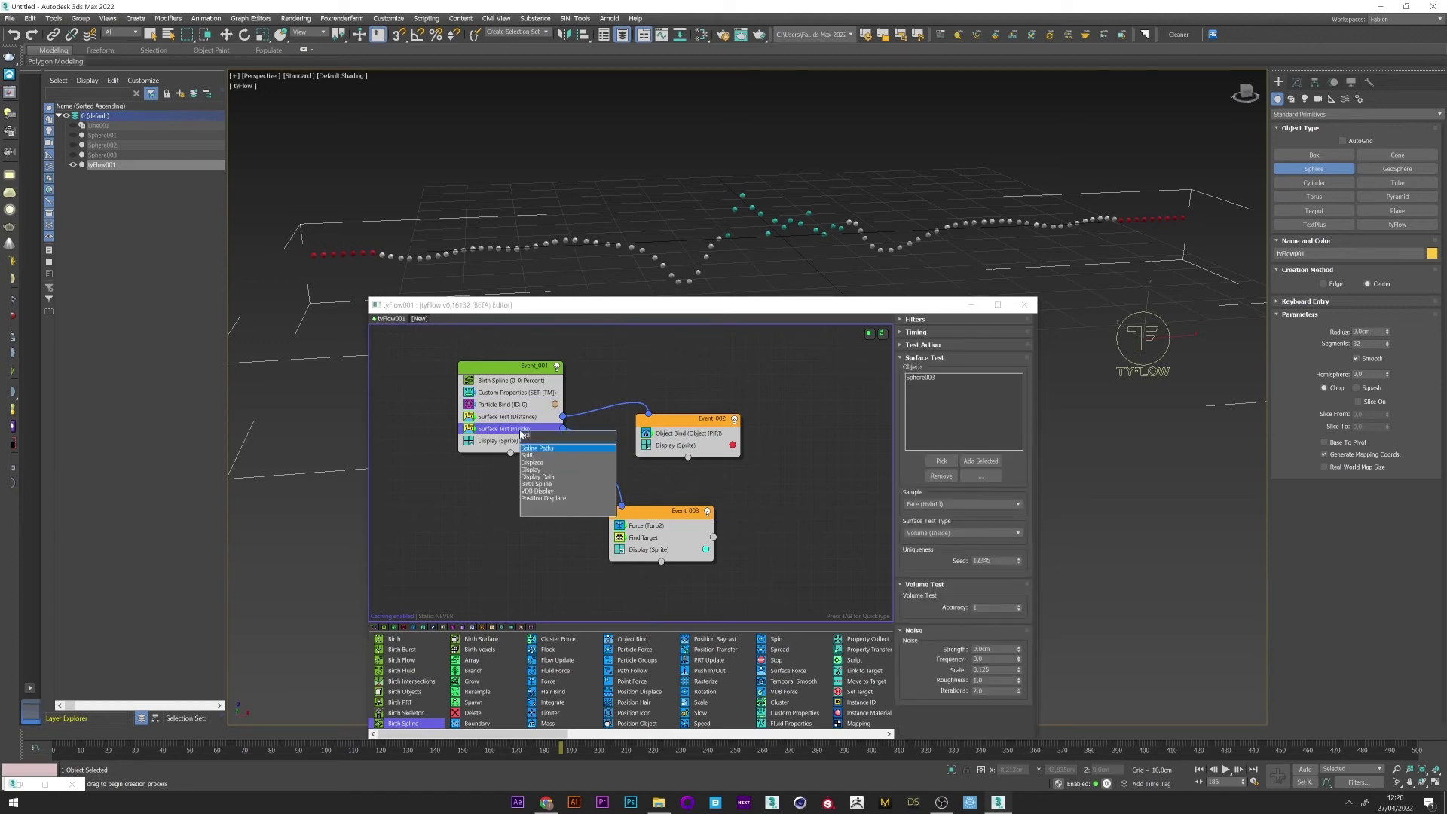
text(l)
key(Return)
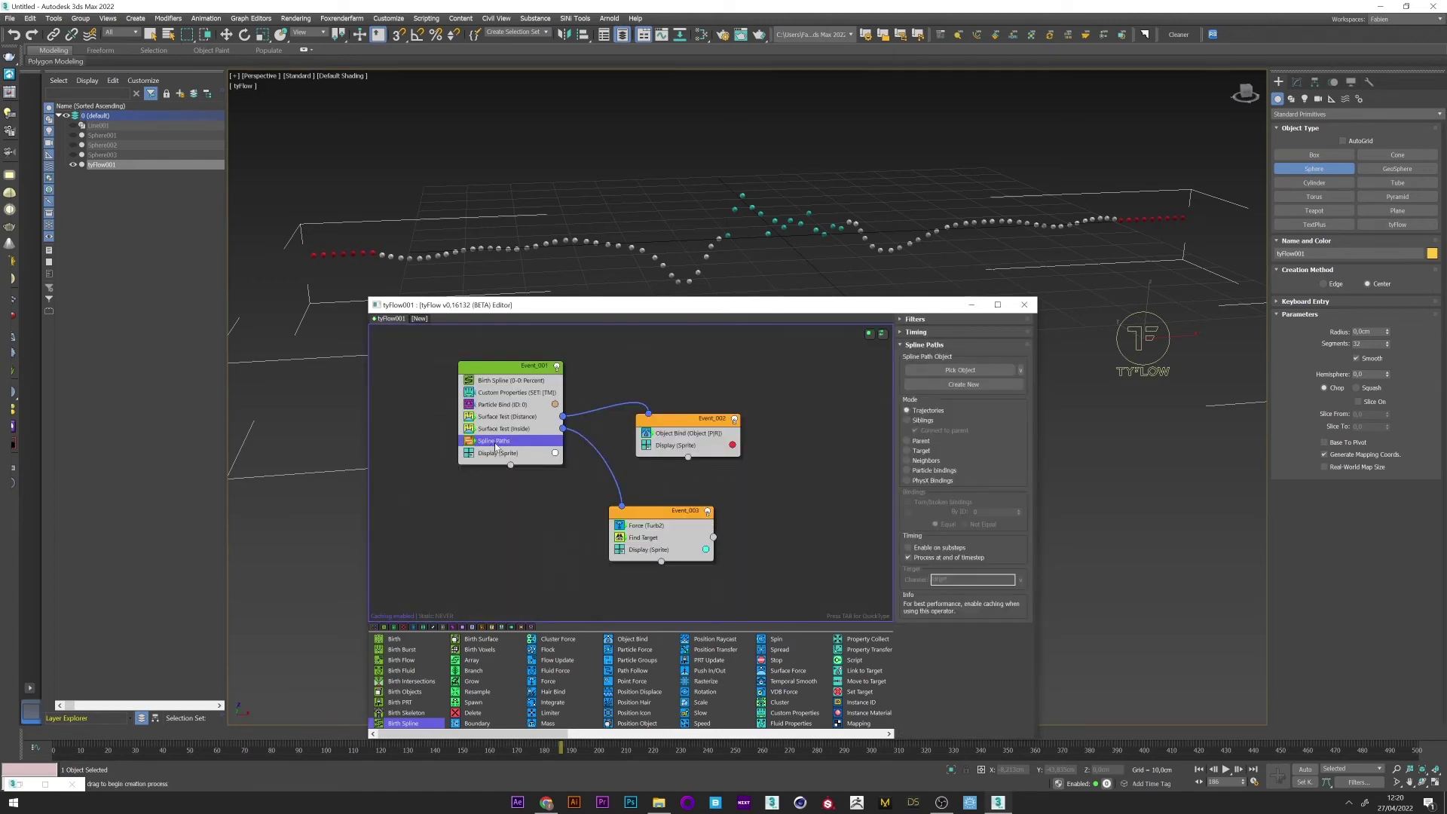
click(963, 385)
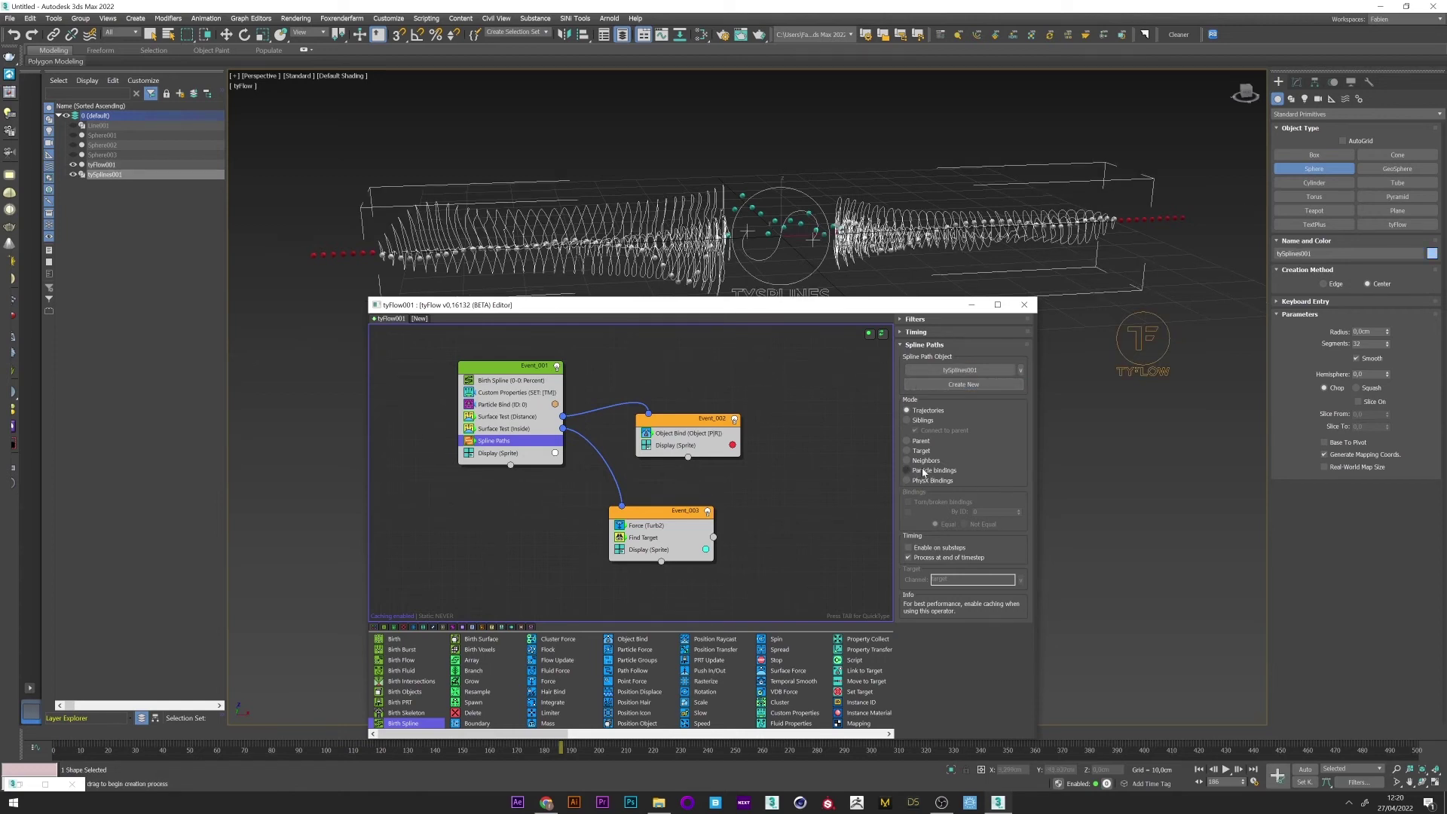
click(922, 471)
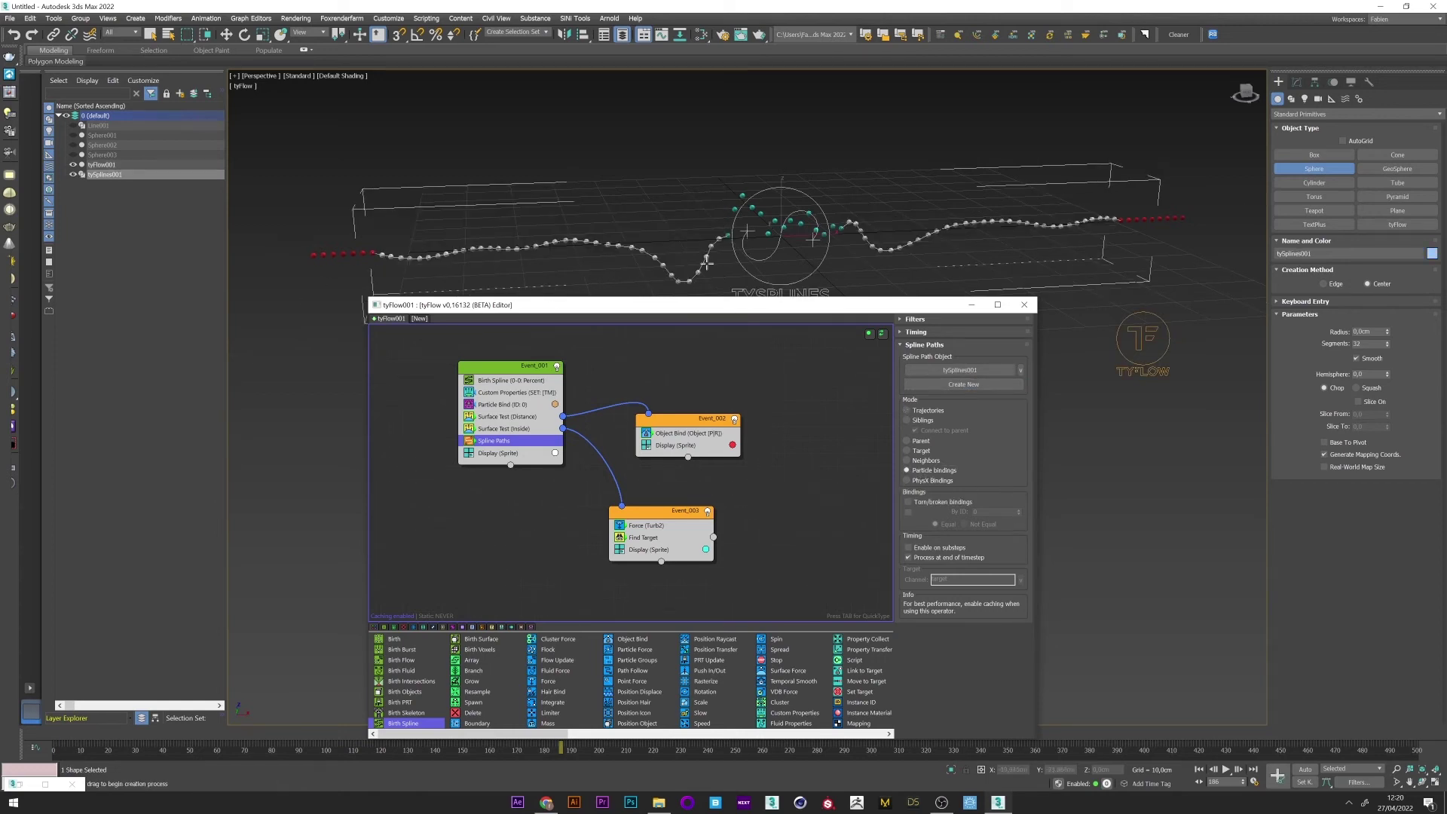
- Copy the Spline Paths operator into Event_002 and Event_003, and hide tyFlow001 to check the spline alone on another frame
drag(512, 437, 671, 444)
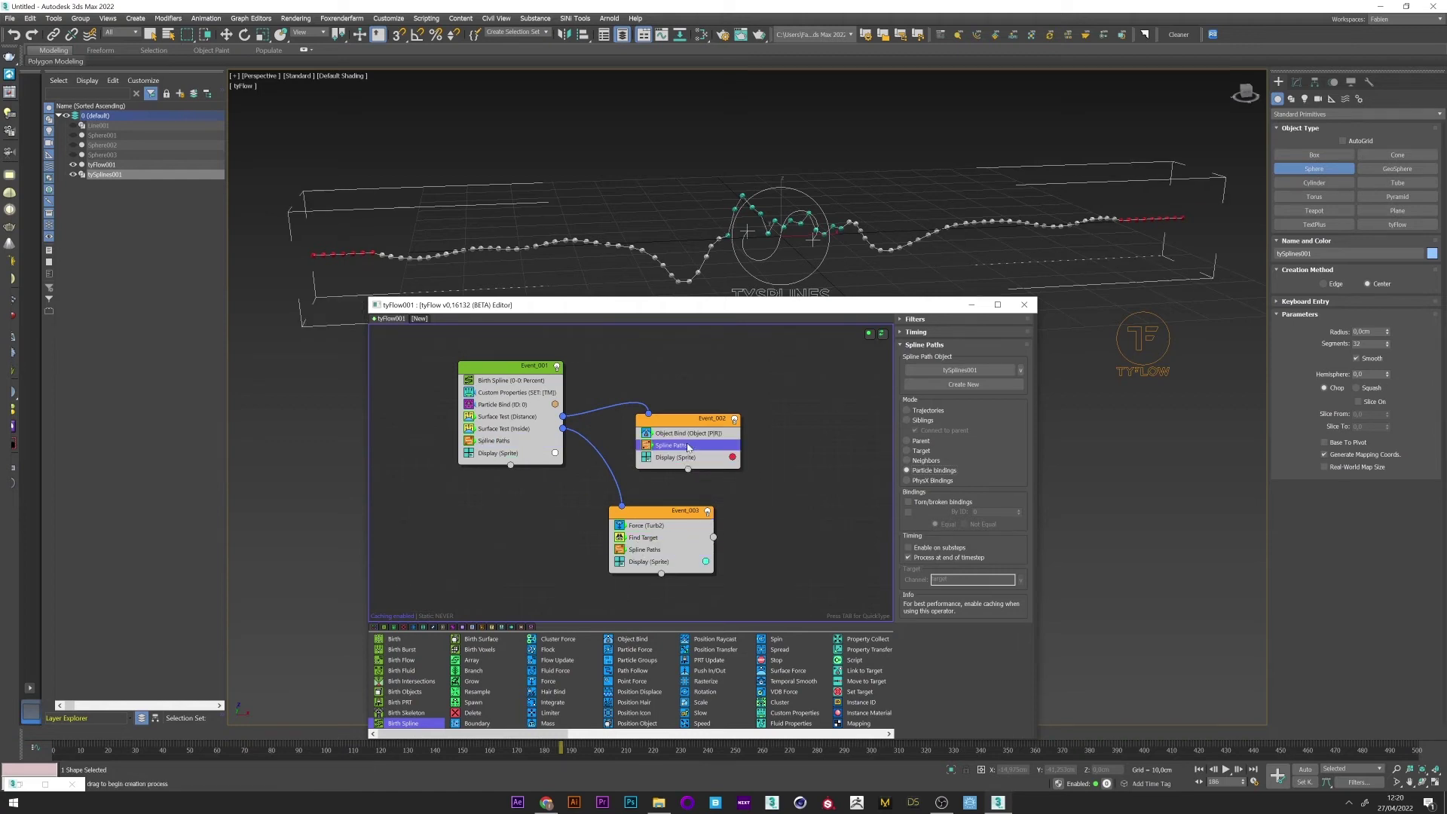
click(73, 164)
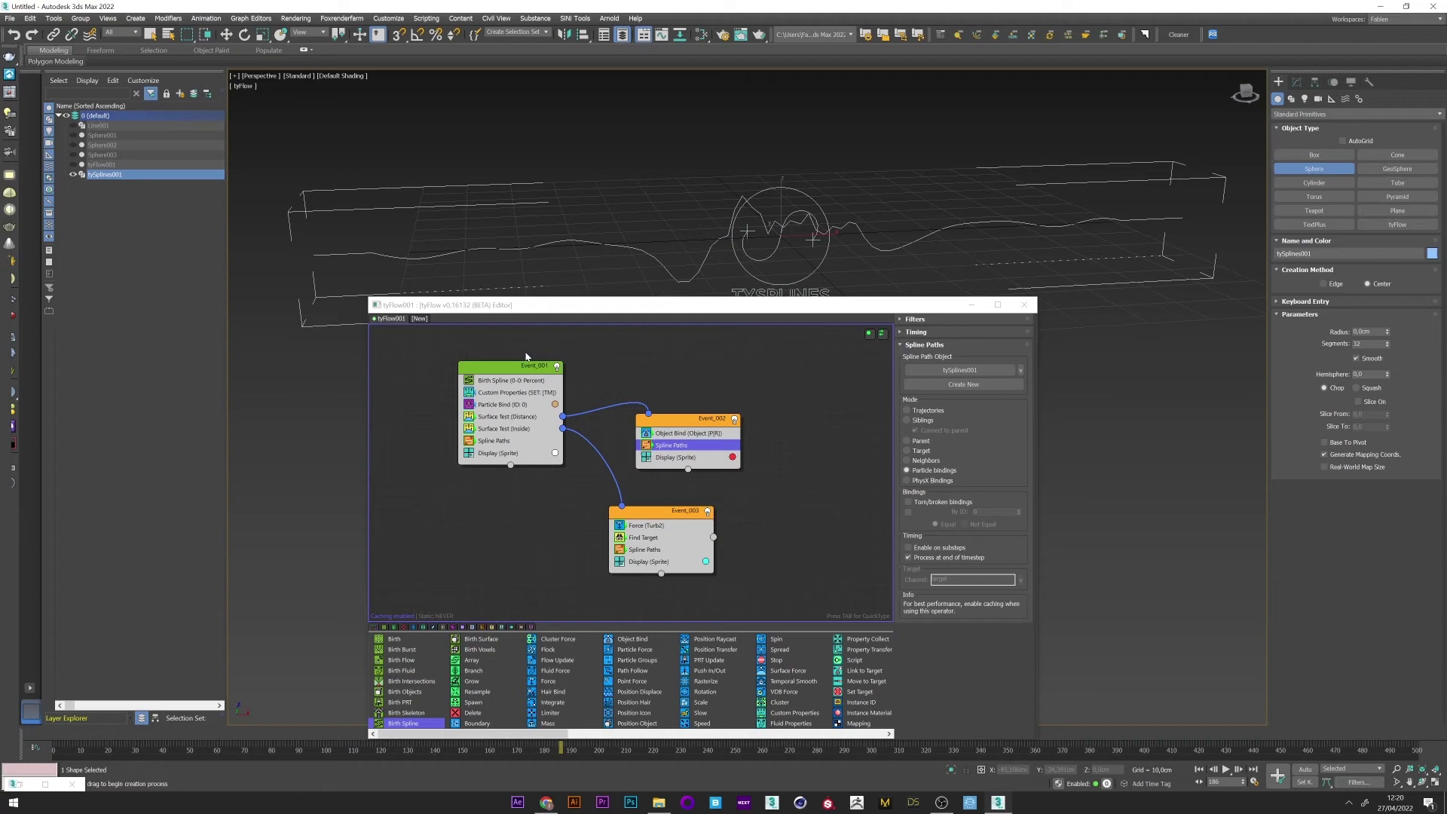
mouse_move(103, 735)
mouse_down()
mouse_move(362, 734)
mouse_move(507, 712)
mouse_move(521, 723)
mouse_up()
- Enable the tySplineMesher modifier on the tySplines object and set its tube radius to 0.1 cm
click(1313, 169)
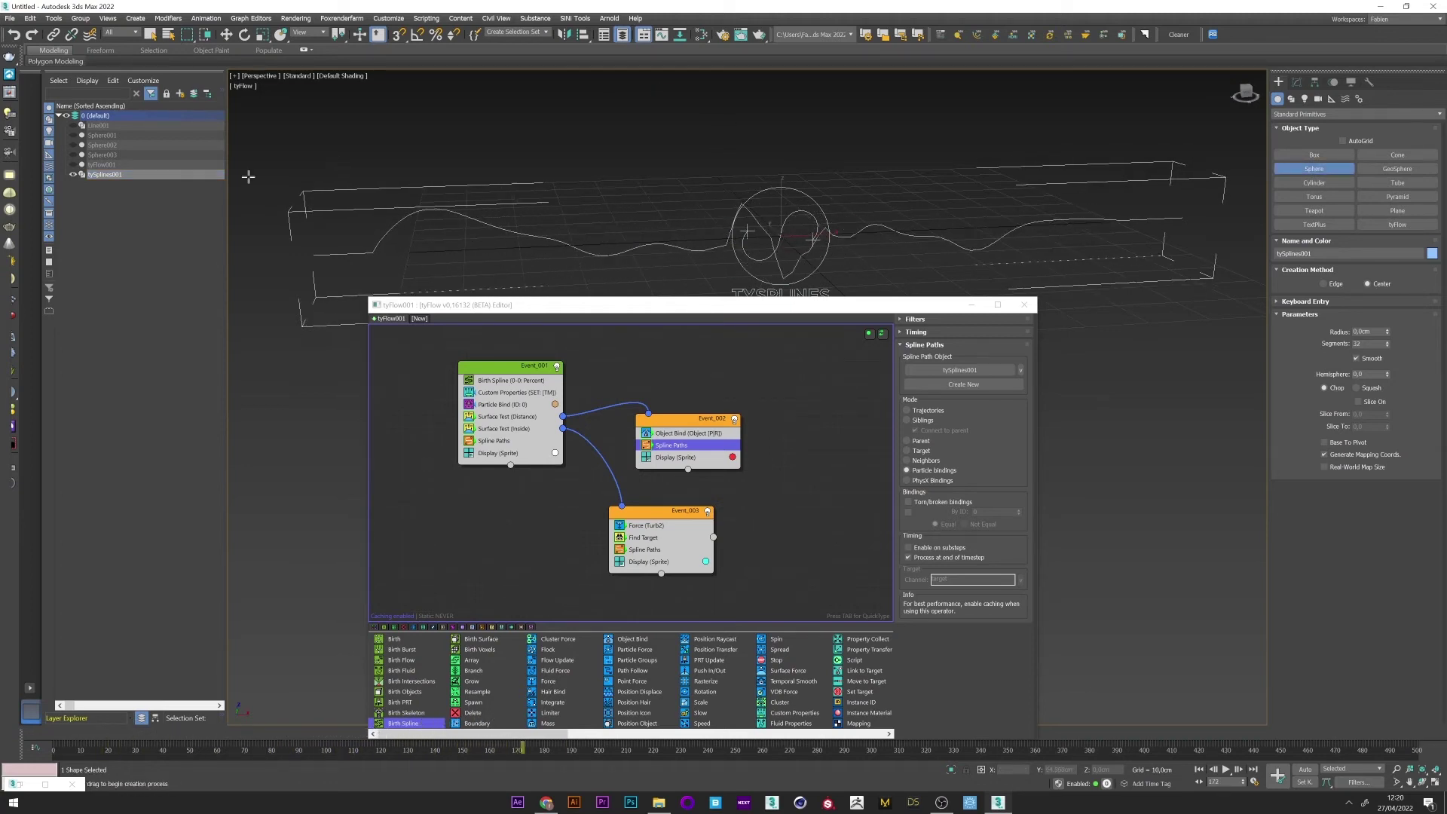
click(1296, 81)
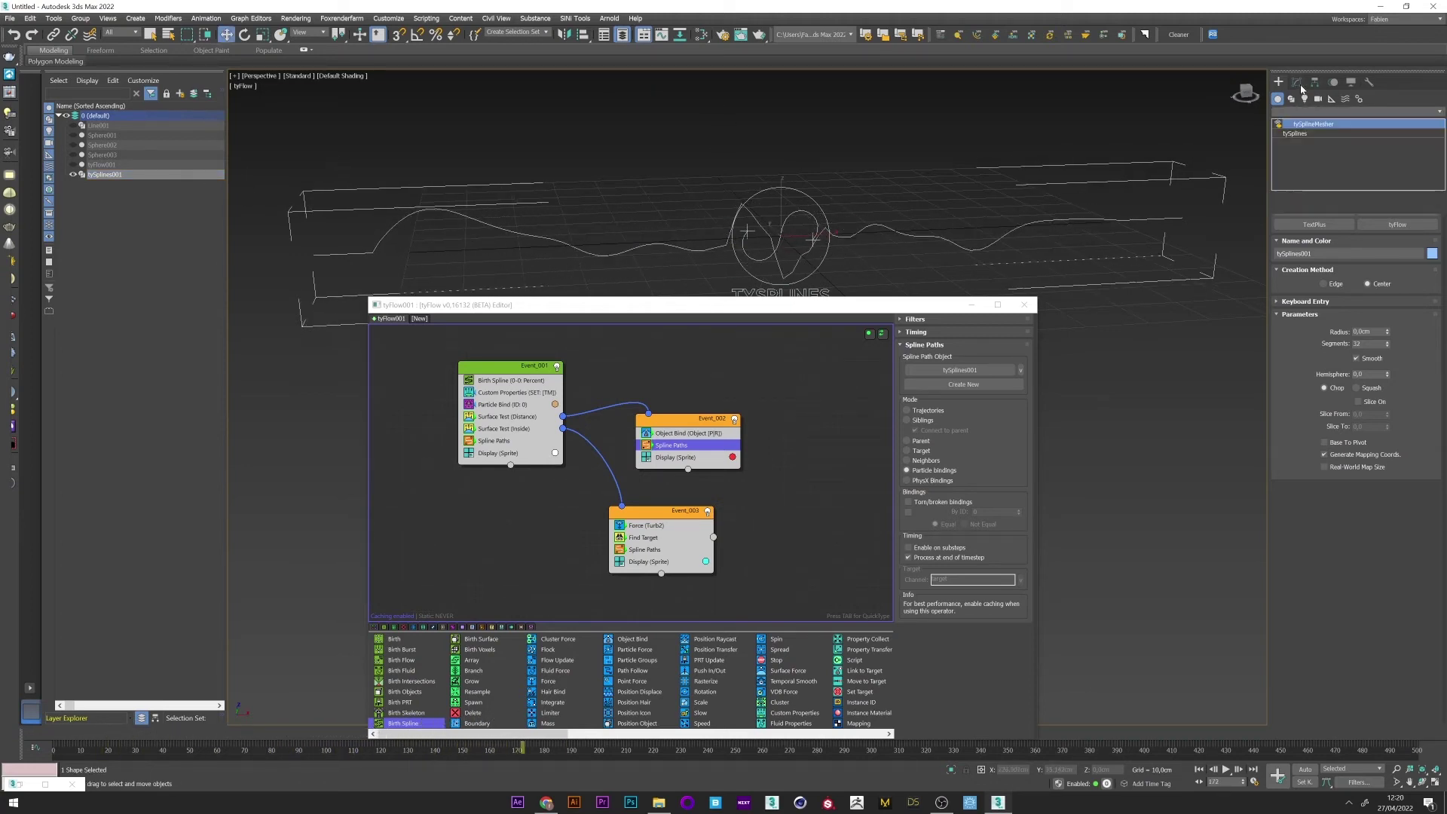
click(1279, 125)
scroll(788, 241, up, 3)
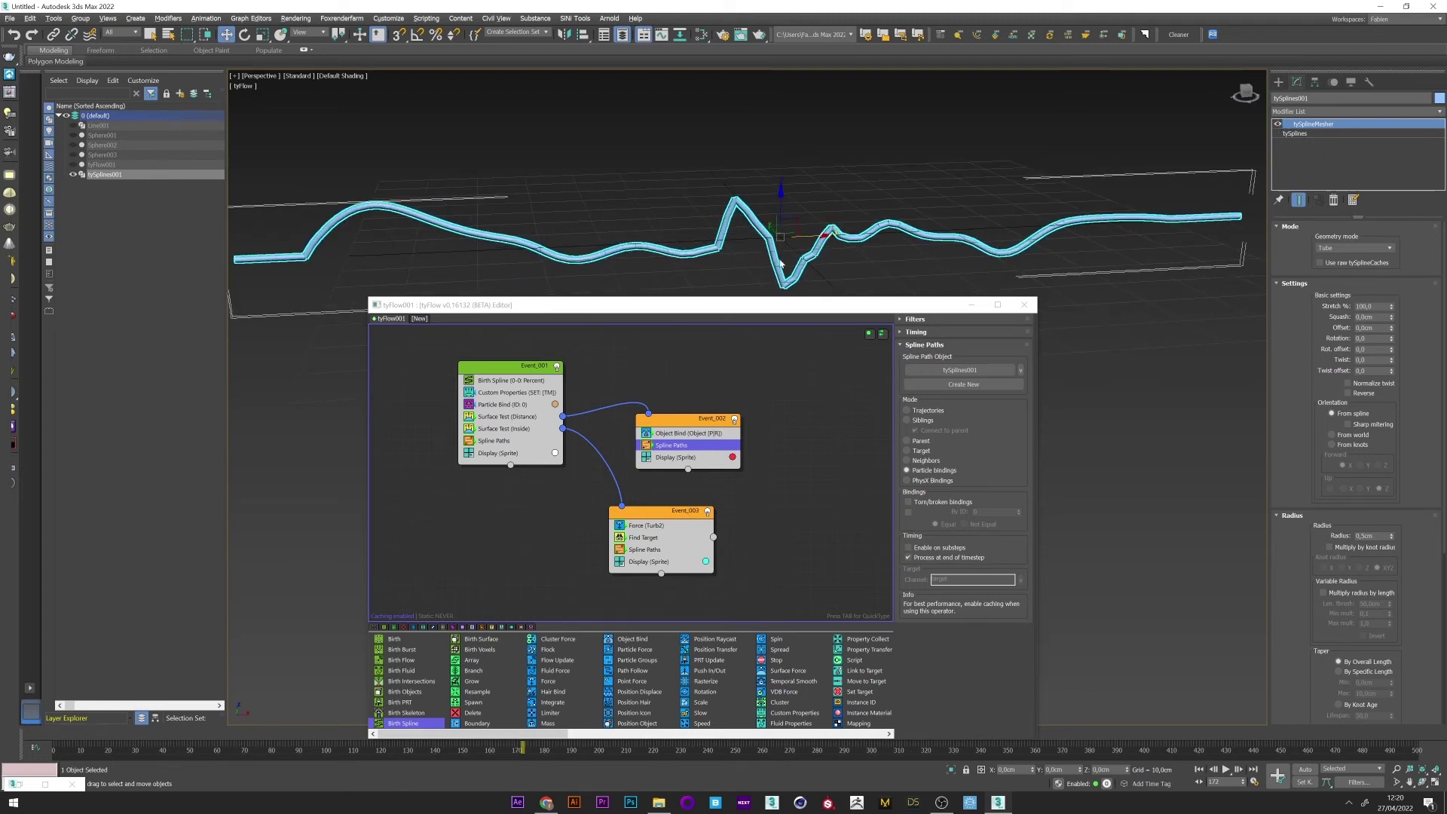
scroll(829, 244, up, 3)
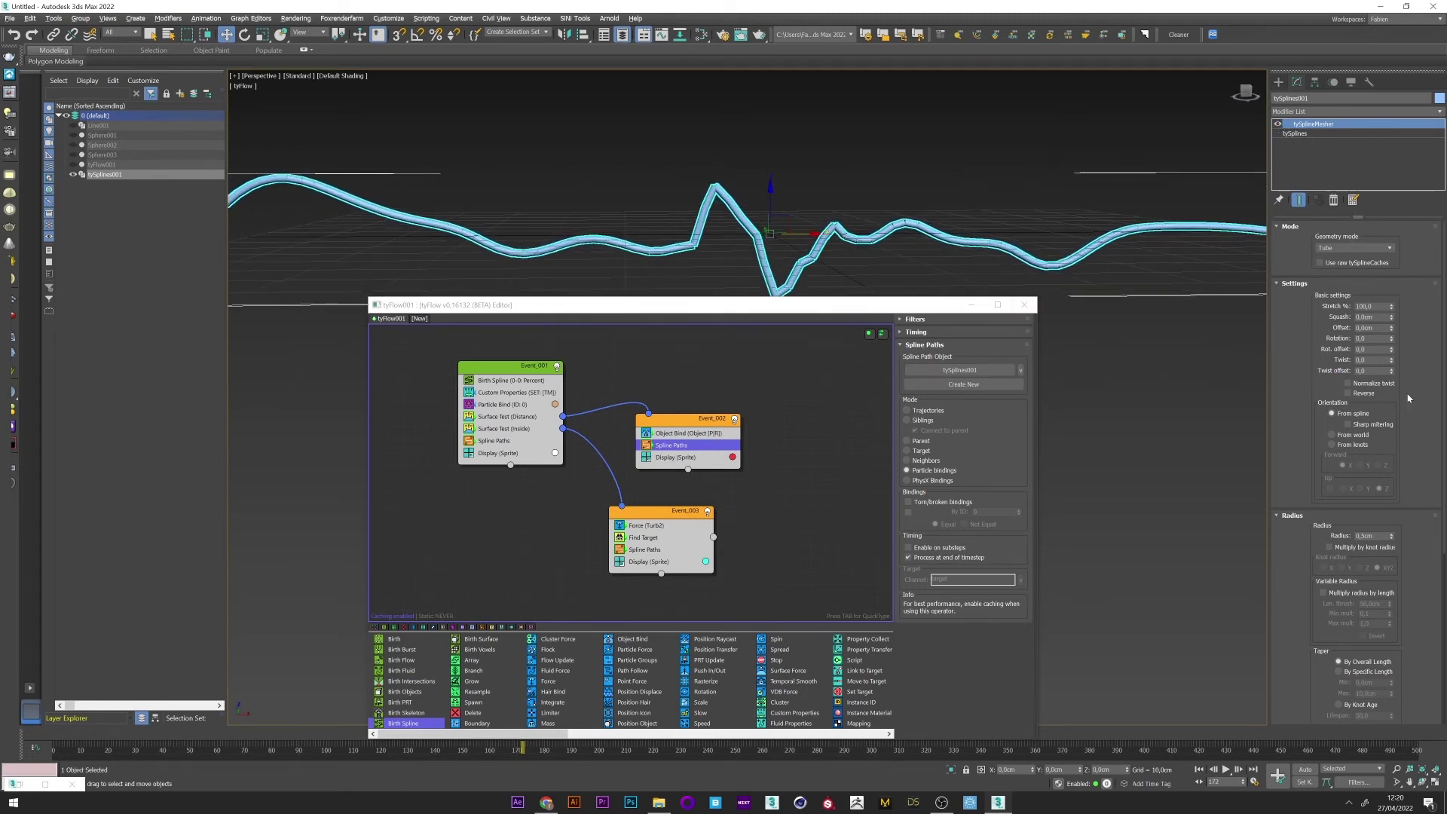
click(1370, 536)
text(0,1)
key(Return)
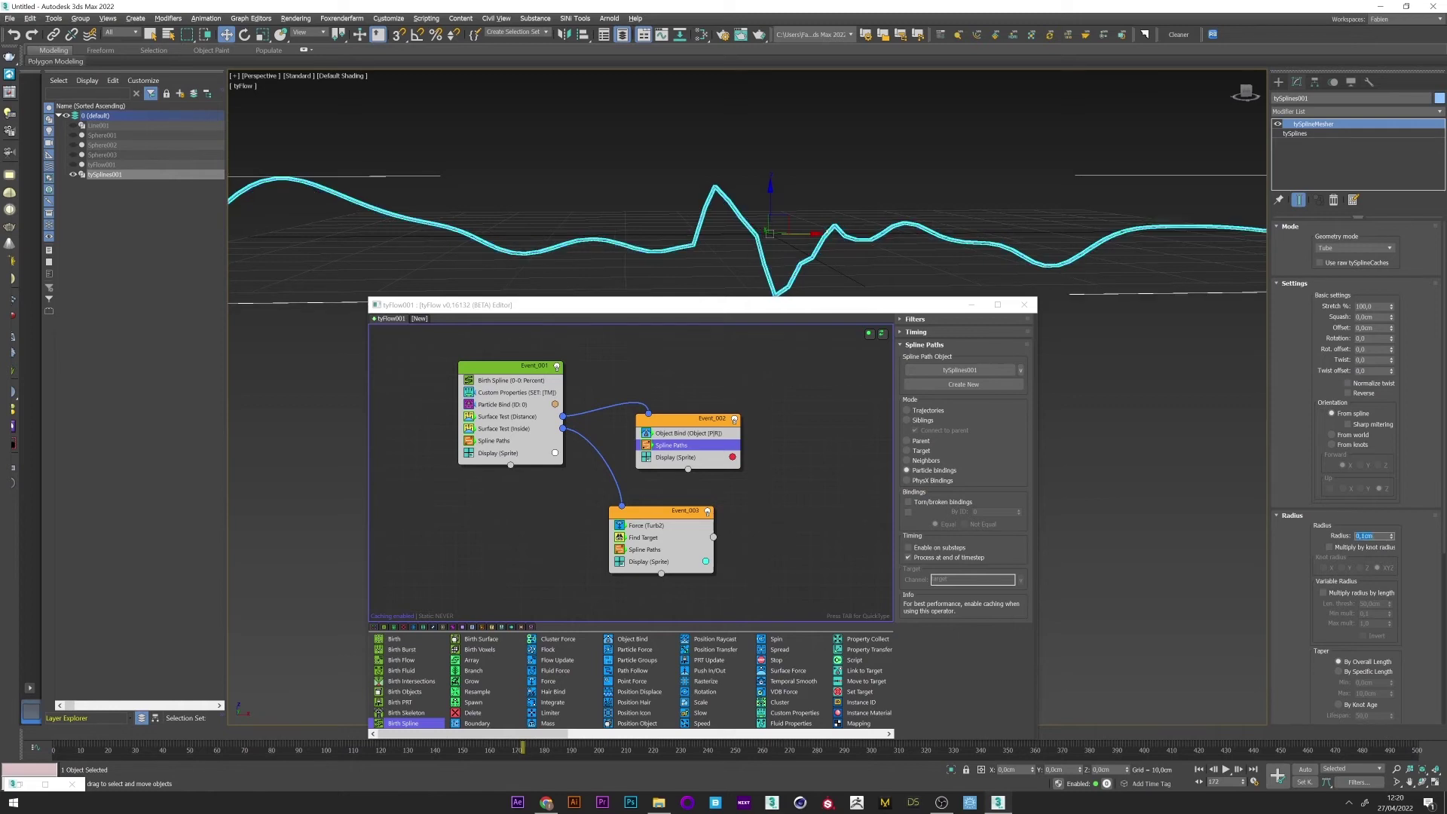
- Turn on Weld bindings in the tySplines spline path settings and set the time step to 2
click(1295, 133)
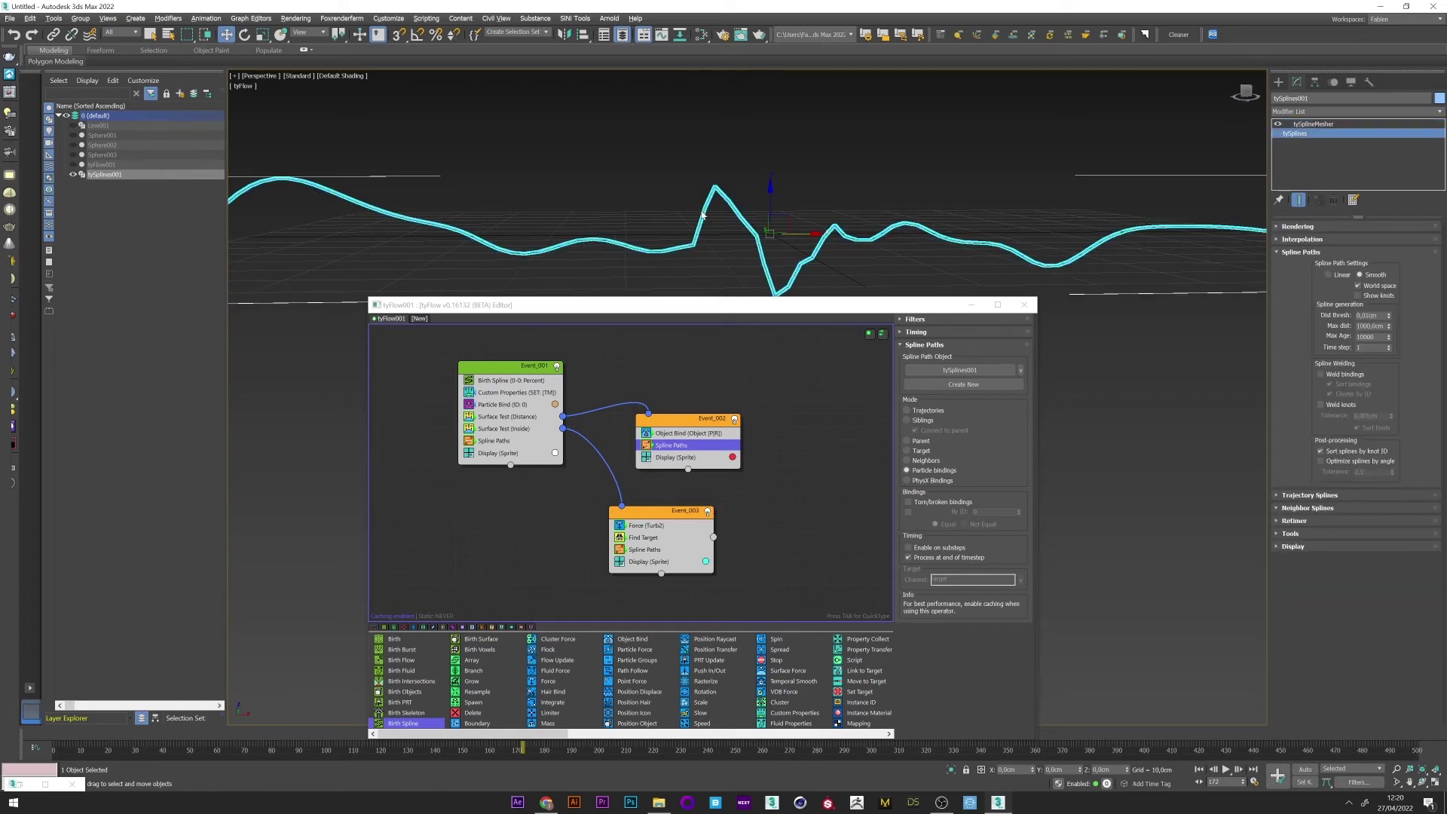
click(1324, 376)
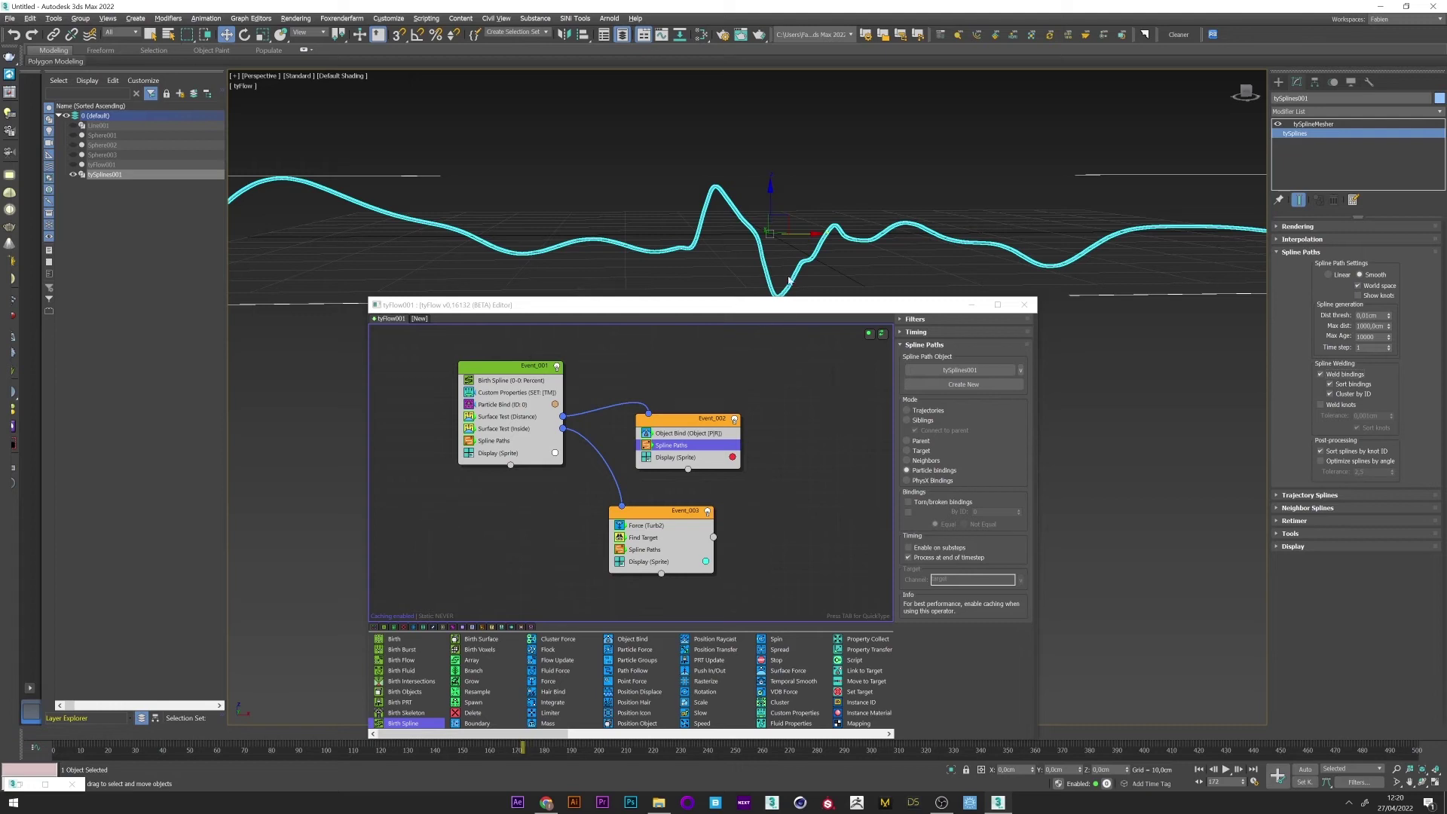
click(1337, 376)
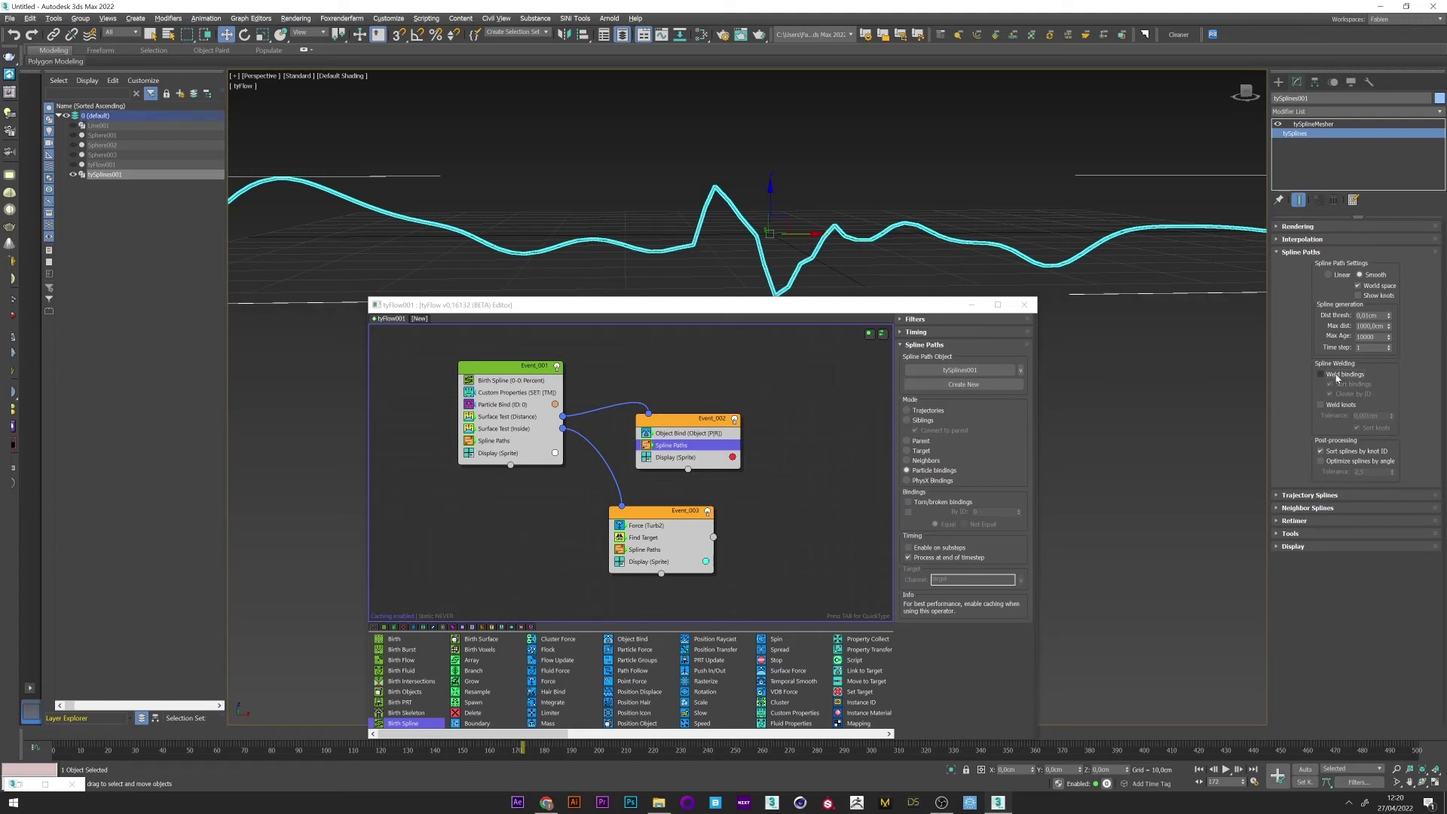
click(1350, 376)
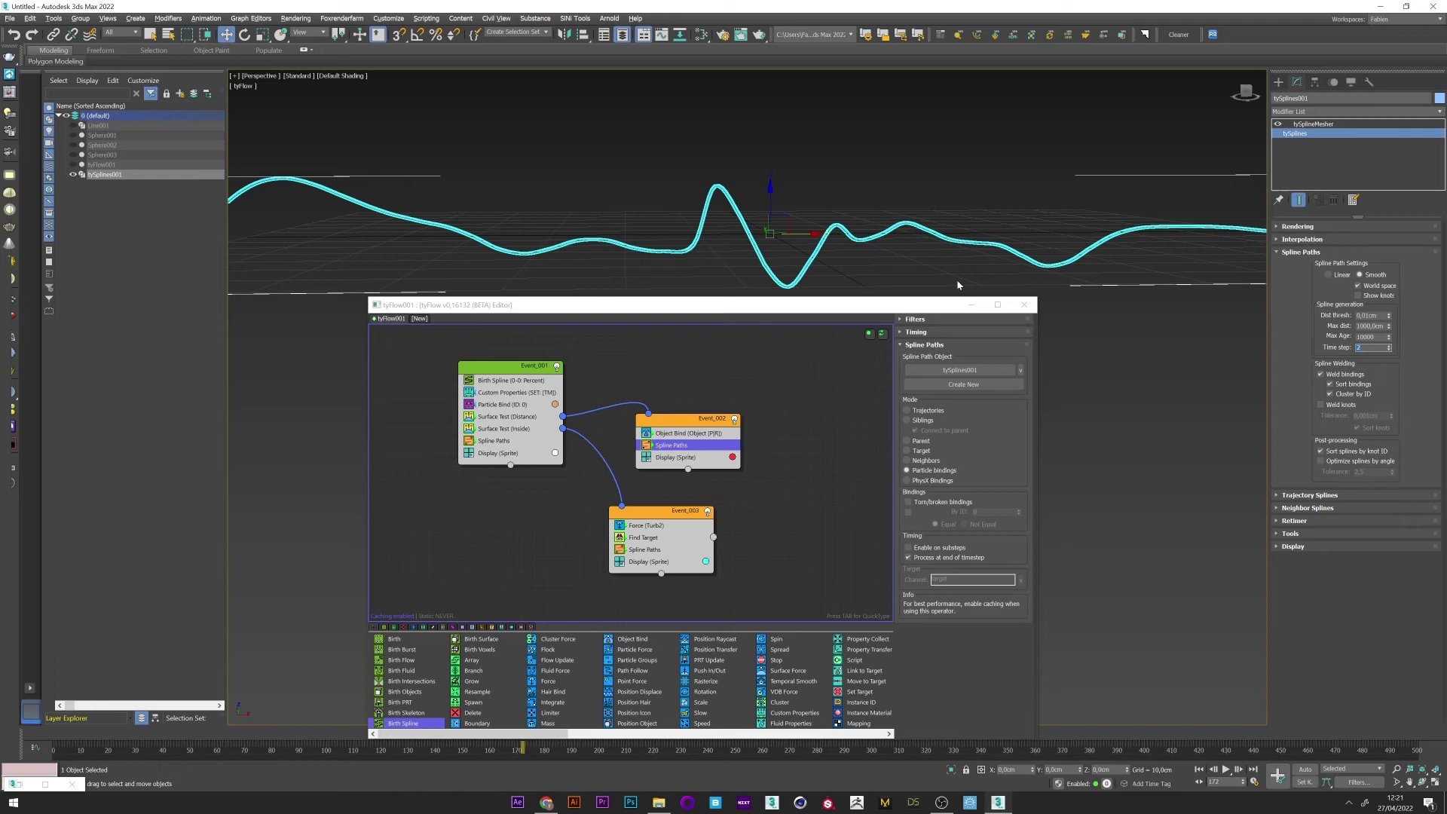
click(1299, 413)
- Play back the animation to check the motion of the welded spline mesh
mouse_move(294, 737)
mouse_down()
mouse_move(339, 735)
mouse_move(268, 735)
mouse_up()
click(1226, 769)
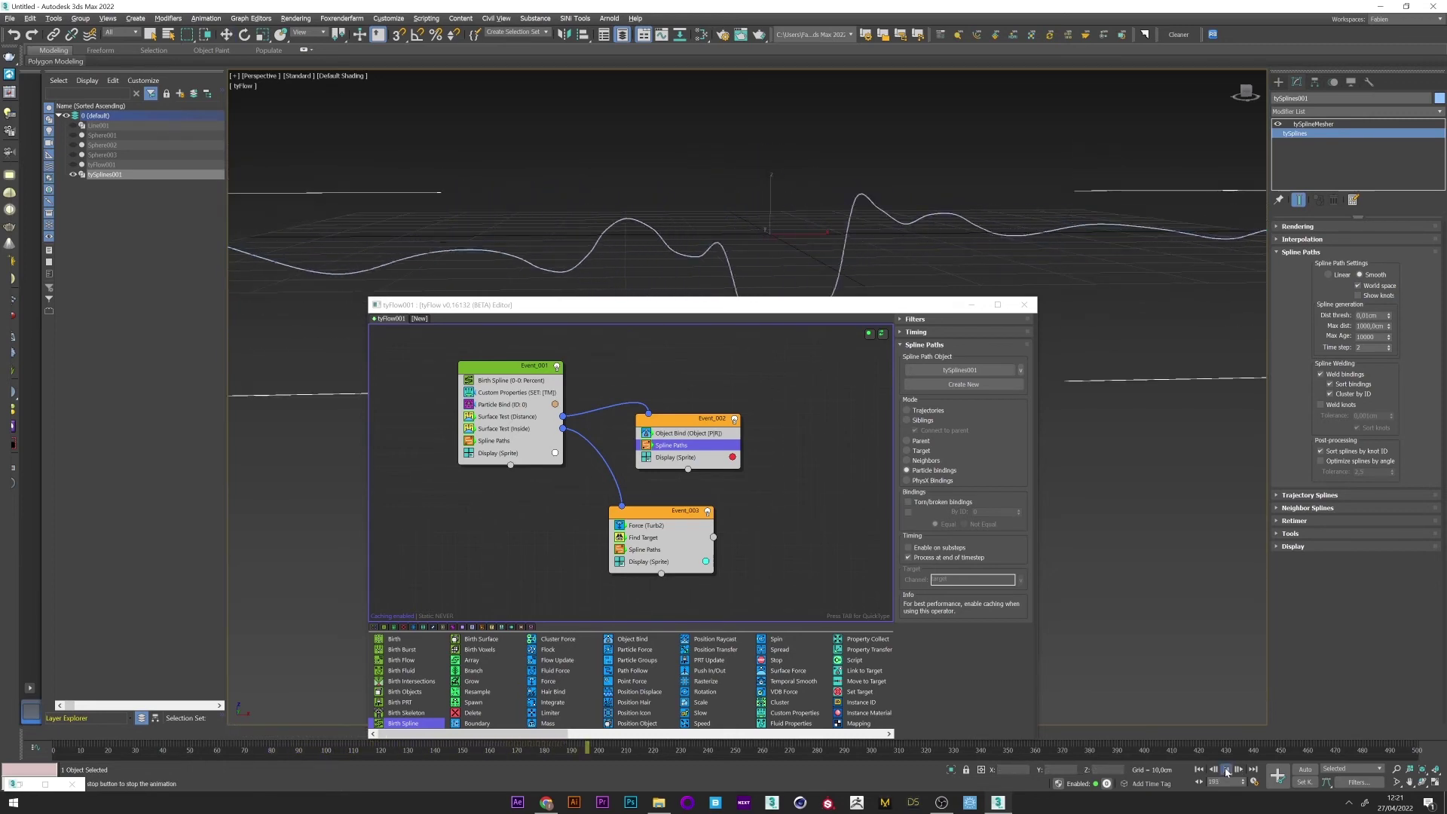
click(329, 737)
- Show the tyFlow001 particles and set the Birth Spline operator's percent to 0.8 after trying other particle densities
click(524, 381)
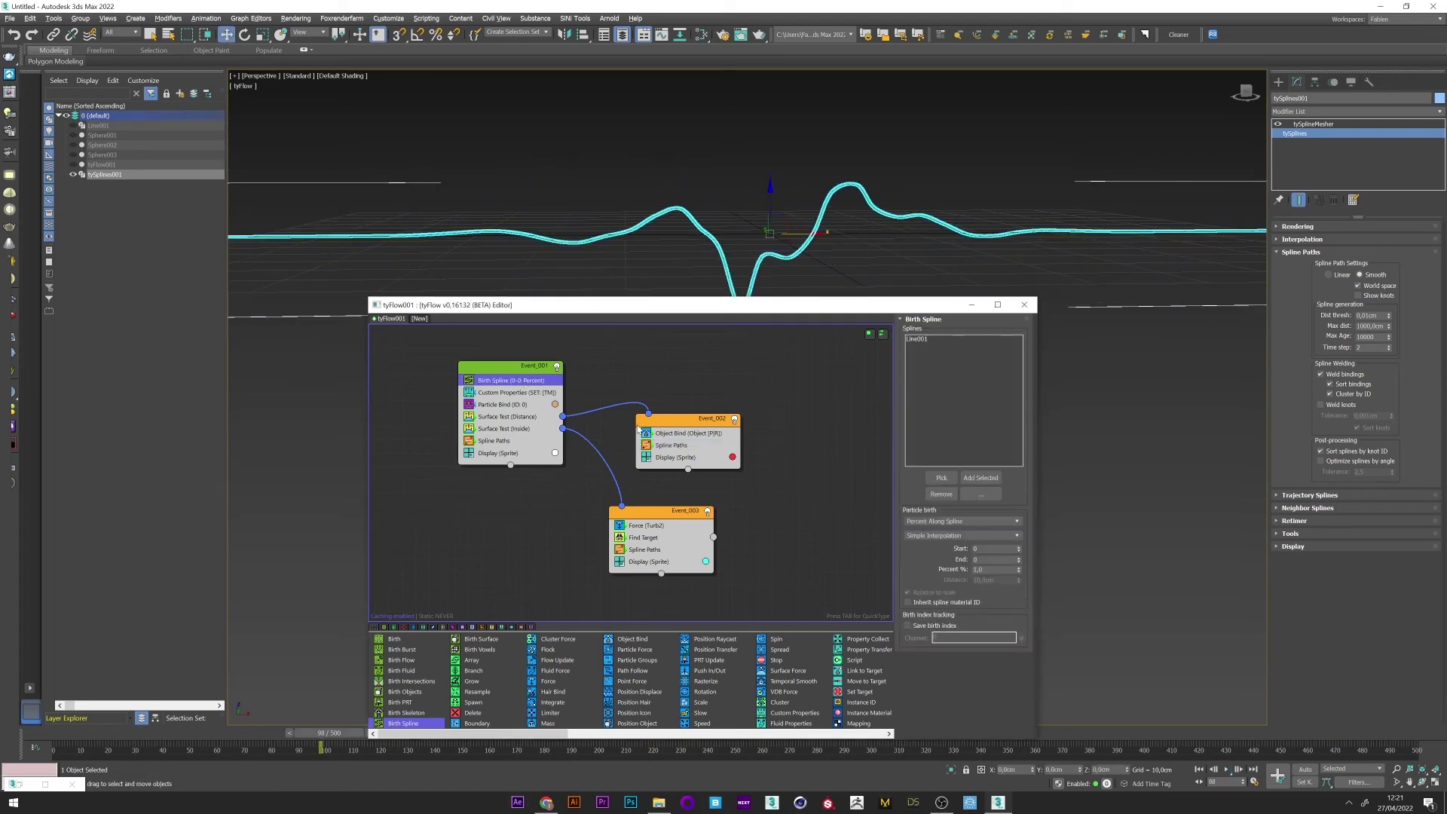
click(987, 570)
key(Return)
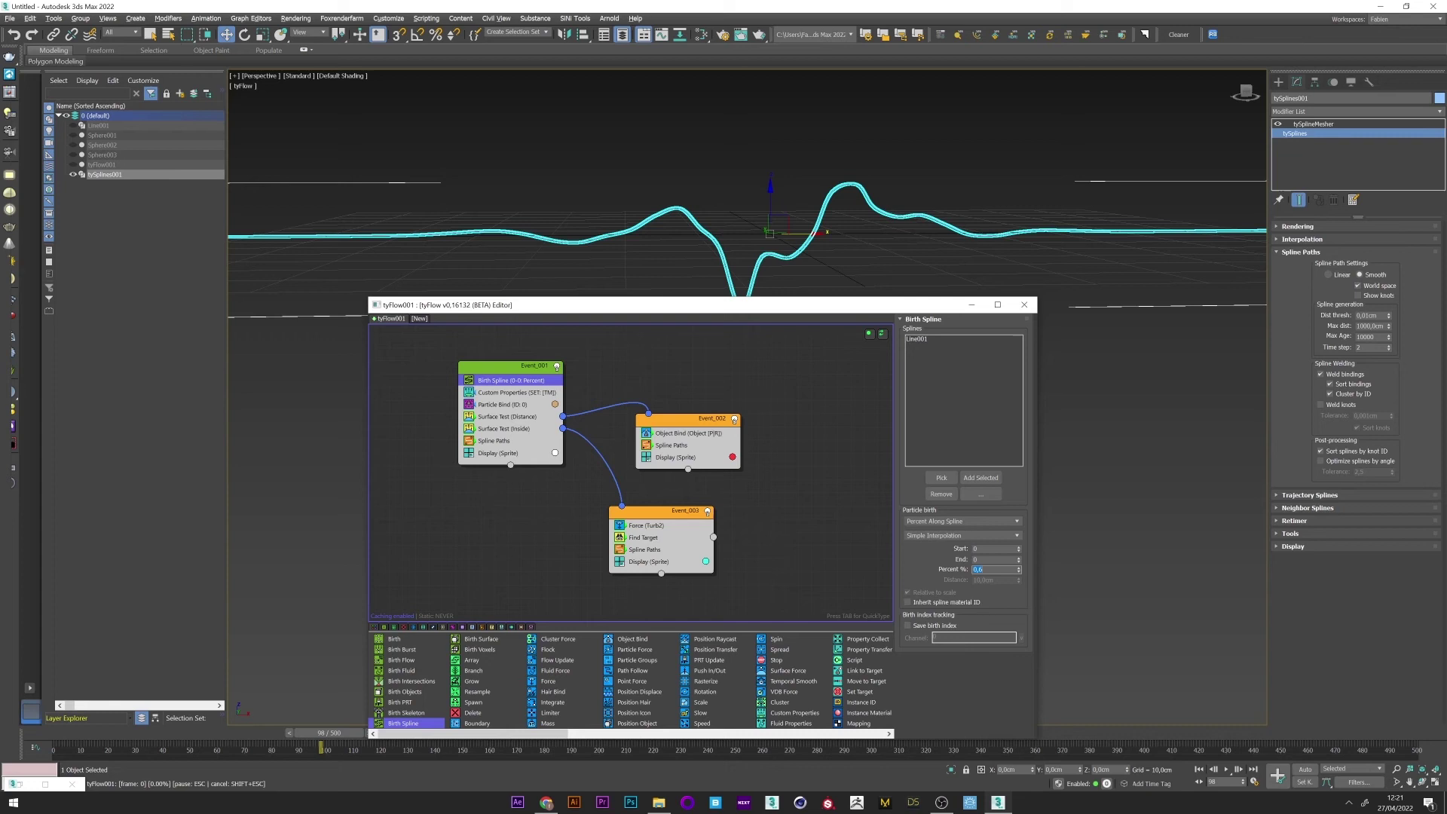
drag(791, 309, 796, 348)
click(74, 165)
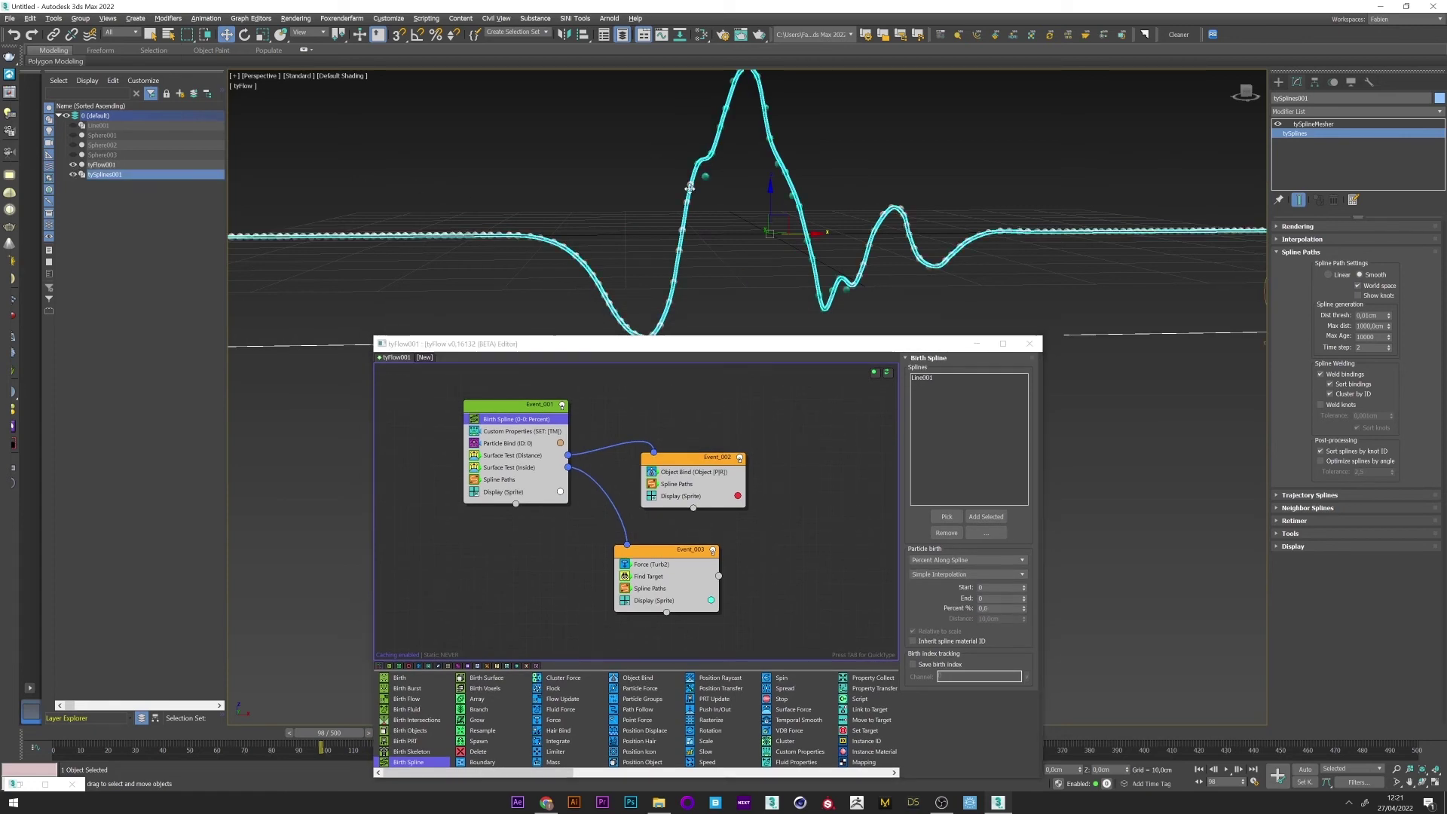
text(0,7)
key(Return)
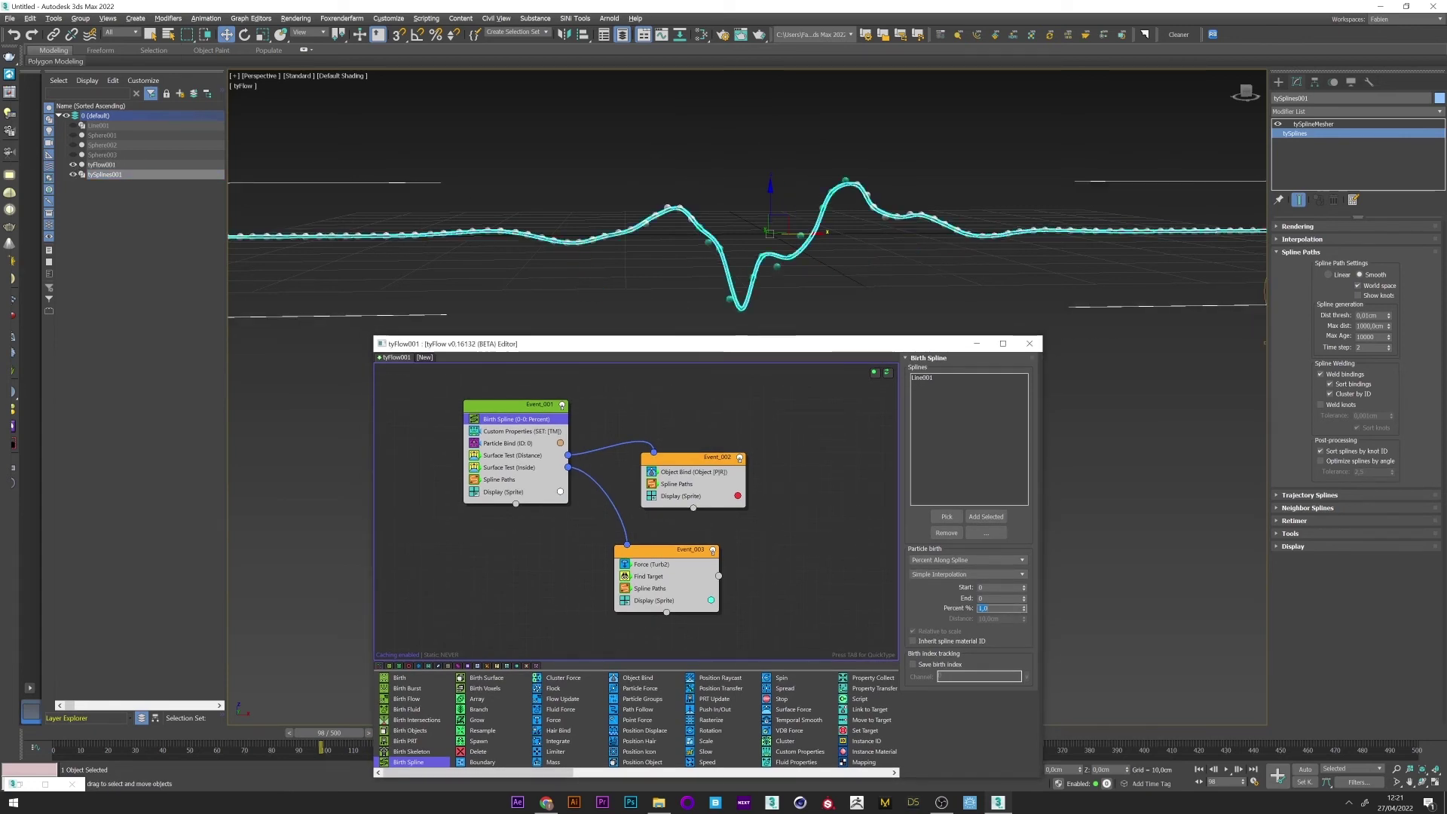
text(0,8)
key(Return)
- Set the Particle Bind stiffness to 0.6 after trying 1.0 and 0.05, and clear the object selection
click(476, 445)
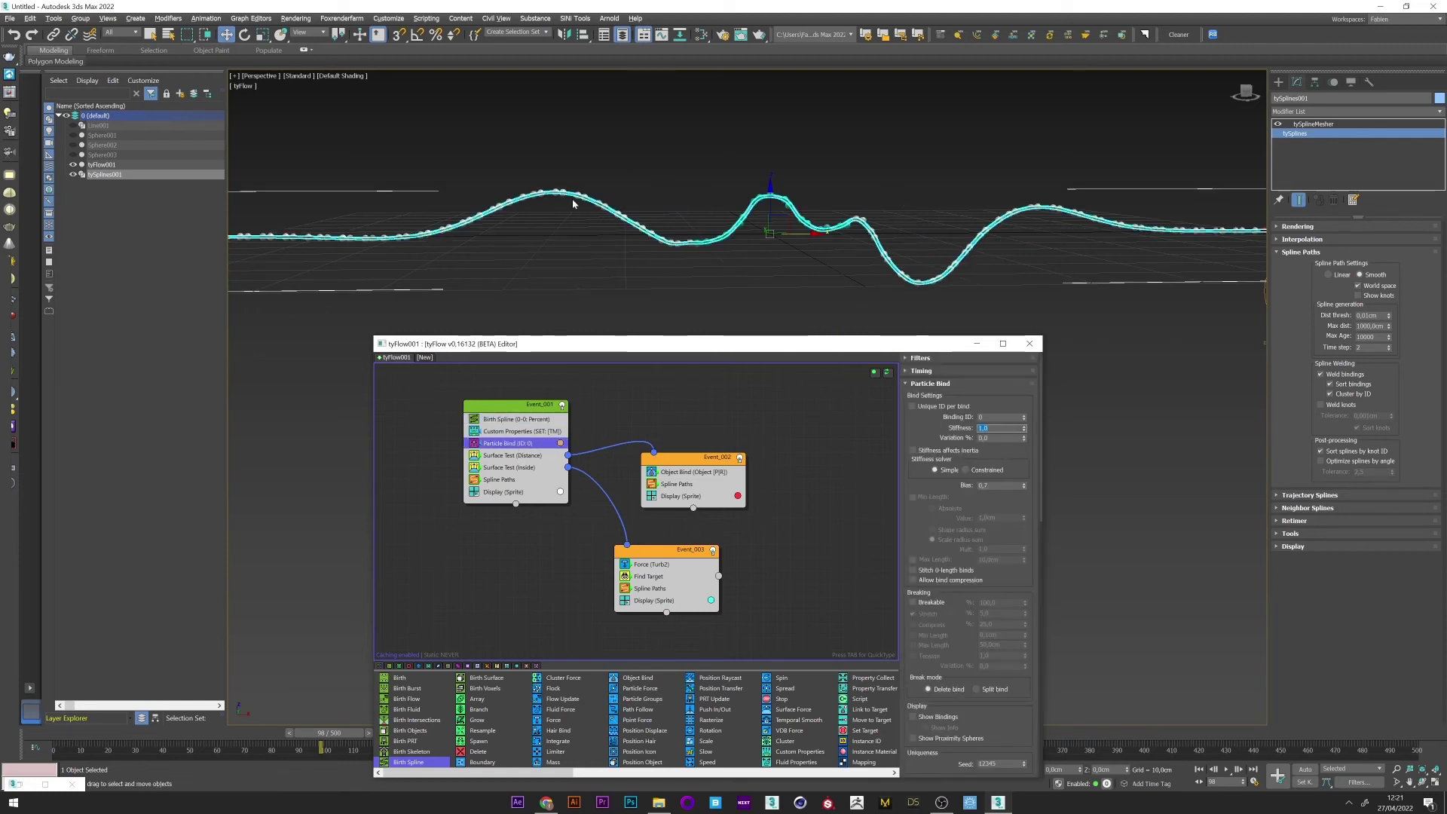
text(05)
key(Return)
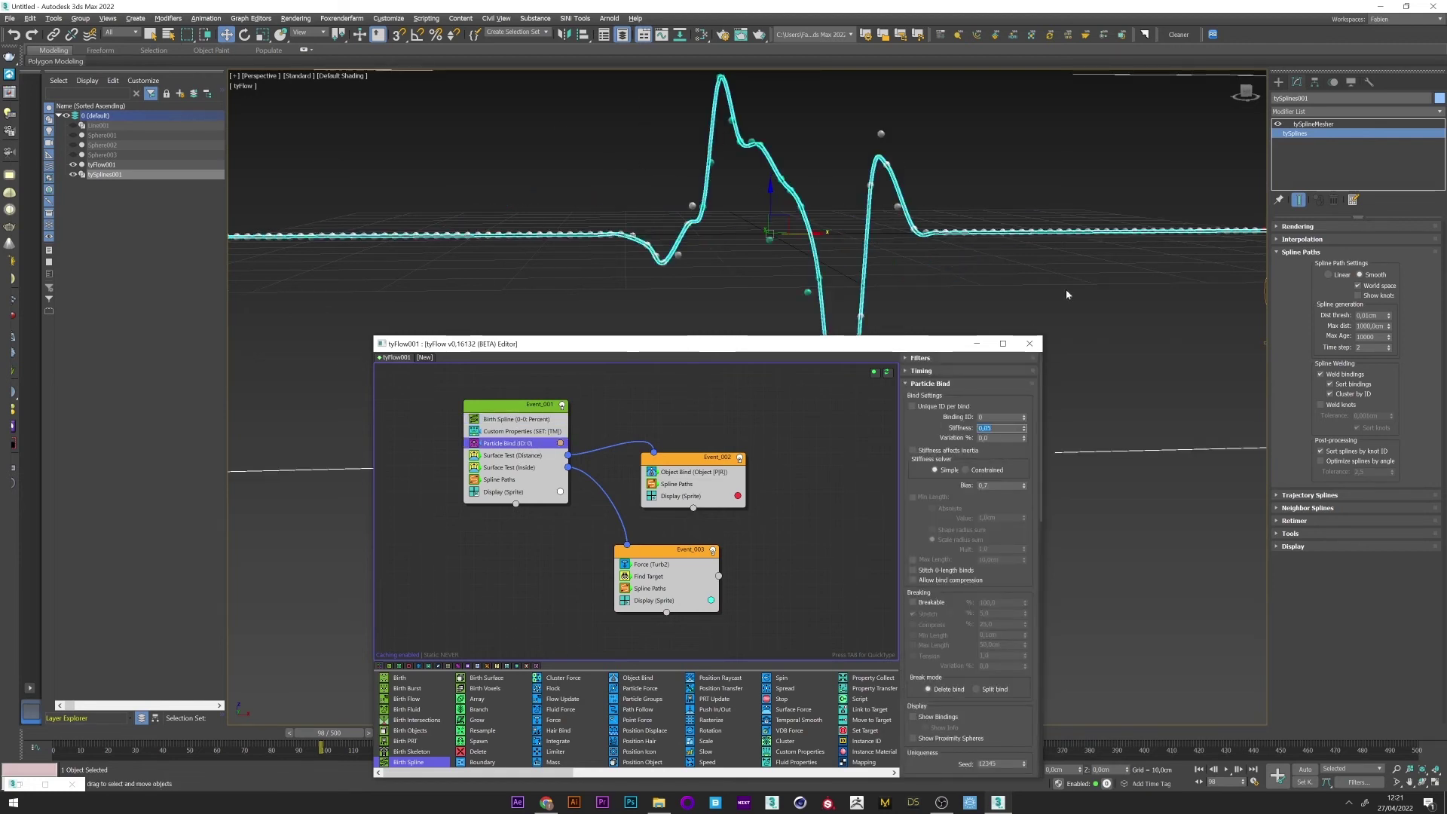
text(6)
key(Return)
click(315, 164)
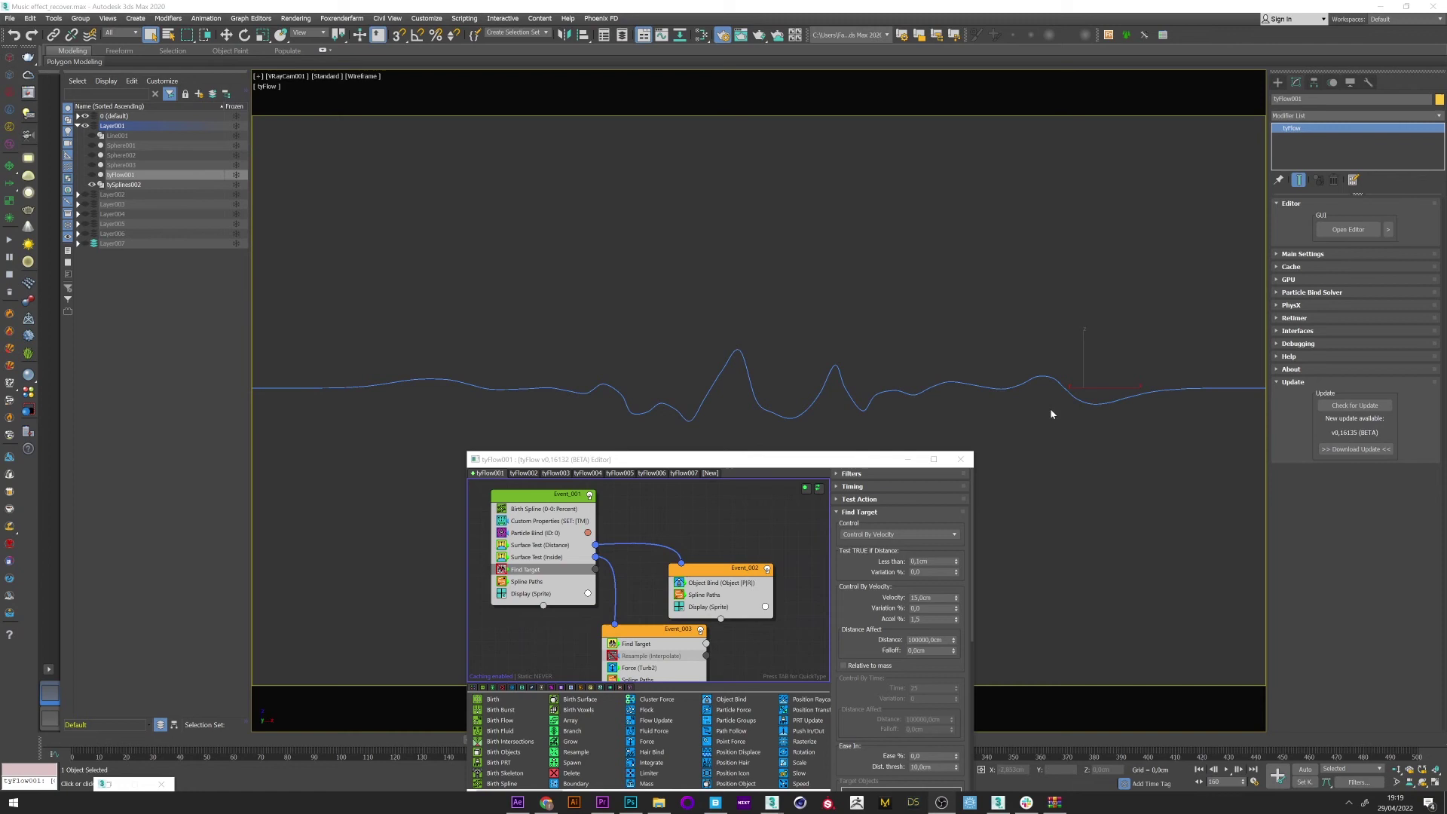
click(503, 570)
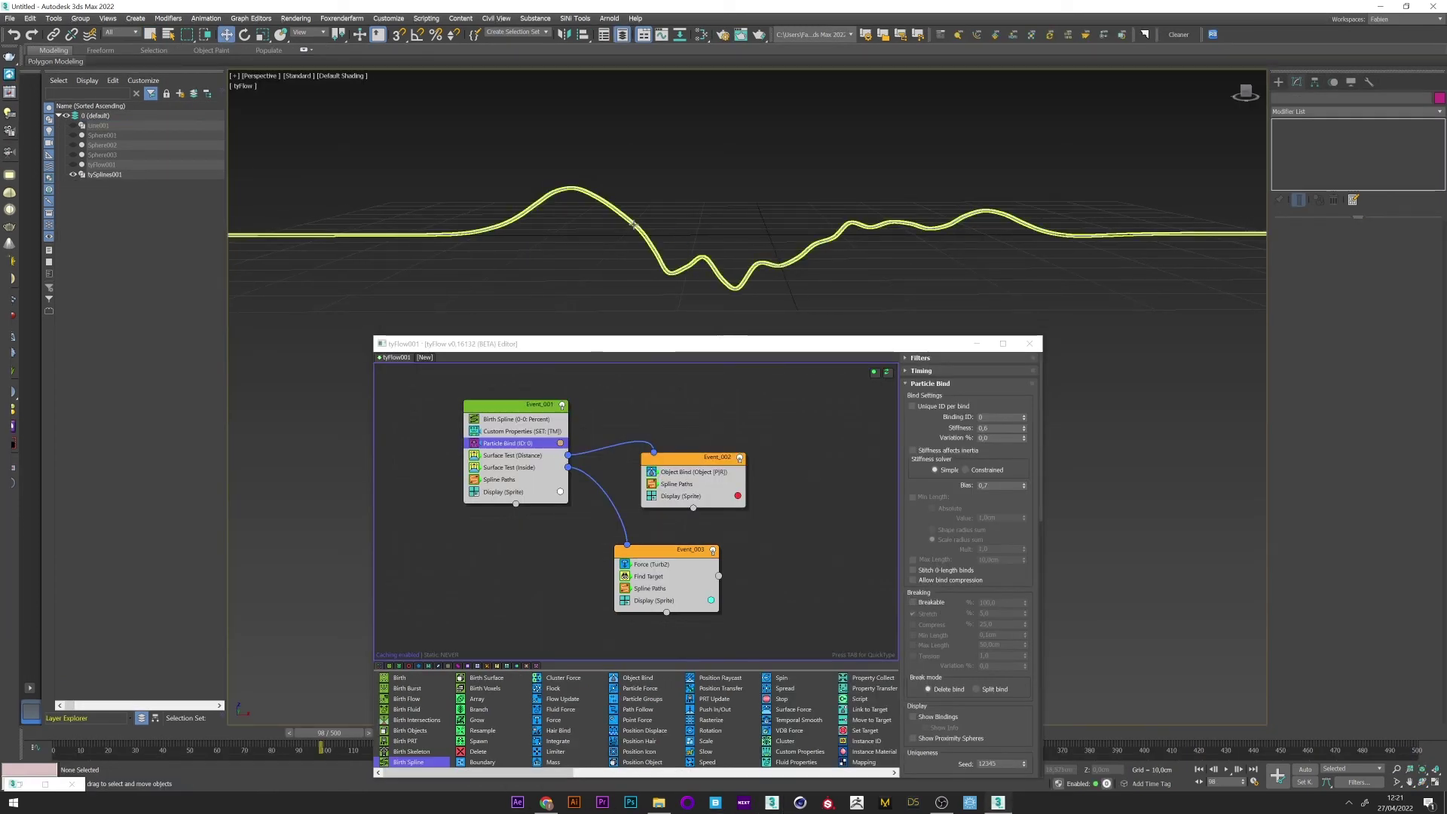
- Select all scene objects from Line001 to tySplines001 and move them into a new layer
click(634, 231)
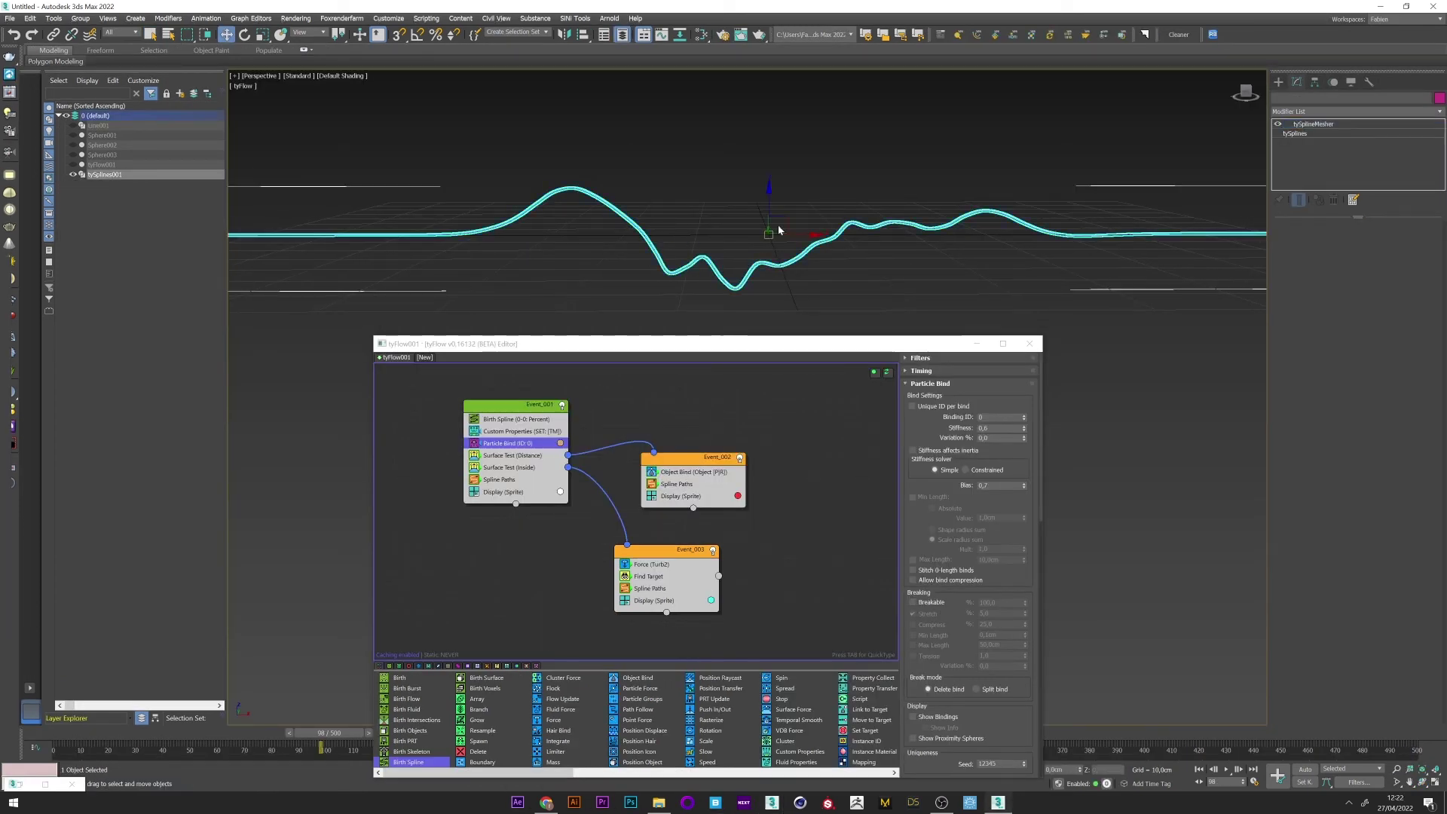
click(98, 126)
shift+click(100, 174)
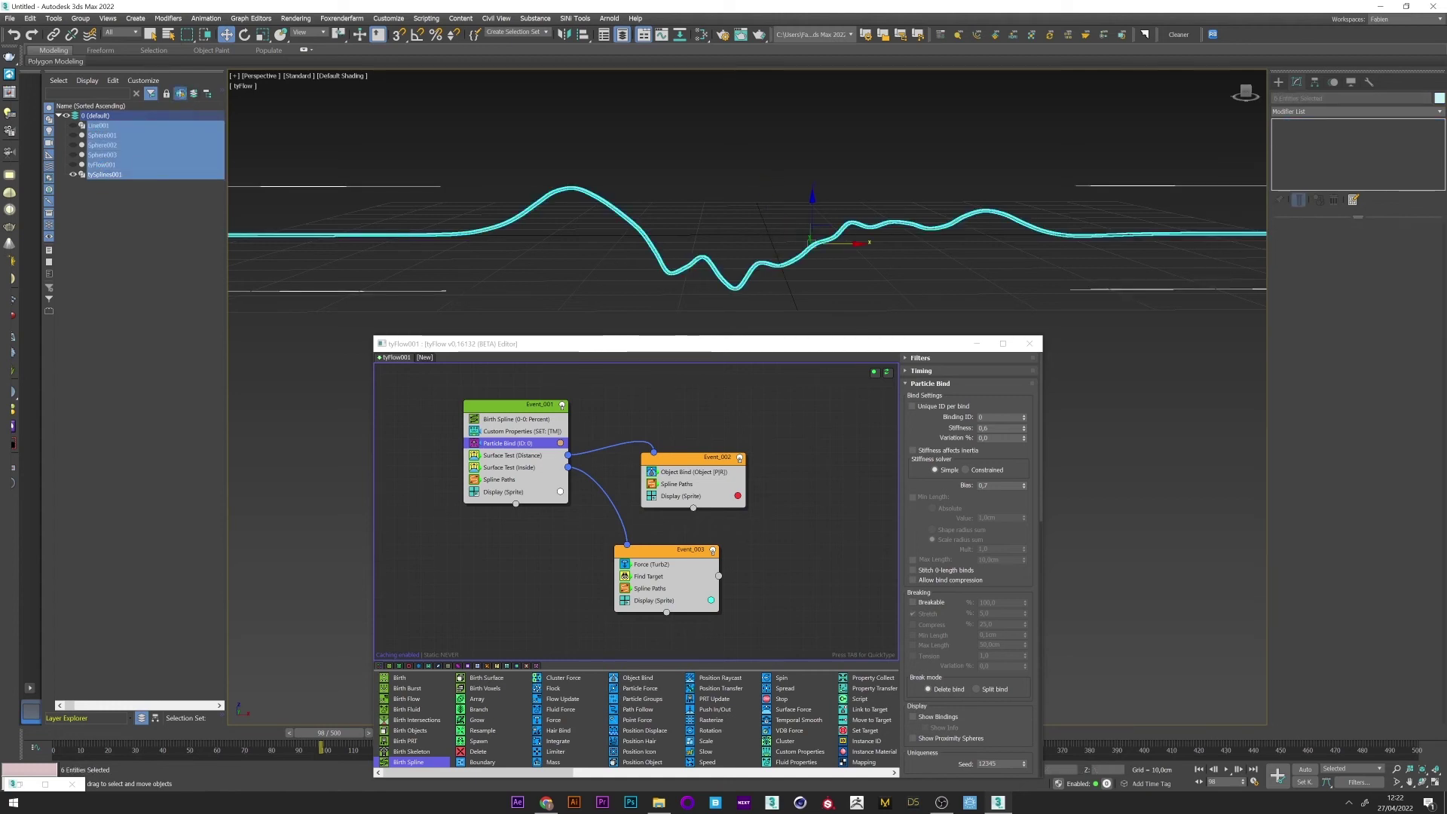
click(179, 94)
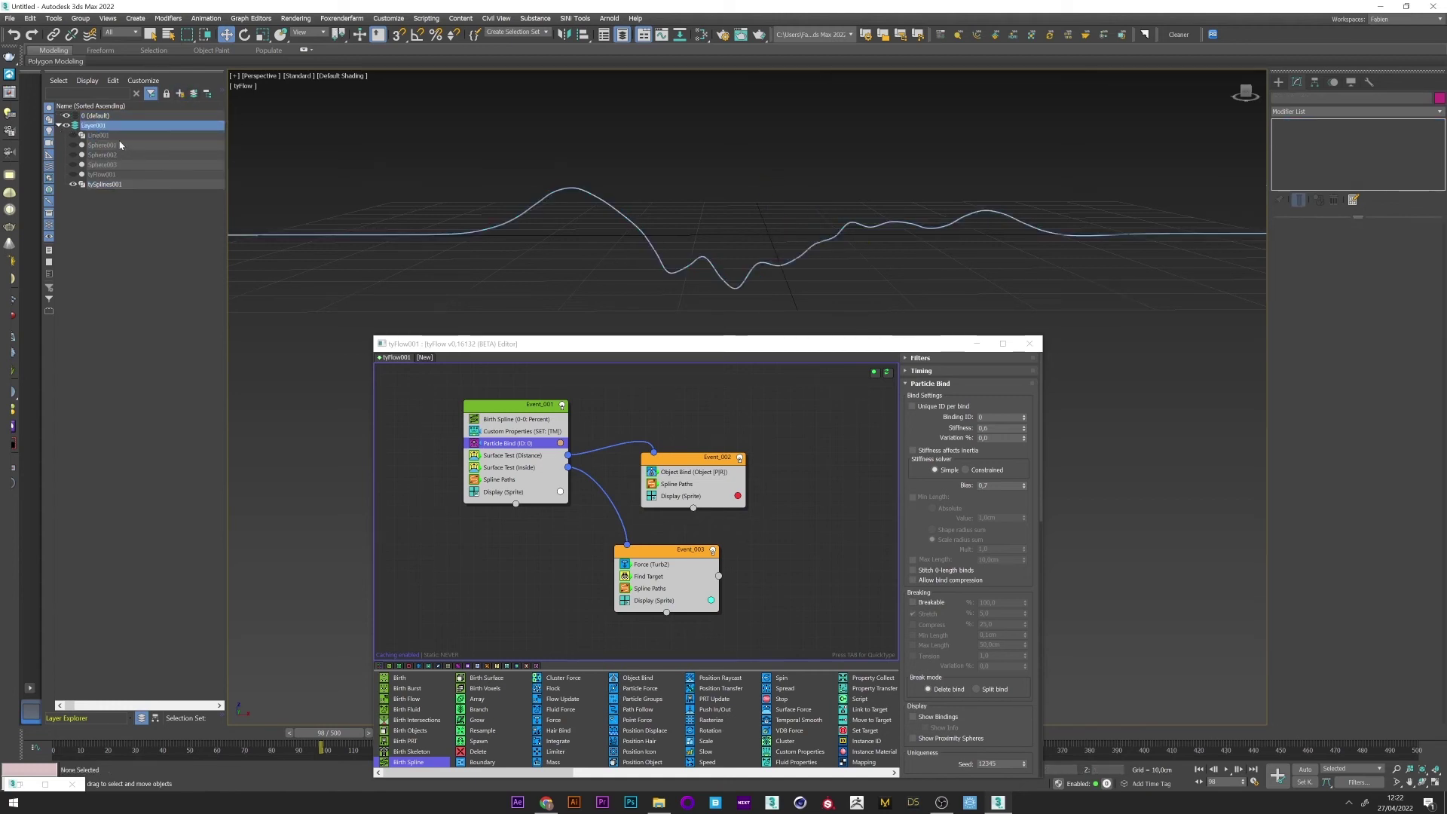
- Clone the six Layer001 objects, Line001 to tySplines001, as copies and move the clones into a new layer
click(110, 136)
shift+click(106, 184)
right_click(114, 177)
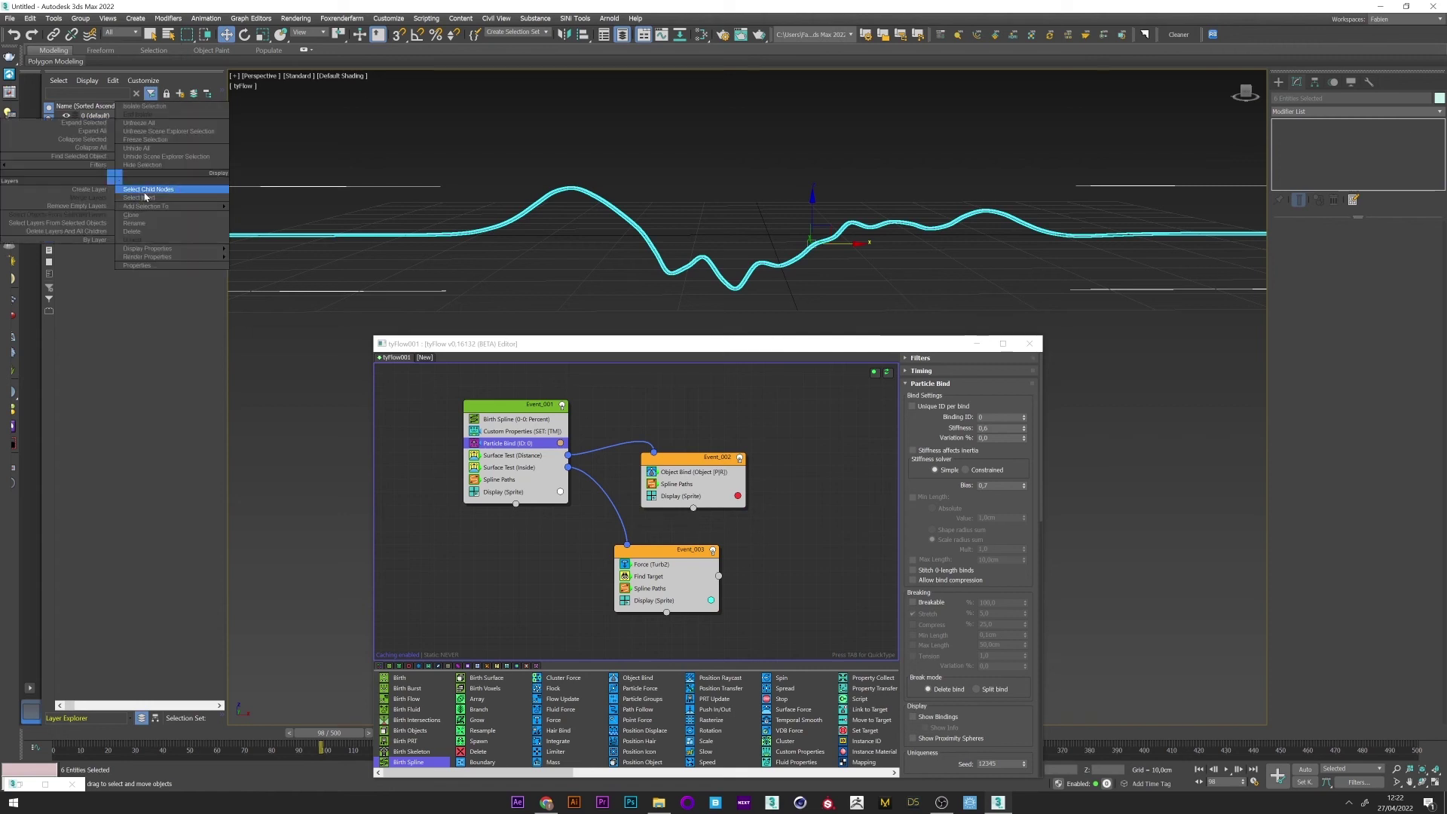
click(132, 215)
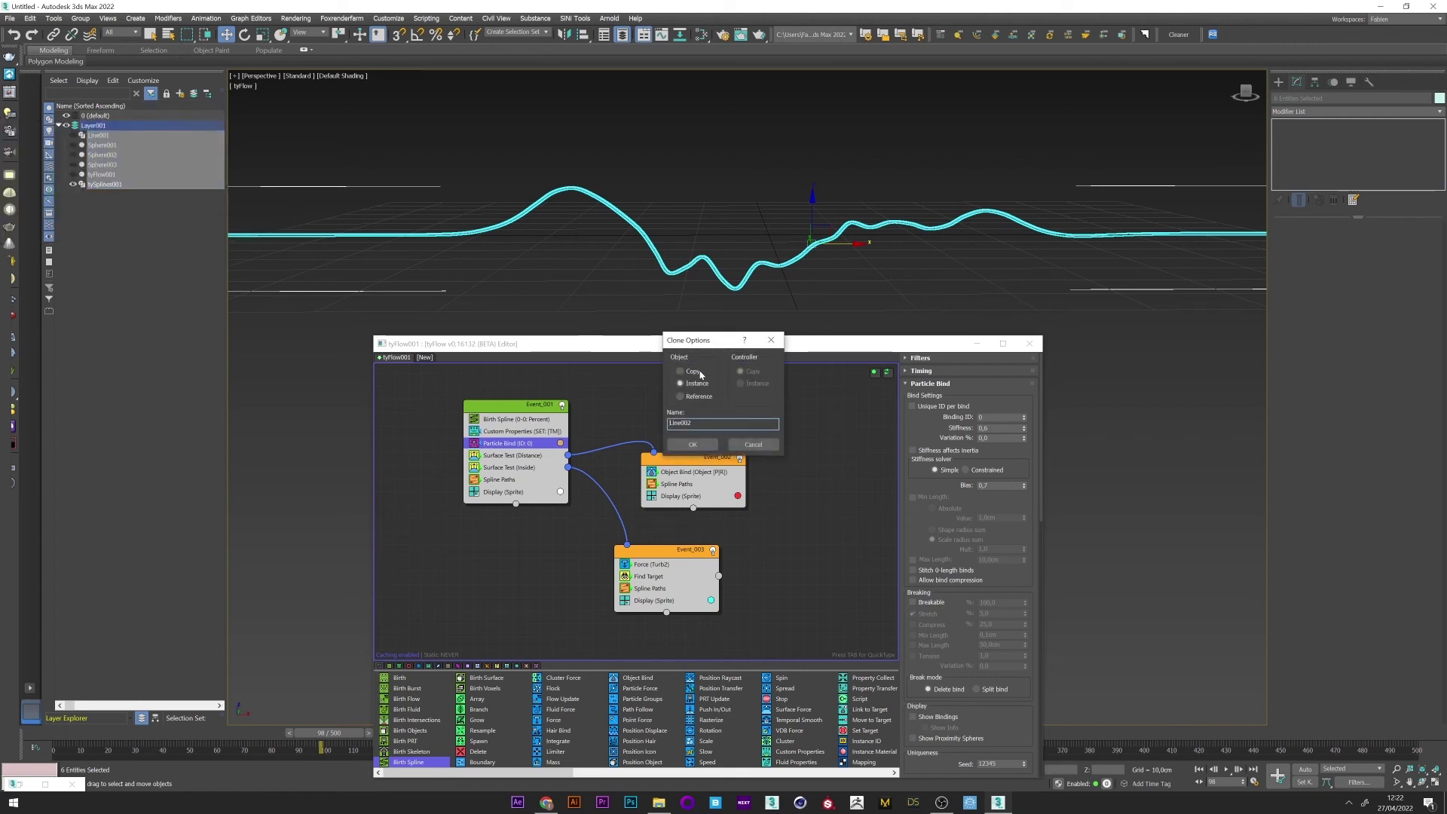
click(693, 444)
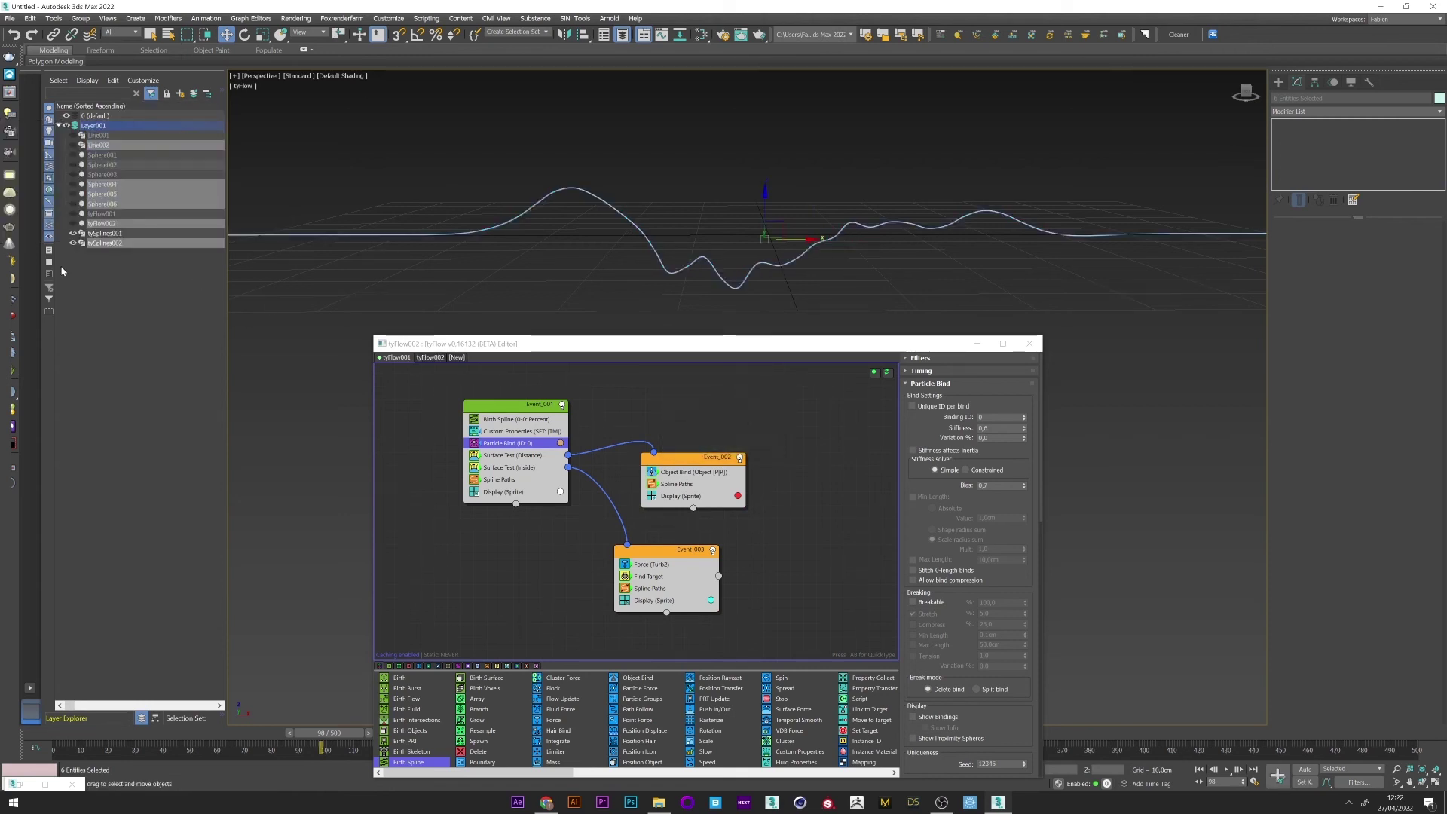
click(179, 94)
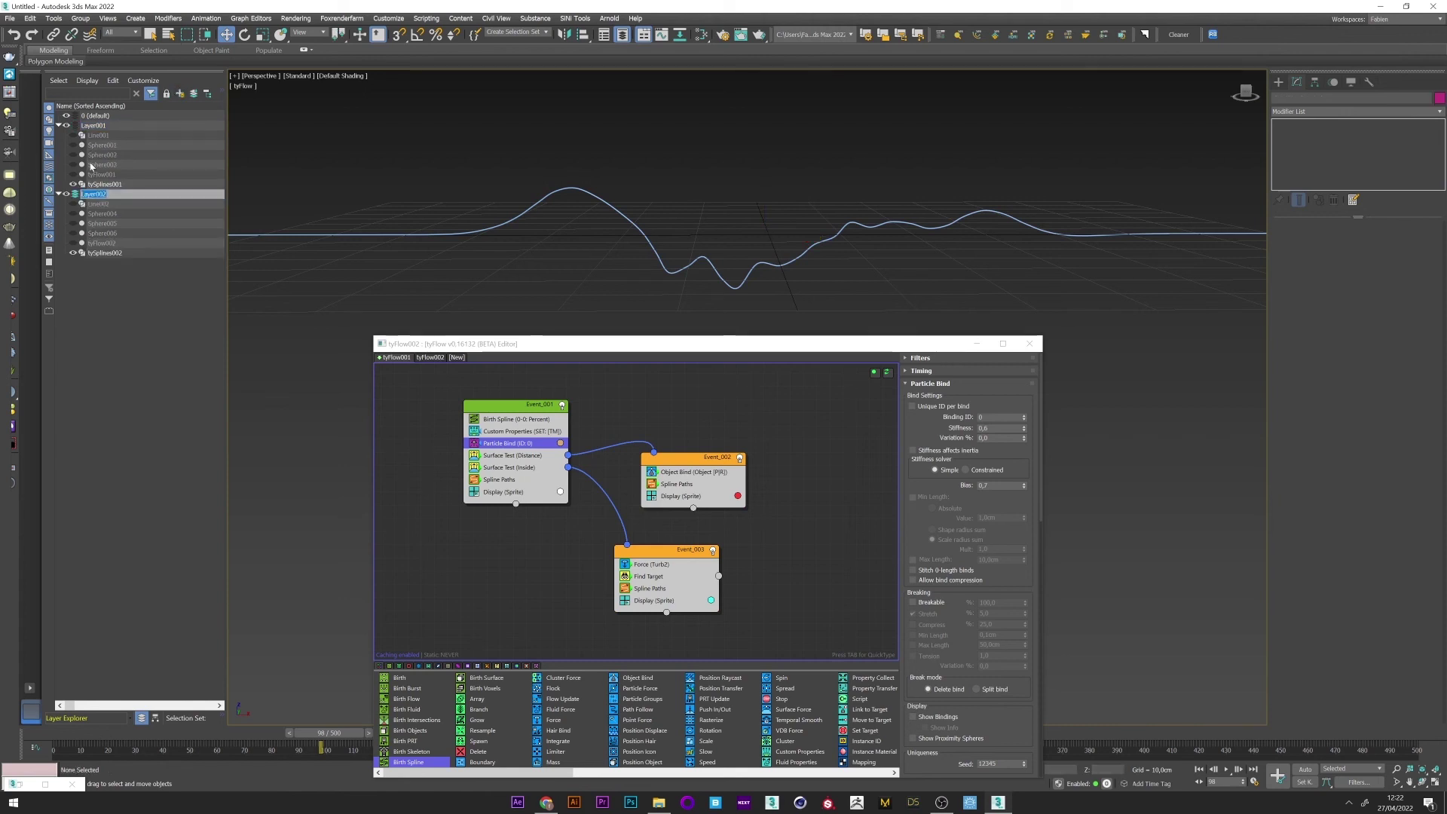
click(142, 281)
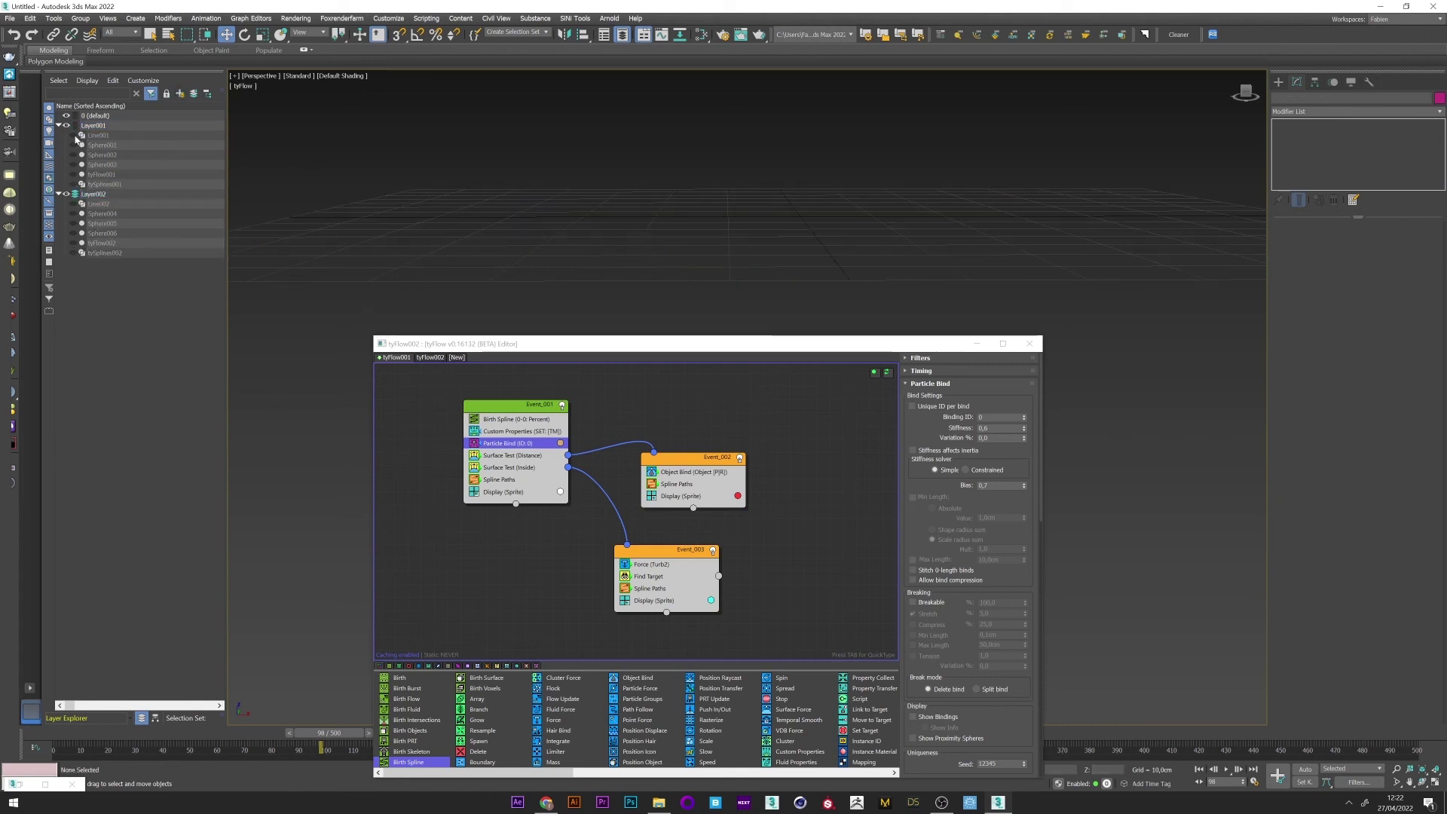
- With only Line001 and Line002 shown, move all Layer002 objects slightly down along Z, and hide Line001
click(73, 136)
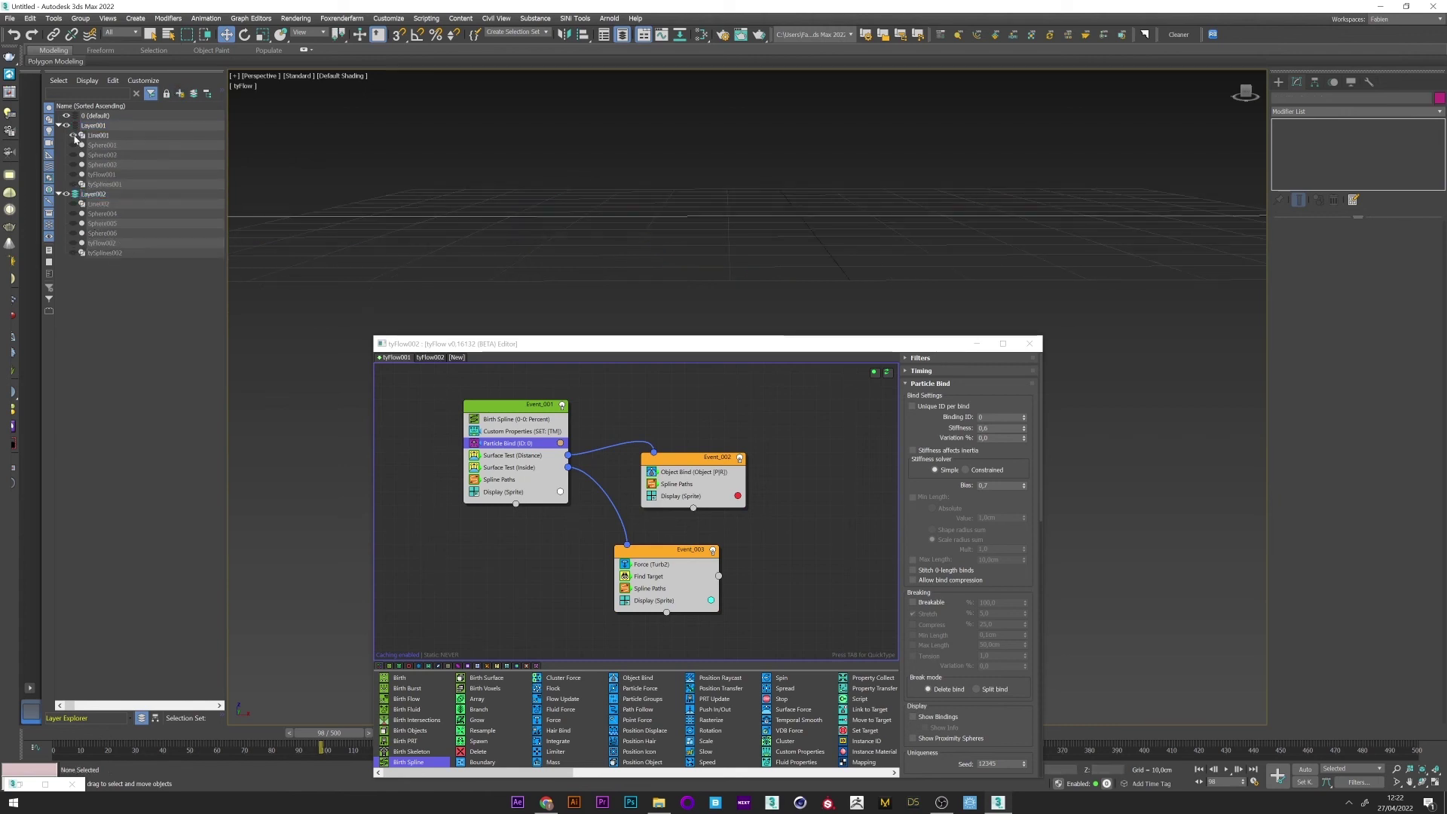
click(98, 204)
right_click(114, 197)
click(140, 204)
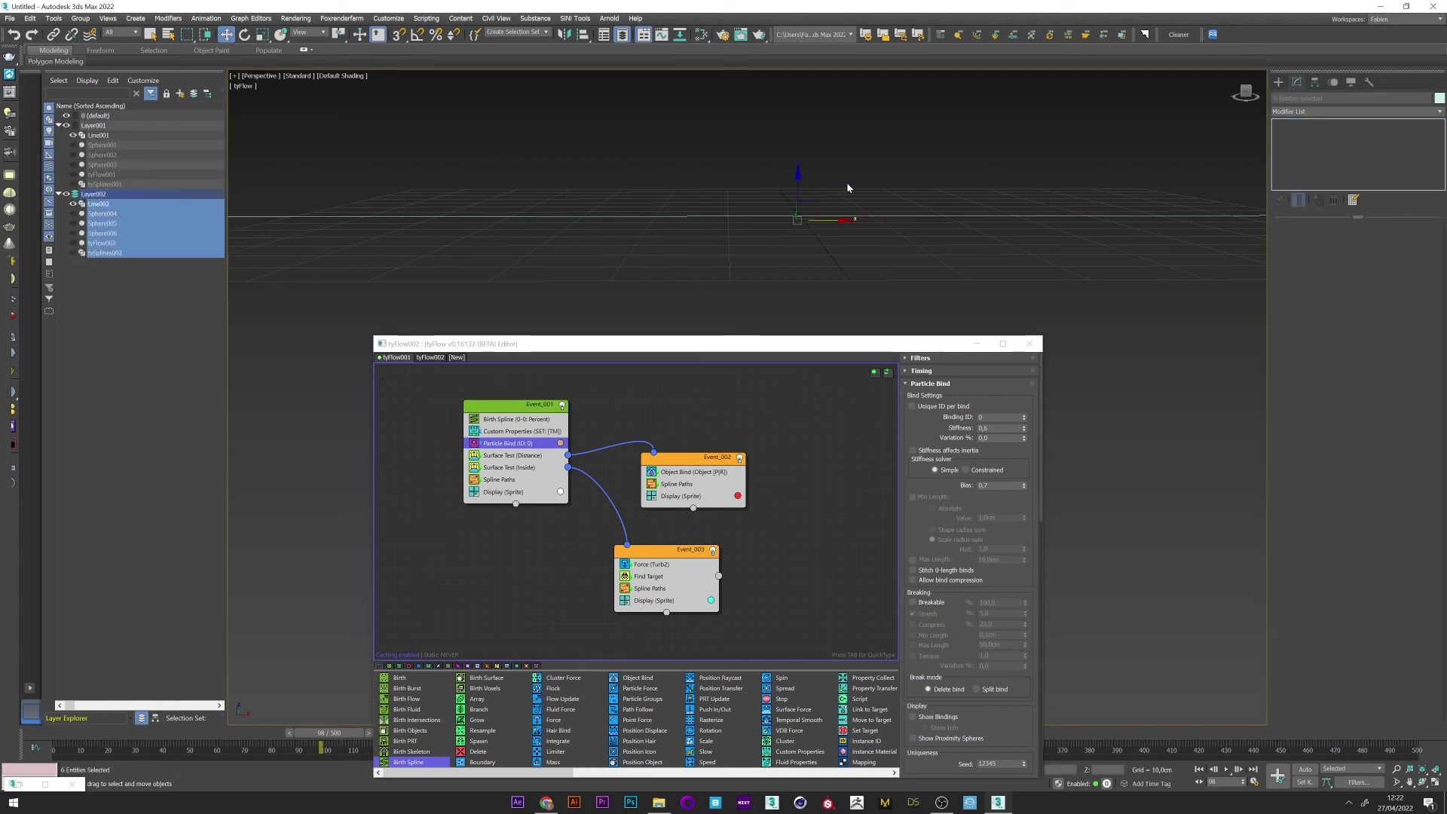
drag(799, 181, 798, 189)
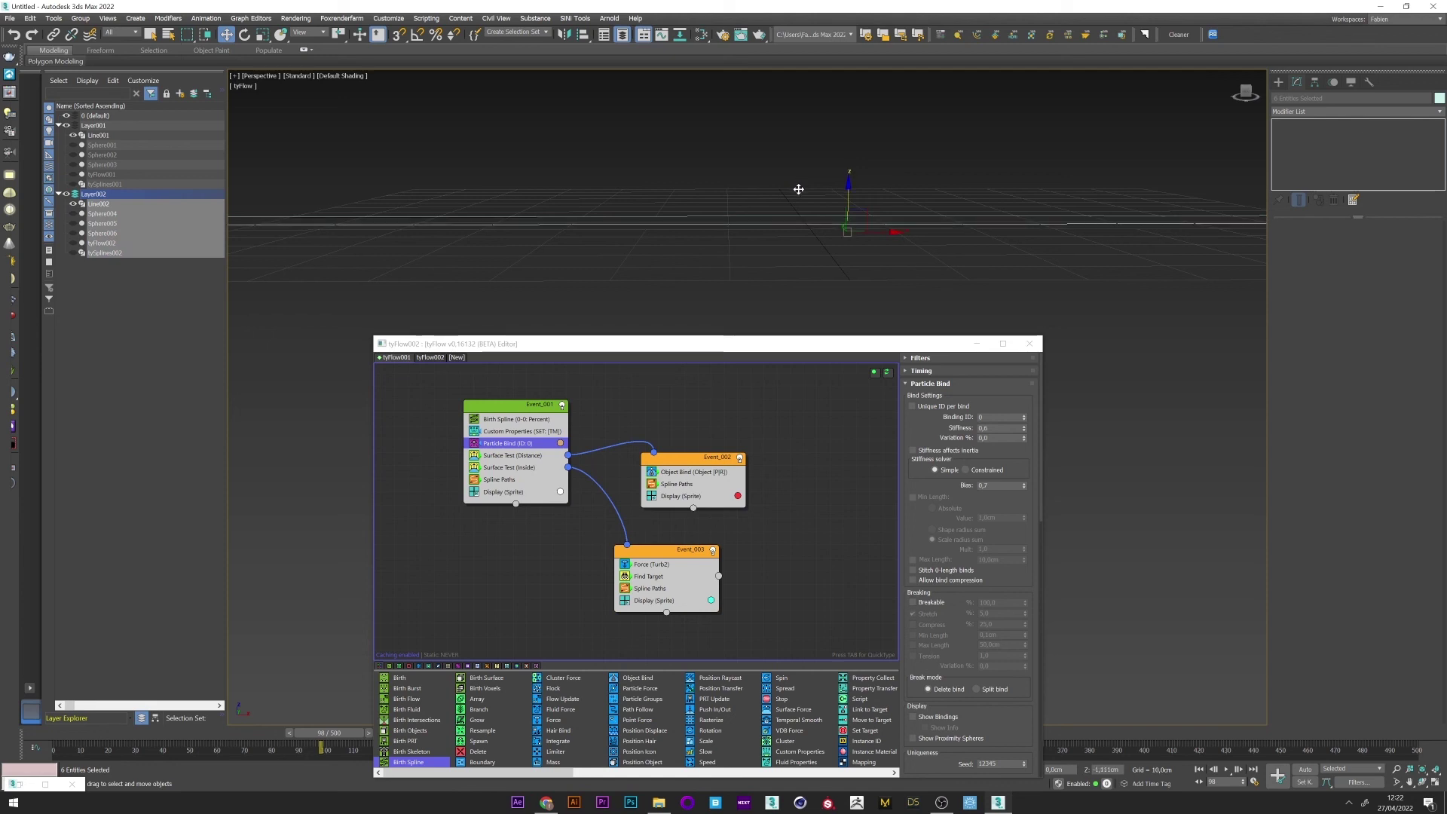
click(144, 321)
click(74, 137)
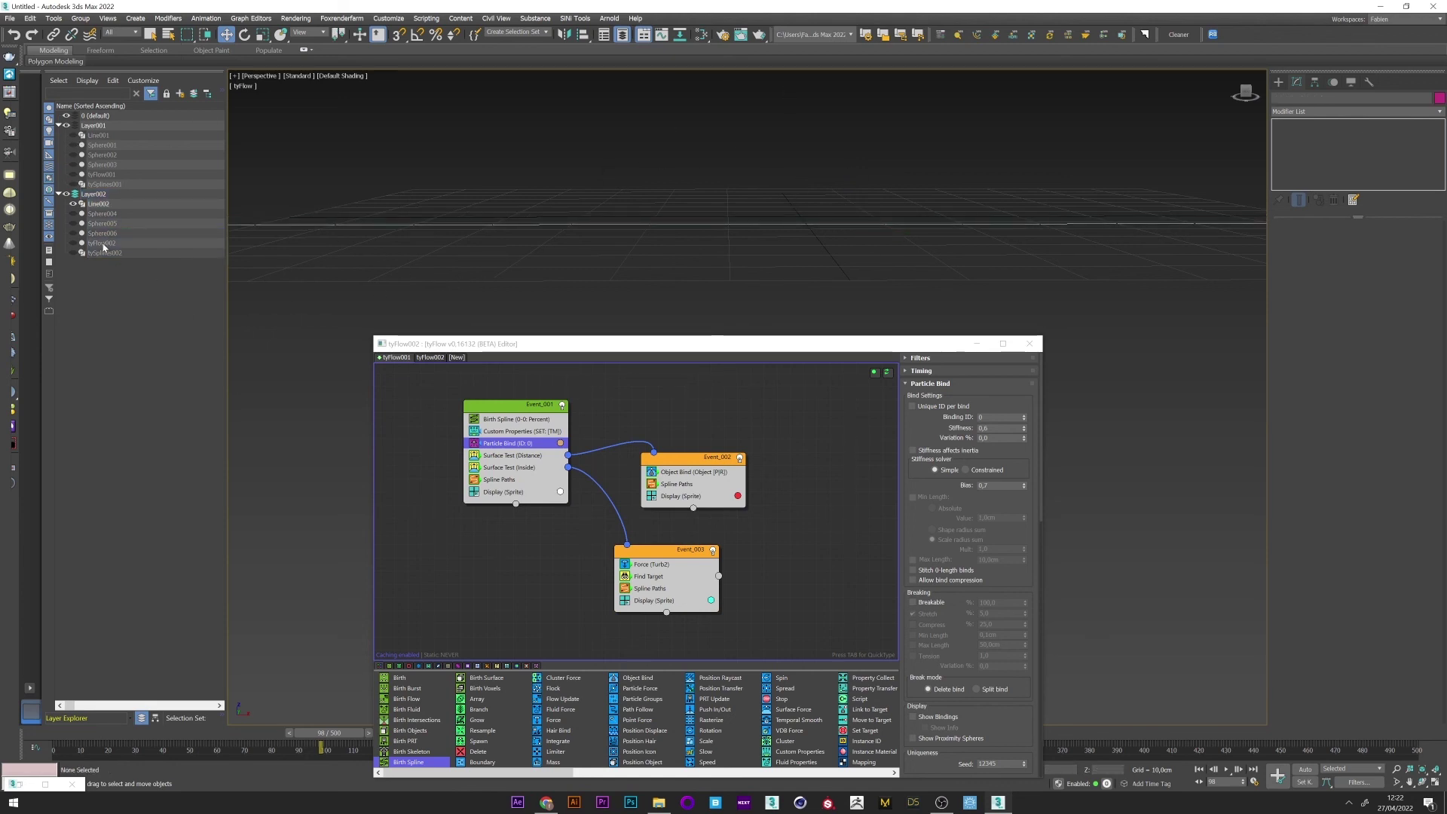
- Assign tySplines002 as the spline path object in all three Spline Paths operators of tyFlow002
click(102, 243)
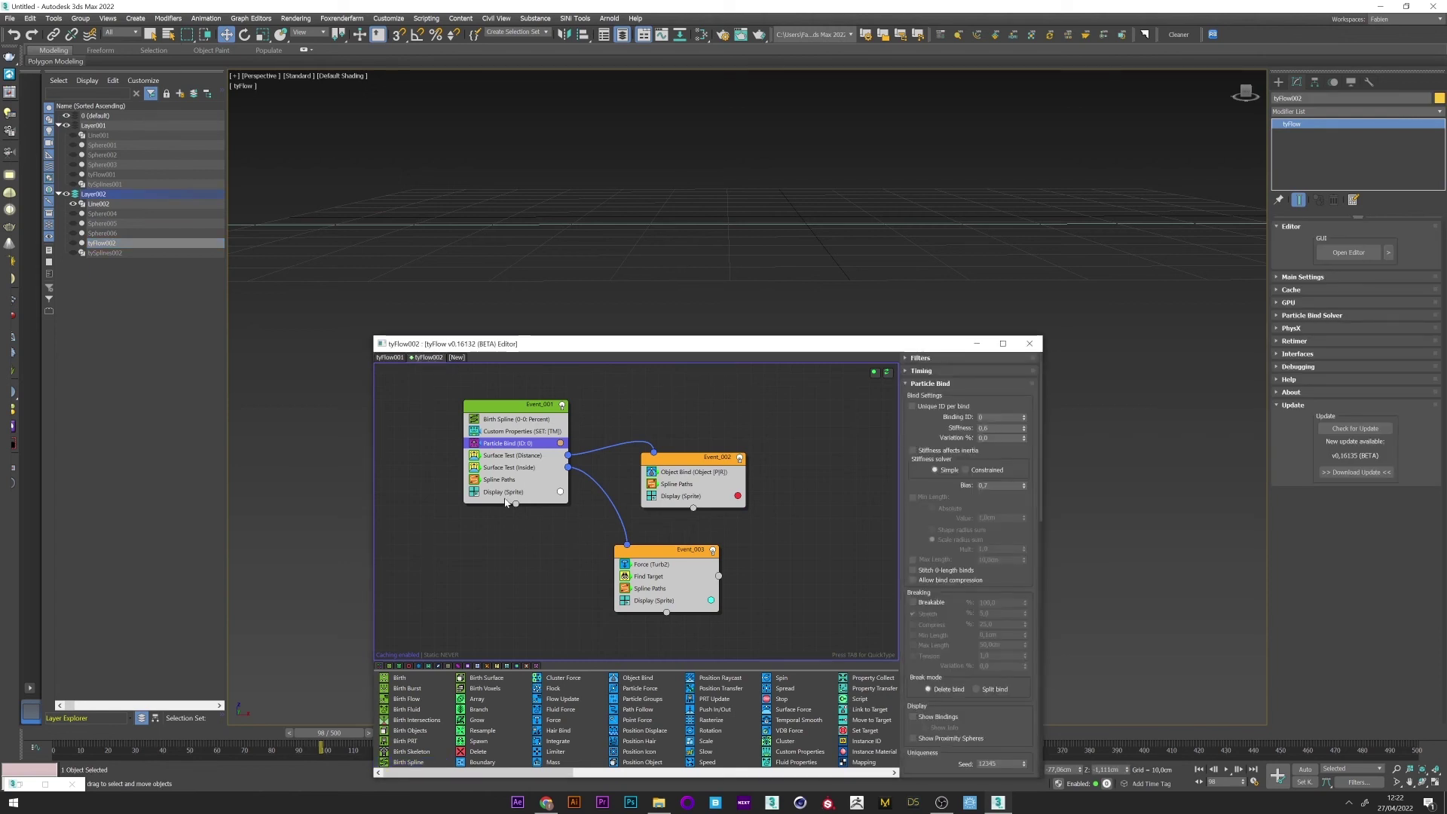
click(499, 479)
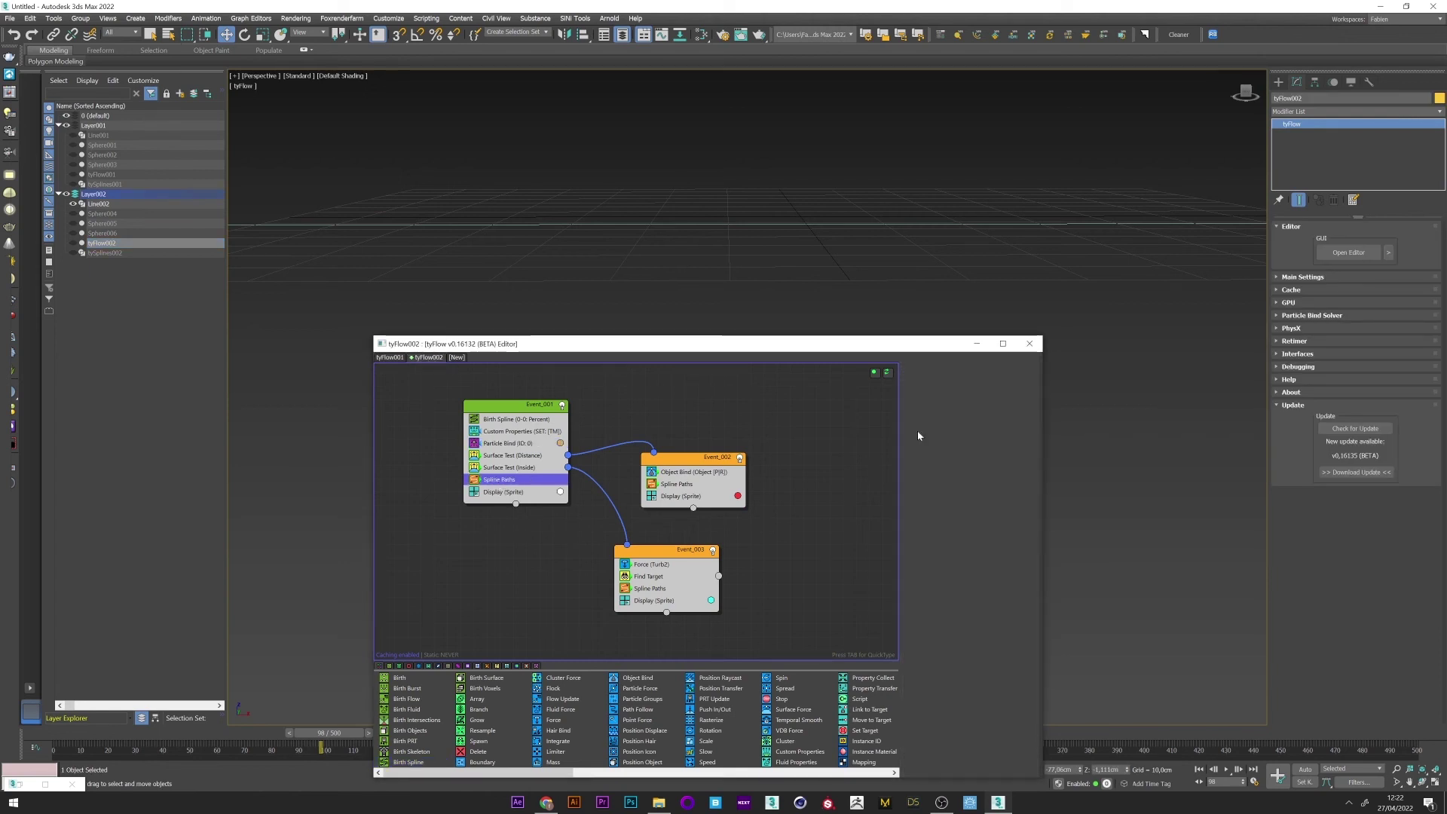
click(121, 253)
click(663, 587)
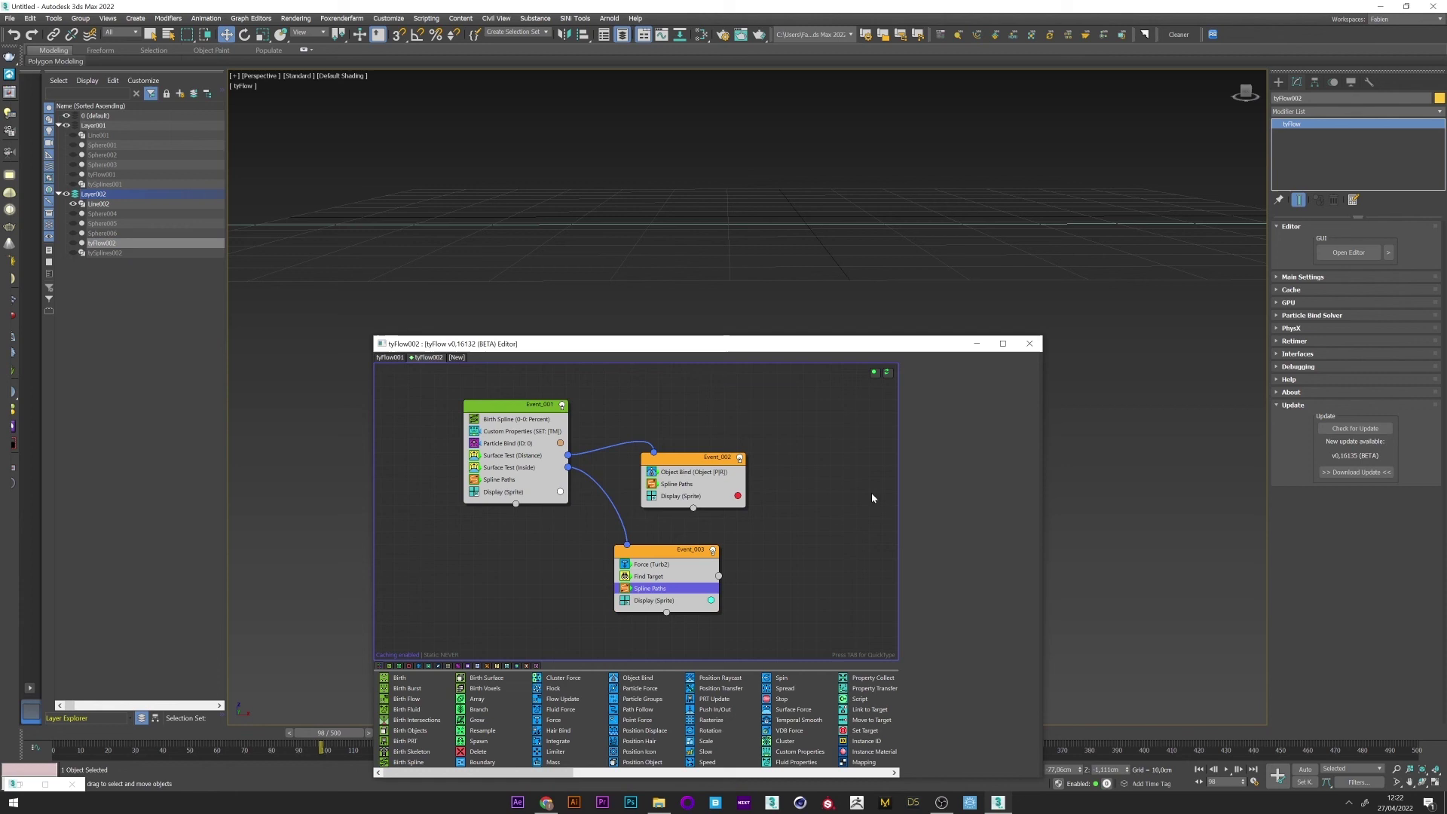
click(966, 409)
click(107, 252)
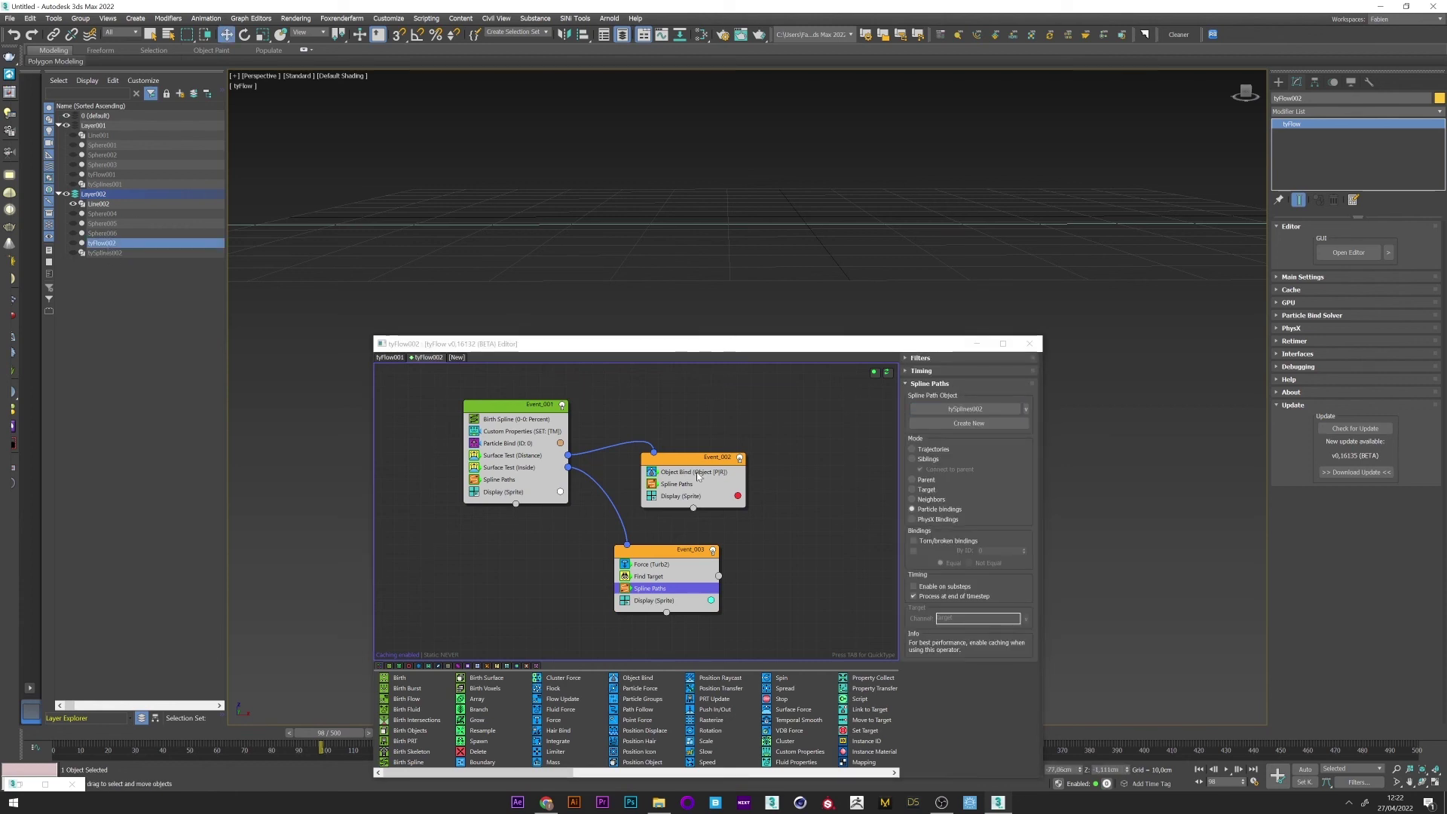
click(676, 483)
click(965, 409)
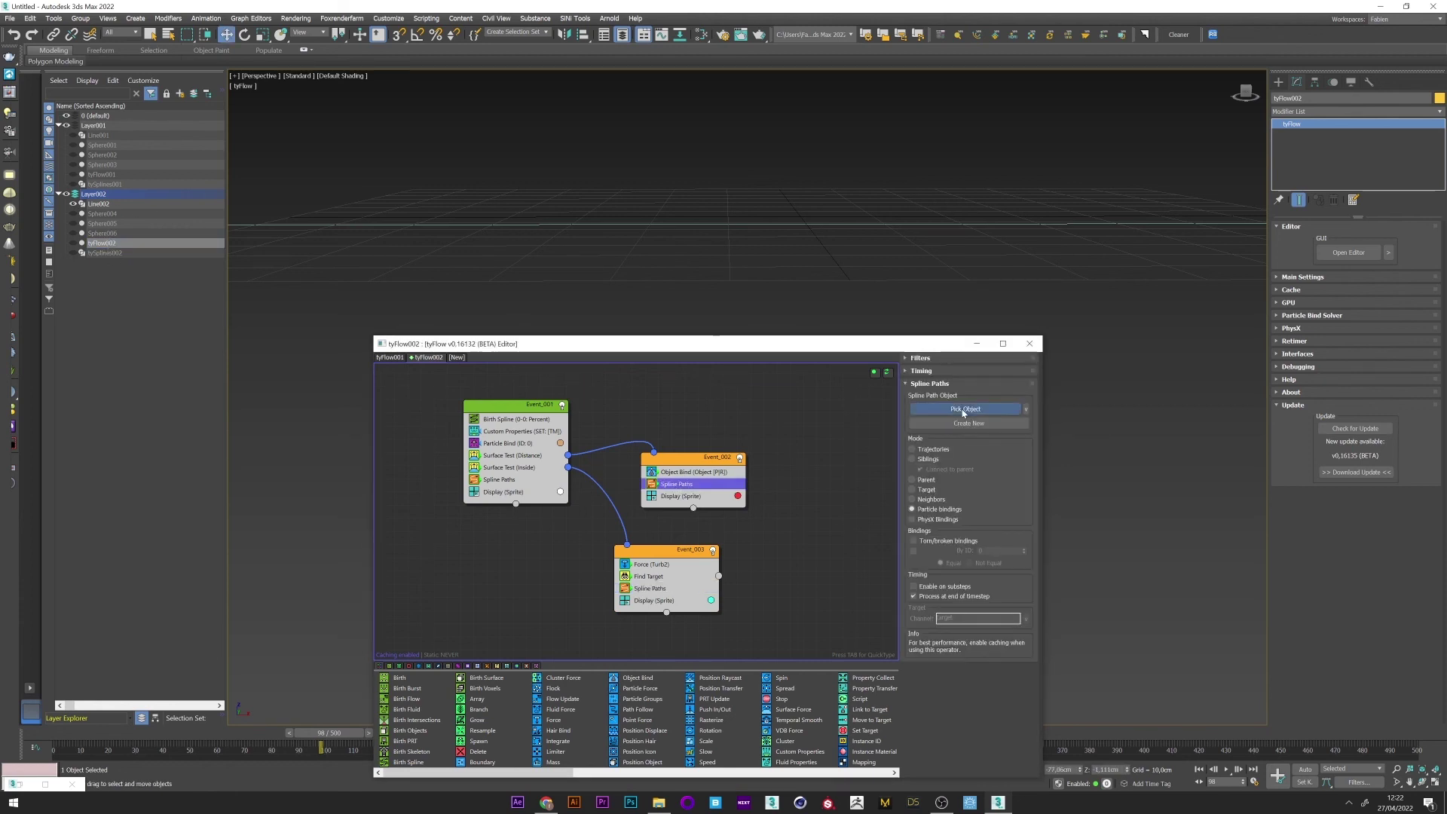
click(105, 253)
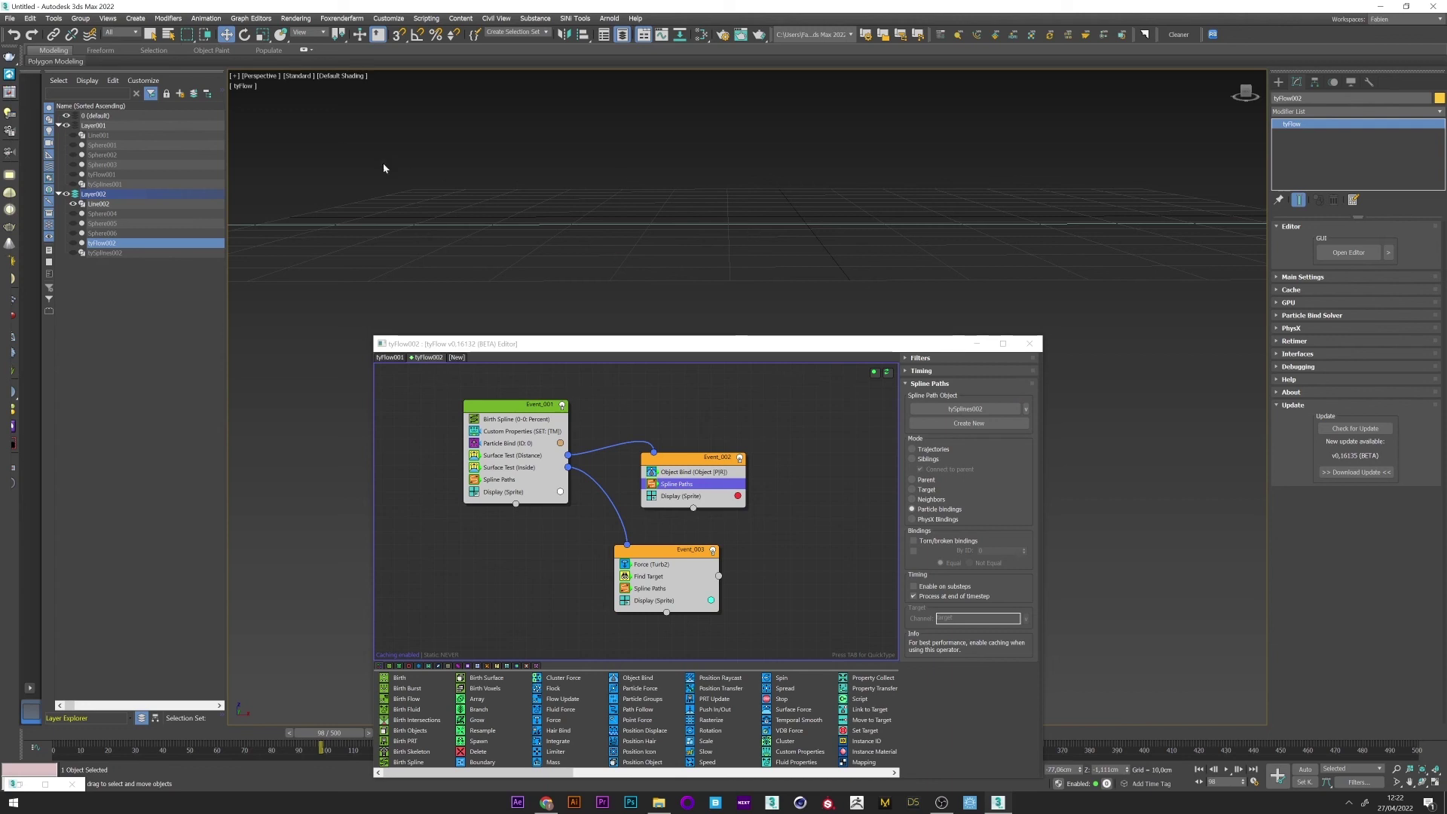
- Hide Line002 and show both tySplines002 and tySplines001 in the viewport
click(73, 253)
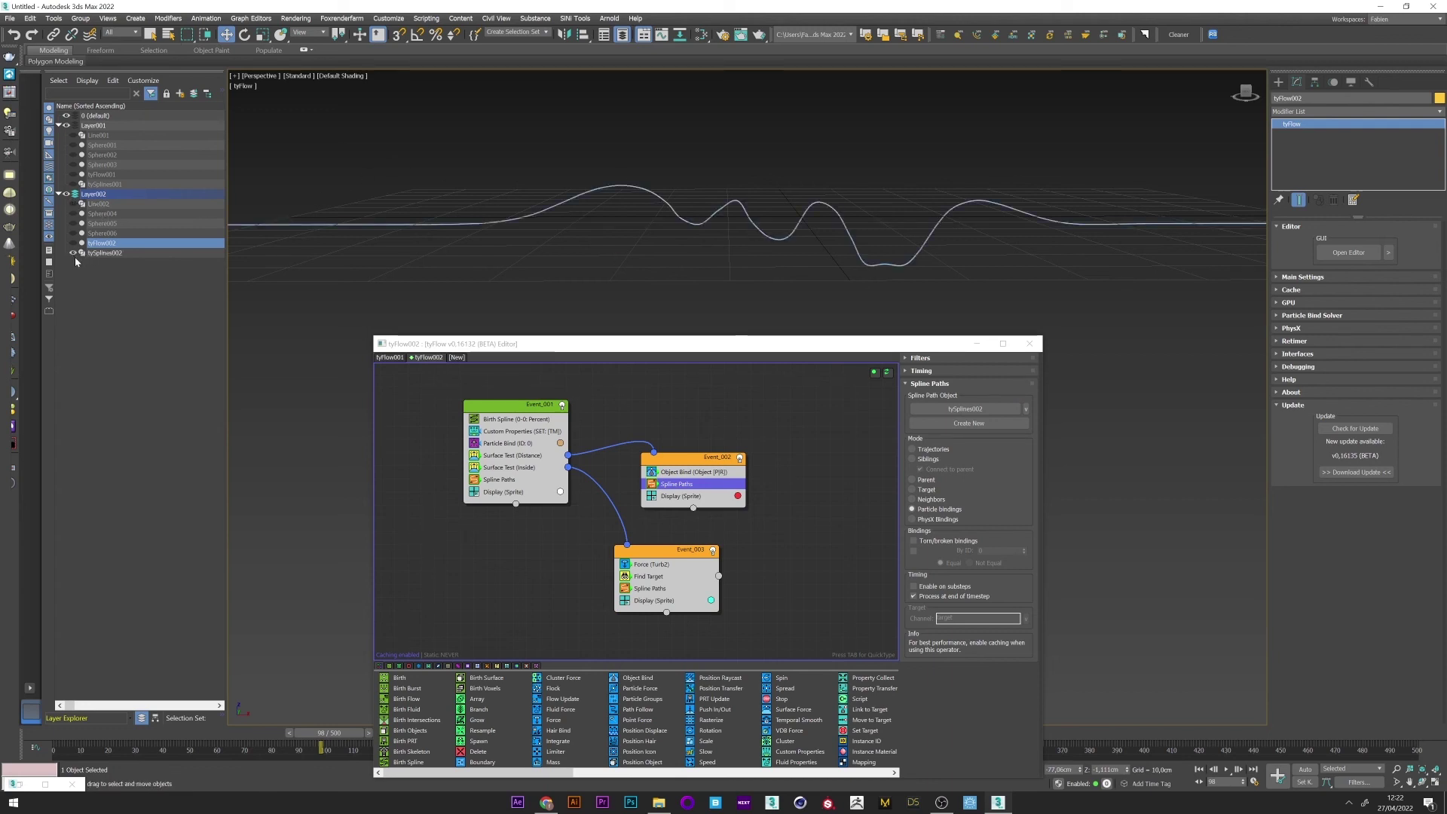
click(73, 184)
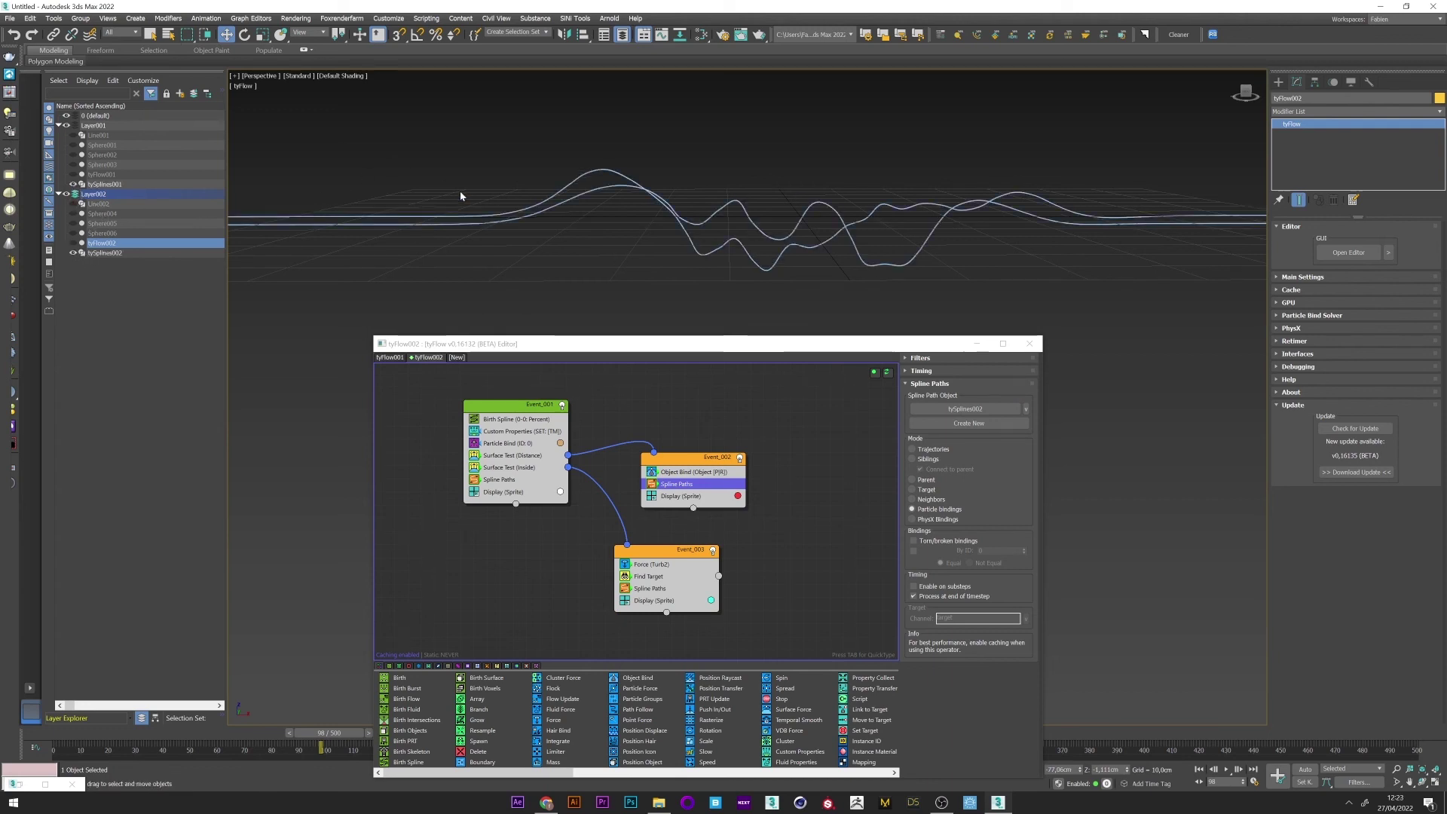
- Set the Built-in Noise Layer 1 phase to 0.1 in tyFlow002's Force operator in Event_003
click(648, 565)
drag(1040, 516, 1035, 578)
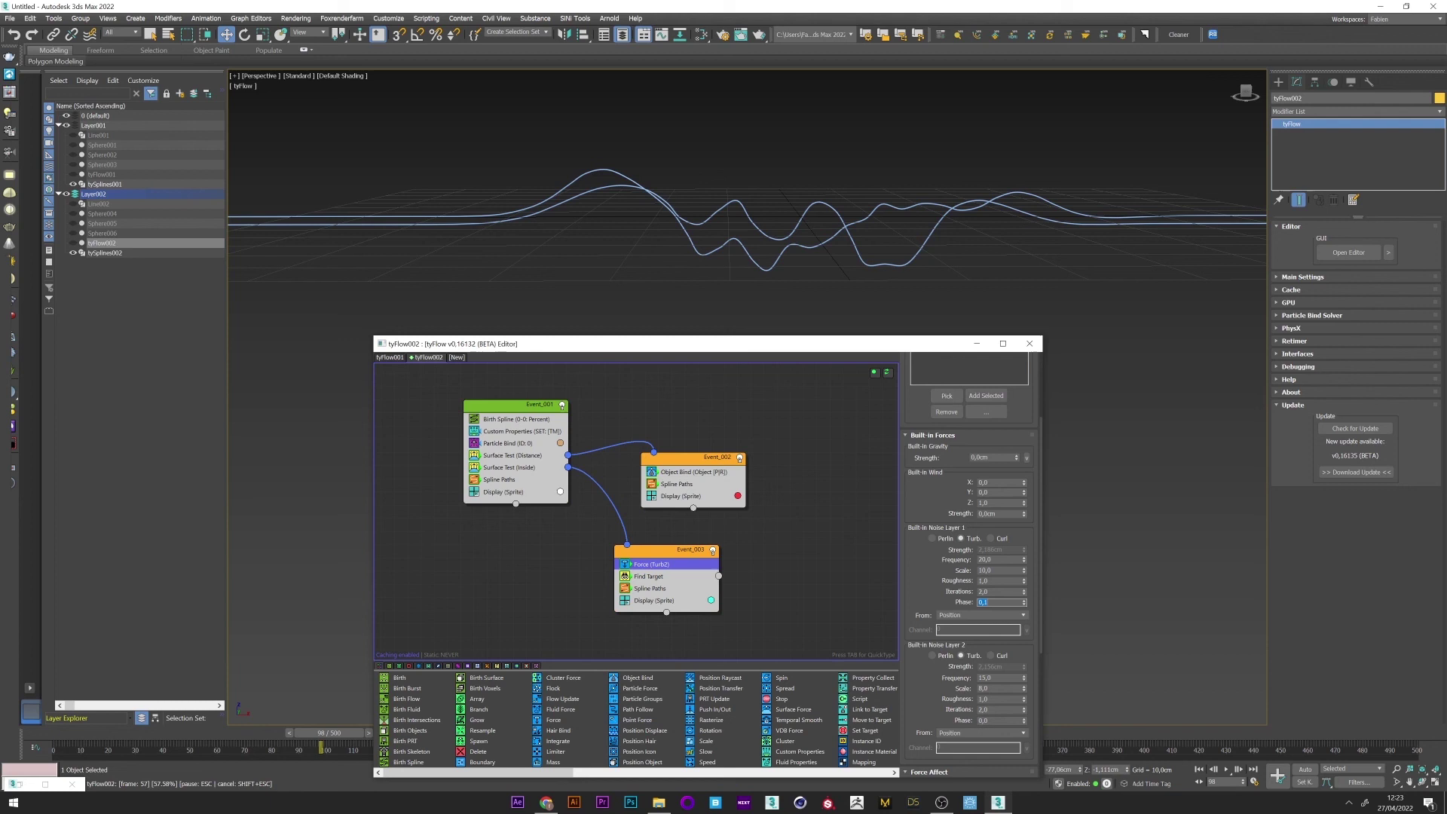
key(Return)
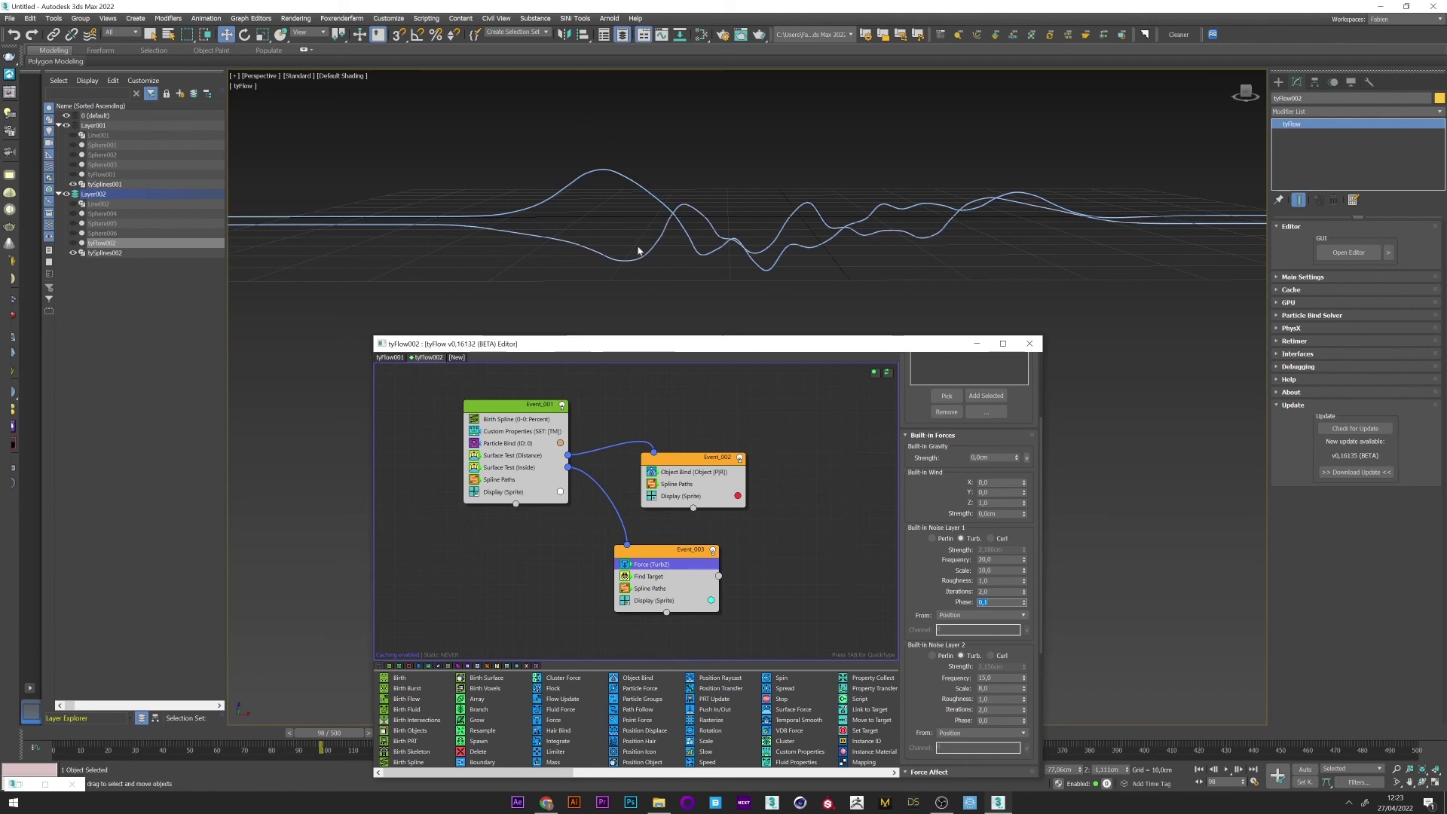
- Play the animation from the first frame to examine how the spline lines move together
middle_drag(638, 251, 641, 274)
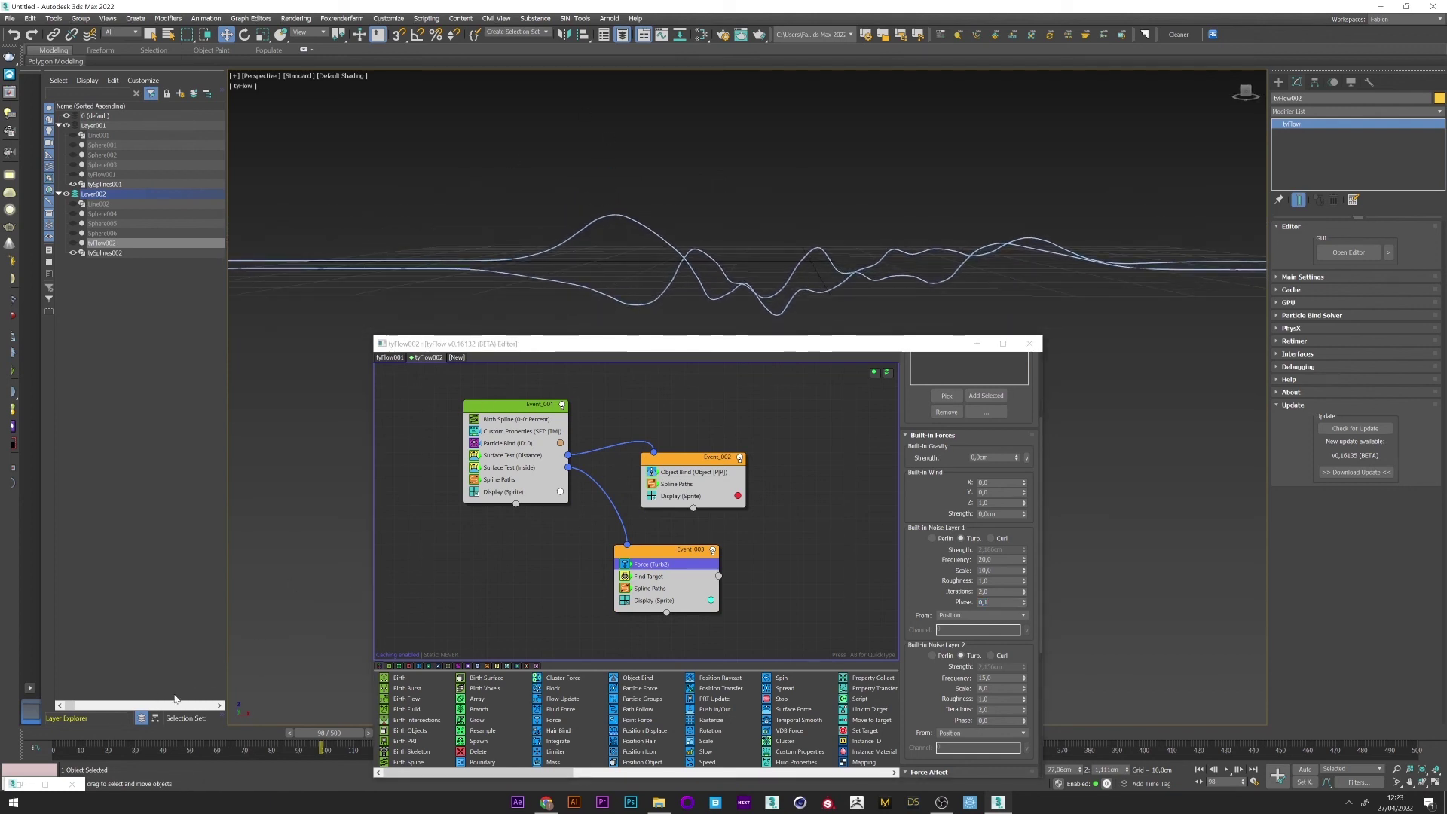
key(Home)
key(/)
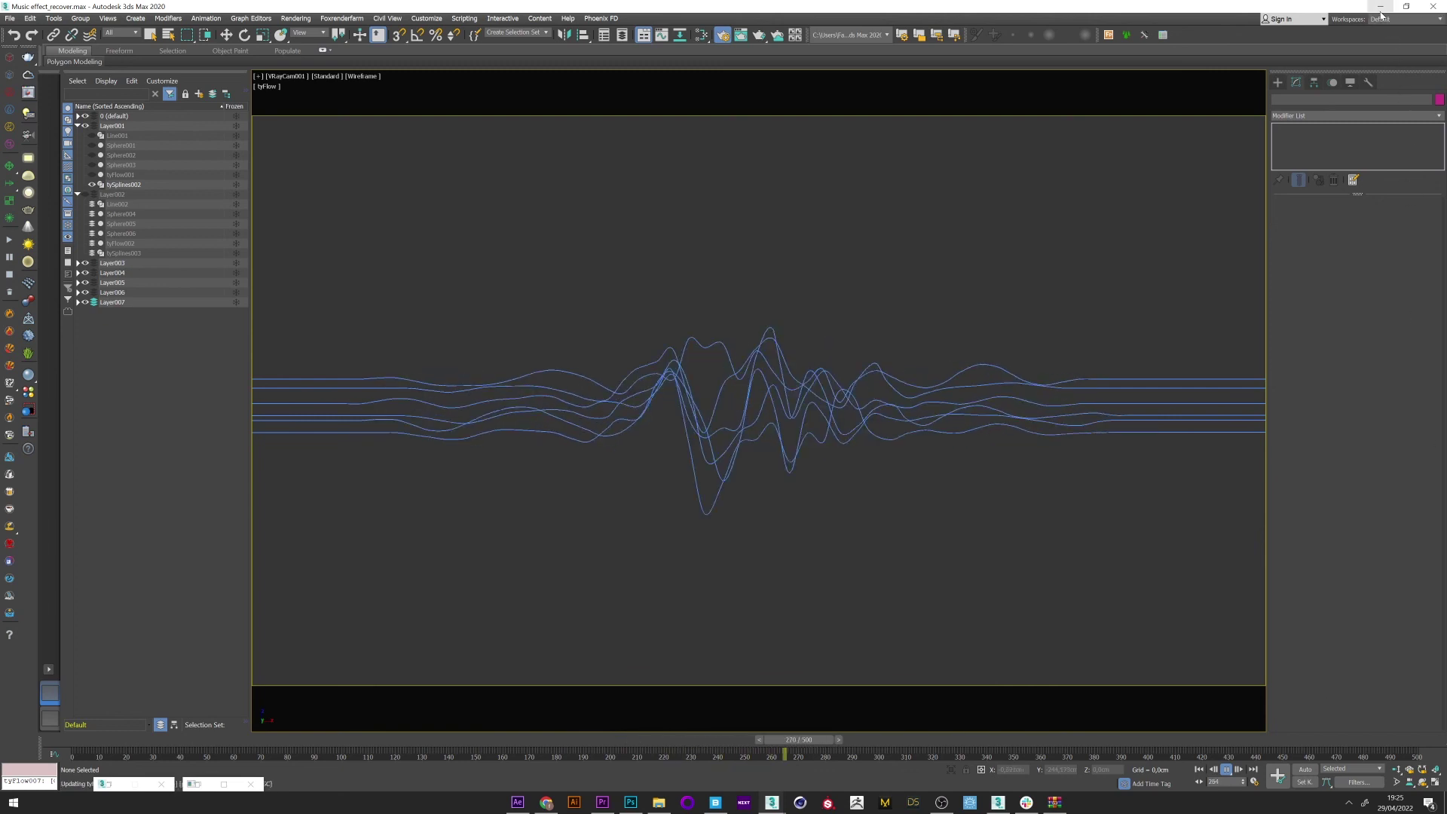
click(1228, 771)
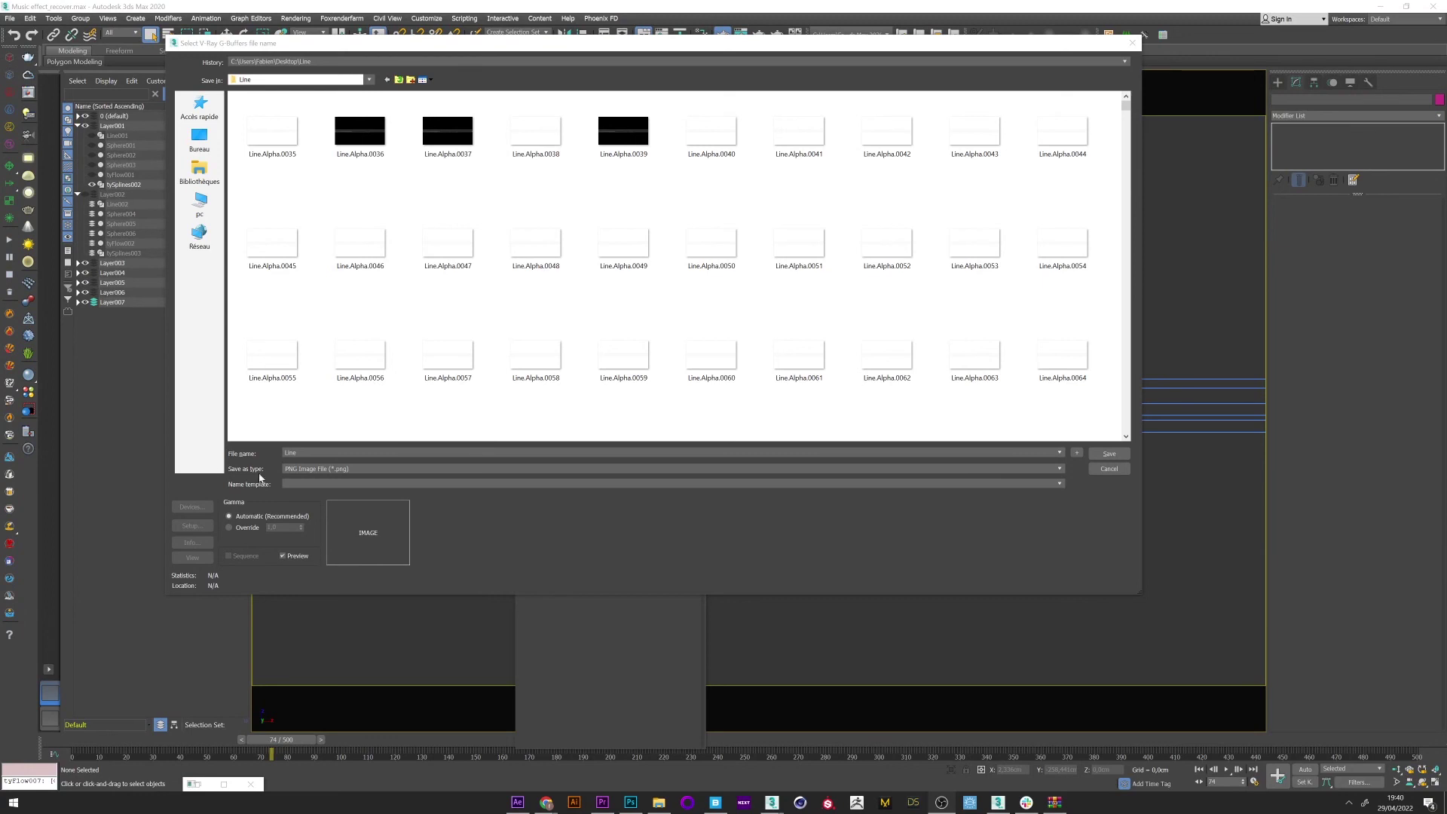
- Examine the image file types available for saving the V-Ray G-Buffers output
click(303, 471)
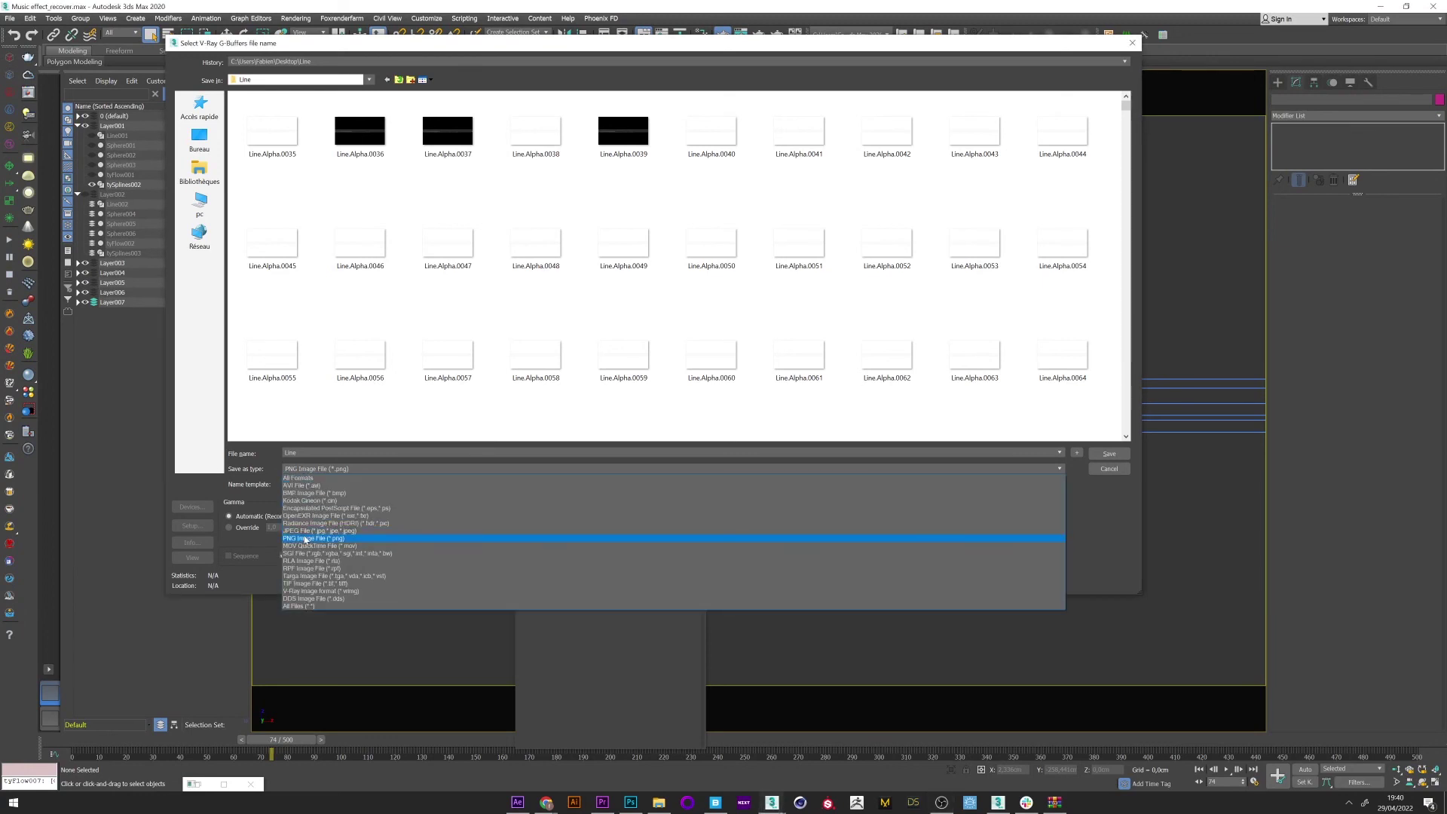
click(251, 581)
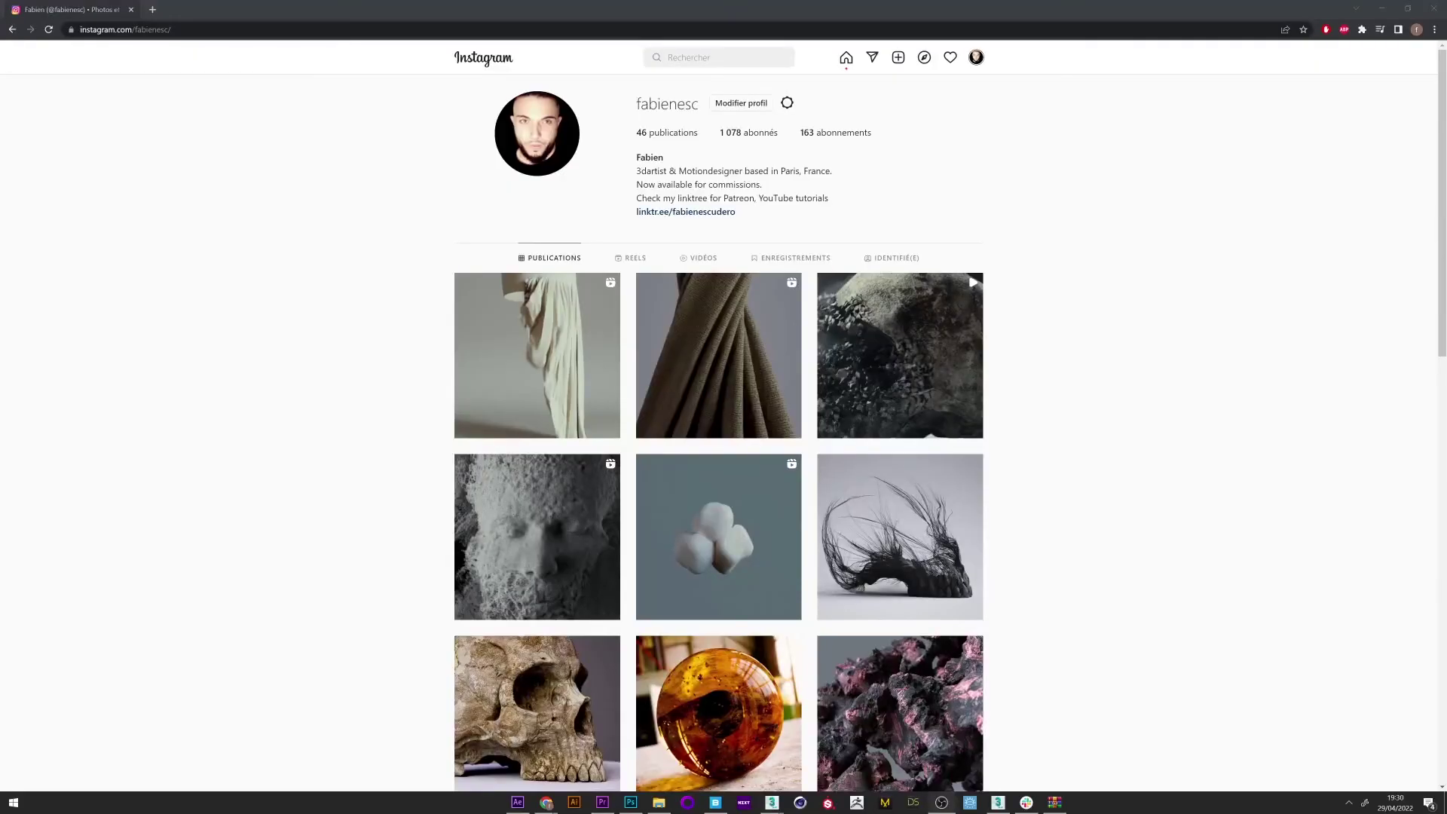
scroll(886, 307, down, 4)
scroll(821, 301, up, 5)
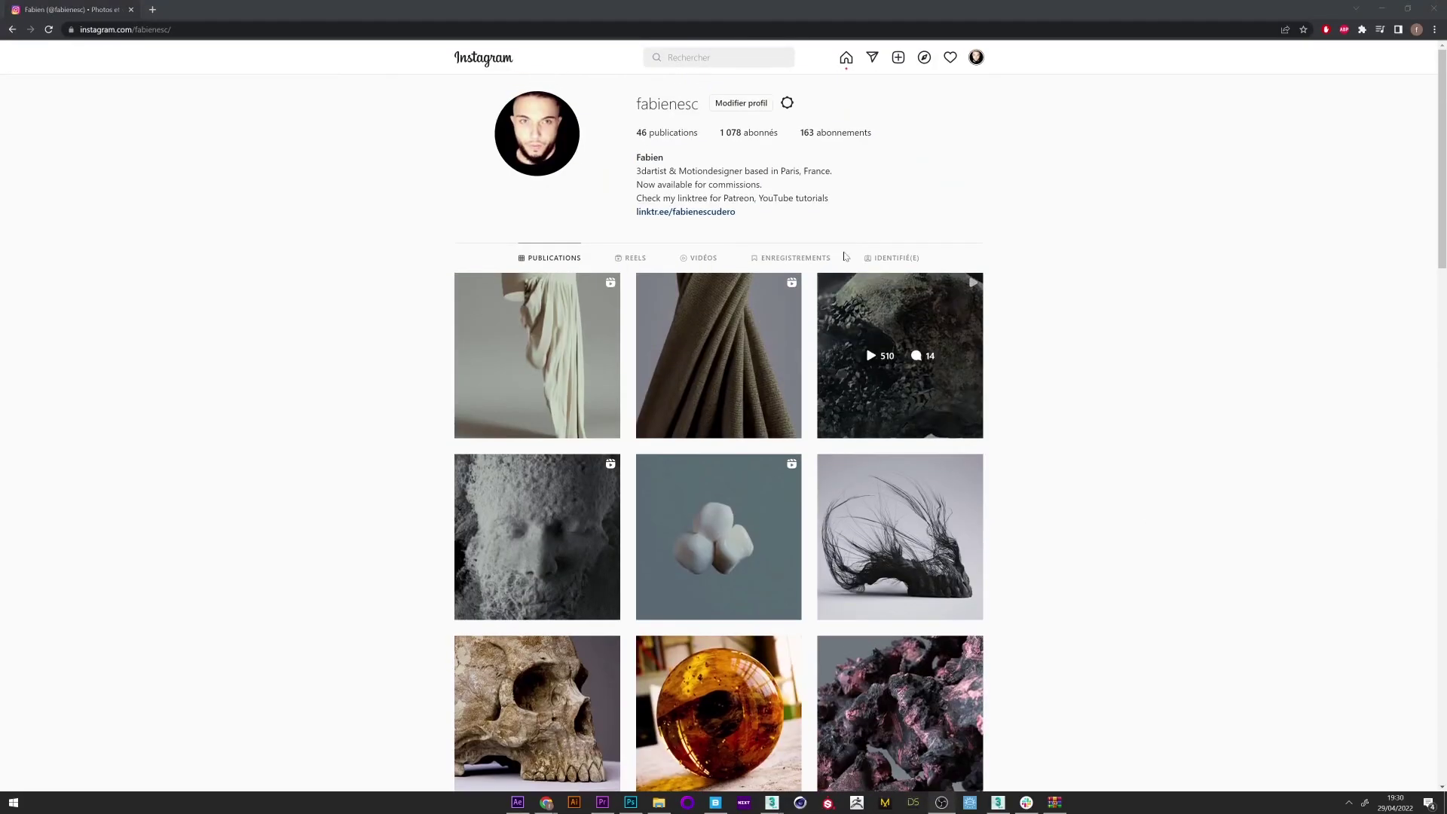
scroll(905, 294, down, 5)
scroll(940, 311, up, 6)
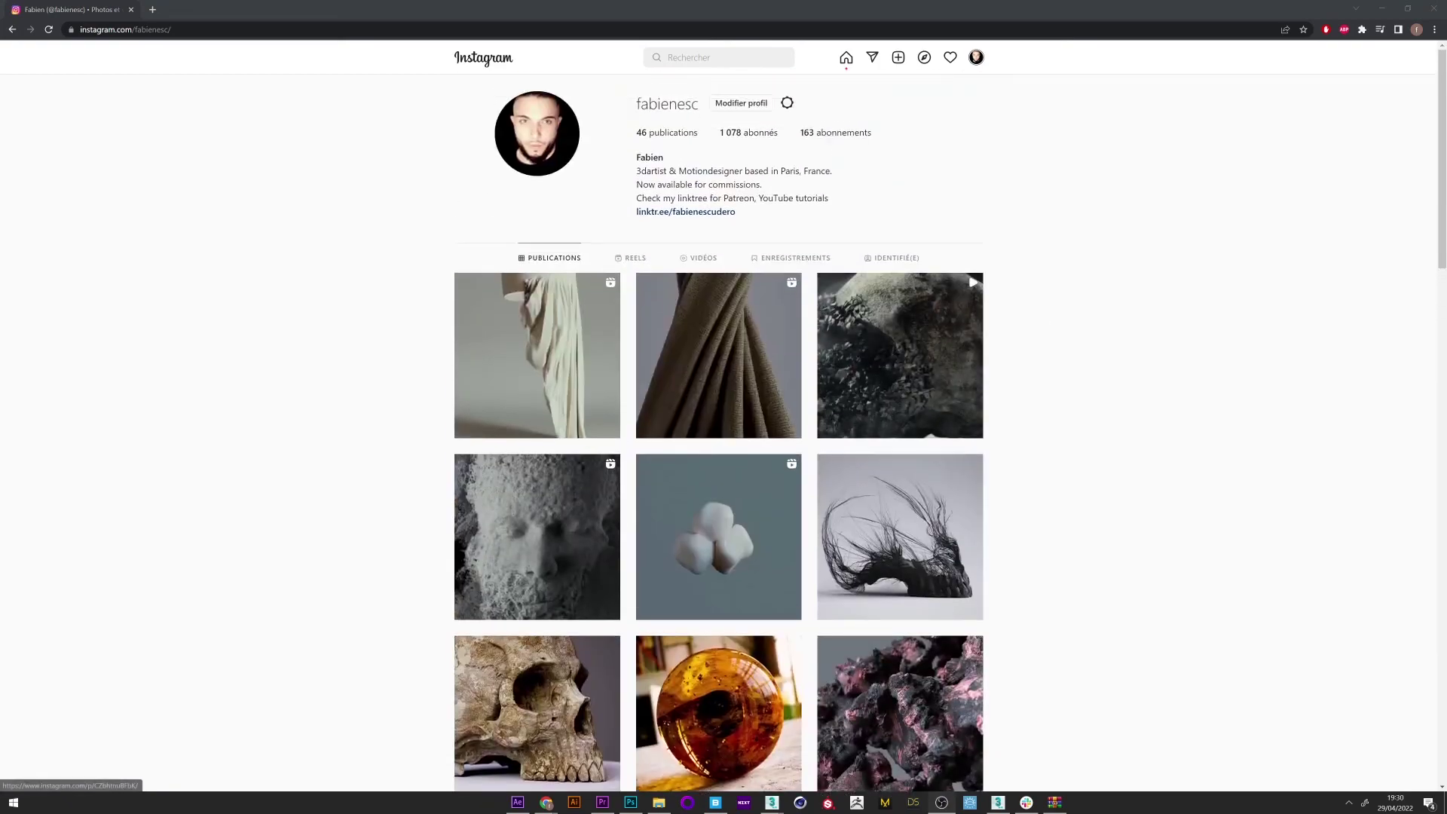